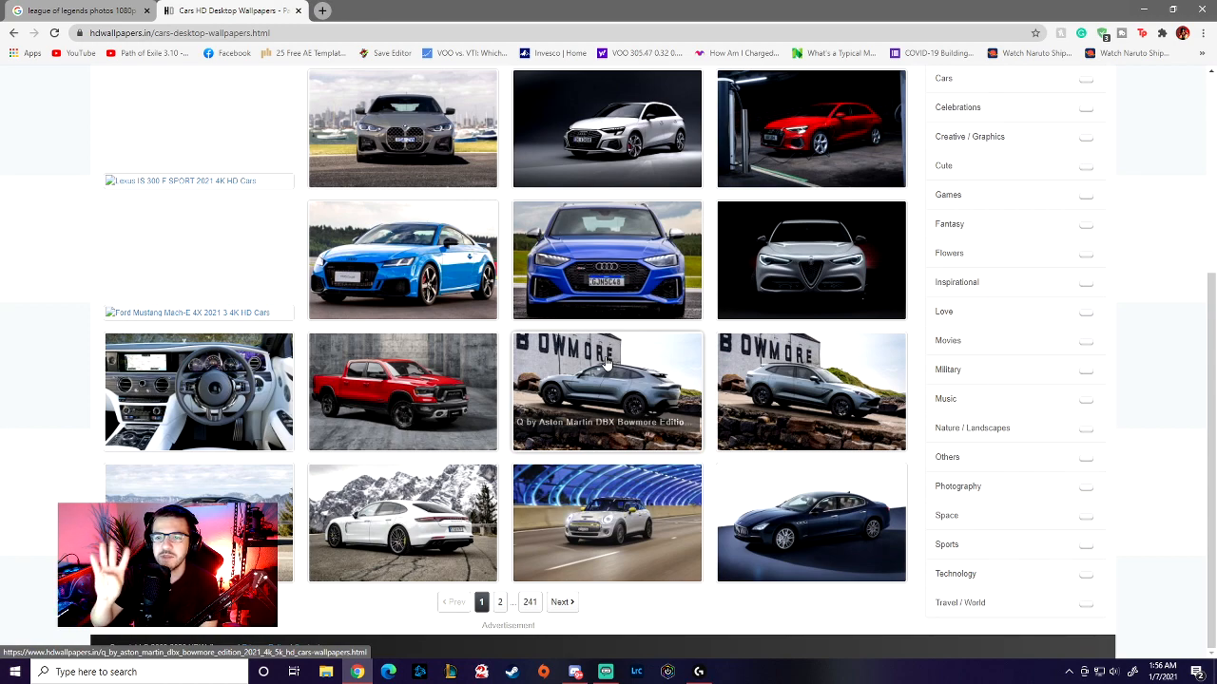
Step: Download the Audi TT RS Coupe 2021 wallpaper from the Cars category at 1920 x 1080
scroll(606, 361, up, 2)
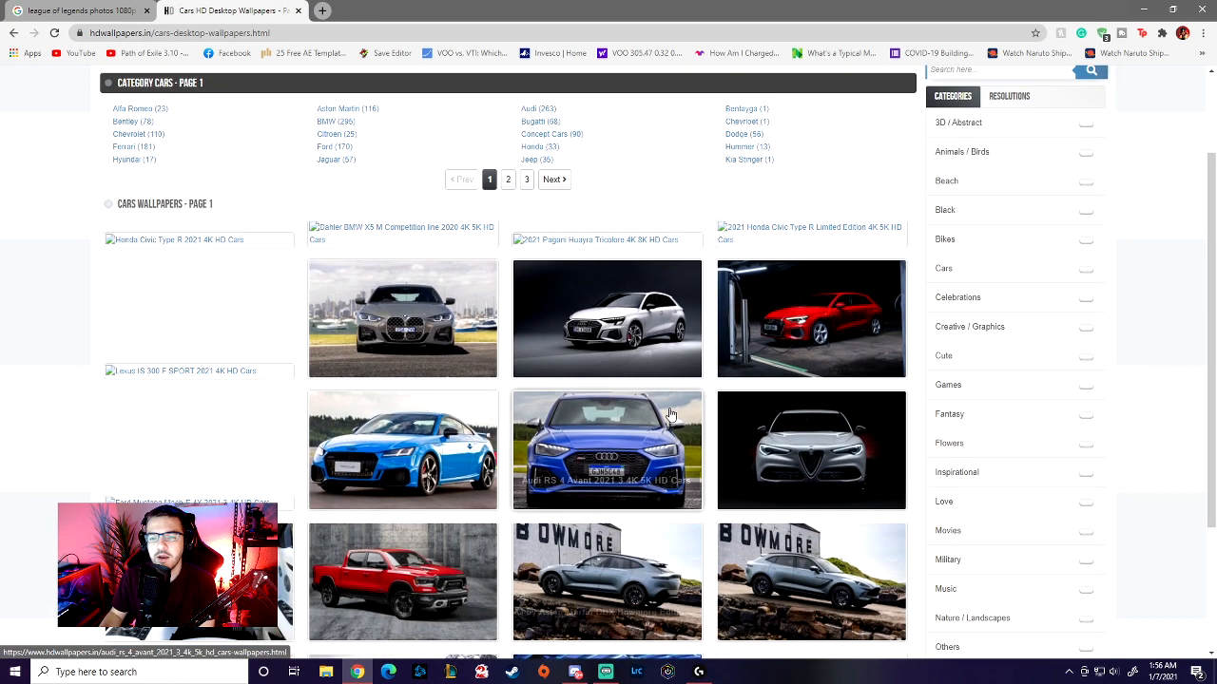
click(439, 432)
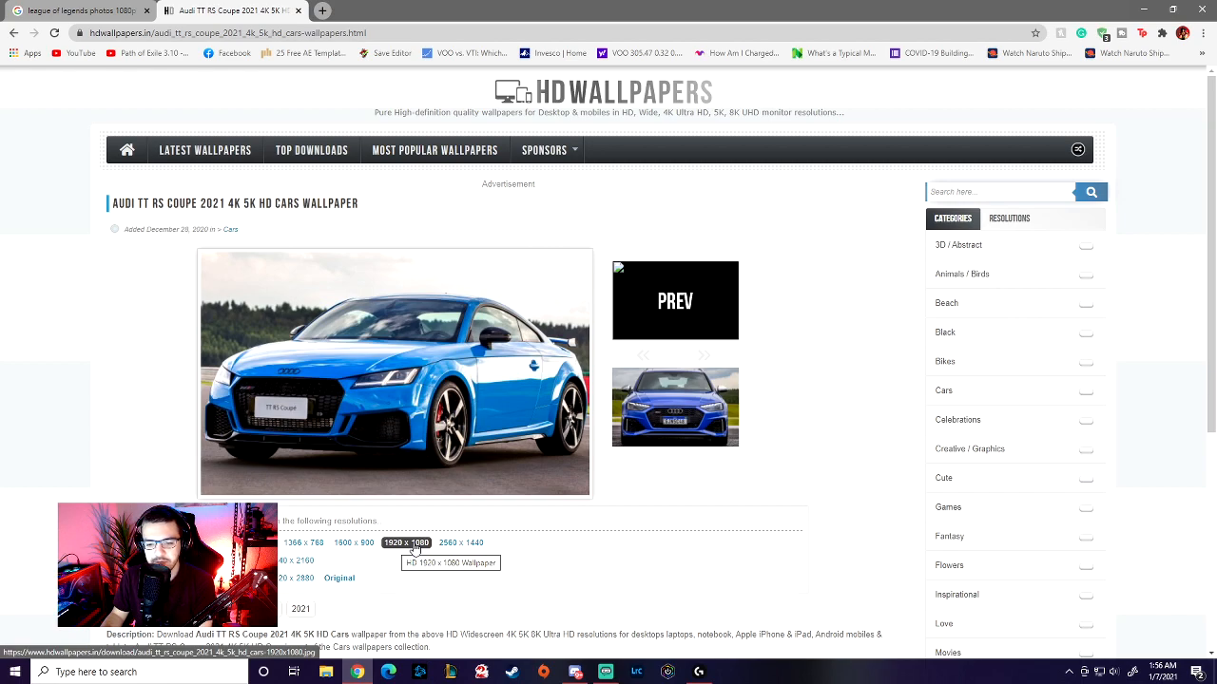
click(414, 548)
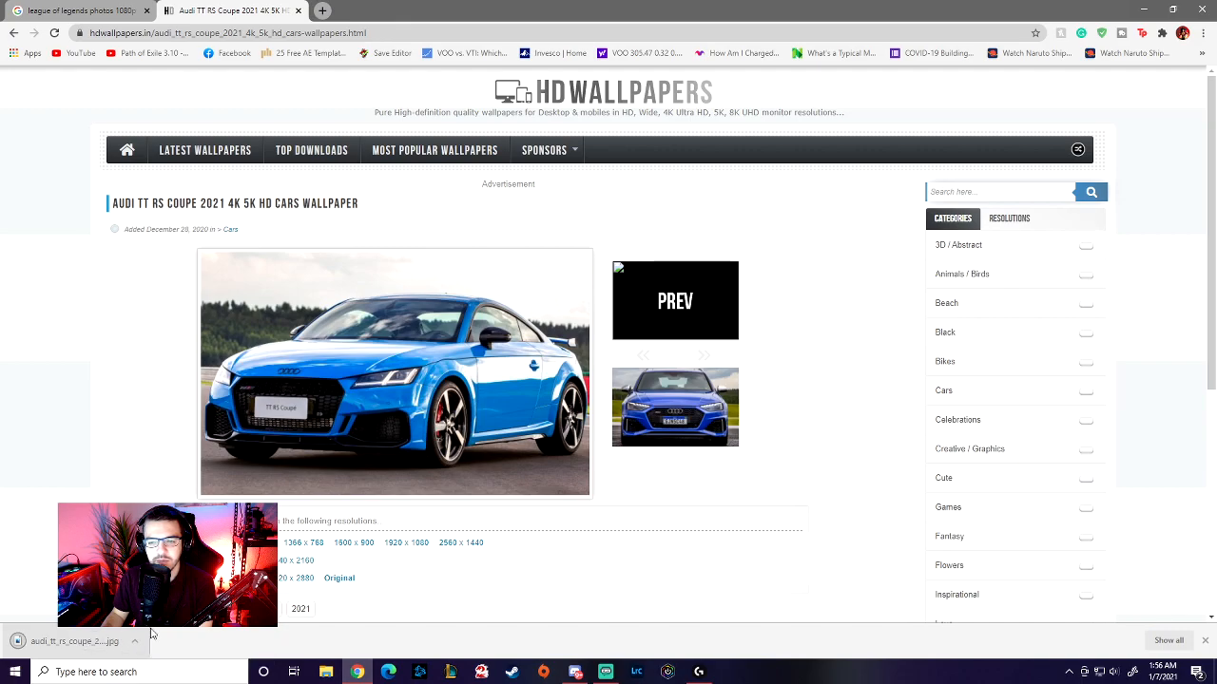
Step: Find the side-view Bugatti Bolide 2020 2 wallpaper on page 2 of the Cars category and download it at 1920 x 1080
click(946, 392)
scroll(568, 464, down, 4)
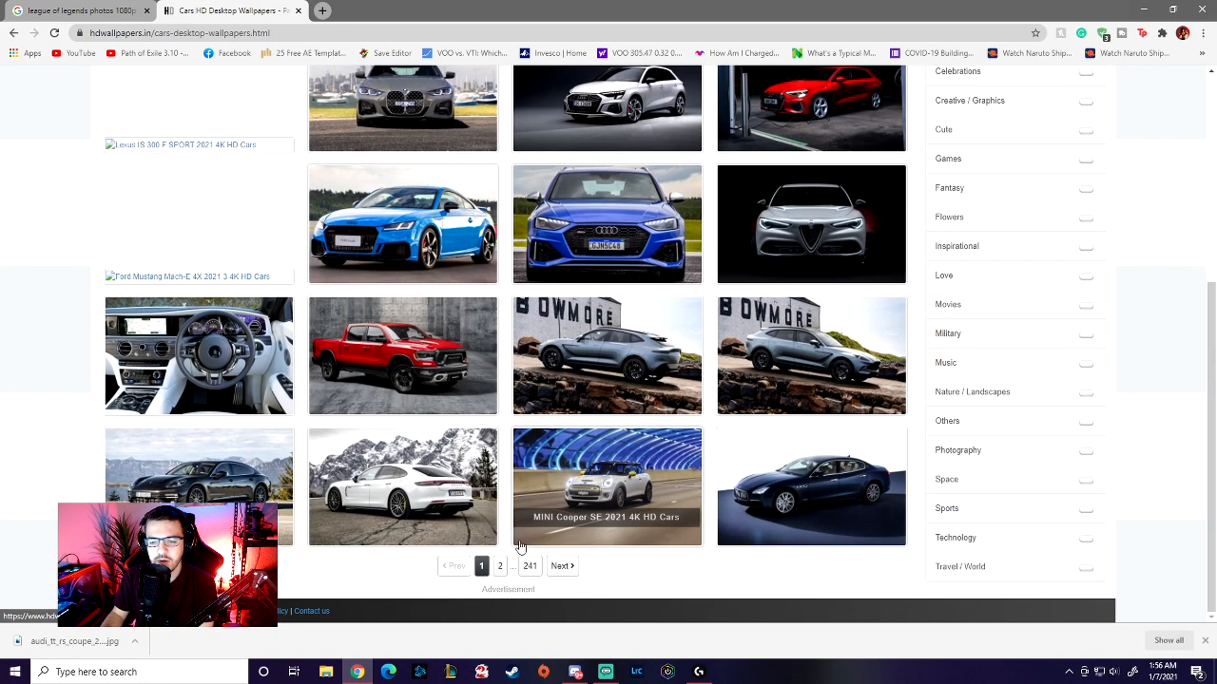
click(533, 568)
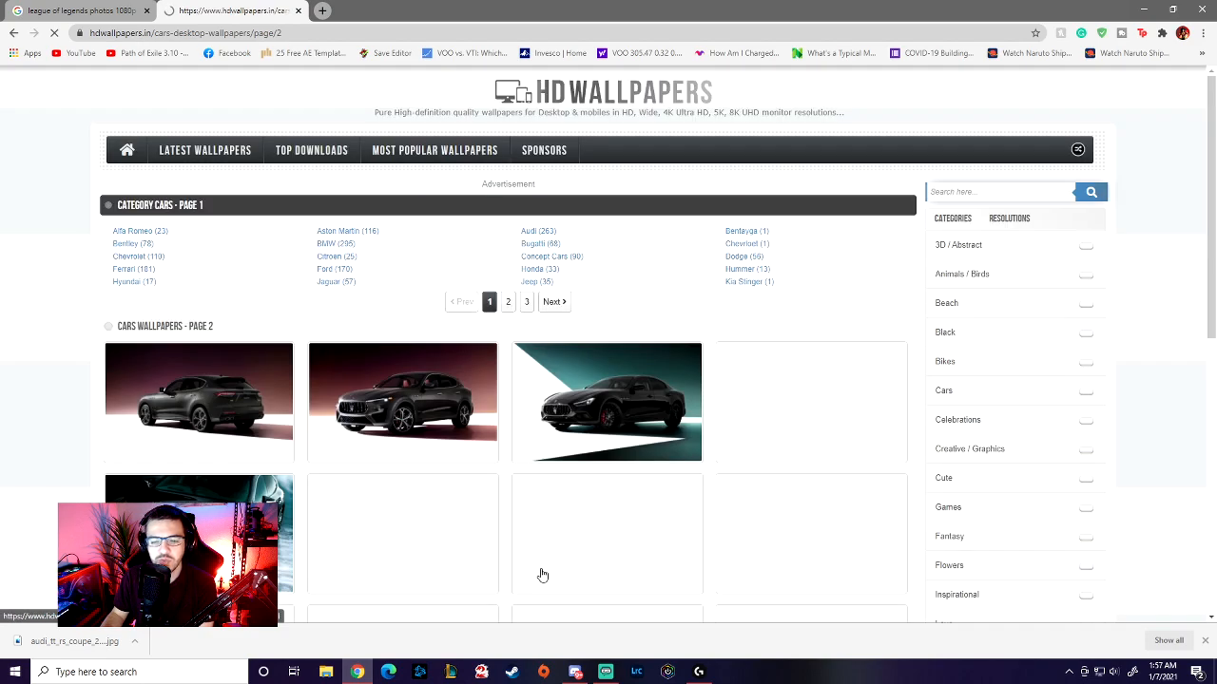
scroll(509, 554, down, 1)
scroll(509, 554, down, 4)
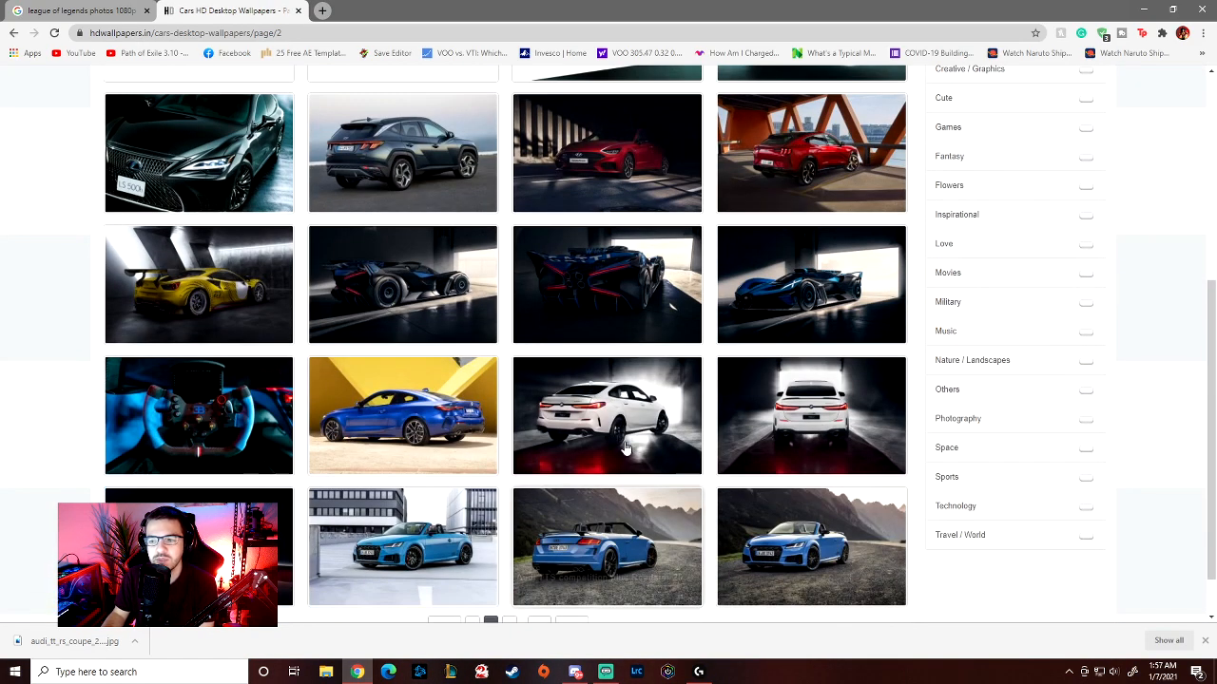
click(825, 280)
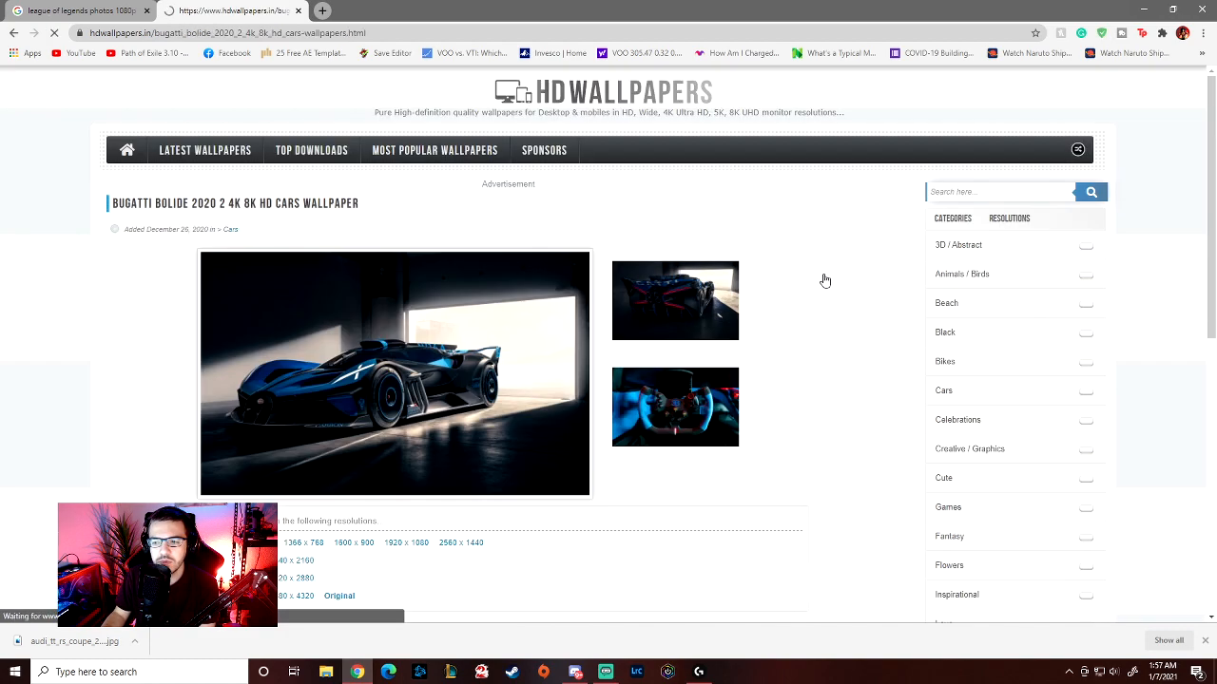
click(409, 548)
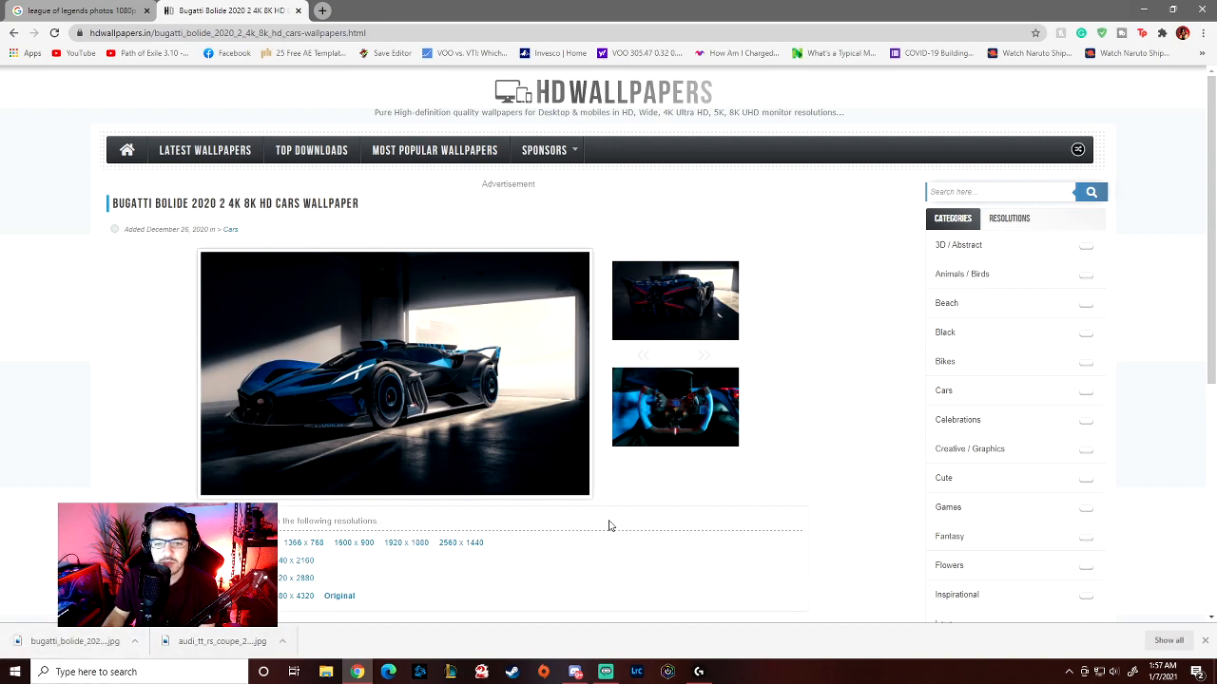
Step: Return to the Cars category and browse its wallpapers through to page 4
scroll(966, 399, down, 1)
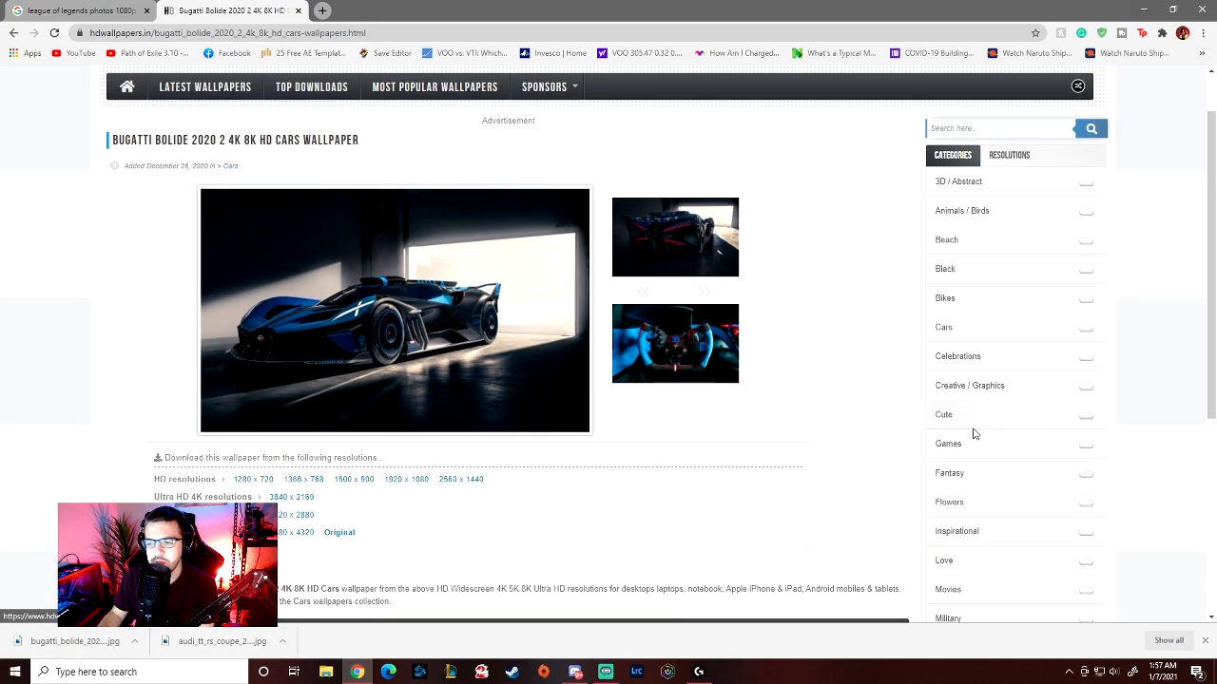
click(953, 330)
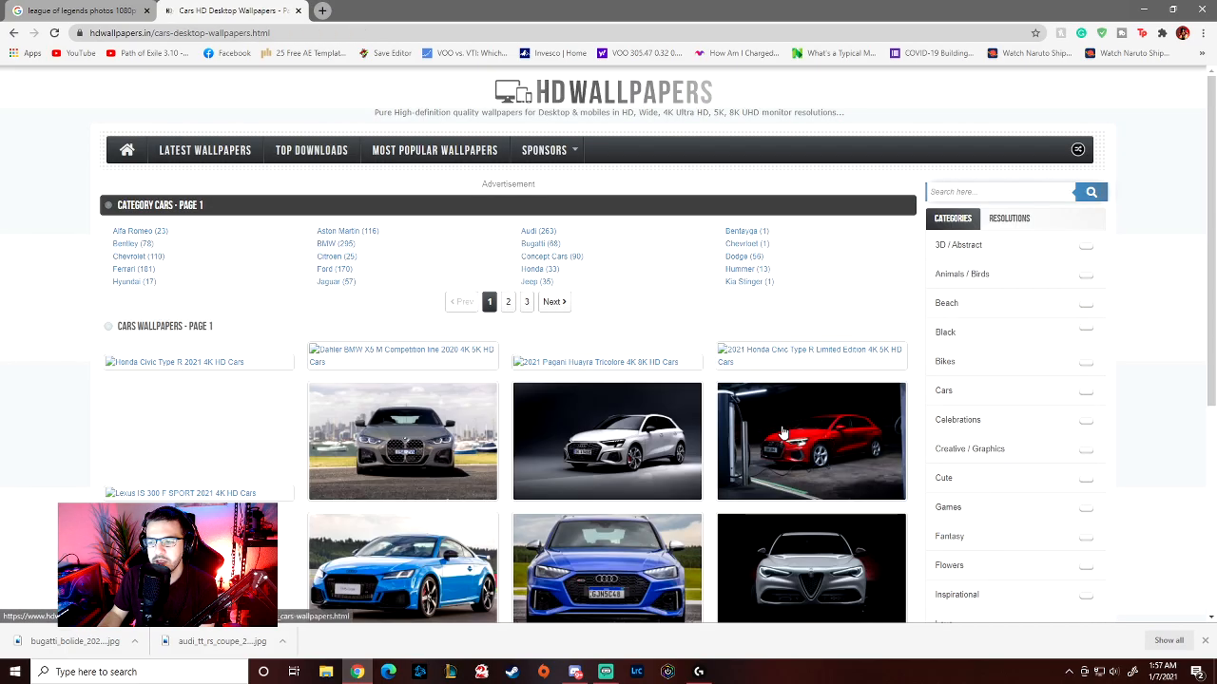
scroll(761, 437, down, 4)
click(506, 568)
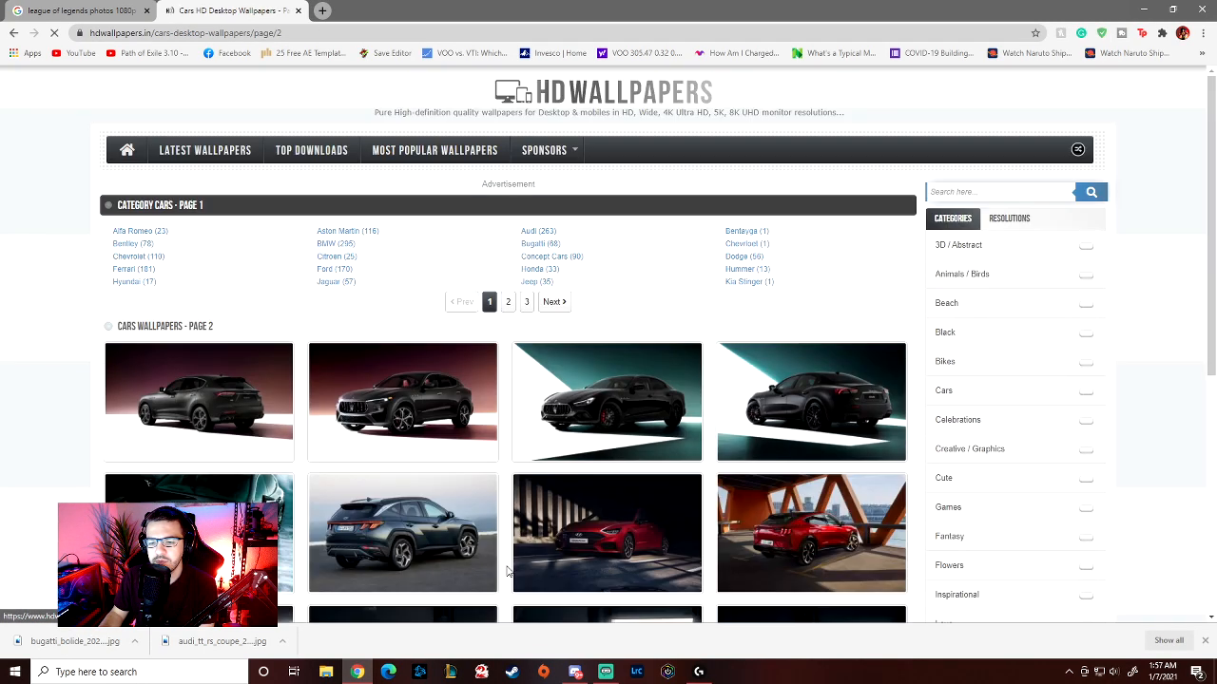
scroll(507, 570, down, 5)
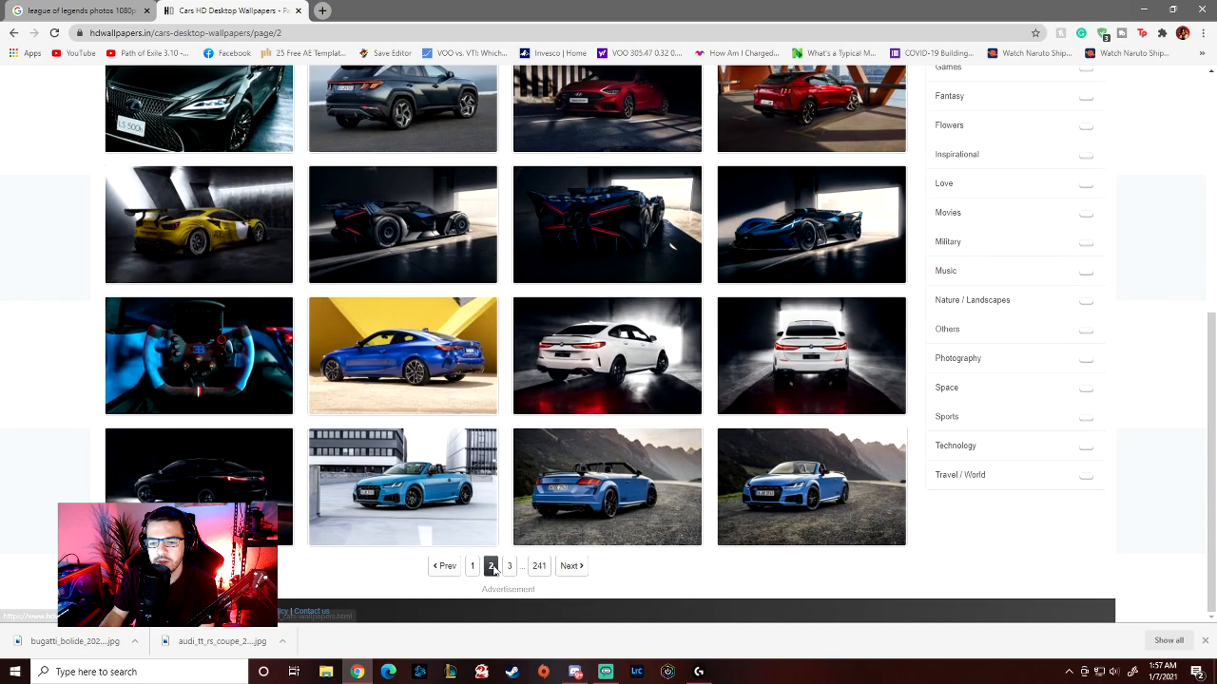
click(508, 565)
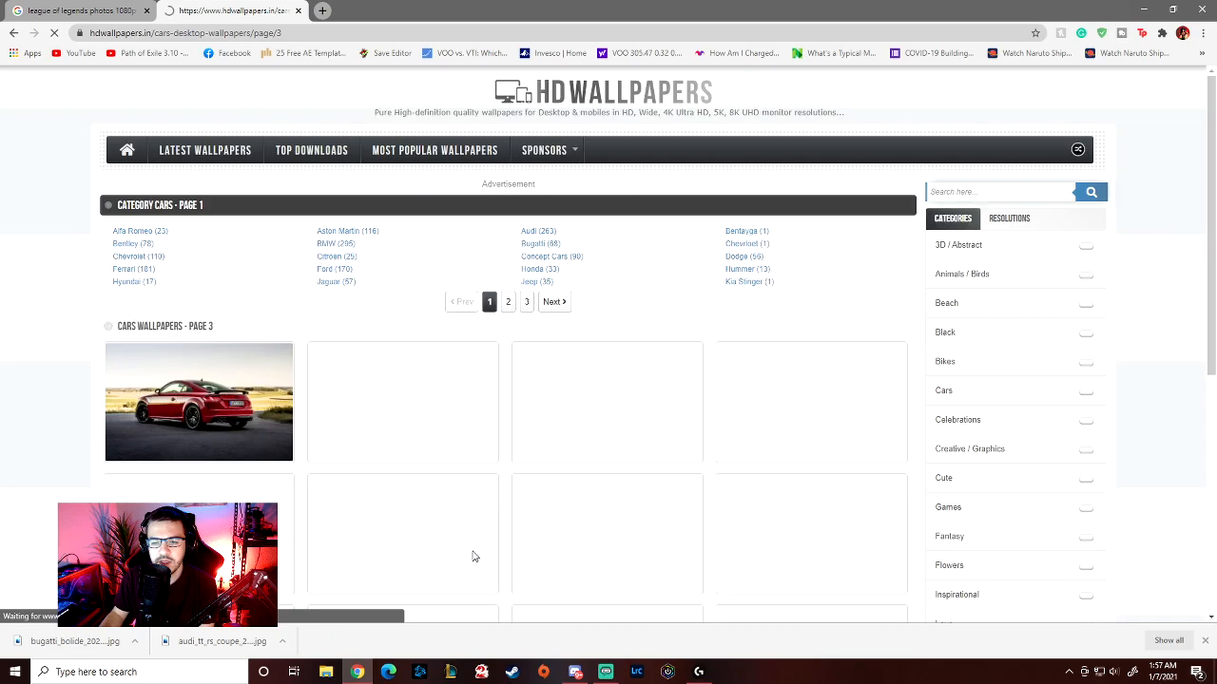
scroll(474, 556, down, 2)
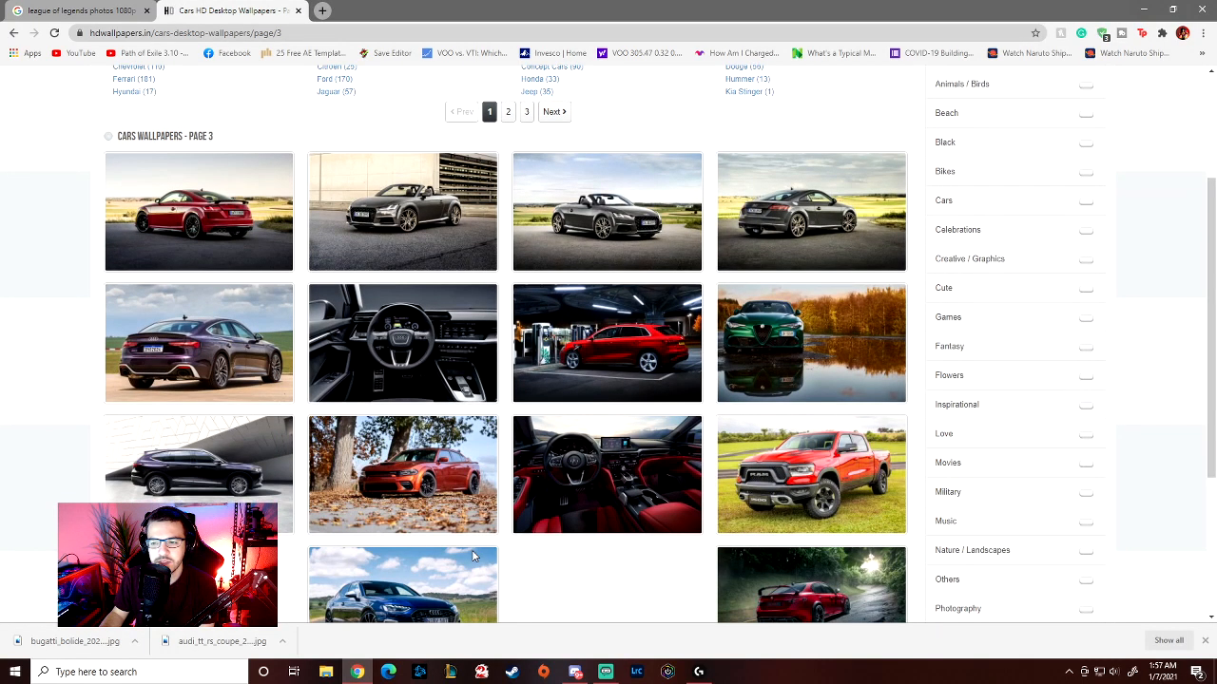
scroll(473, 556, down, 3)
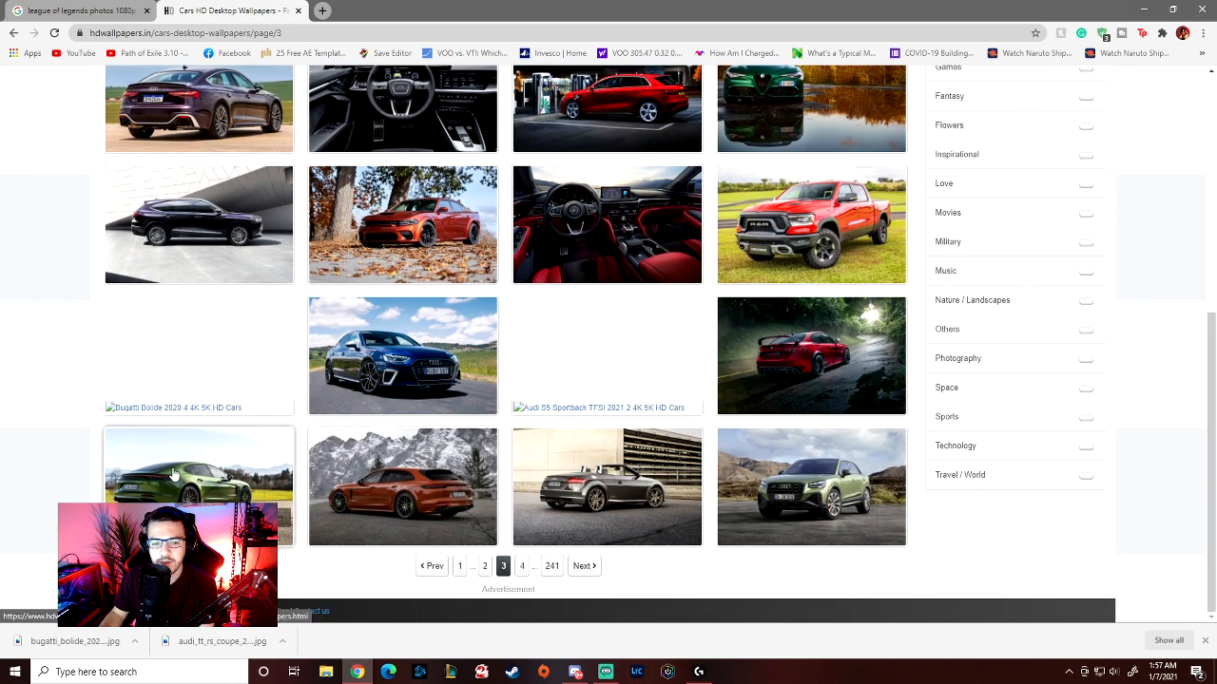
click(522, 564)
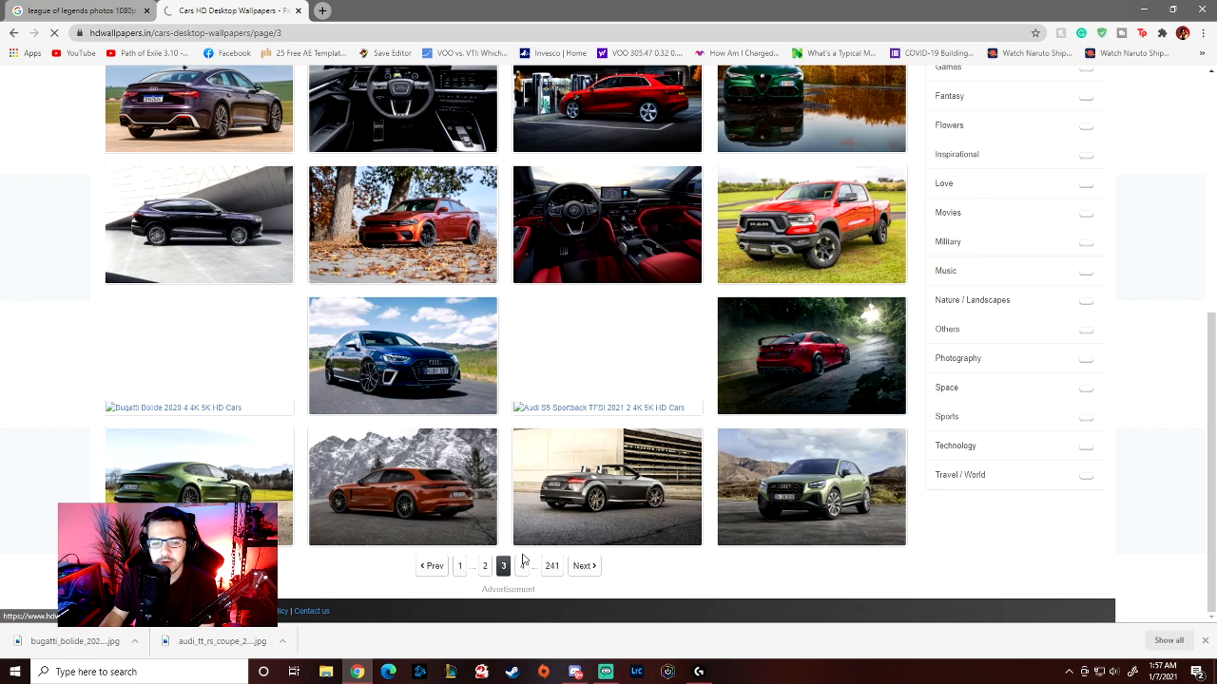
Step: Download the side view of the black 2021 Audi R8 RWD Panther Edition 4 at 1920 x 1080
scroll(463, 536, down, 3)
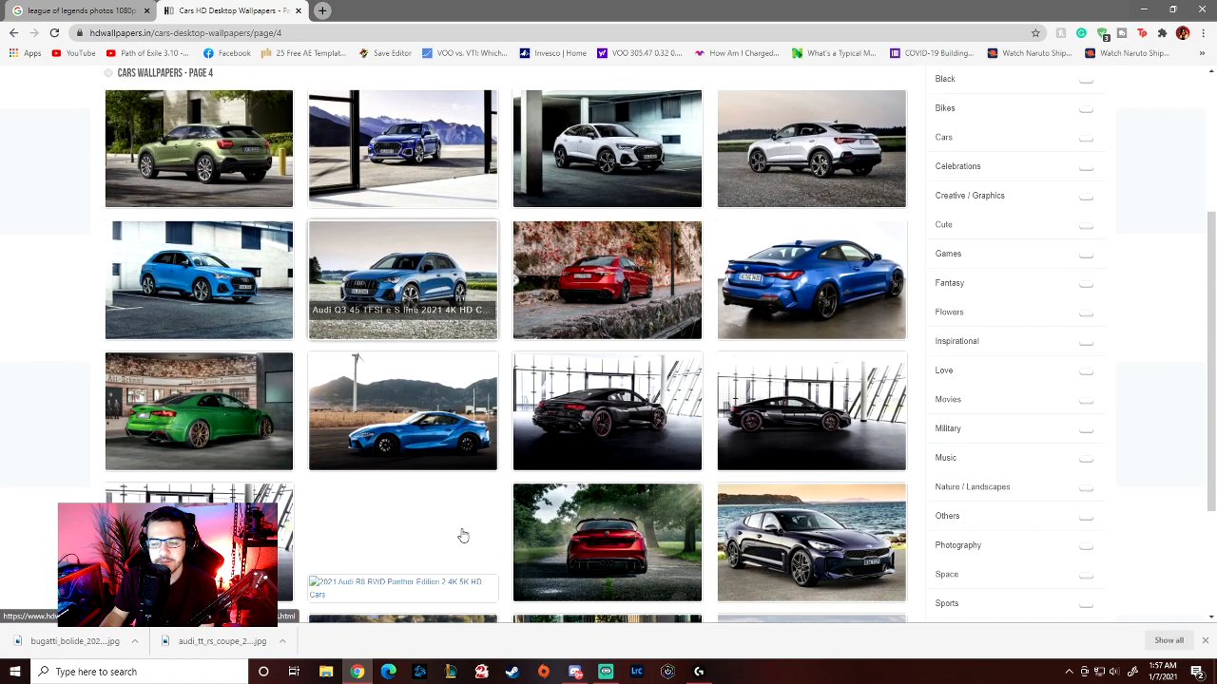
click(815, 411)
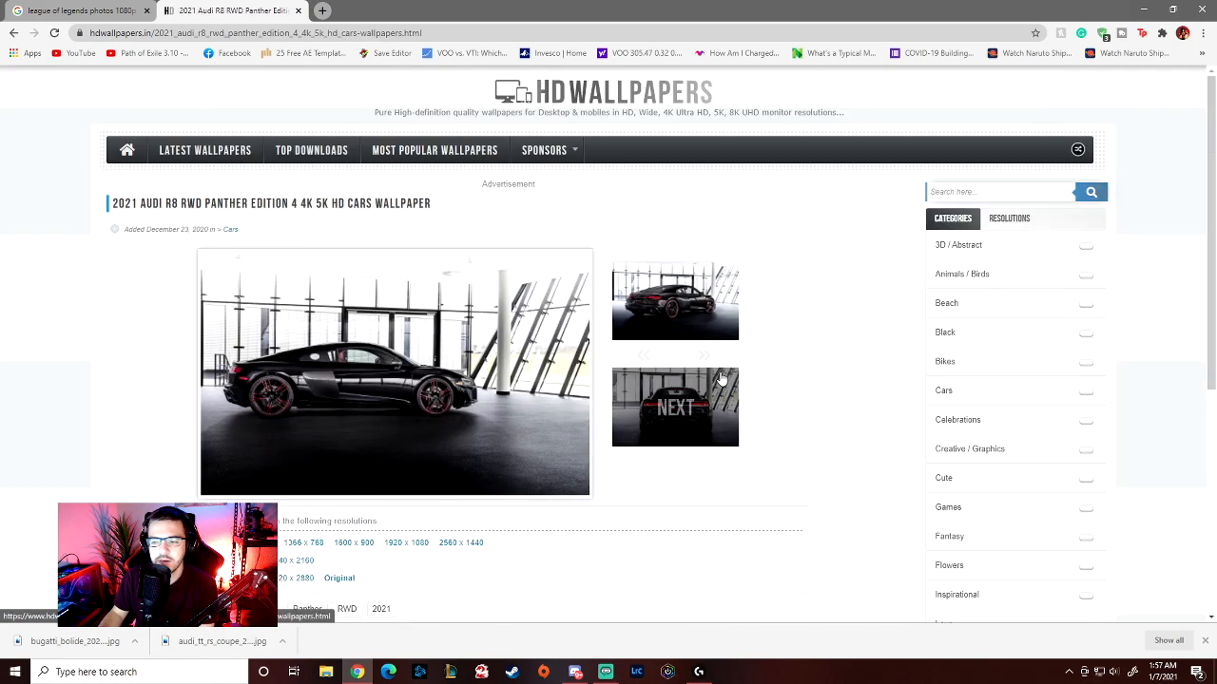
click(407, 543)
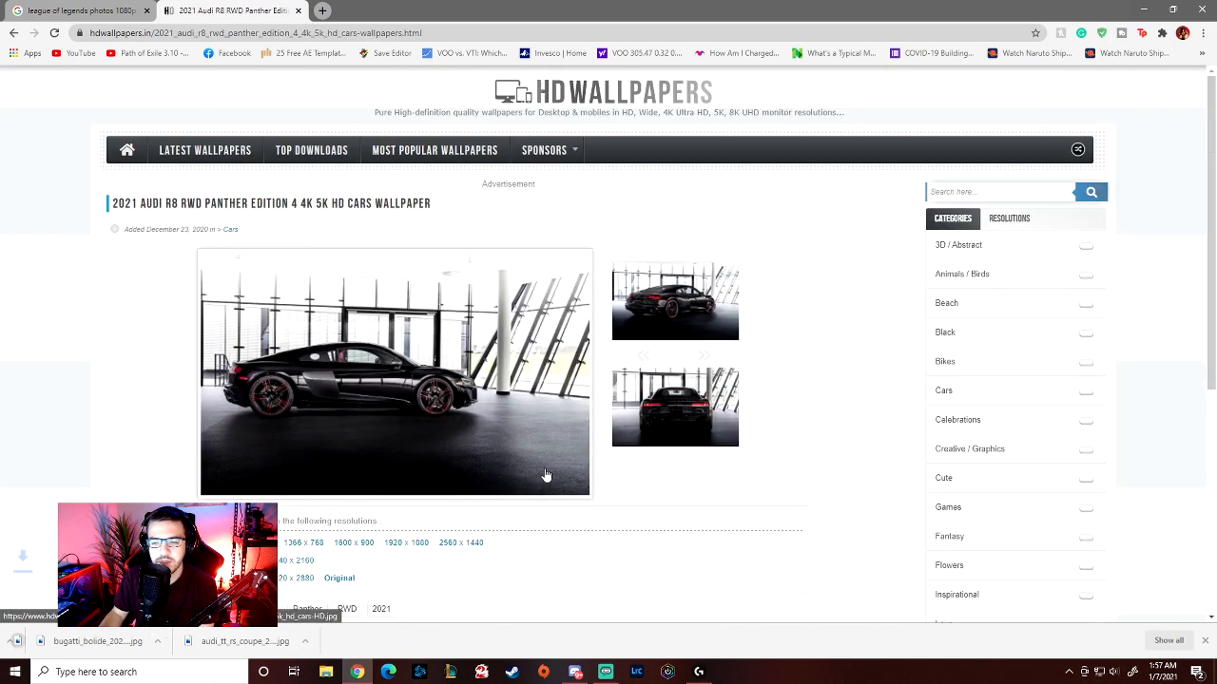
Step: Open the Audi S8 2020 wallpaper from the related wallpapers and download it at 1920 x 1080
scroll(545, 475, down, 4)
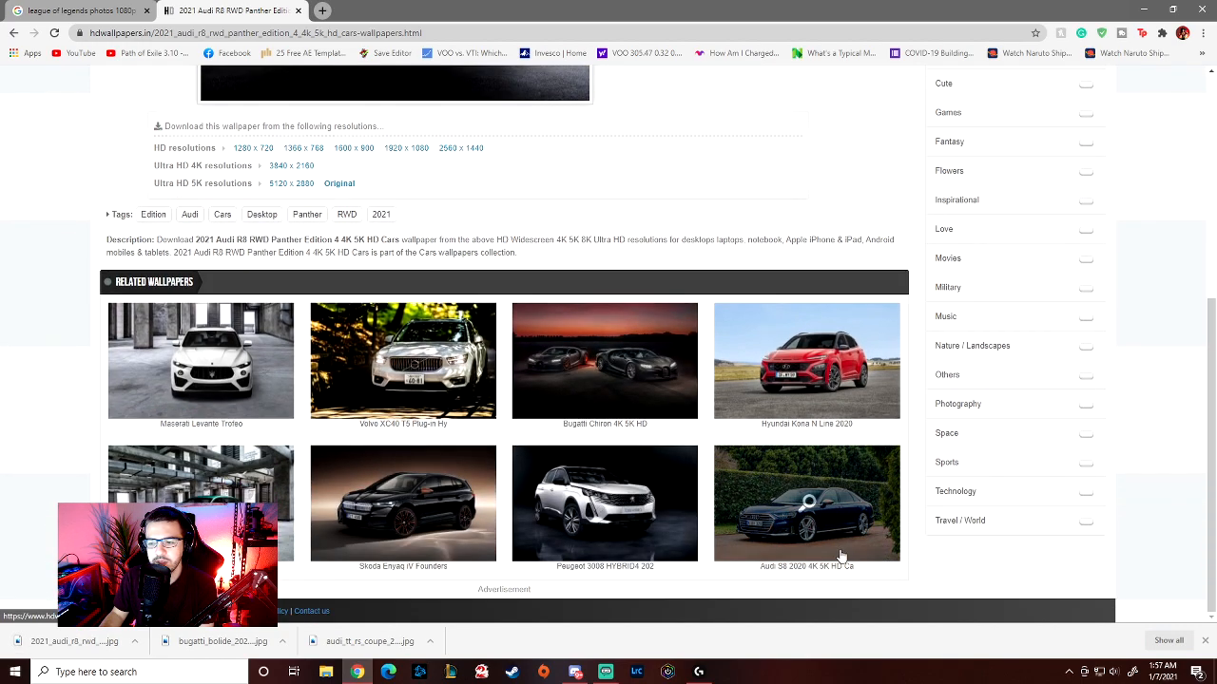
click(778, 501)
scroll(477, 458, down, 1)
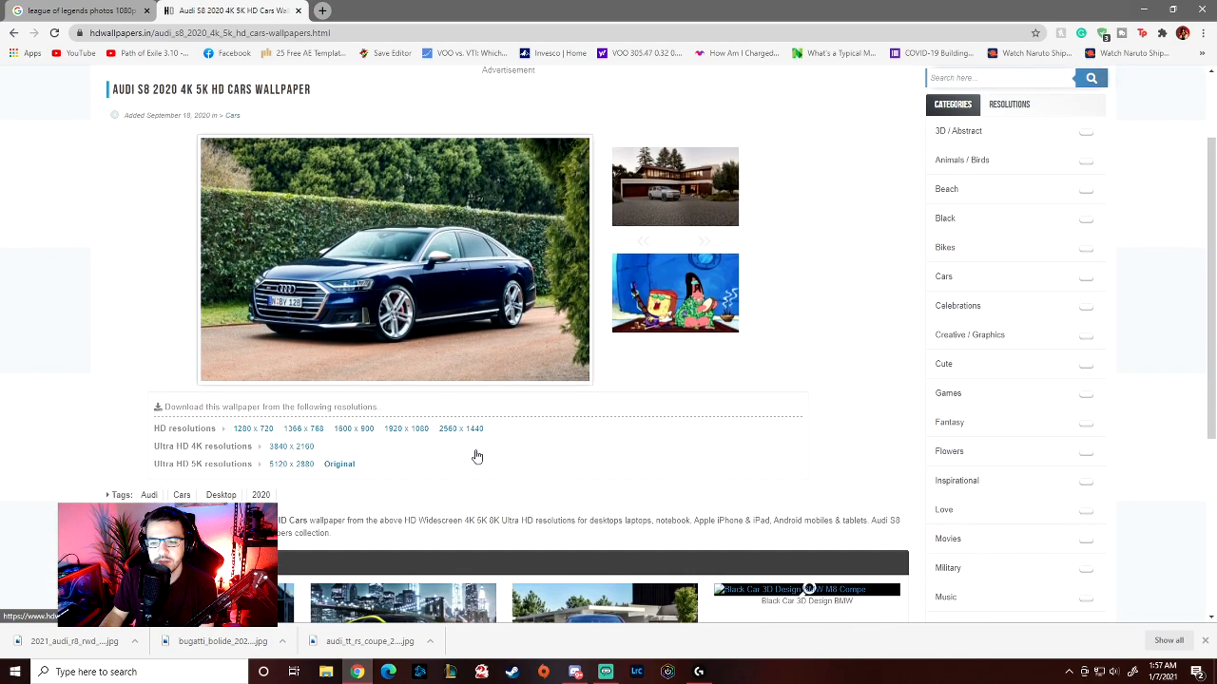
click(391, 425)
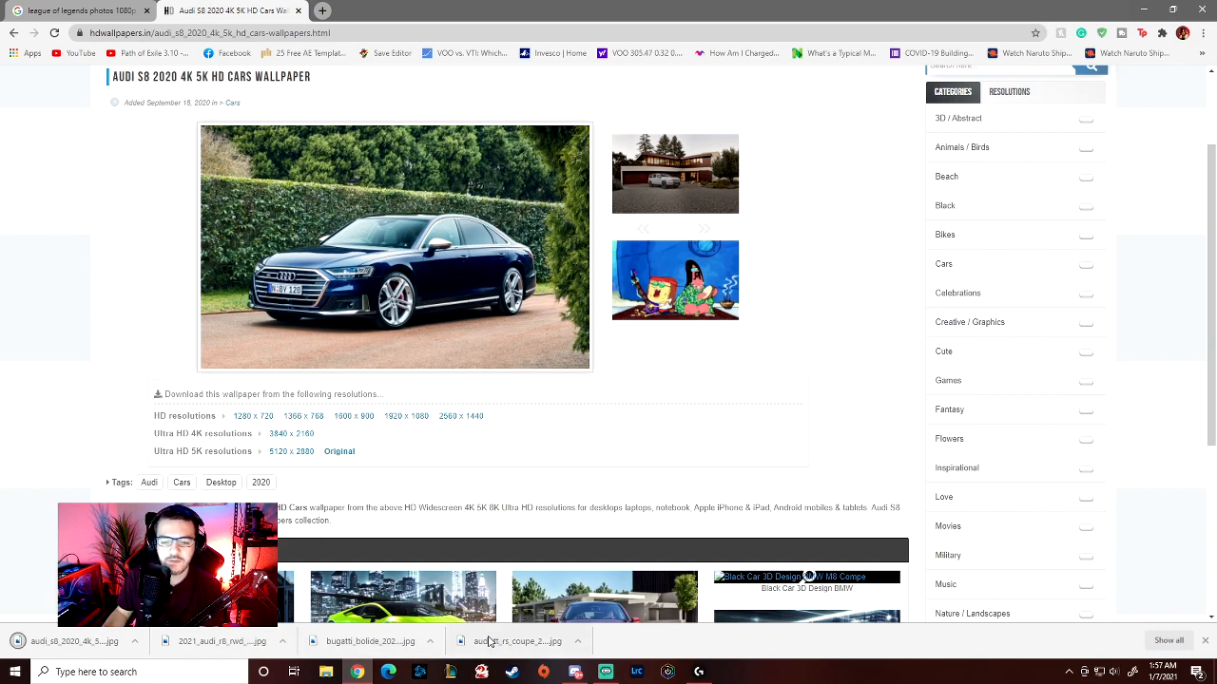
Step: Show the downloaded Audi TT RS Coupe image in its folder and move the browser window to the other screen
click(577, 644)
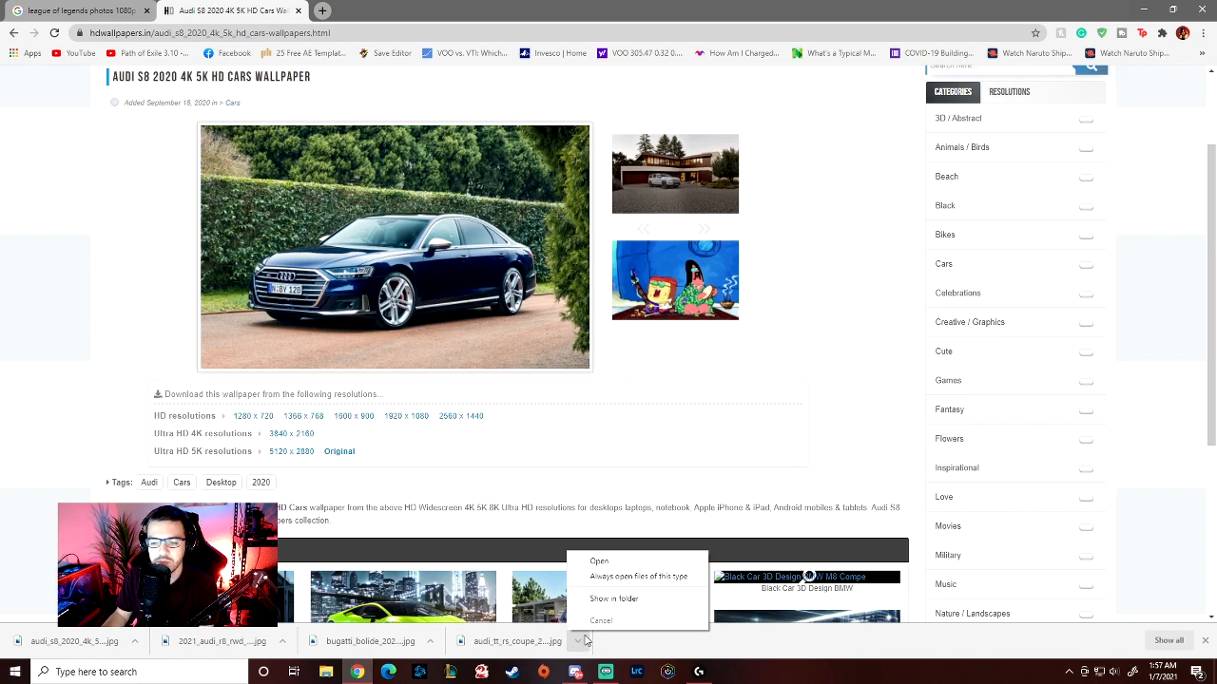
click(579, 649)
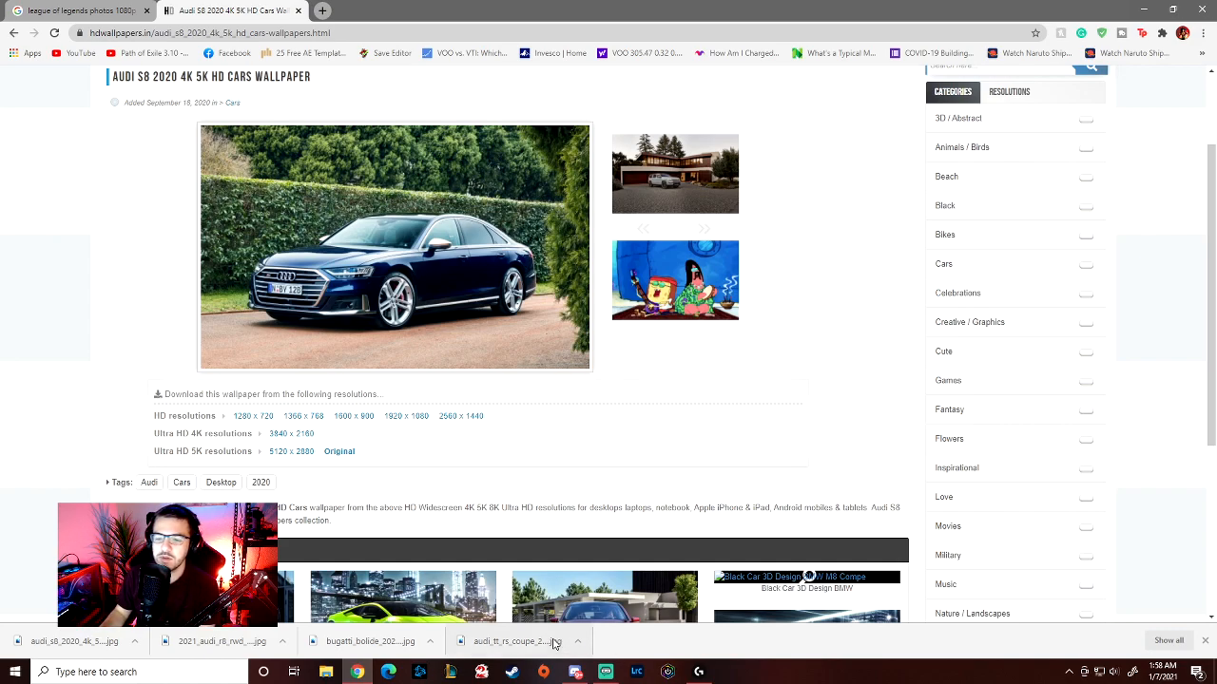
click(578, 643)
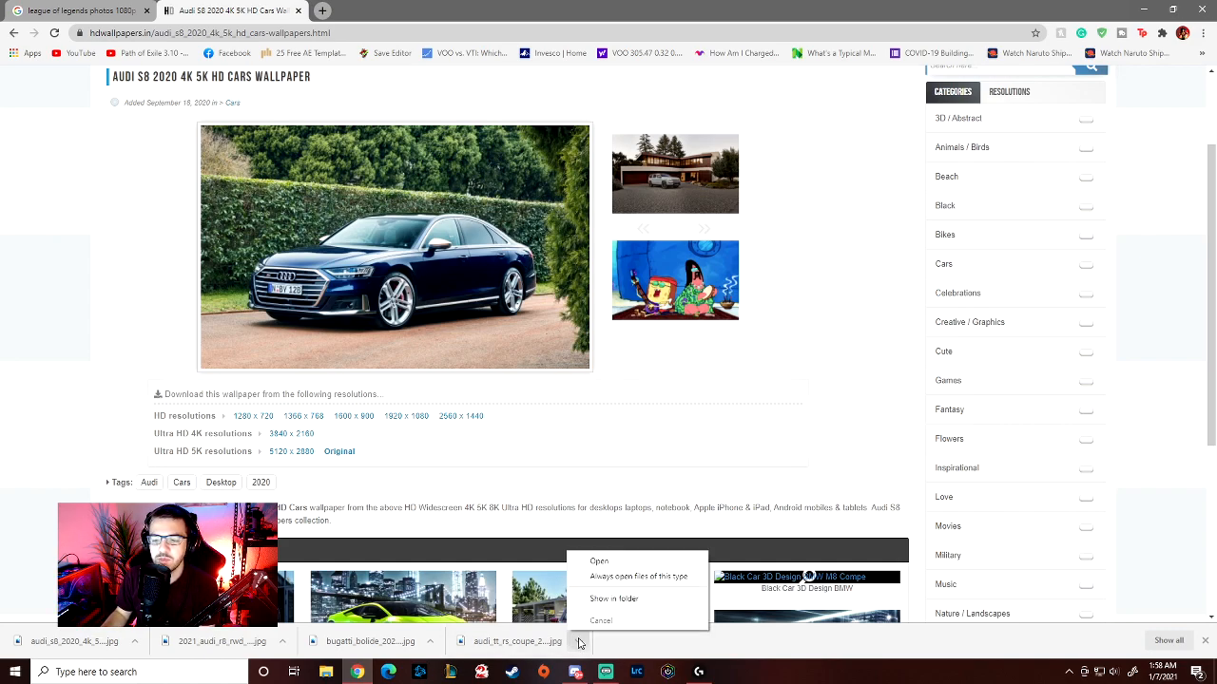
click(611, 598)
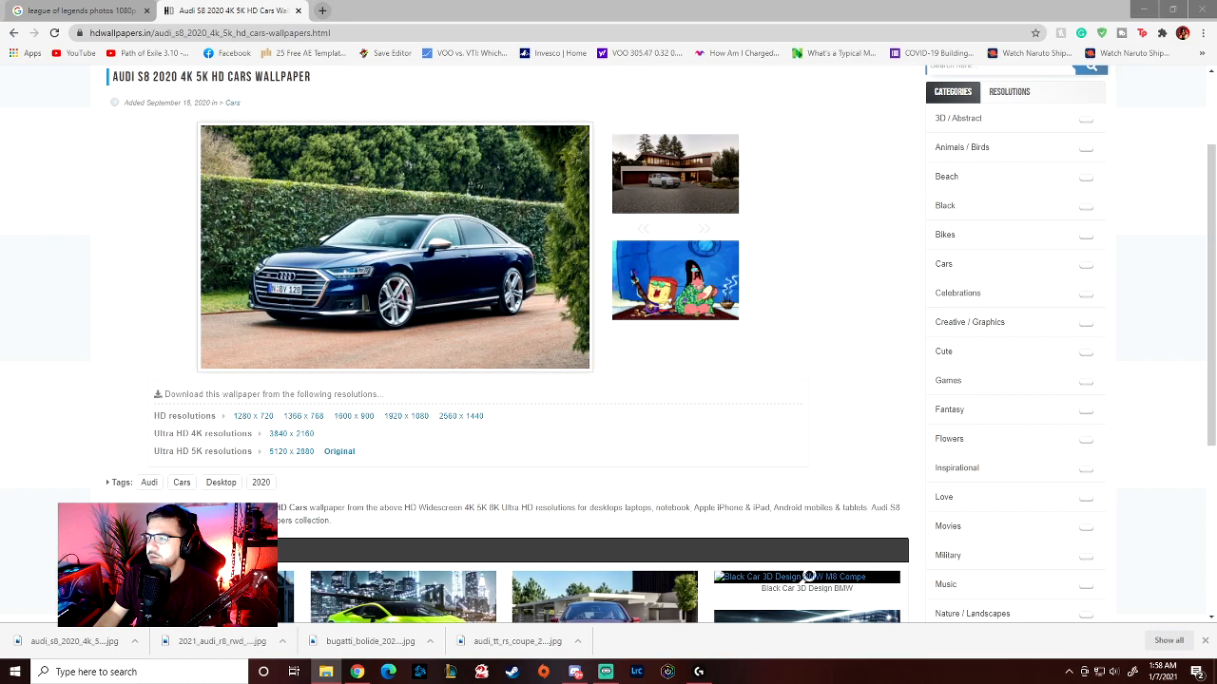
drag(1081, 9, 0, 200)
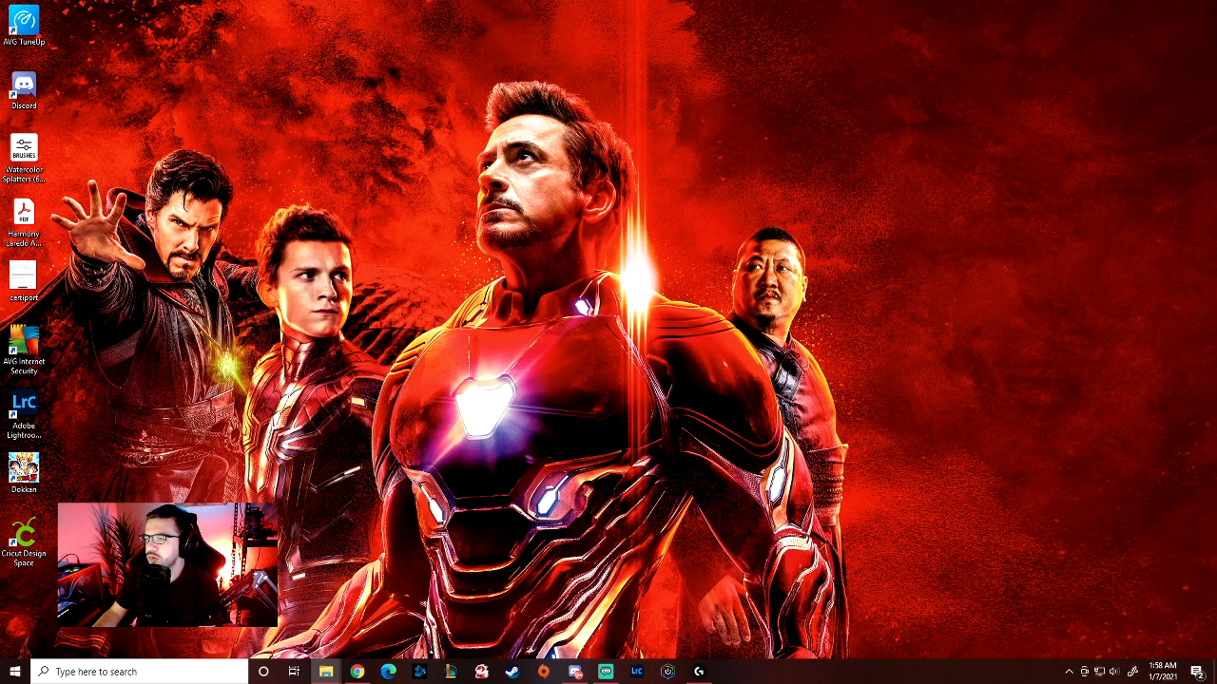
Step: Maximize the File Explorer window for 2020 Online School Year and open Classes > 11th Digital Arts and Animation
click(325, 672)
drag(570, 182, 532, 2)
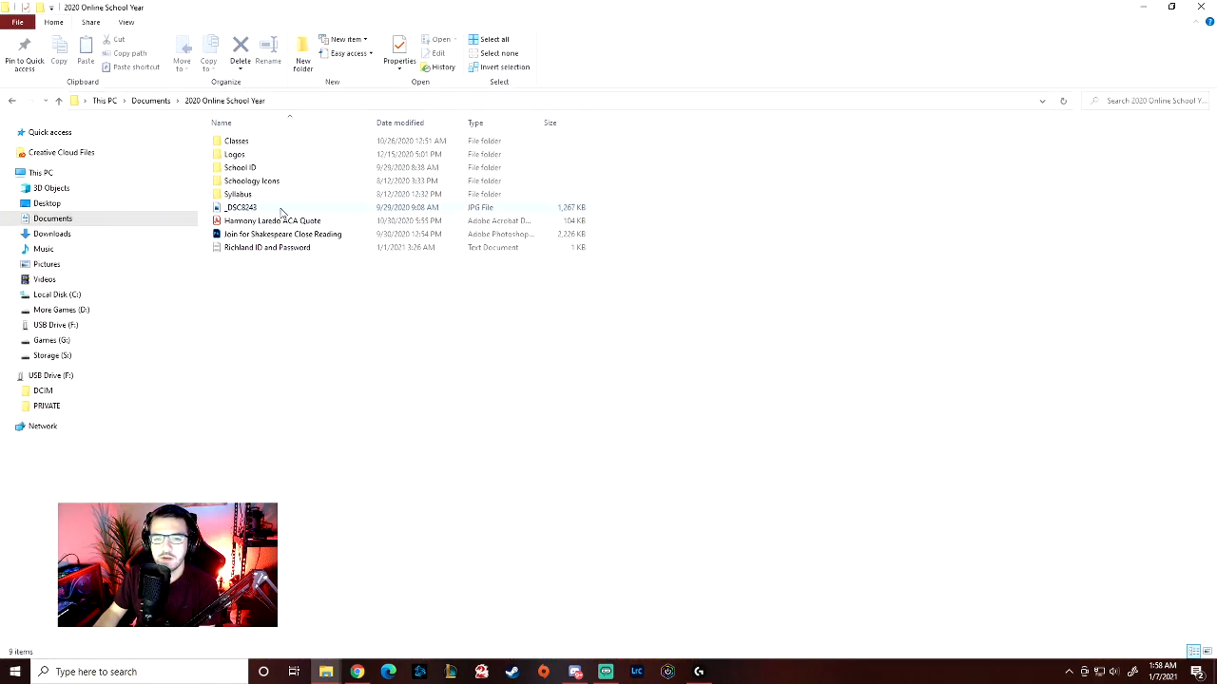
double_click(264, 142)
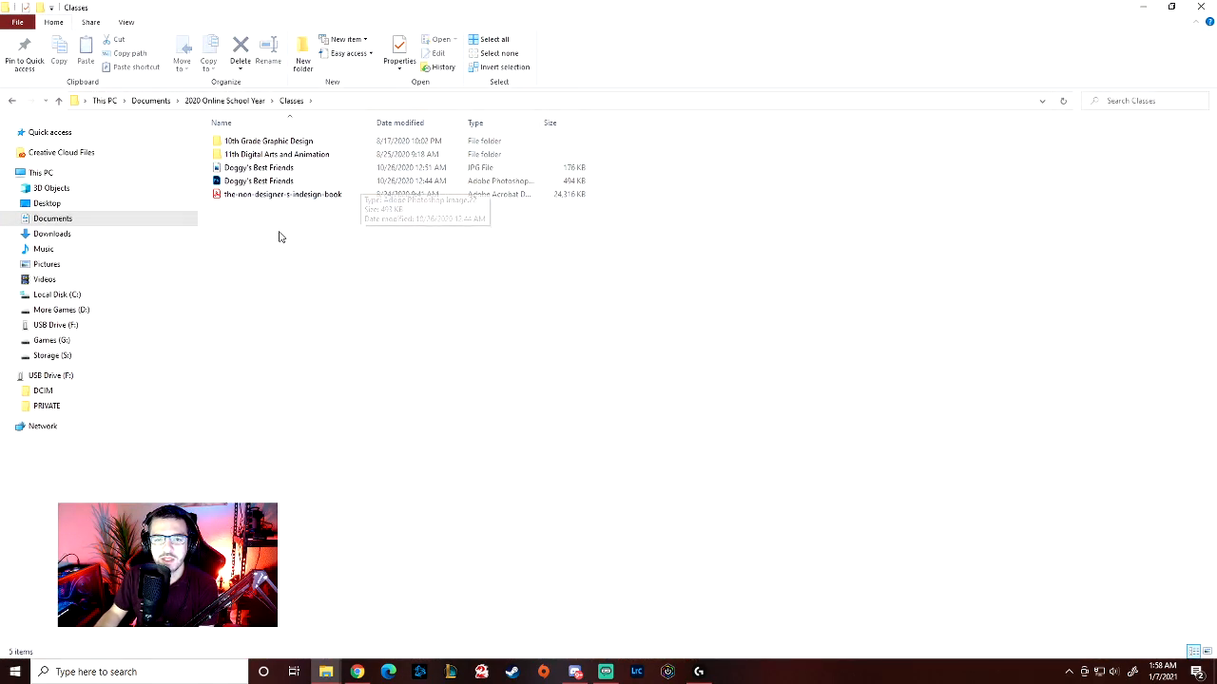
double_click(276, 155)
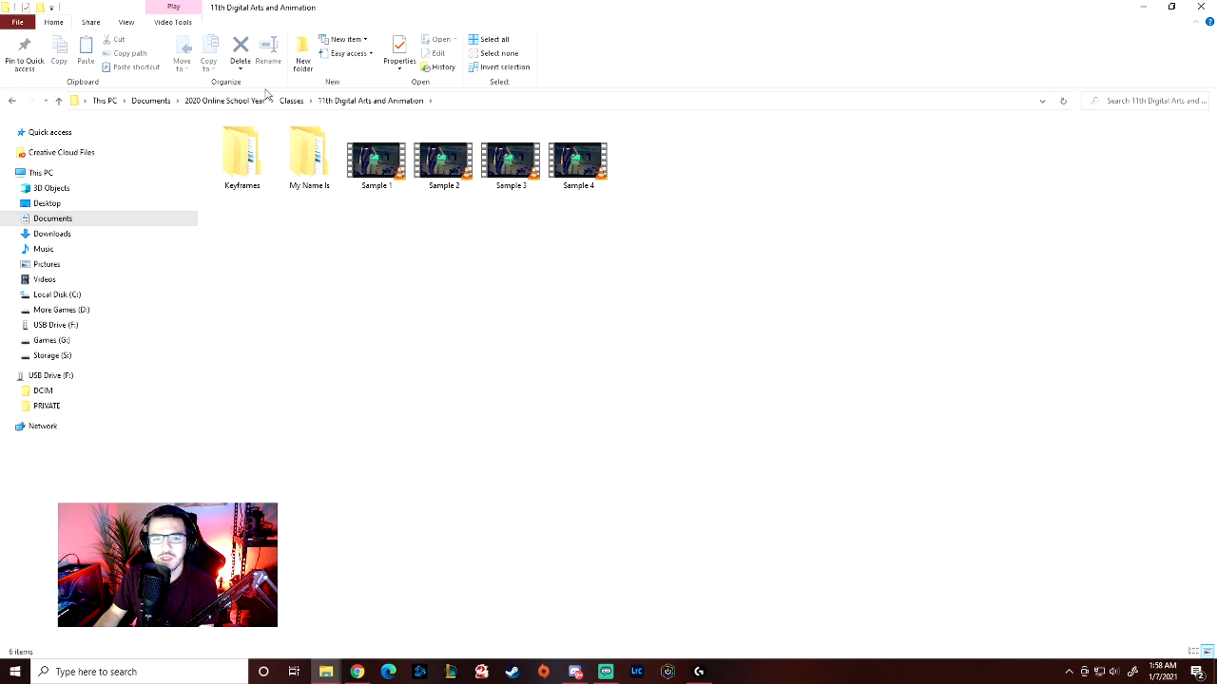
Step: Create a folder named 4 Images in 11th Digital Arts and Animation, look inside it and return to the parent folder
click(303, 57)
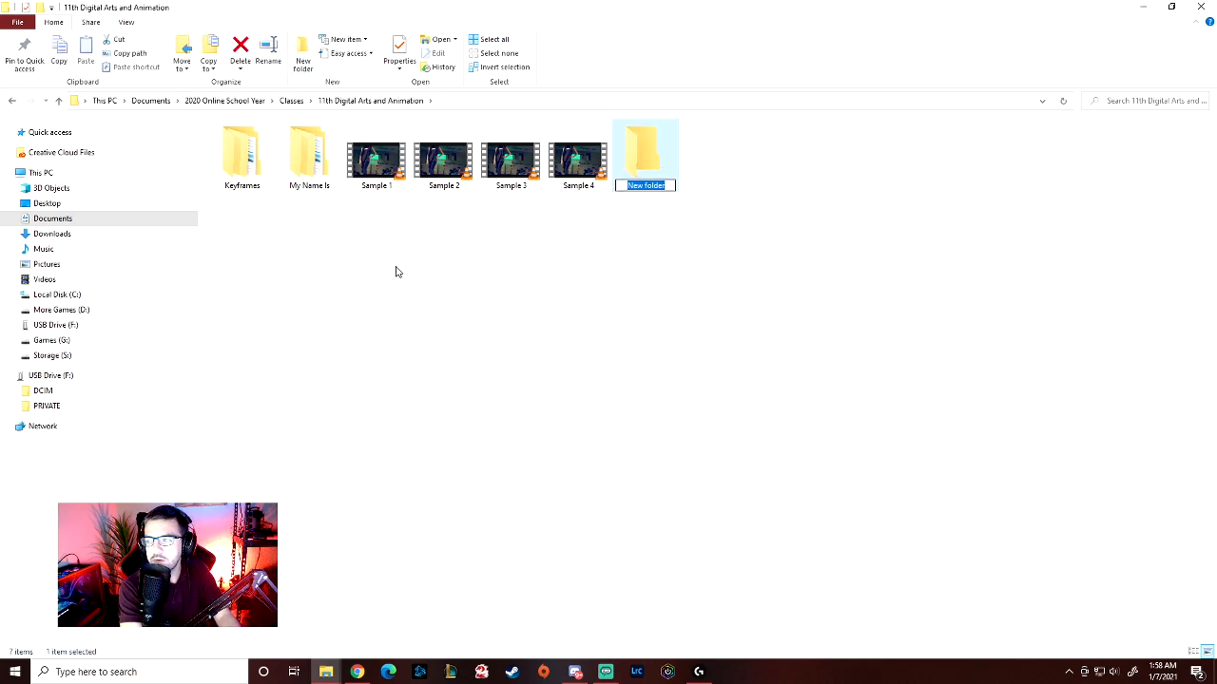
text(4 Images)
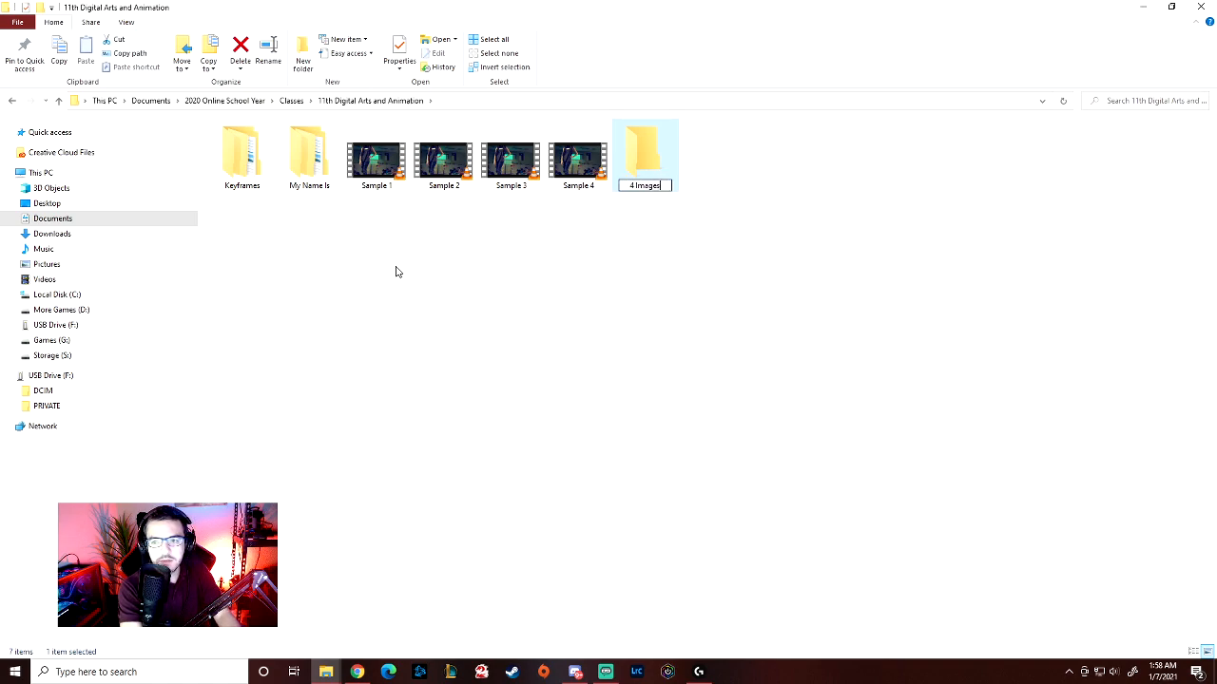
key(Return)
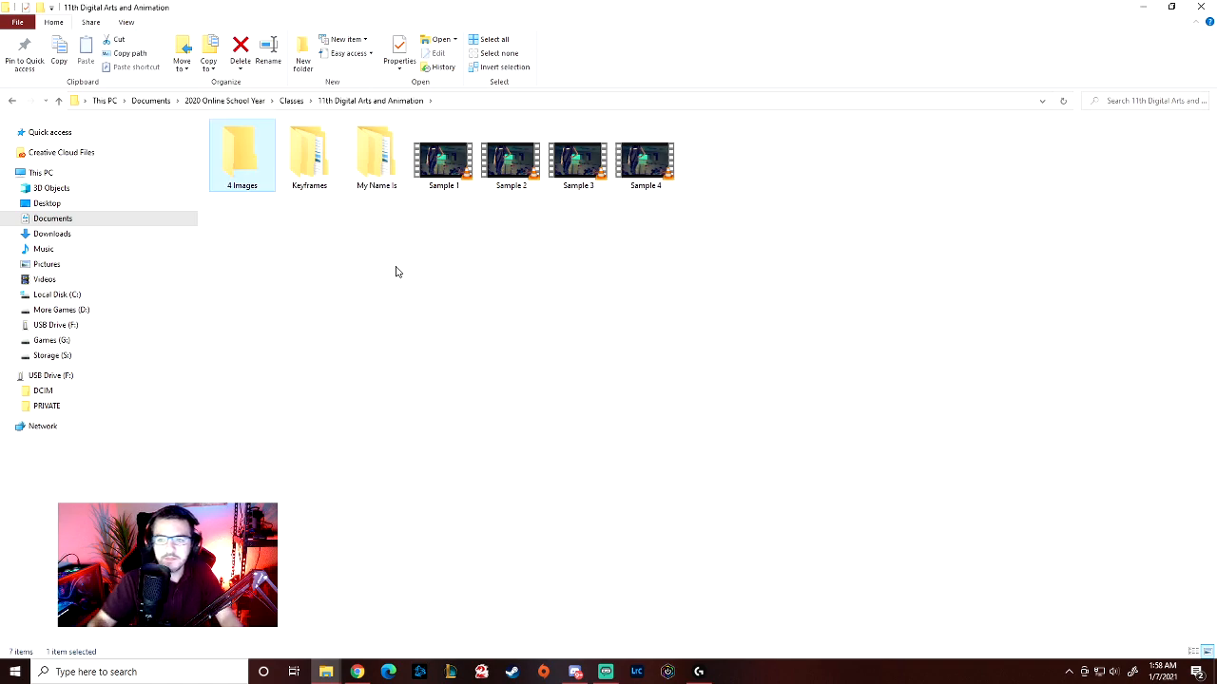
double_click(239, 152)
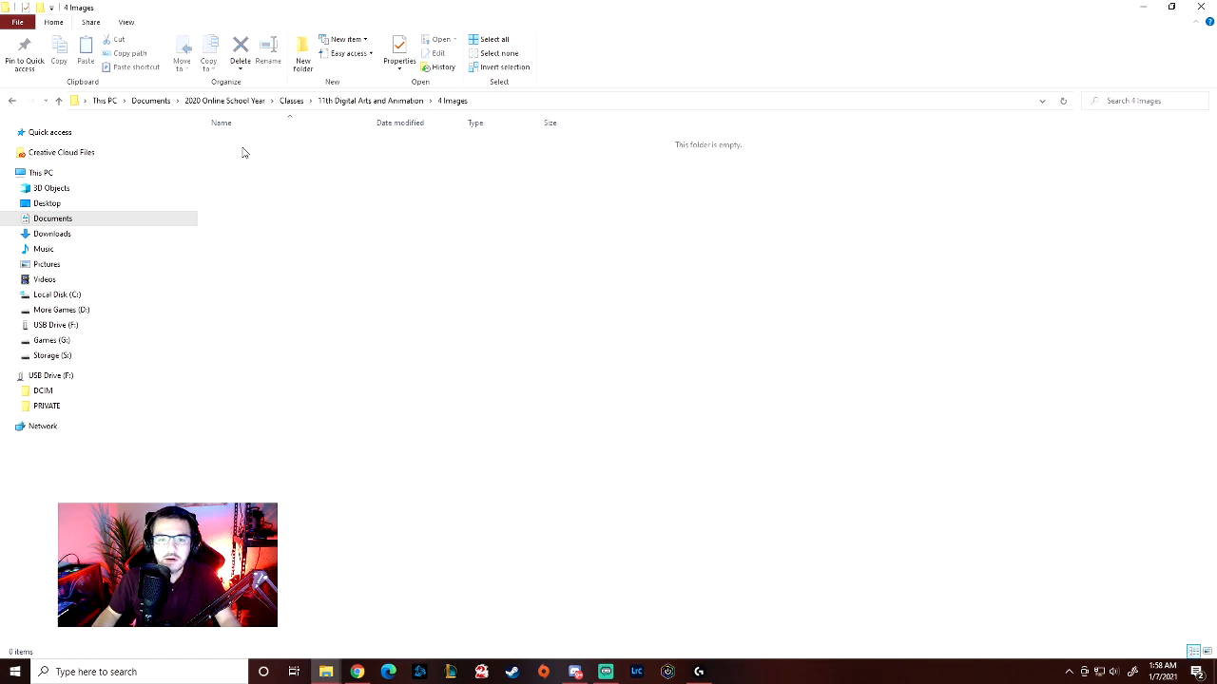
click(12, 103)
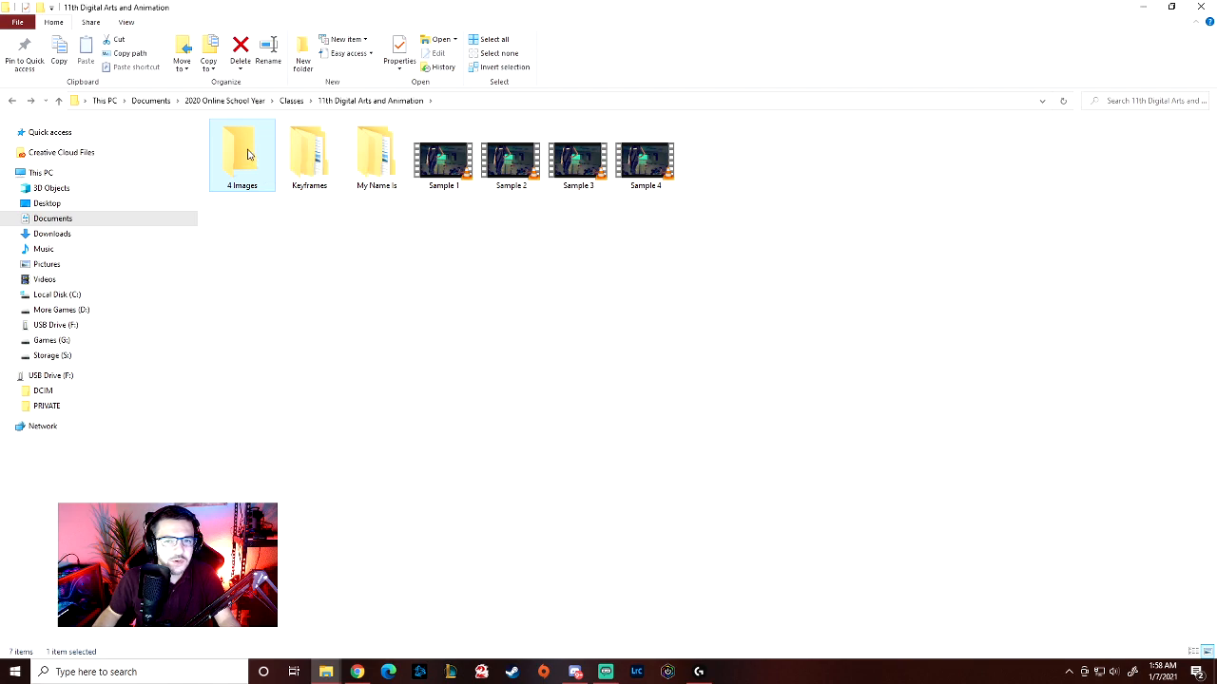
Step: Open the 4 Images folder and create a subfolder named Files in it
double_click(242, 152)
click(302, 57)
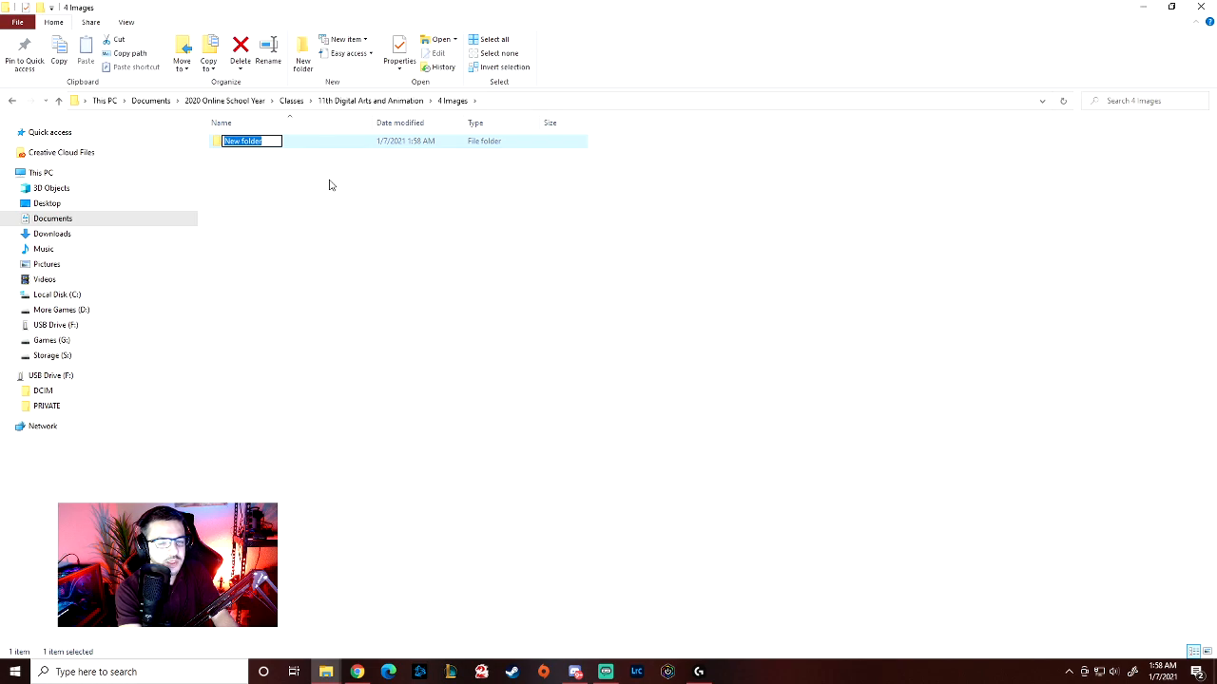
text(Files)
key(Return)
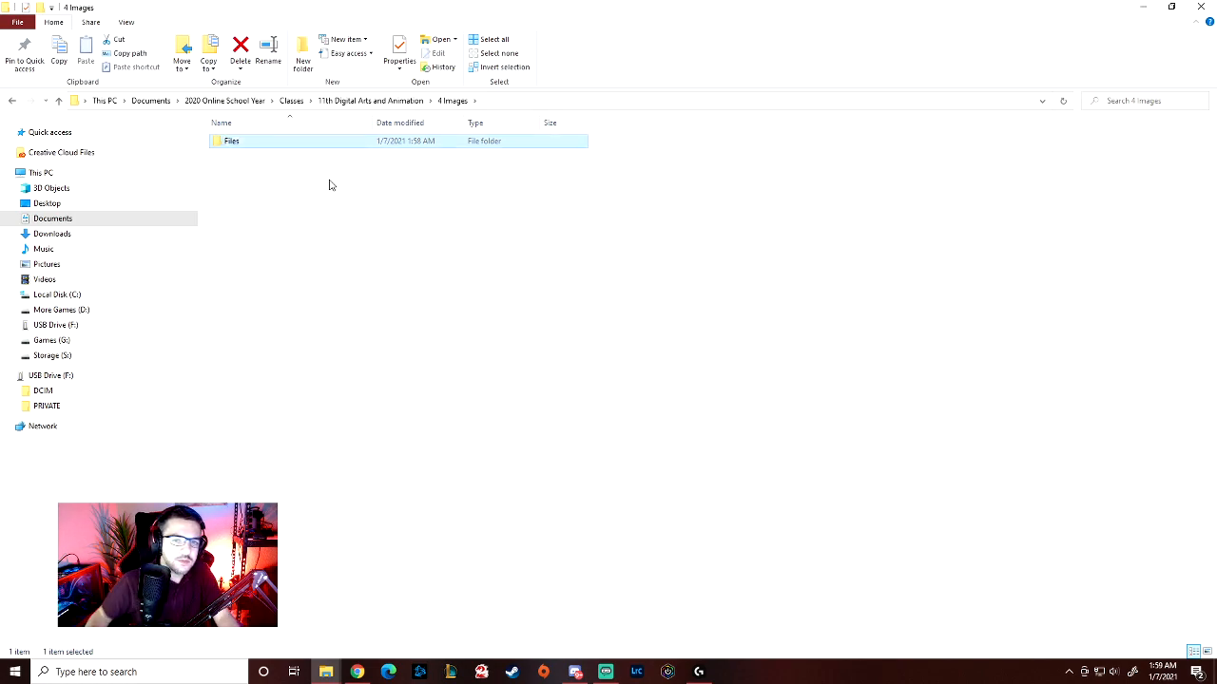
Step: Create two more subfolders in 4 Images, named Working Files and Finished Files
click(300, 57)
text(Wo)
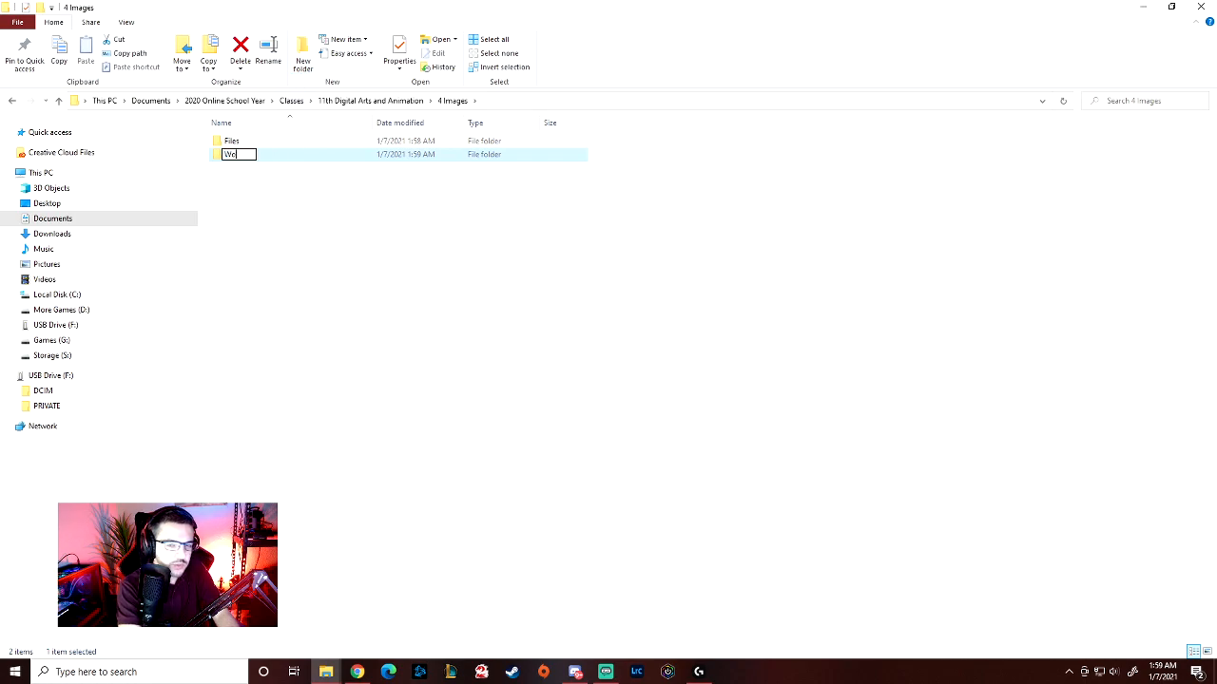
text(krining Files)
key(Return)
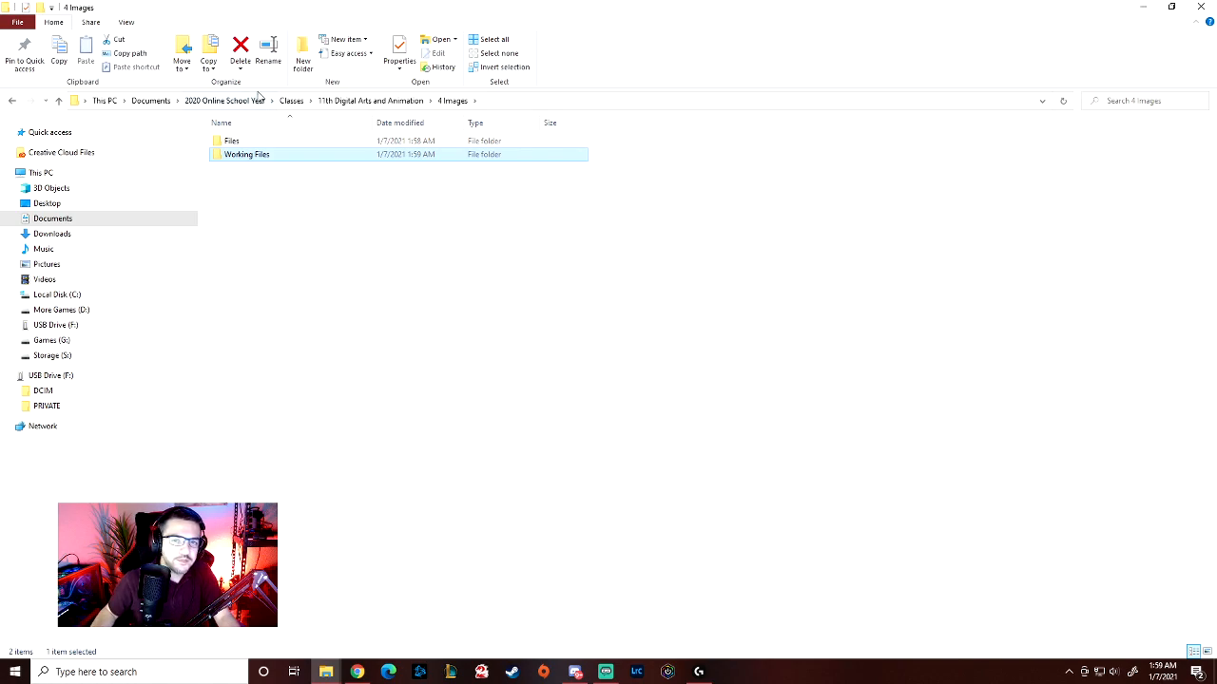
click(301, 58)
text(F)
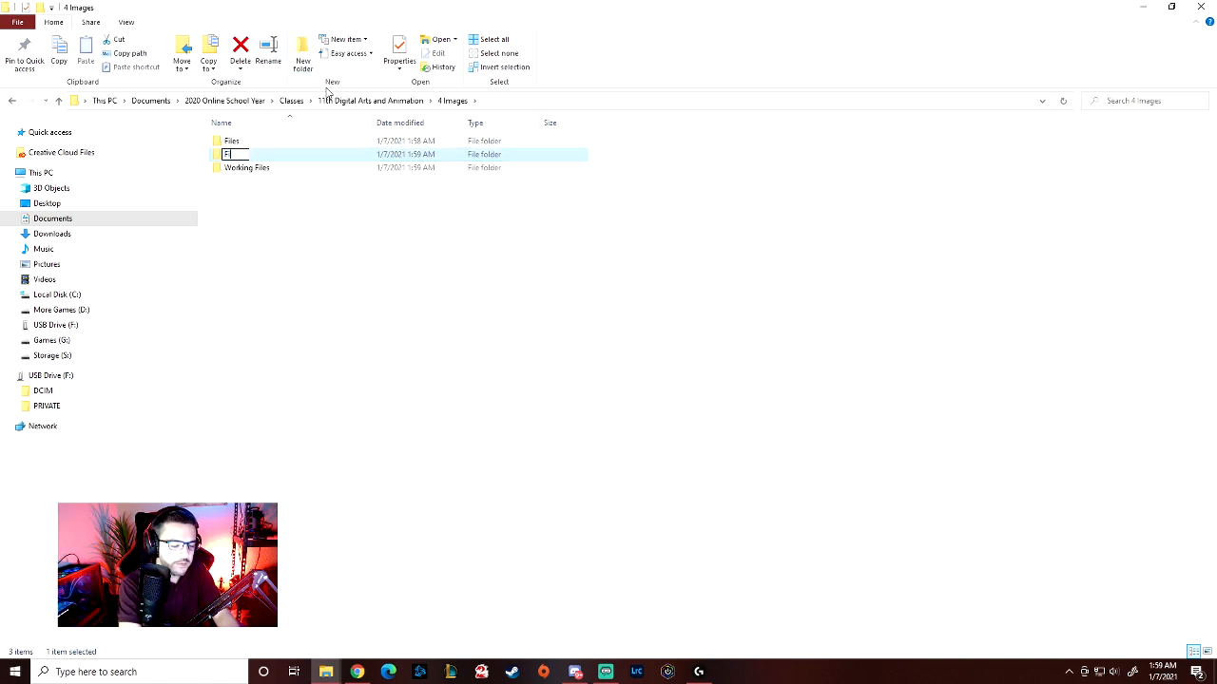
text(inished Files)
key(Return)
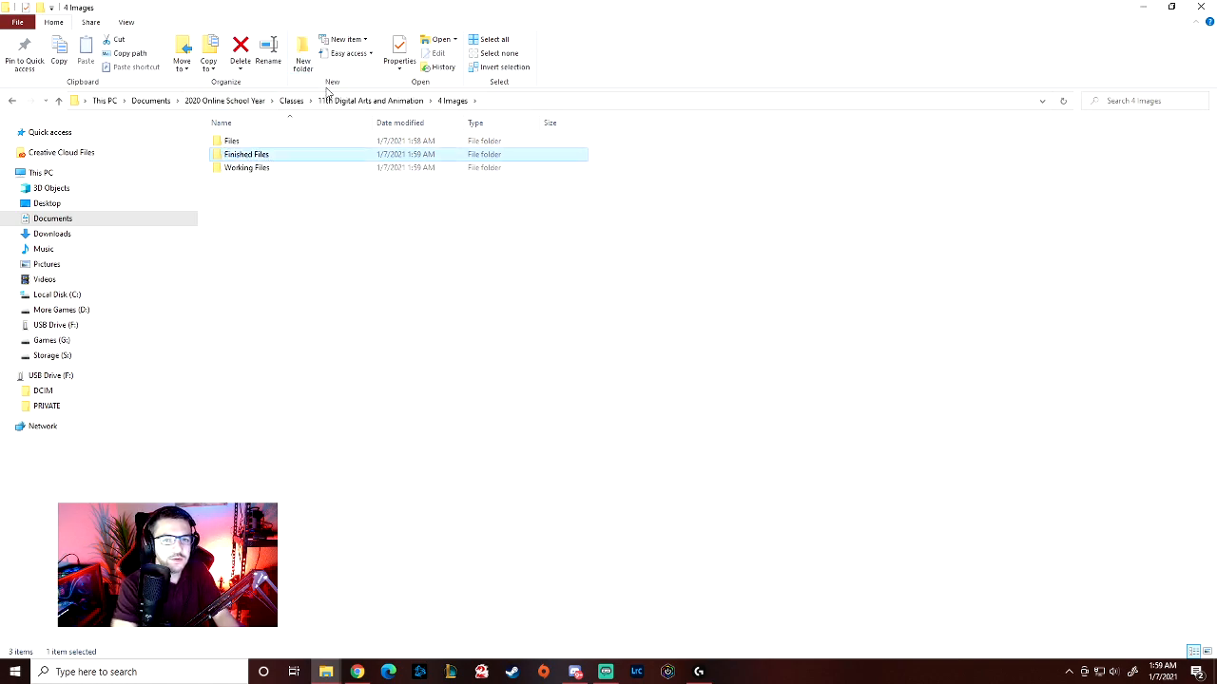
click(266, 237)
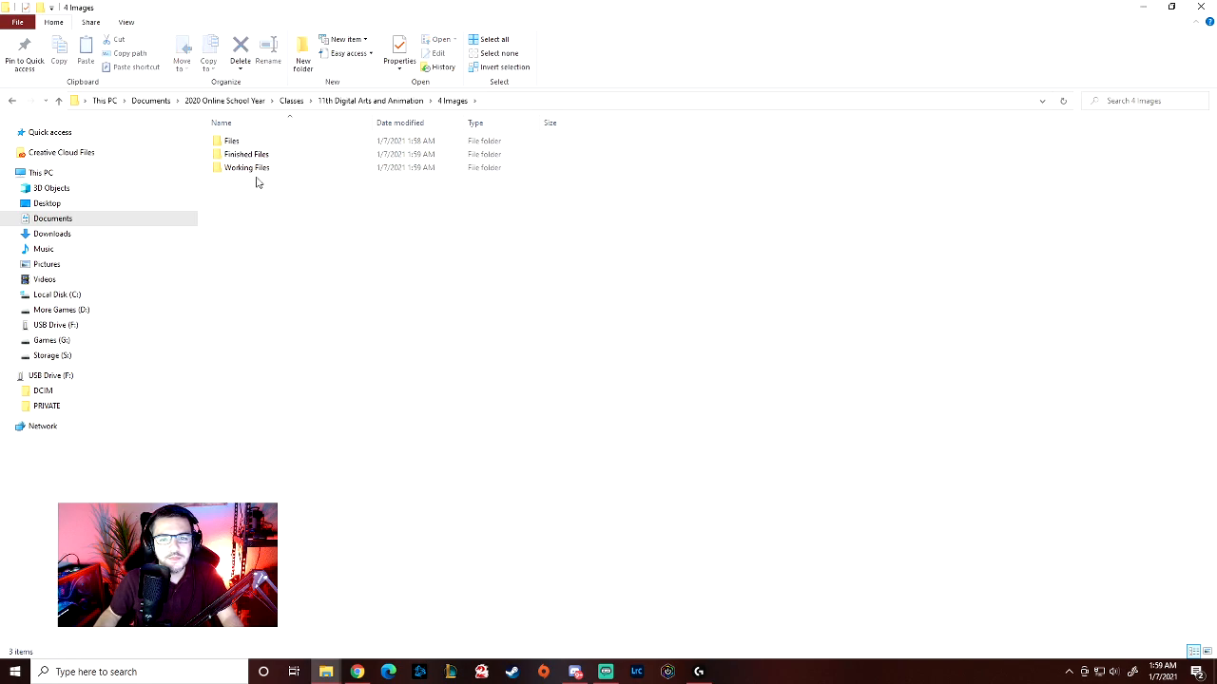
Step: Put the four downloaded car images into the Files folder, check them there and return to 4 Images
double_click(233, 142)
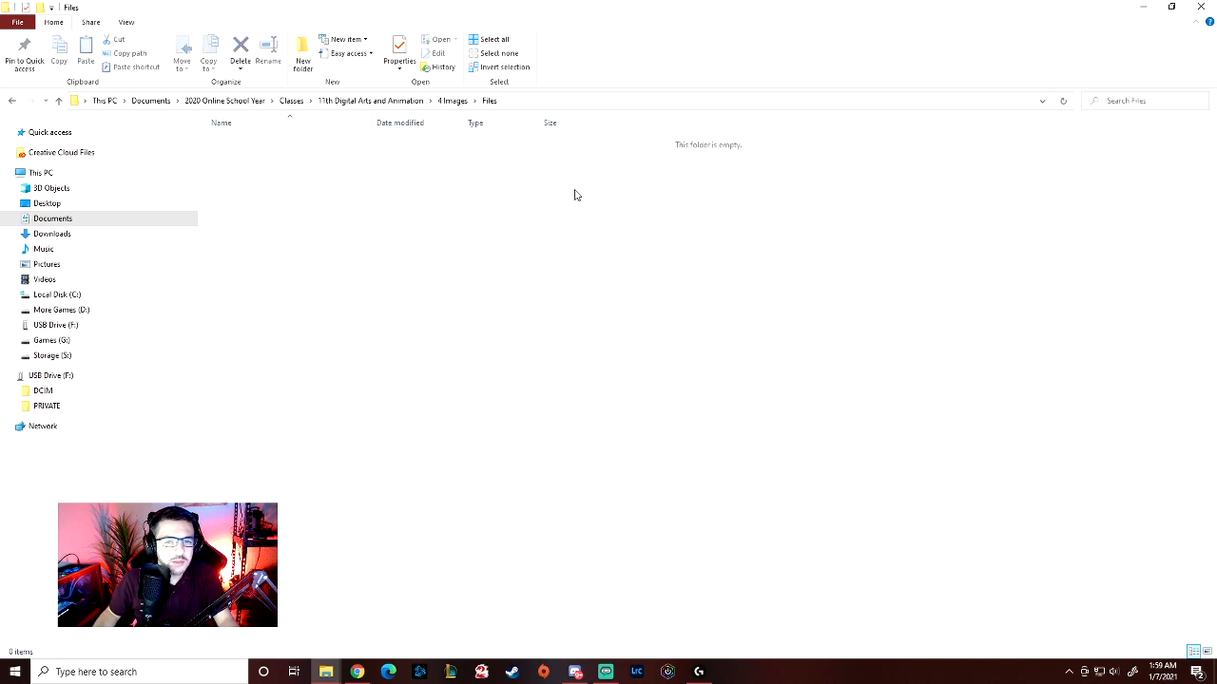
drag(1216, 323, 306, 229)
click(370, 249)
click(244, 143)
click(244, 154)
click(244, 178)
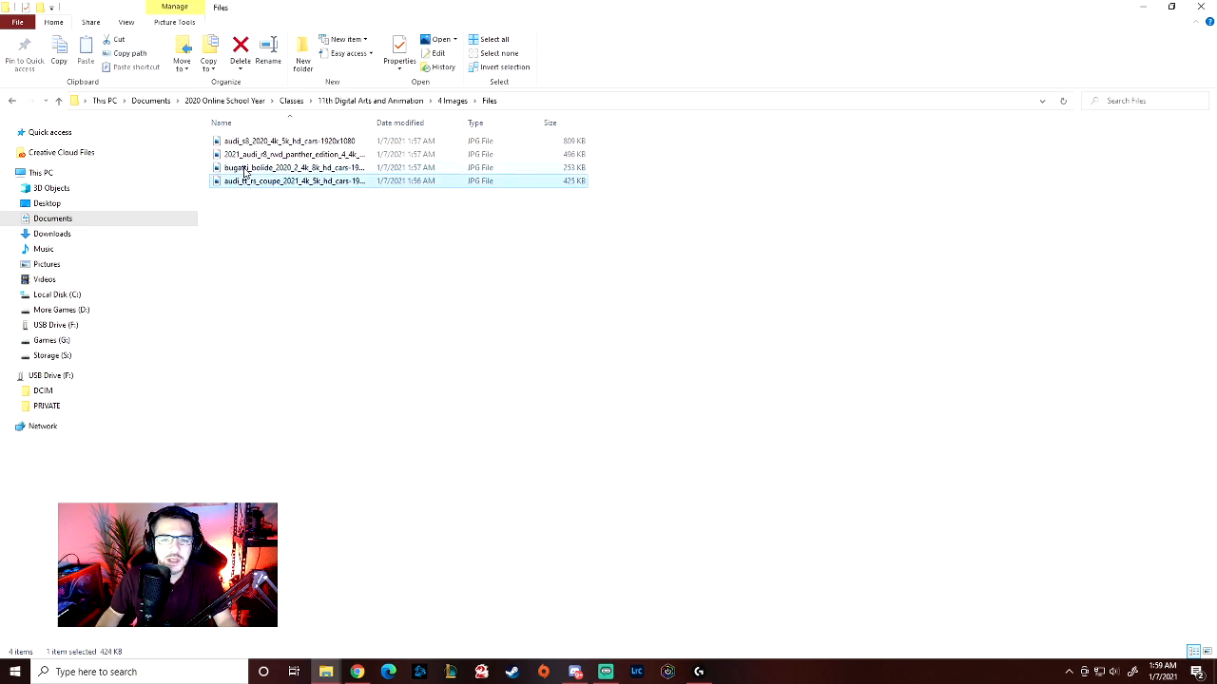
click(244, 168)
click(248, 192)
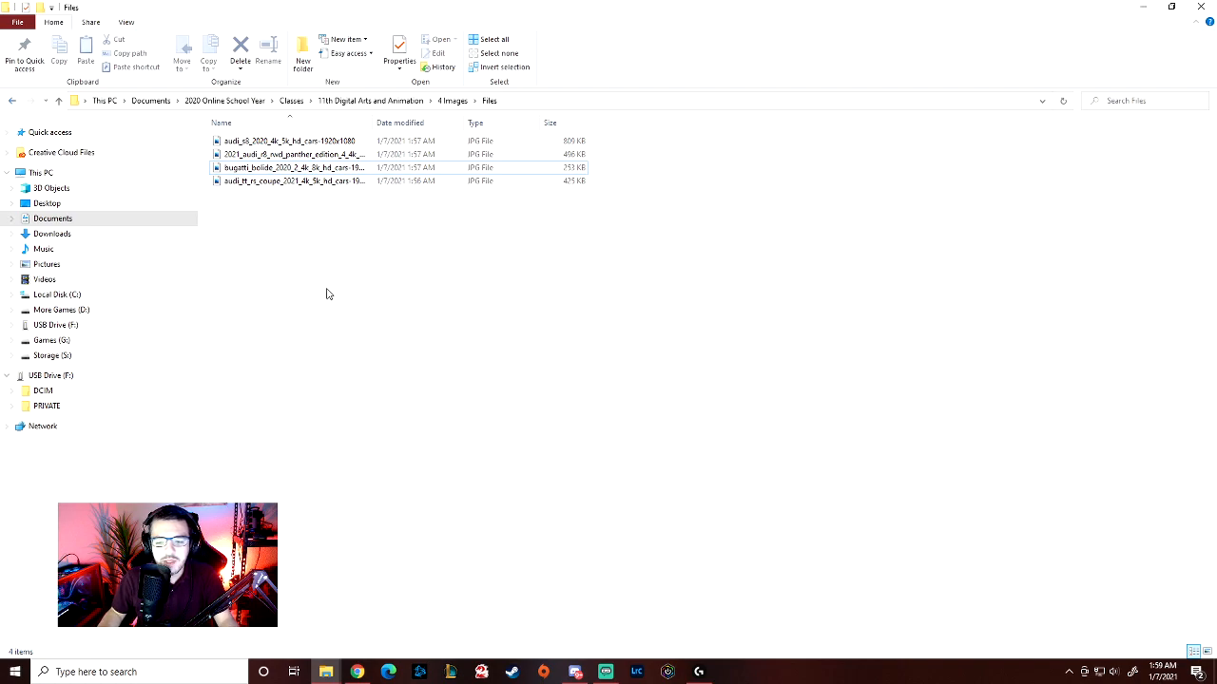
click(8, 101)
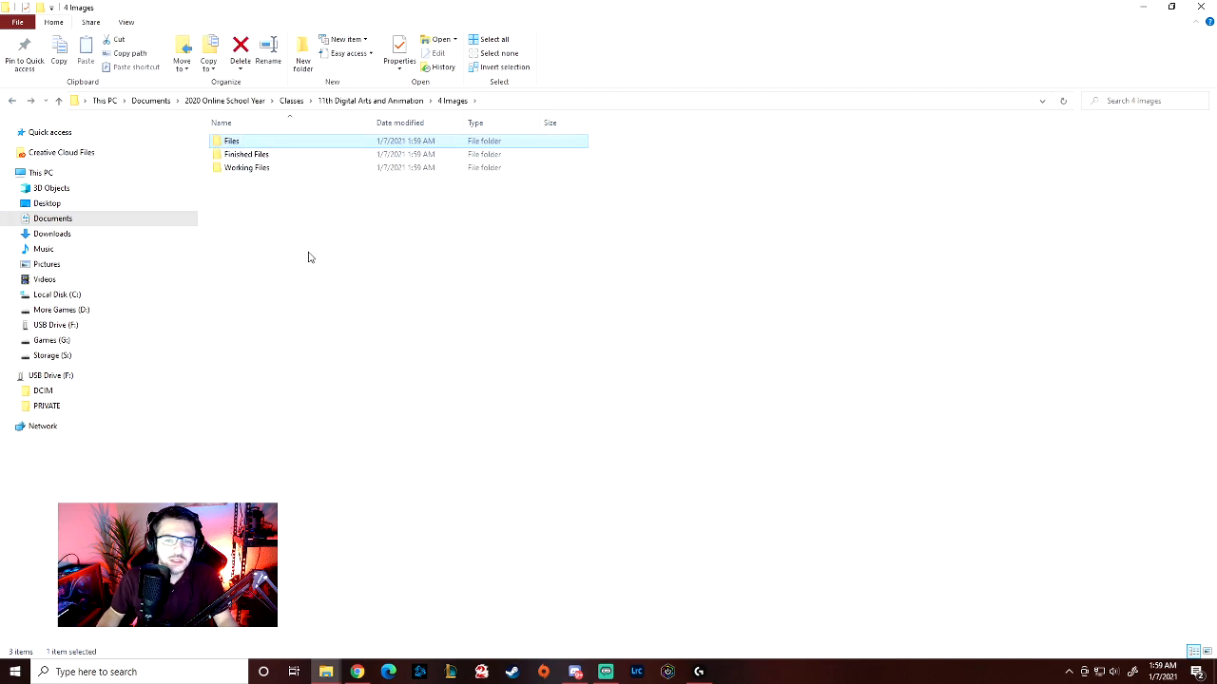
Step: Launch Adobe After Effects 2020, dismiss the feature introduction and start a new project
click(190, 672)
text(a)
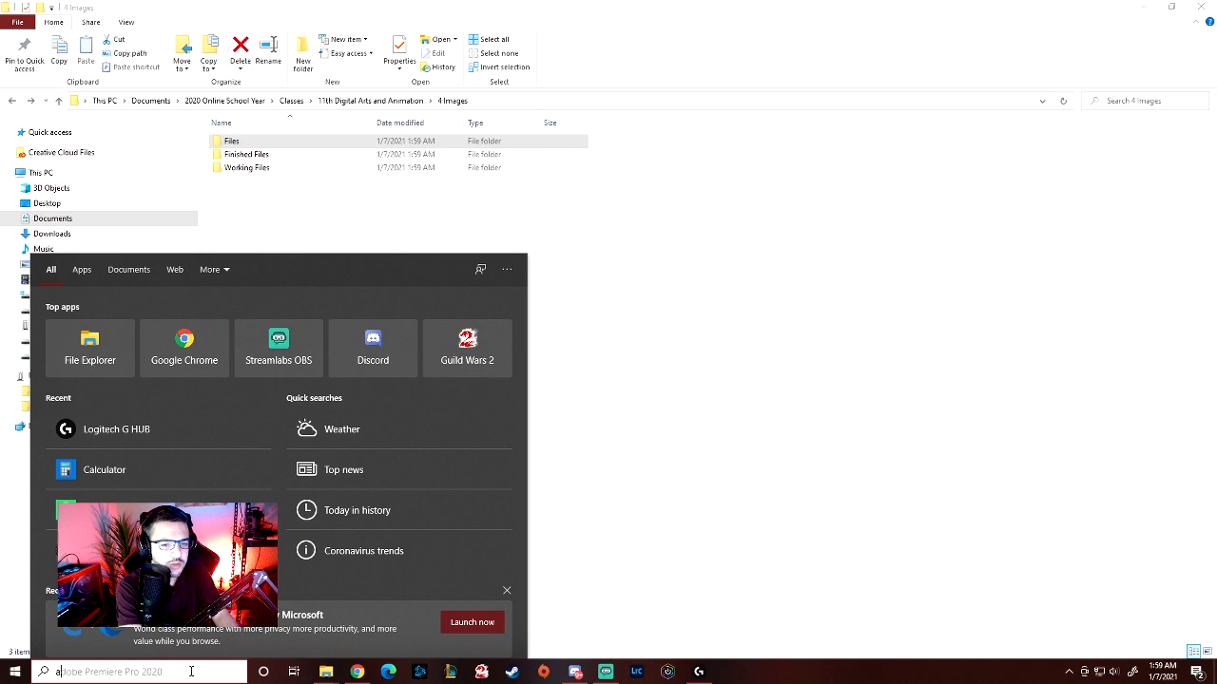
text(dobe after)
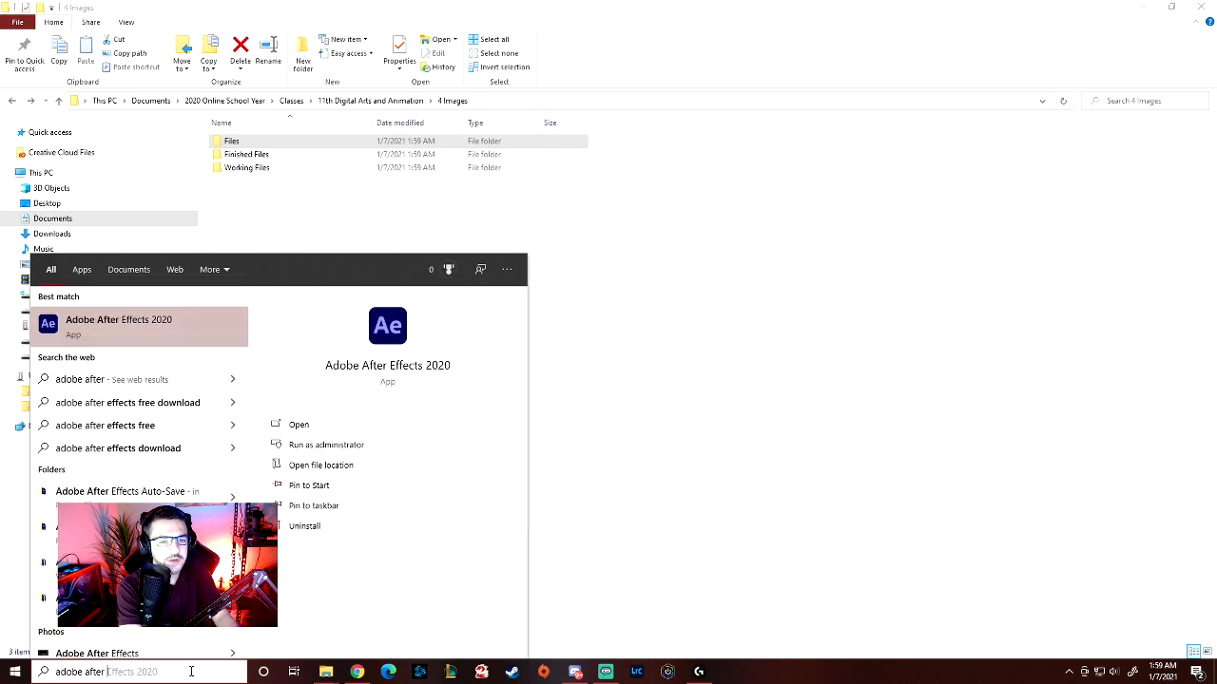
key(Return)
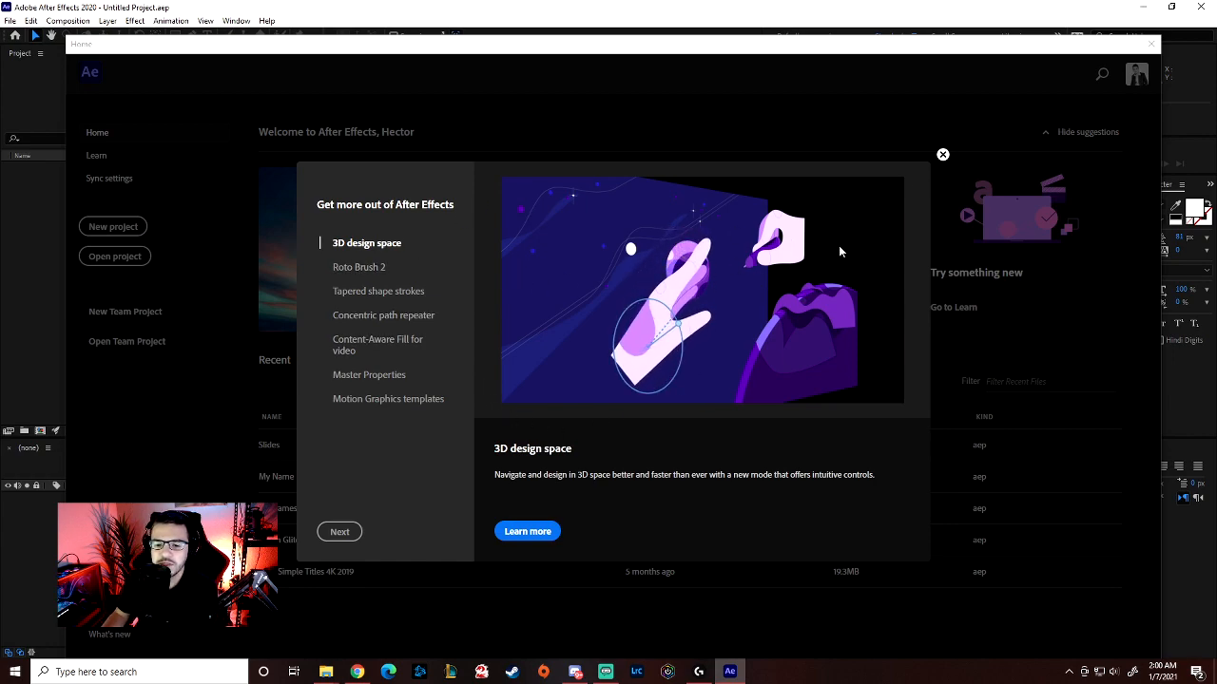
click(942, 155)
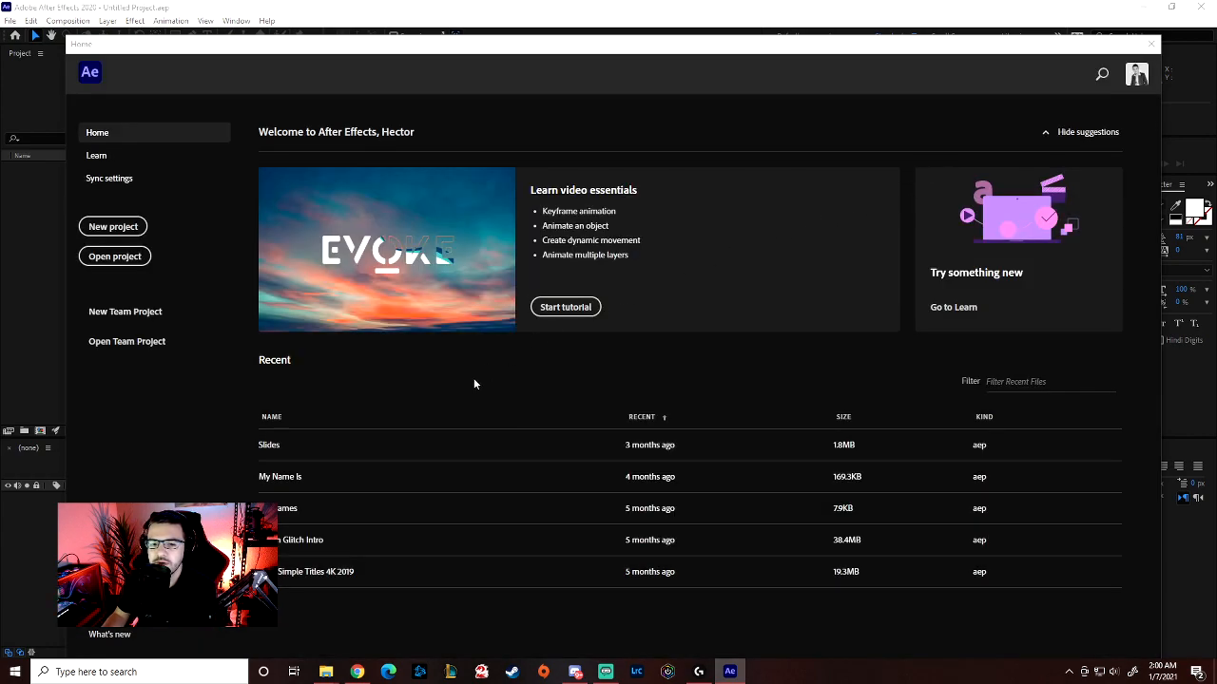
click(122, 230)
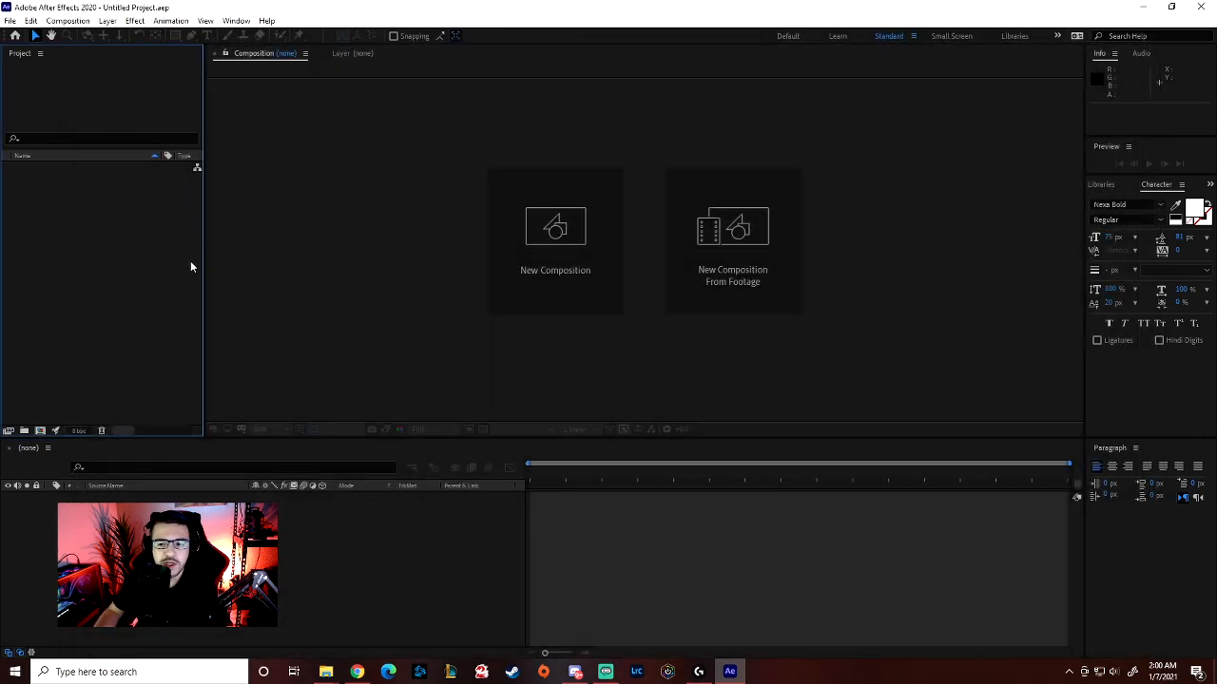
Step: Start saving the project under a new name and browse to Documents > 2020 Online School Year > Classes > 11th Digital Arts and Animation > 4 Images > Working Files
click(11, 23)
mouse_move(96, 152)
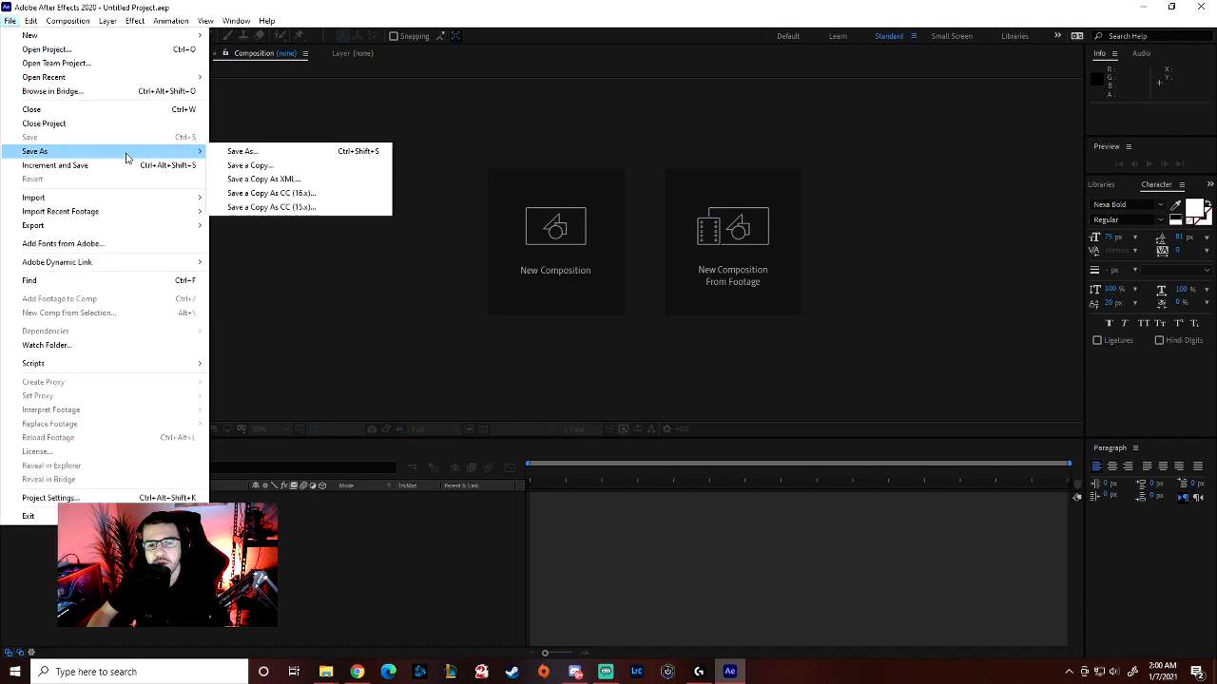
click(272, 152)
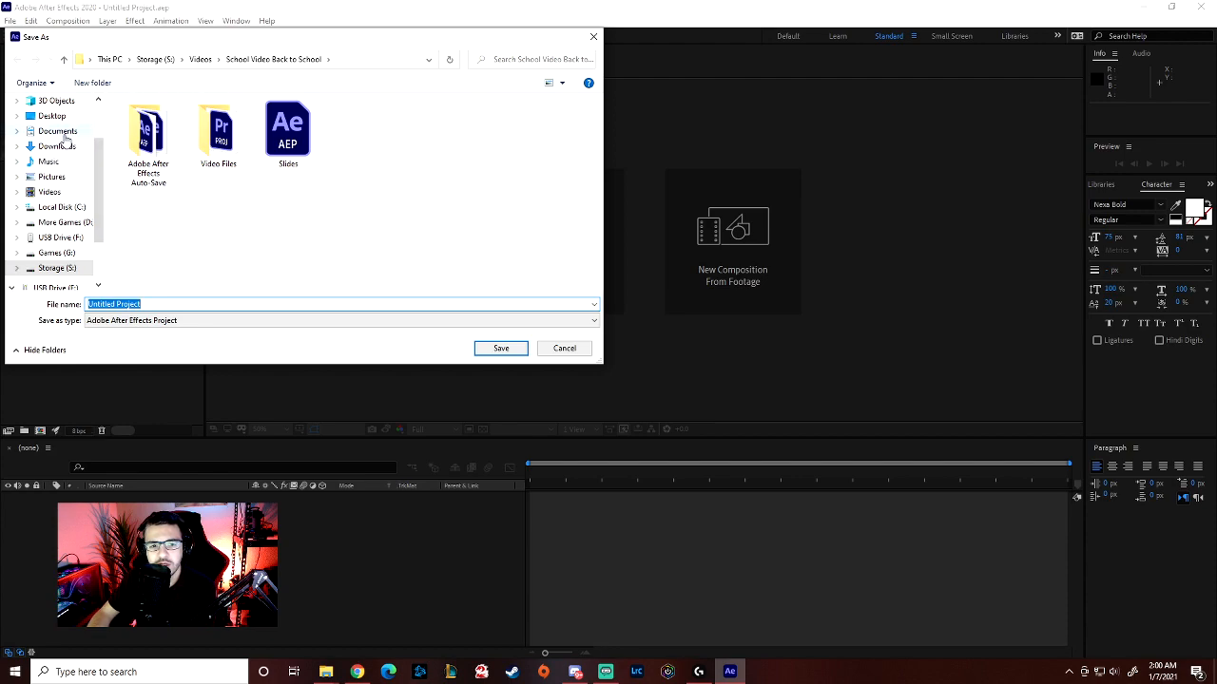
click(60, 132)
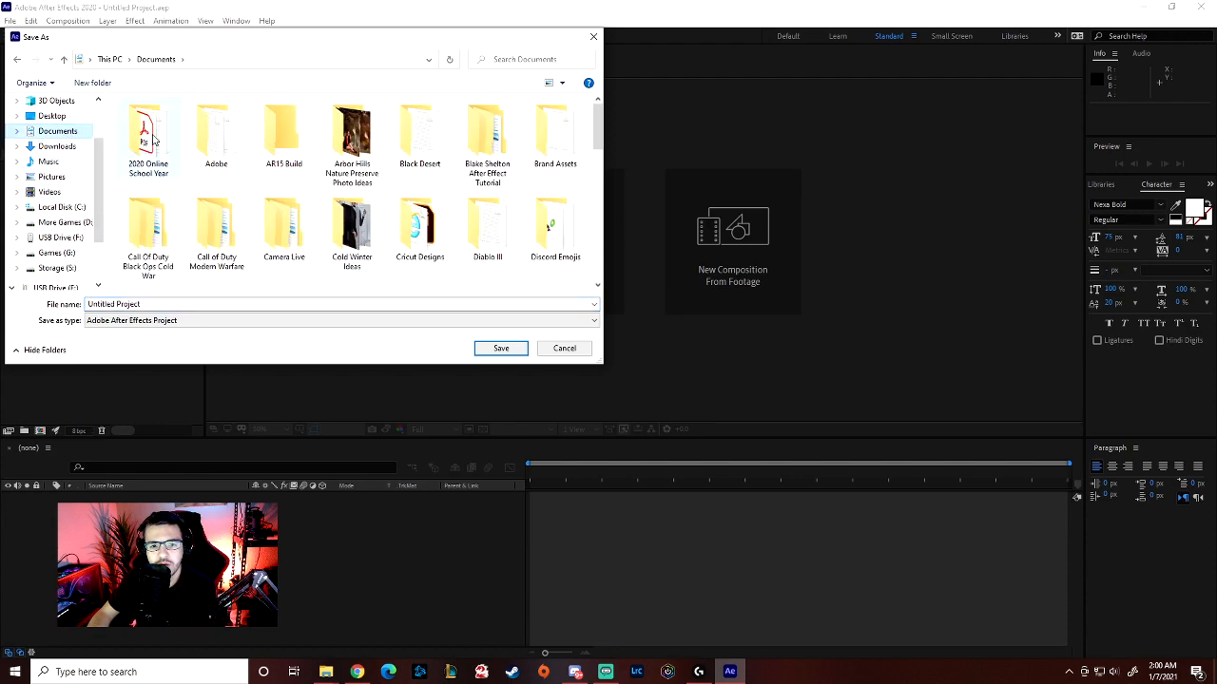
double_click(149, 137)
double_click(163, 120)
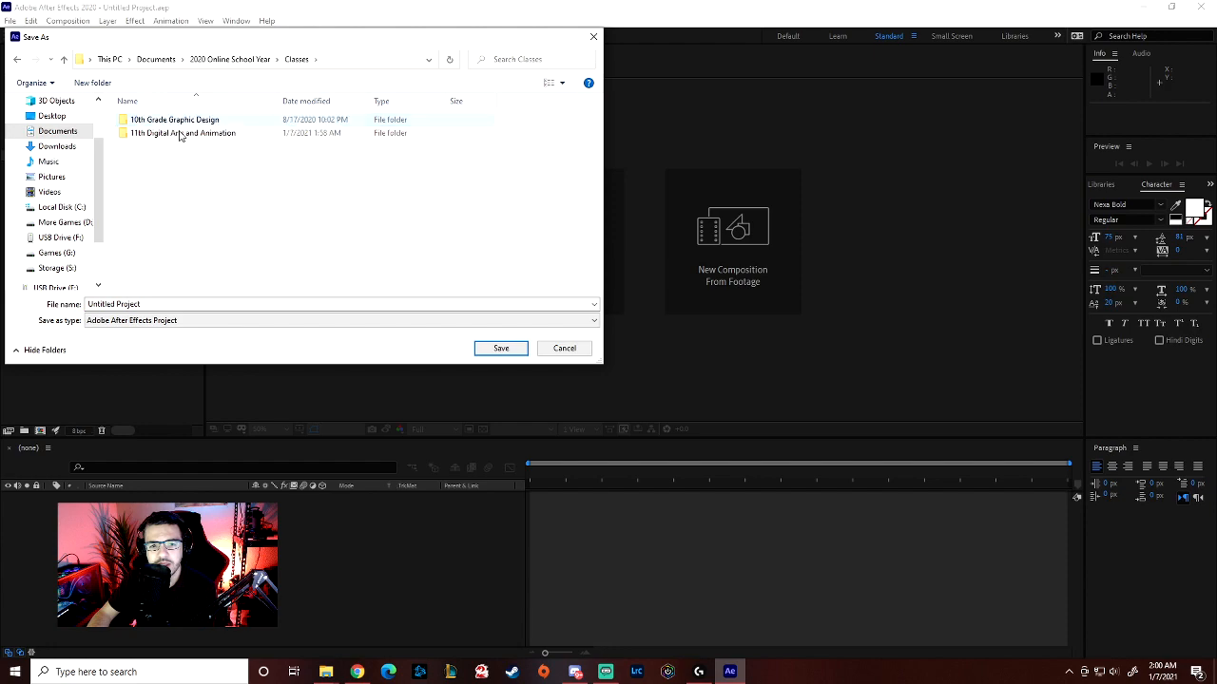
double_click(166, 134)
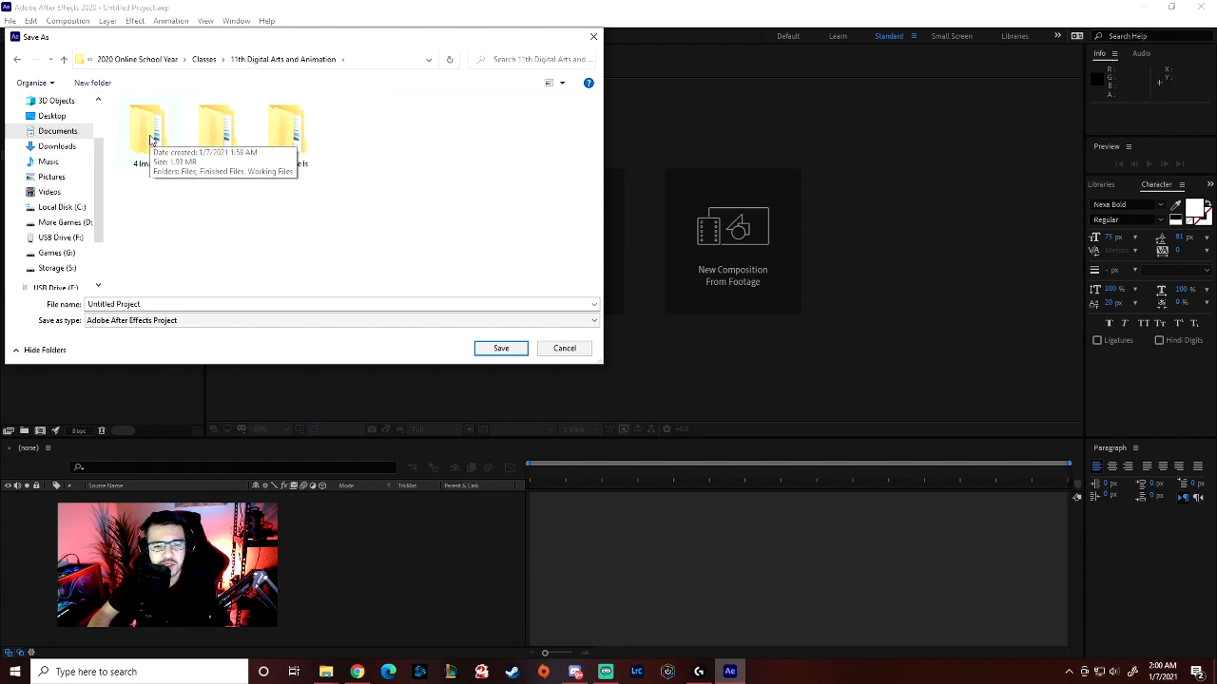
double_click(152, 143)
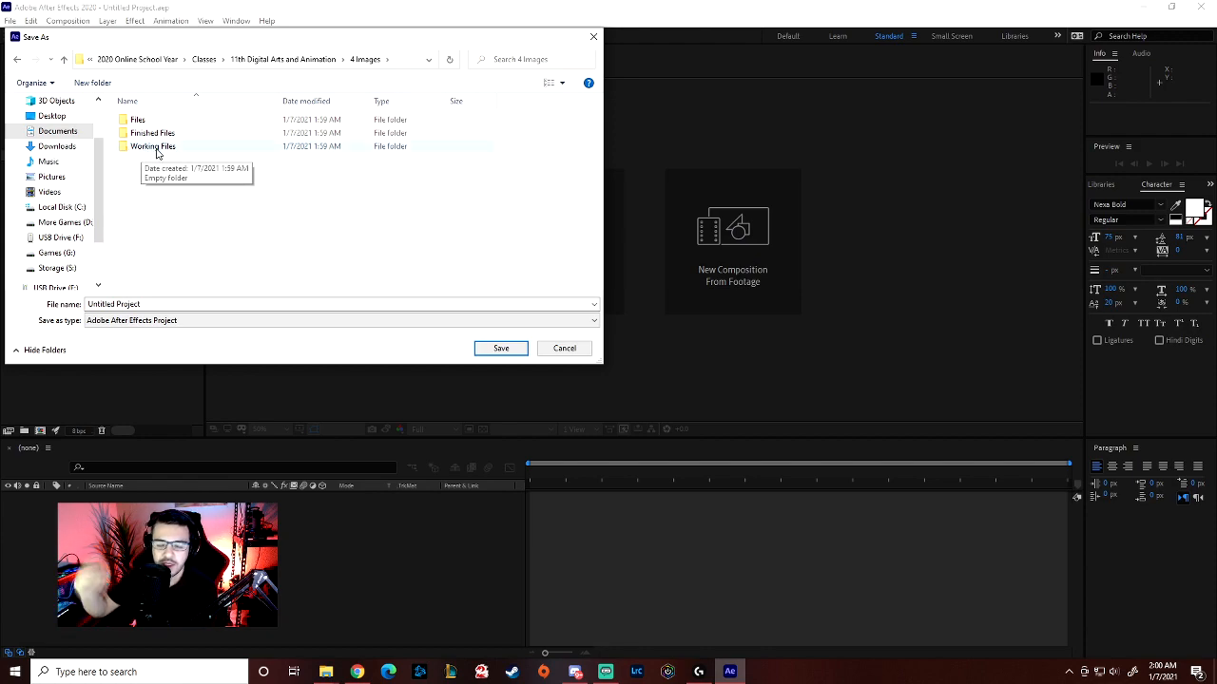
double_click(154, 147)
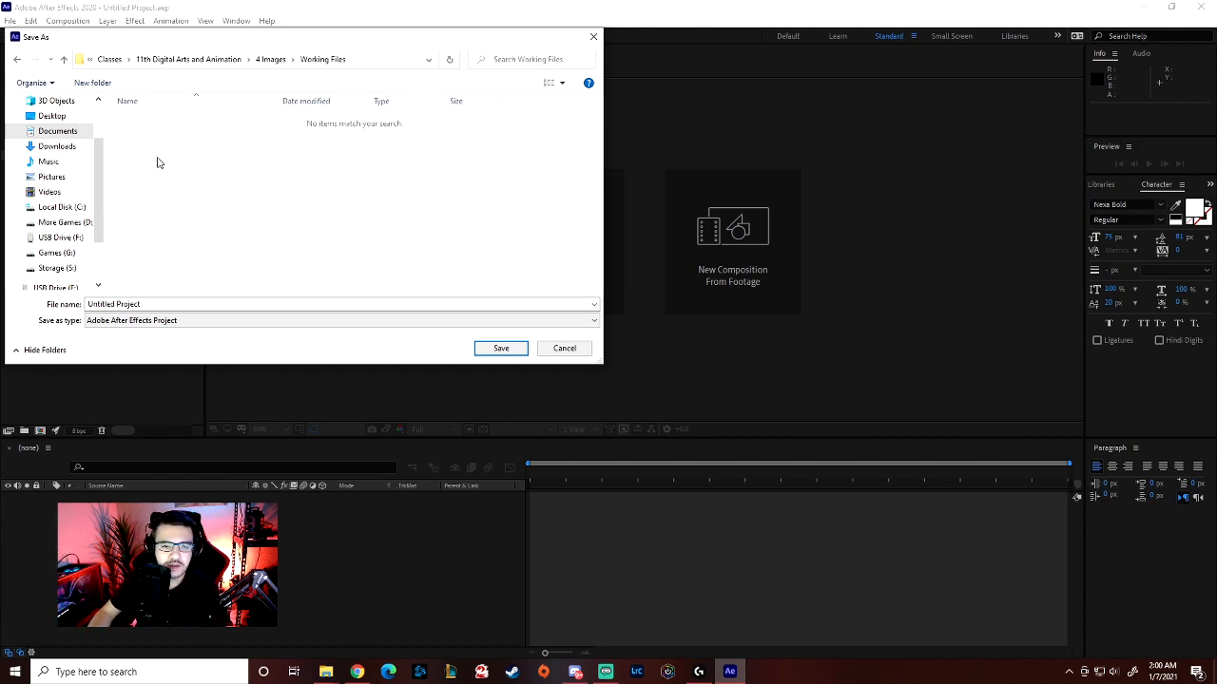
Step: Name the project file 4 Images and save it in the Working Files folder
click(156, 304)
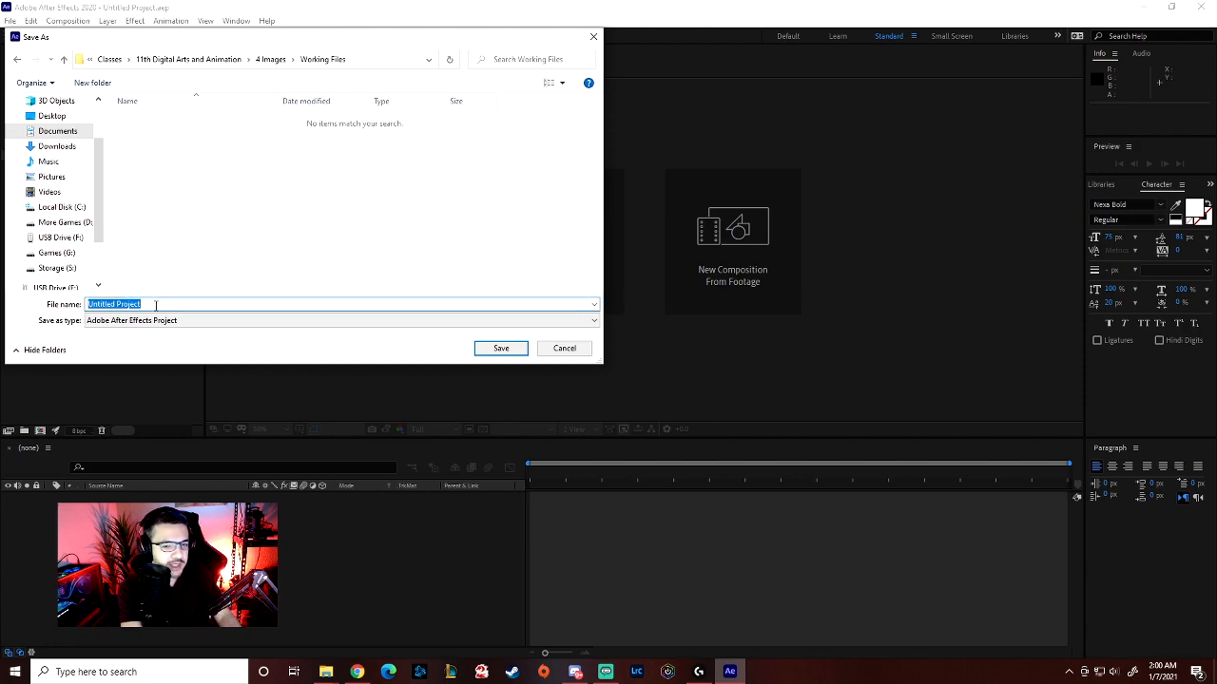
text(4 Images)
key(Return)
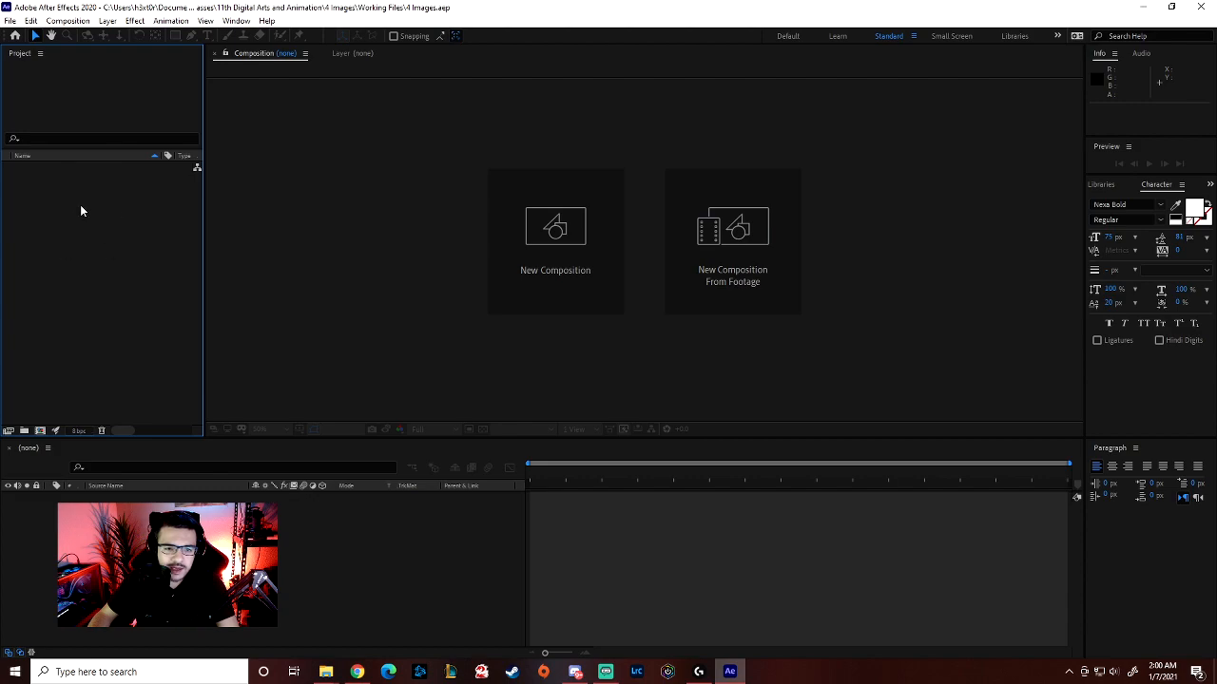
Step: Dismiss the single import dialog and open the import dialog for multiple files
double_click(97, 225)
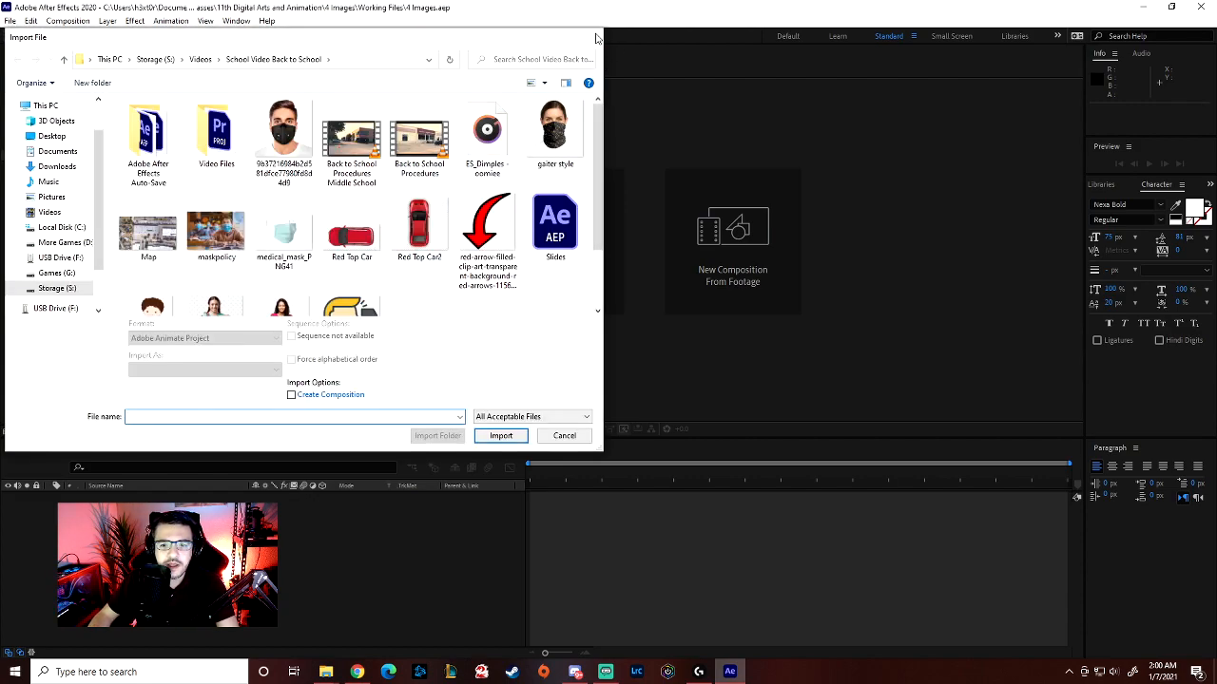
click(593, 36)
click(11, 21)
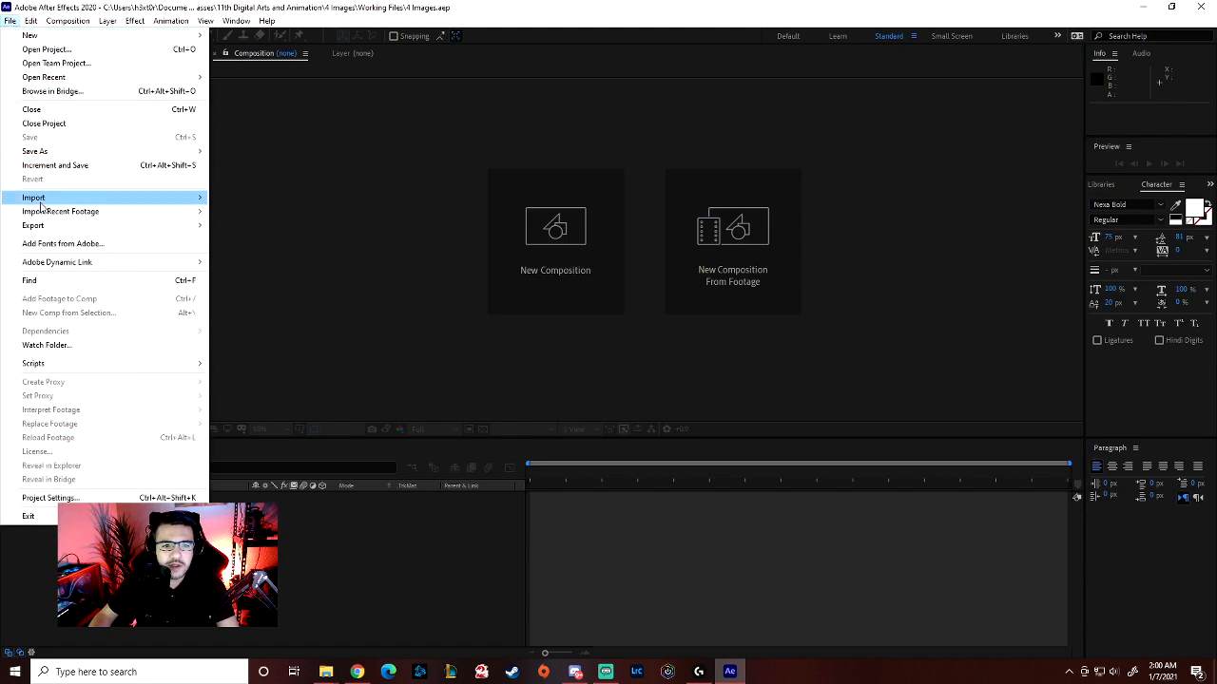
mouse_move(42, 203)
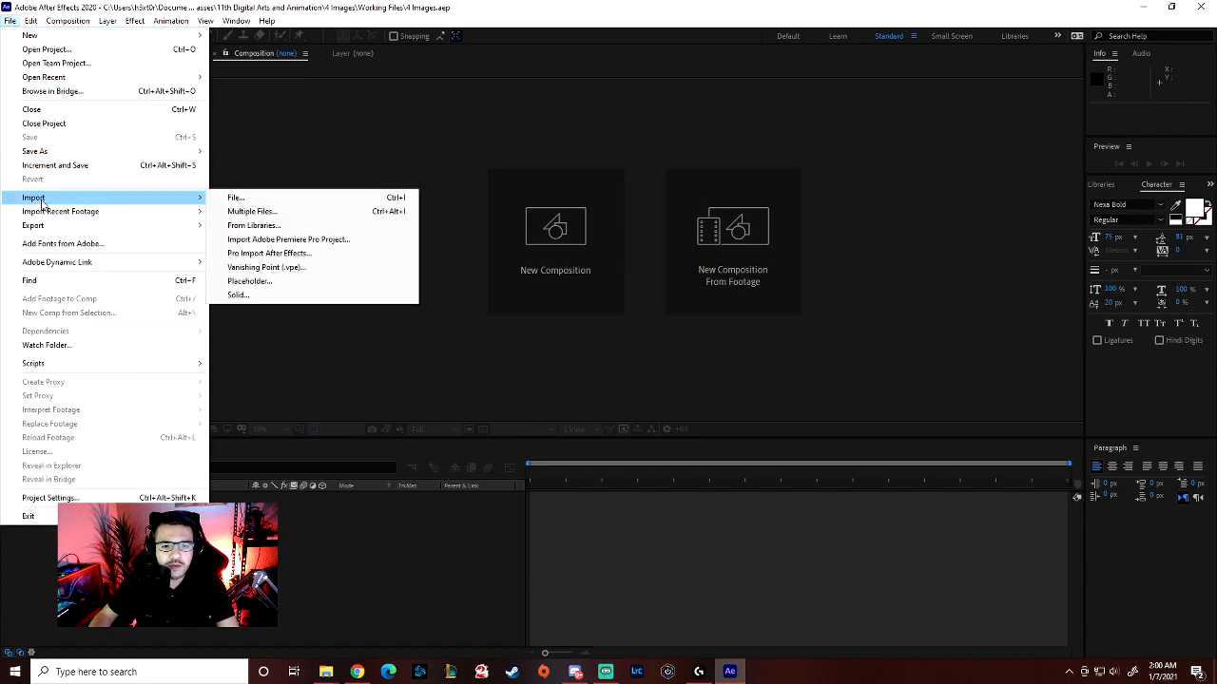
click(258, 213)
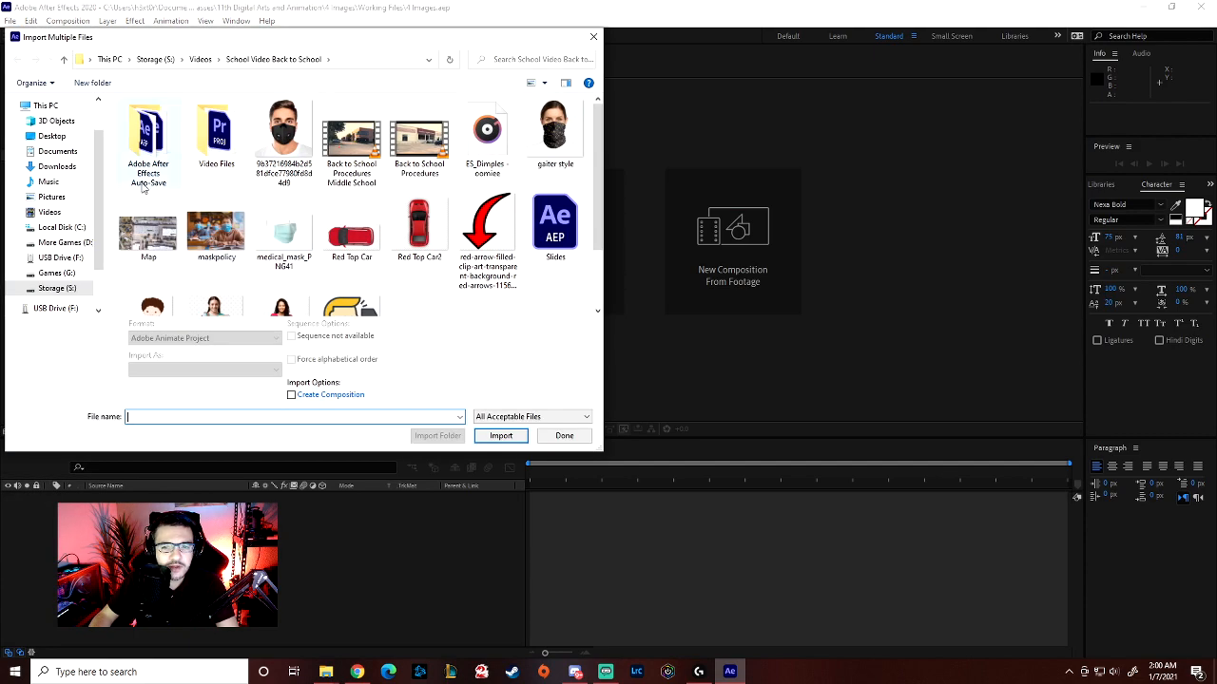
Step: Import all four car images from Documents > 2020 Online School Year > Classes > 11th Digital Arts and Animation > 4 Images > Files as footage
click(66, 152)
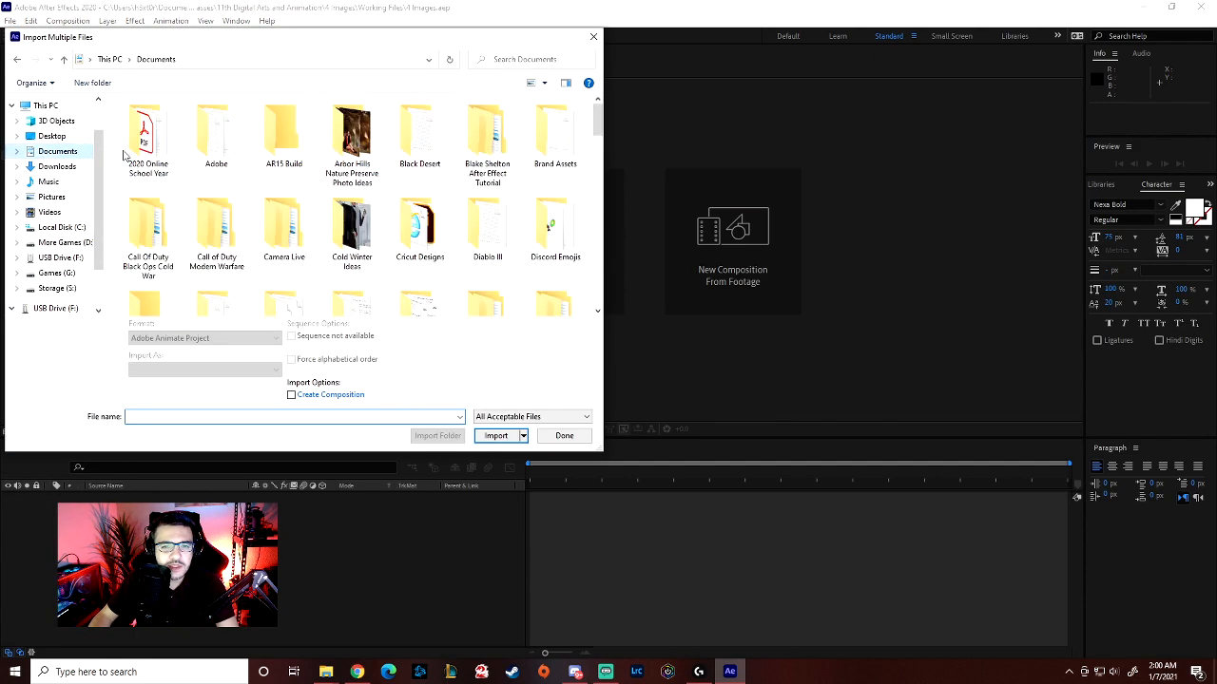
double_click(156, 133)
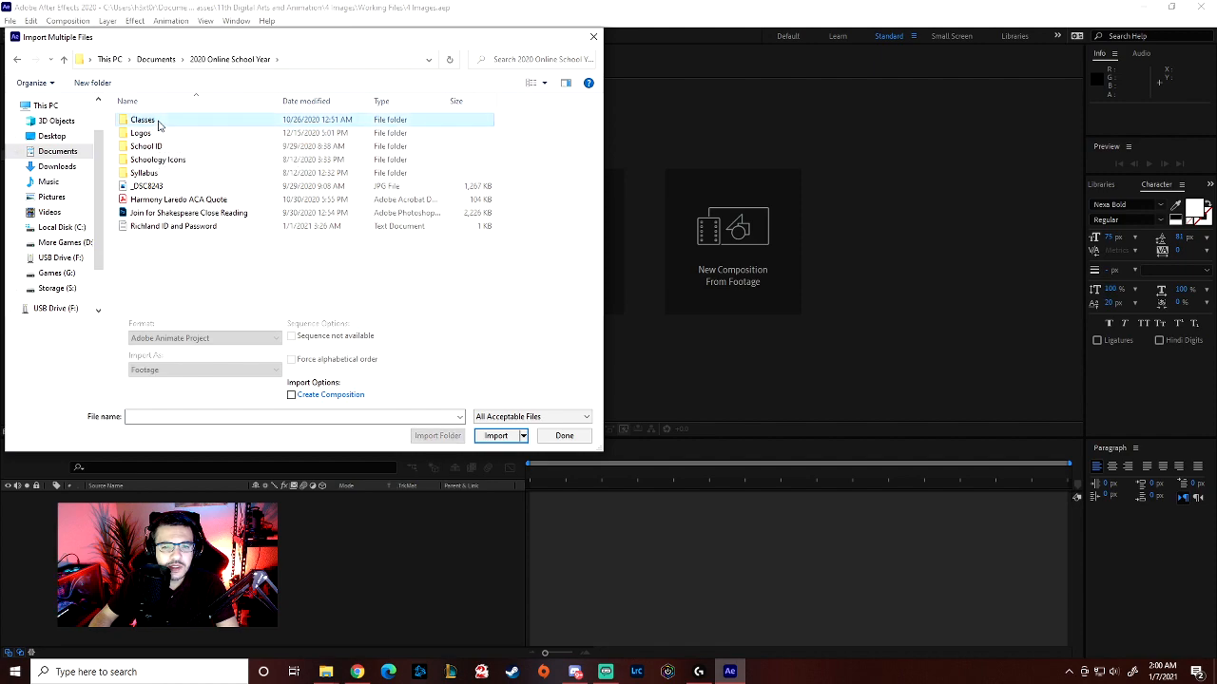
double_click(155, 121)
double_click(169, 133)
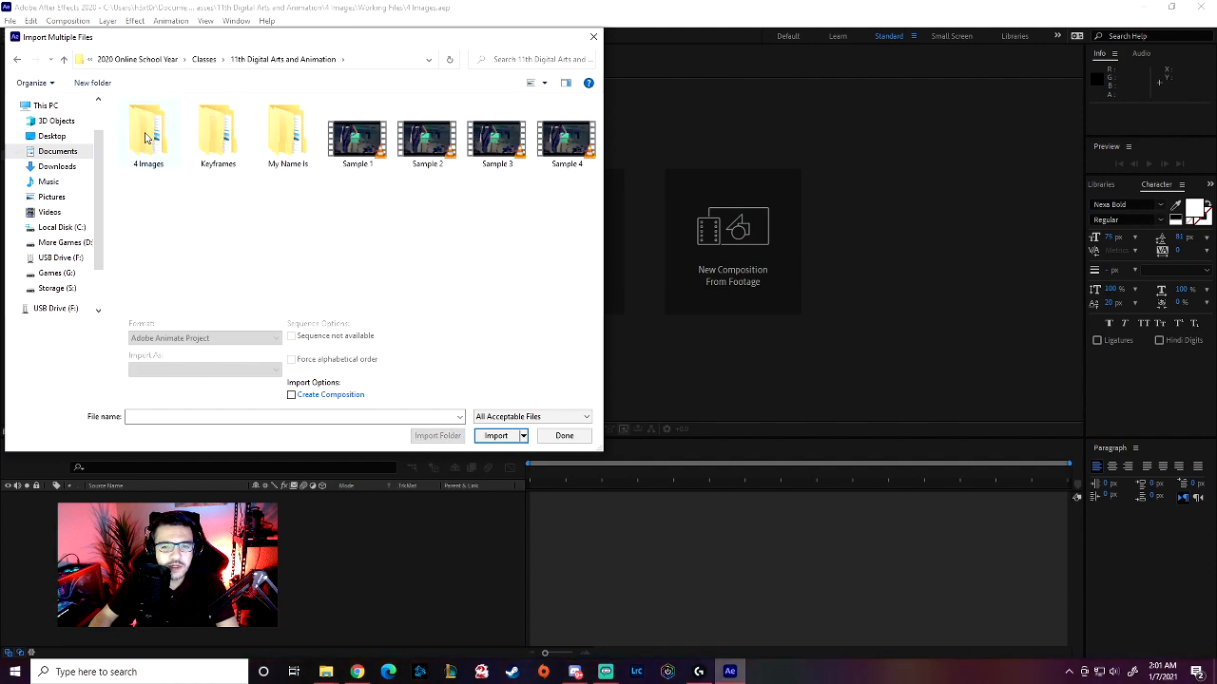
double_click(152, 138)
double_click(138, 121)
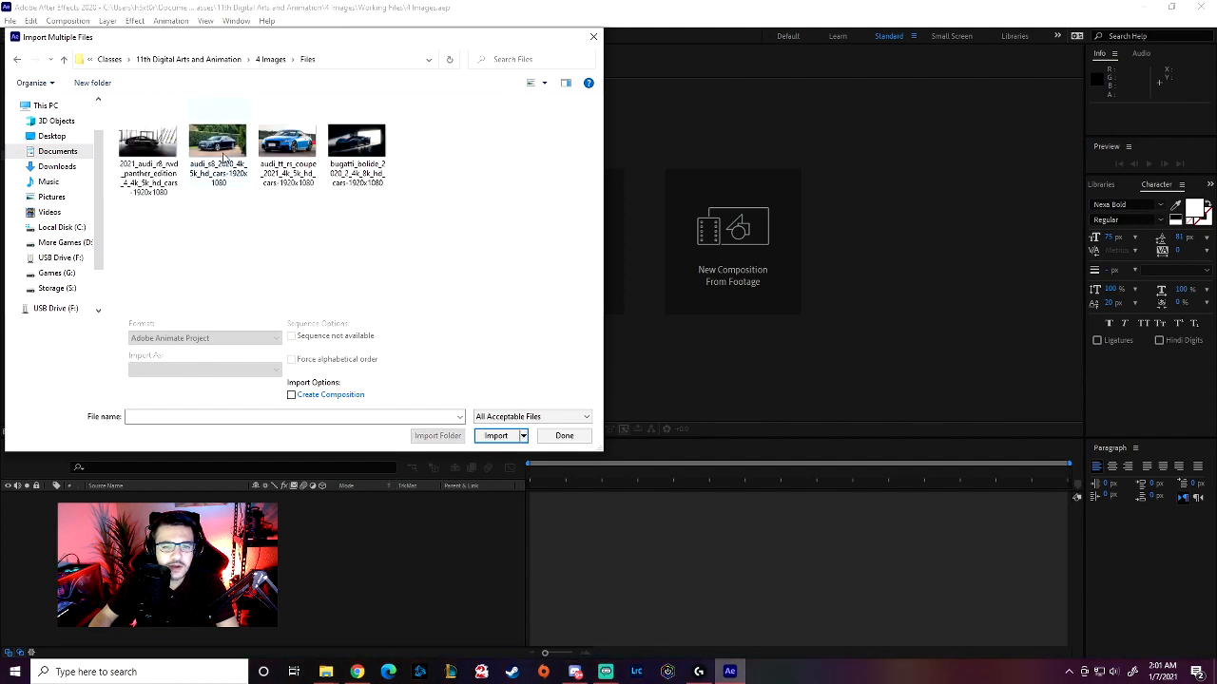
drag(124, 222, 388, 122)
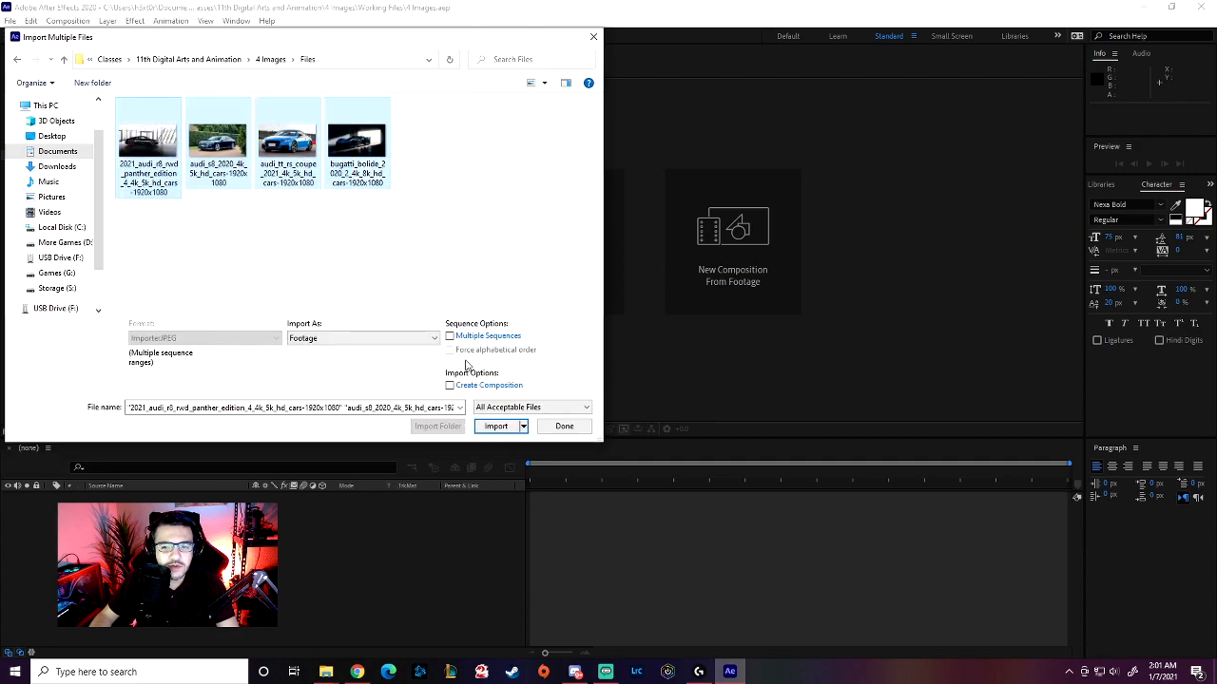
click(492, 426)
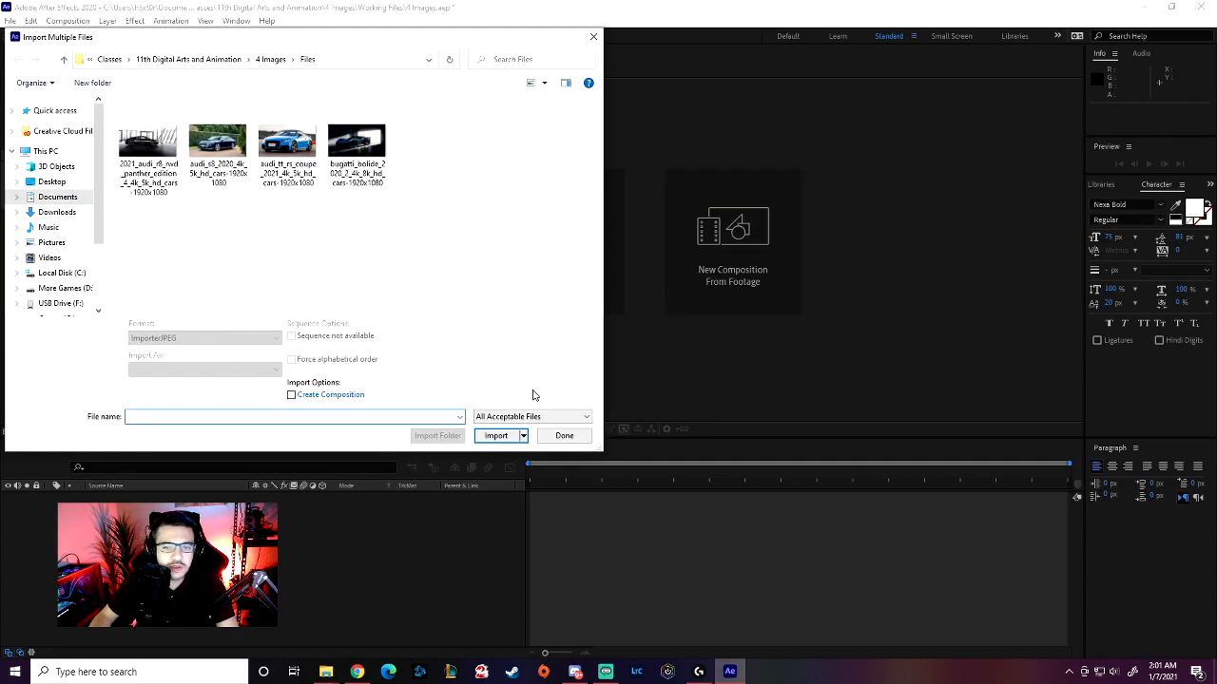
Step: Close the multiple-file import dialog and check the four imported car images in the project
click(562, 434)
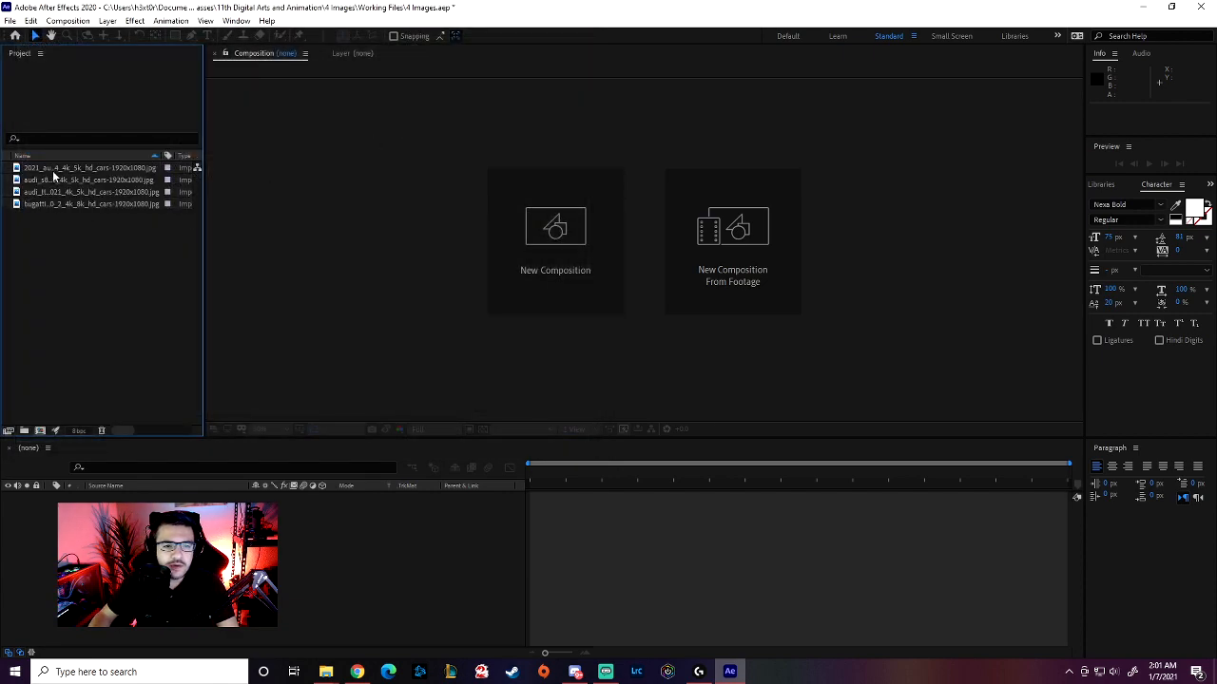
click(54, 170)
click(54, 180)
click(55, 193)
click(58, 206)
click(135, 292)
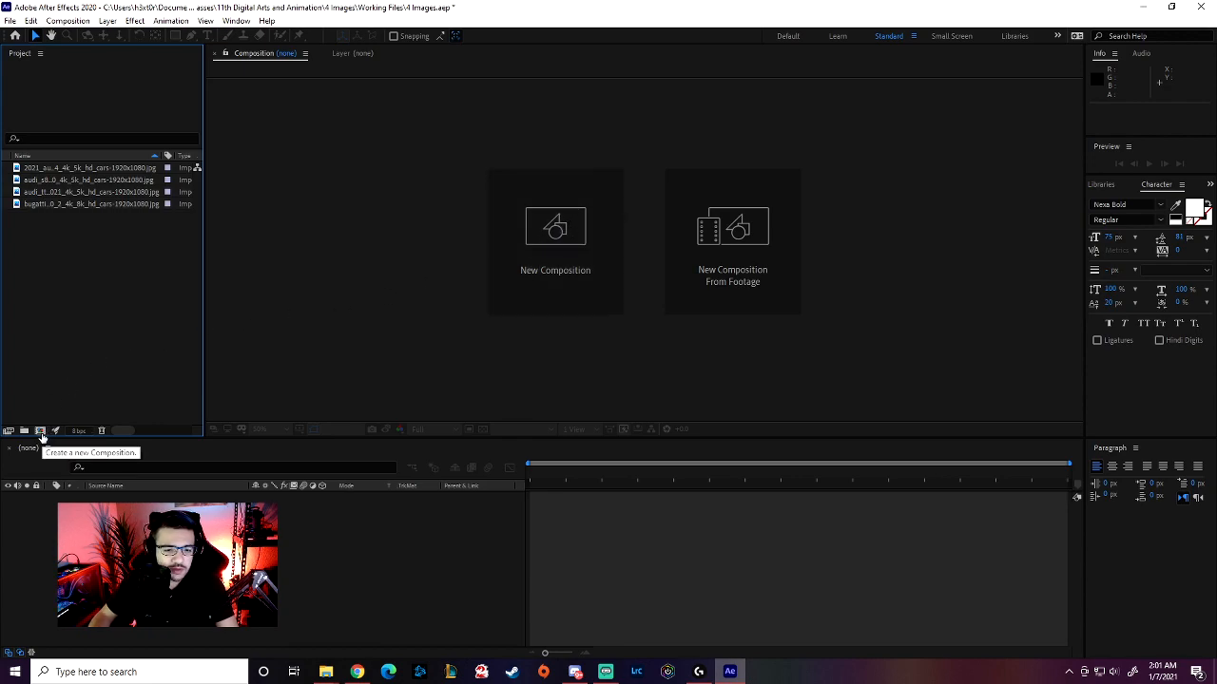
Step: Start a new composition named 4 Image with the HDTV 1080 24 preset
right_click(97, 269)
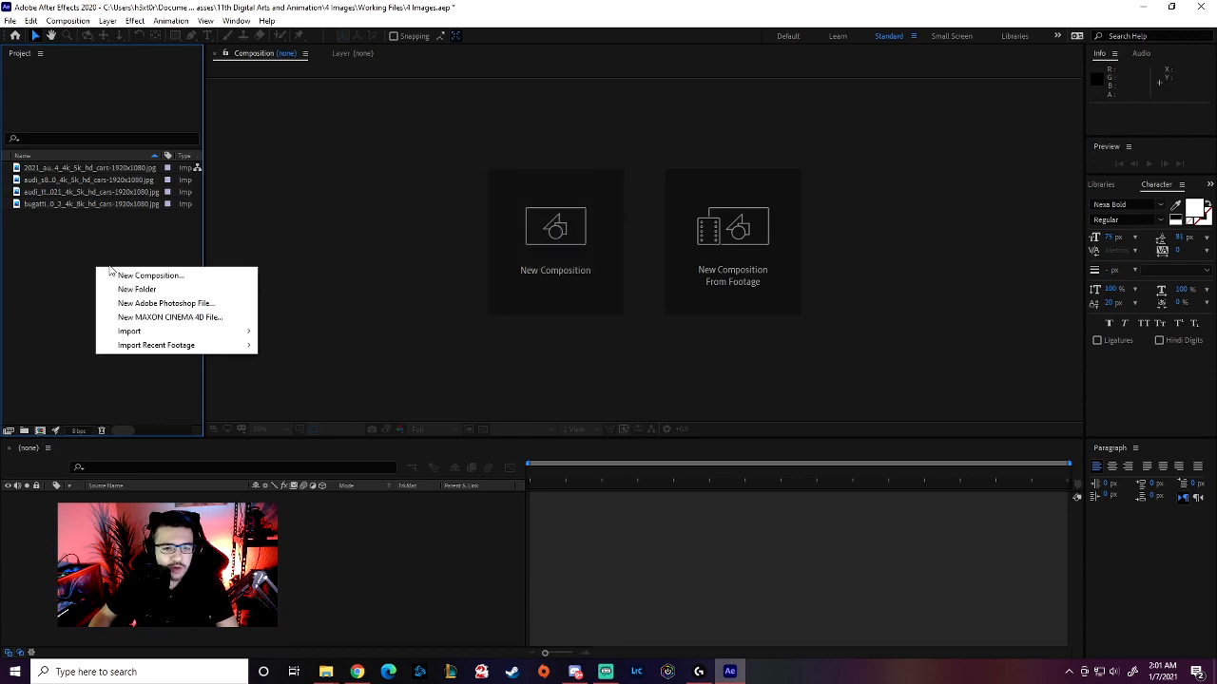
click(171, 276)
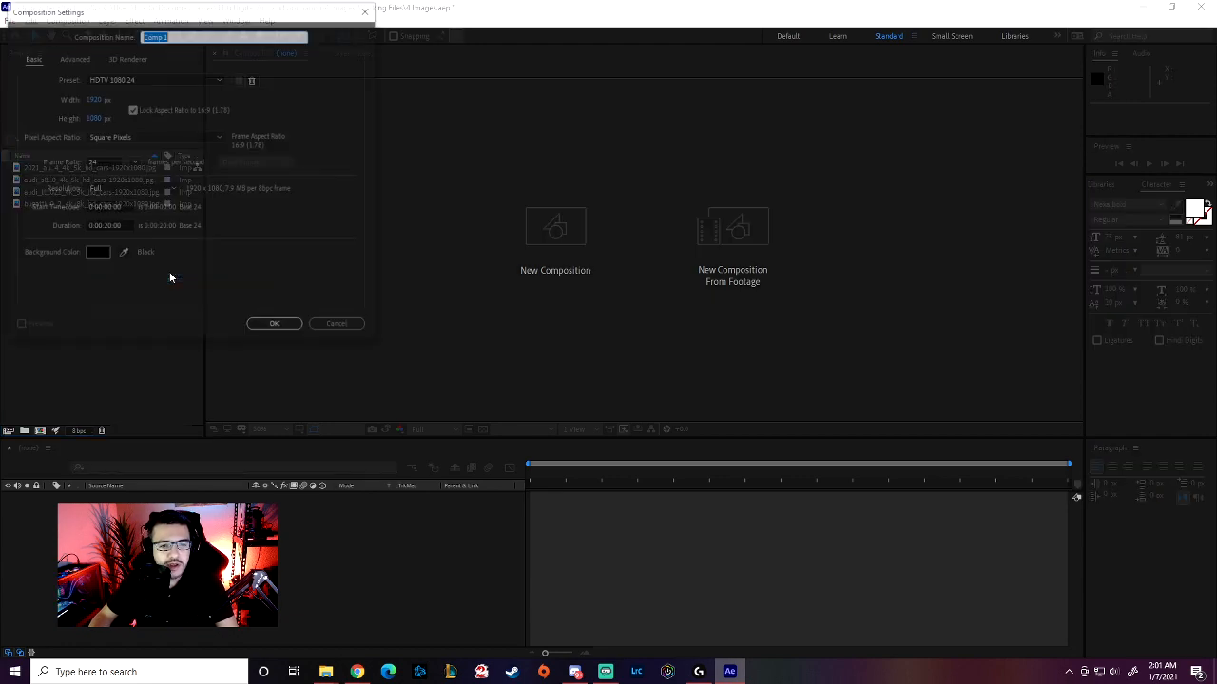
drag(189, 14, 494, 129)
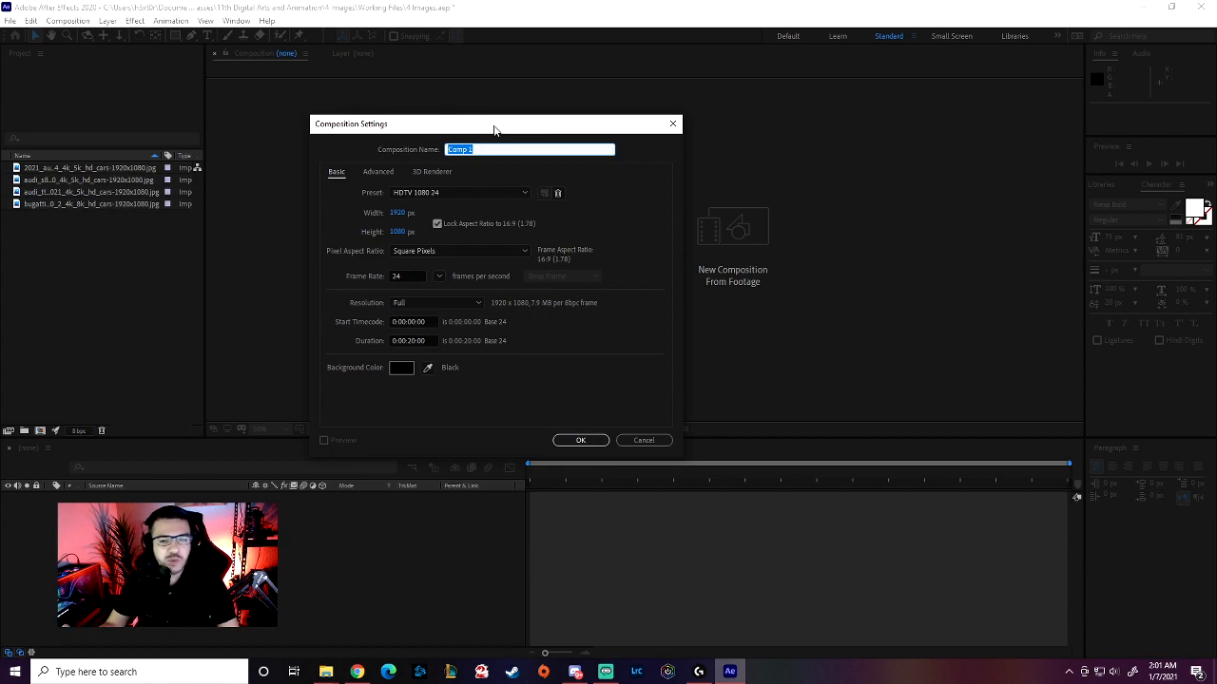
text(4 Image)
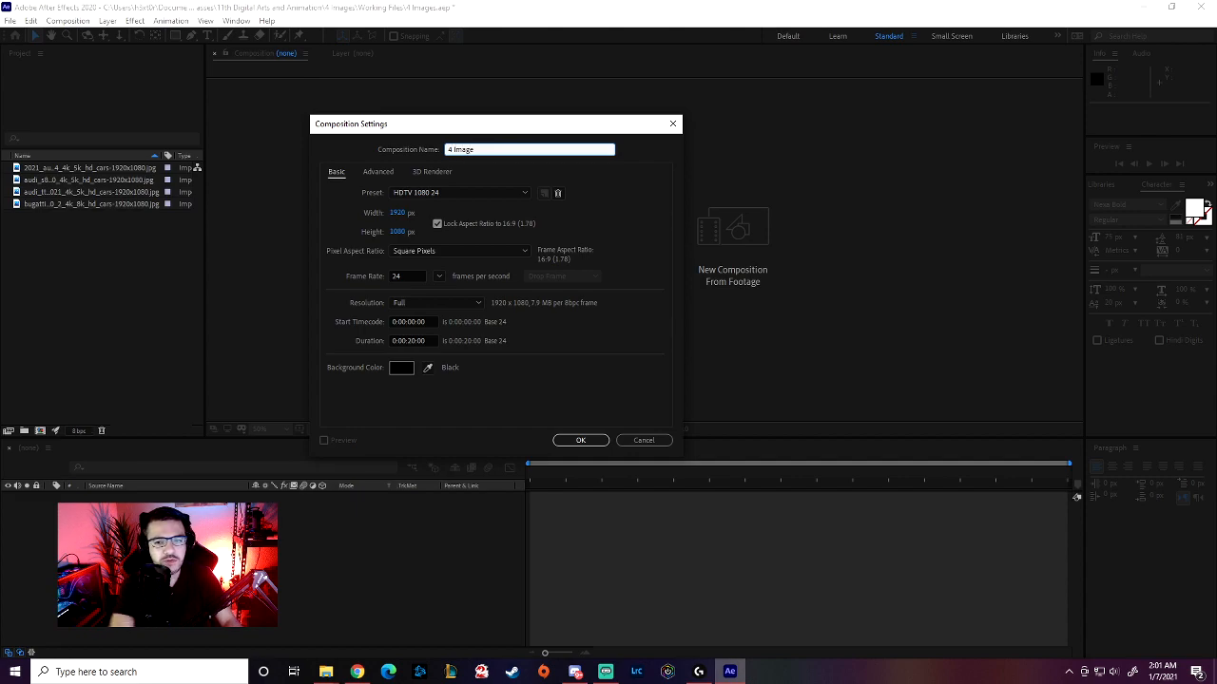
click(416, 195)
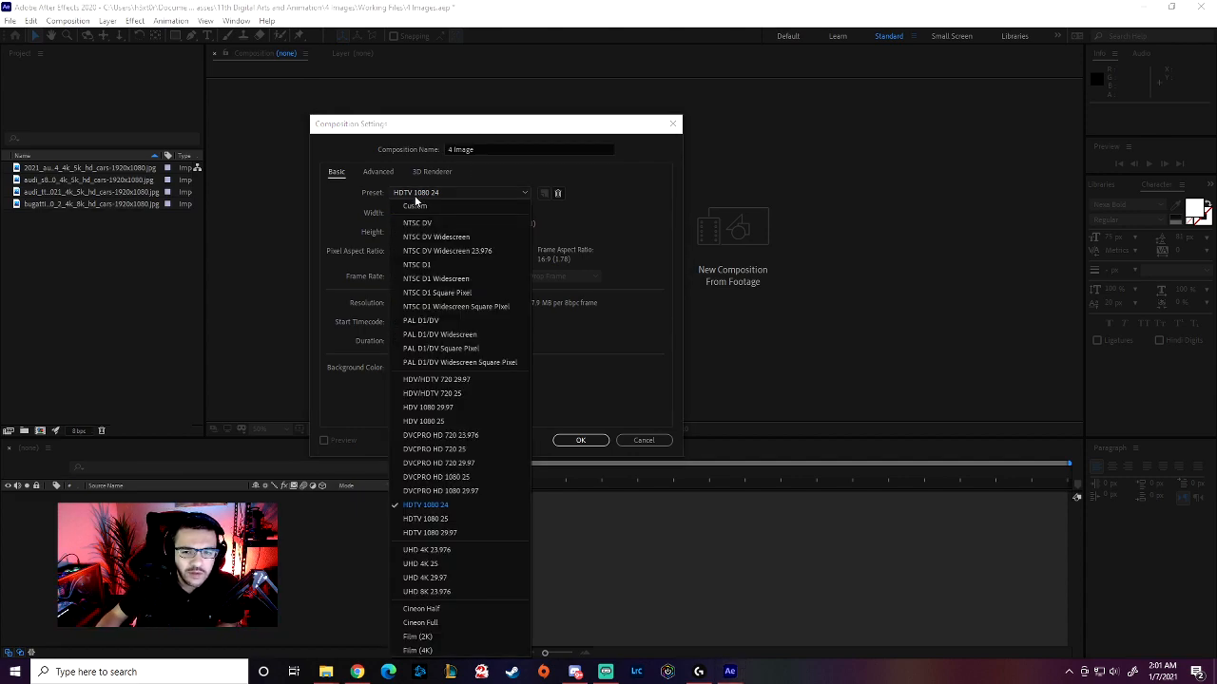
click(447, 512)
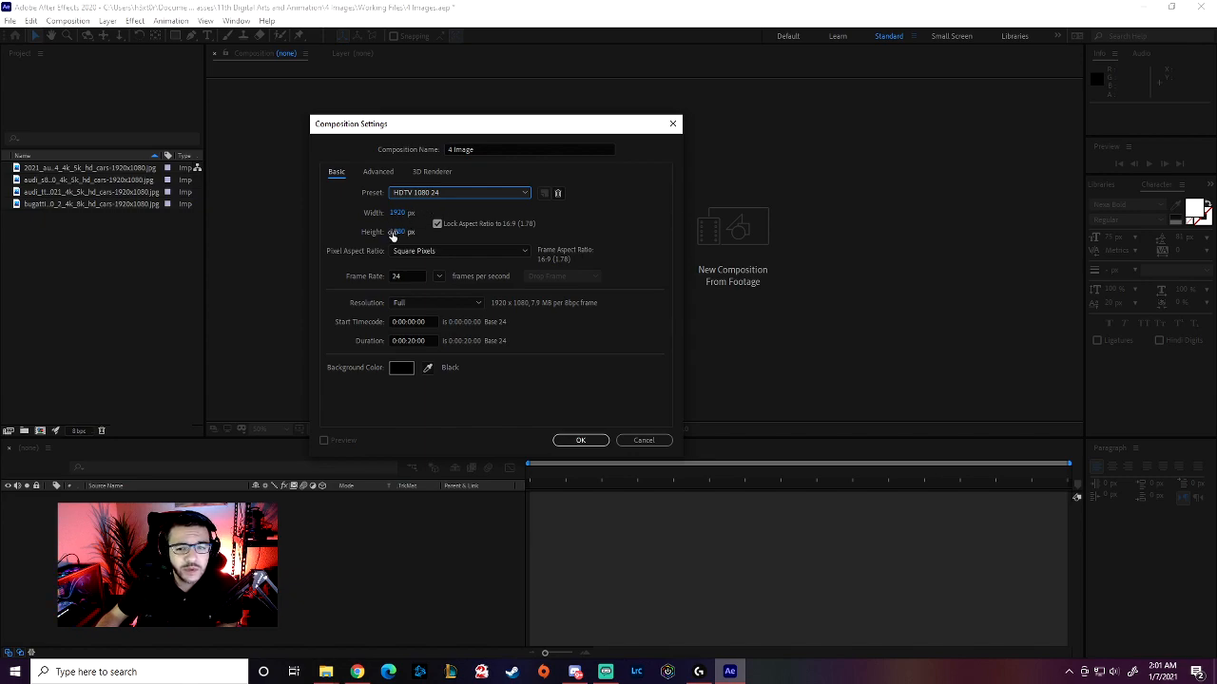
Step: Set the composition's duration to 0:00:30:00 and create the composition
click(410, 340)
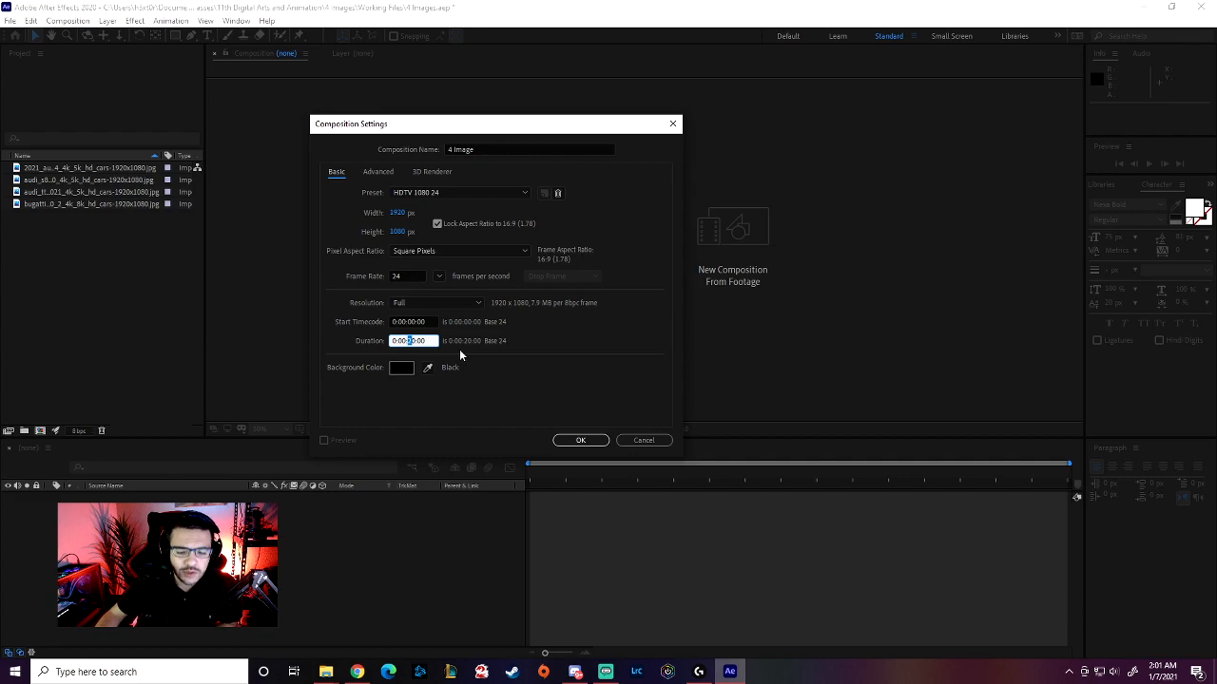
text(3)
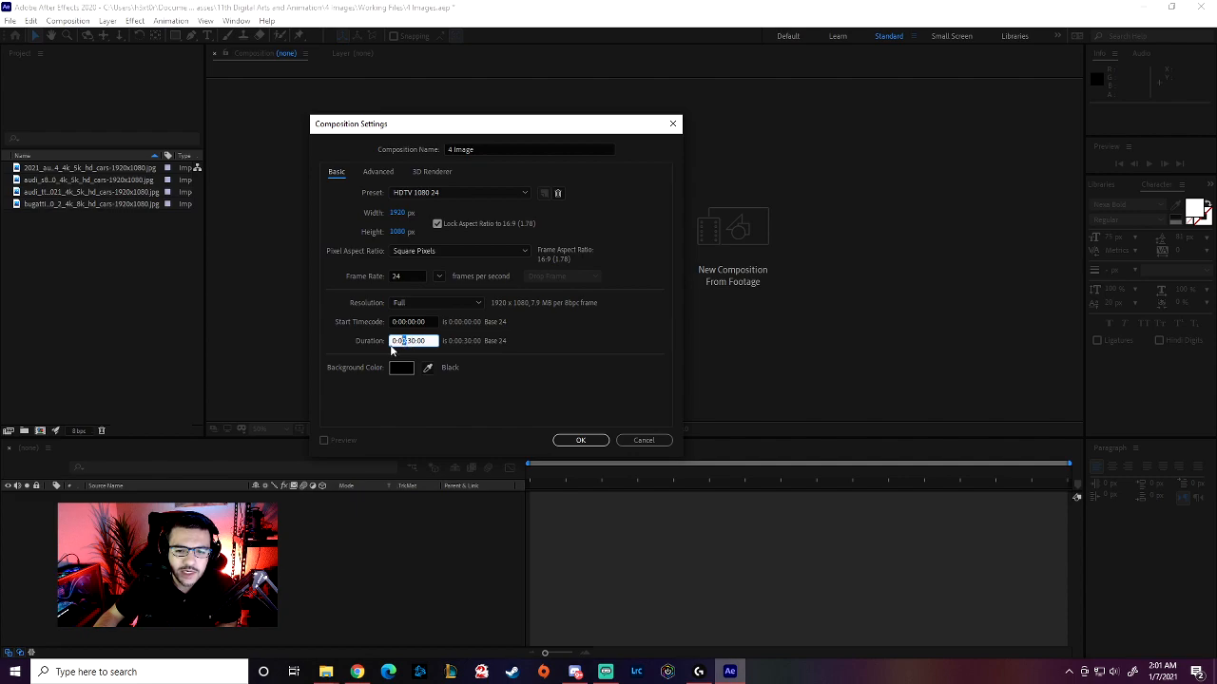
double_click(411, 340)
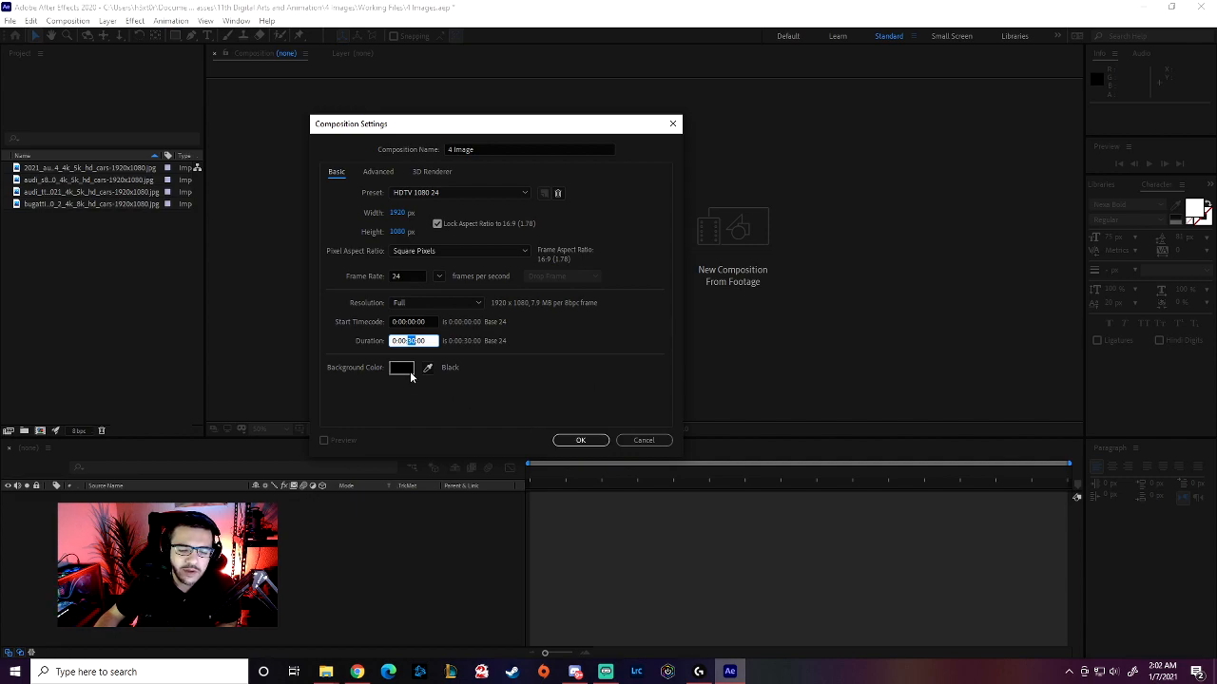
click(588, 442)
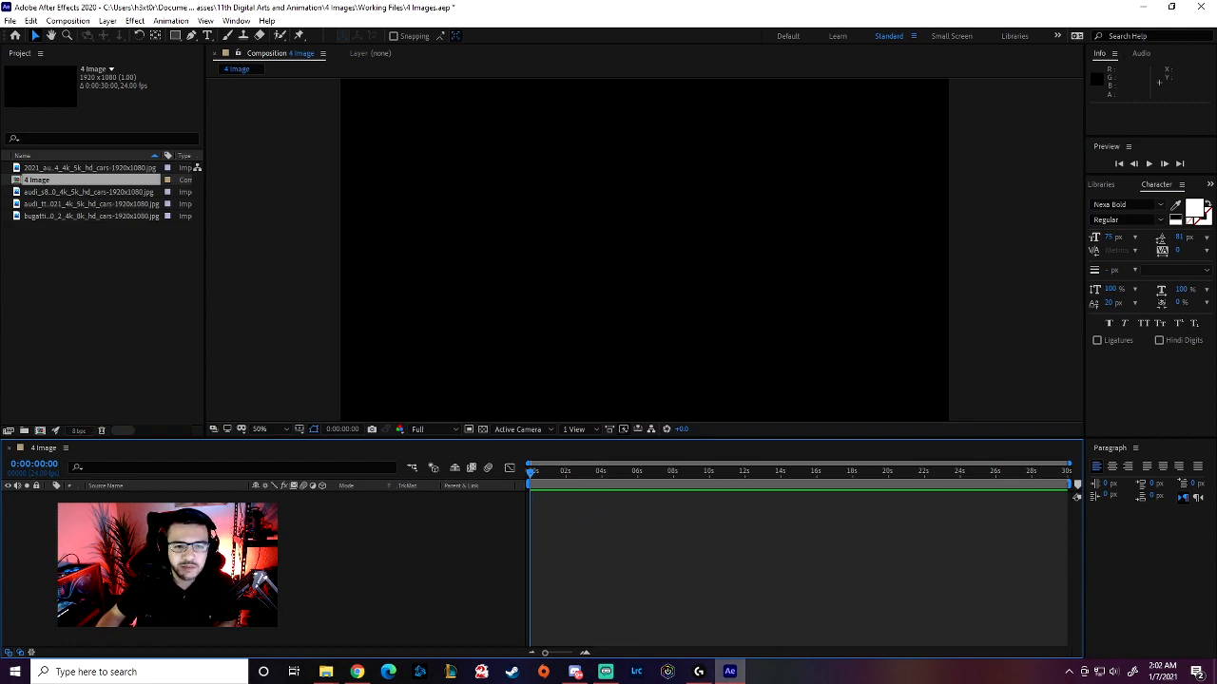
Step: Add the black Audi R8, Audi S8, Audi TT RS and Bugatti images to the 4 Image timeline, stacked with the Bugatti on top
click(63, 169)
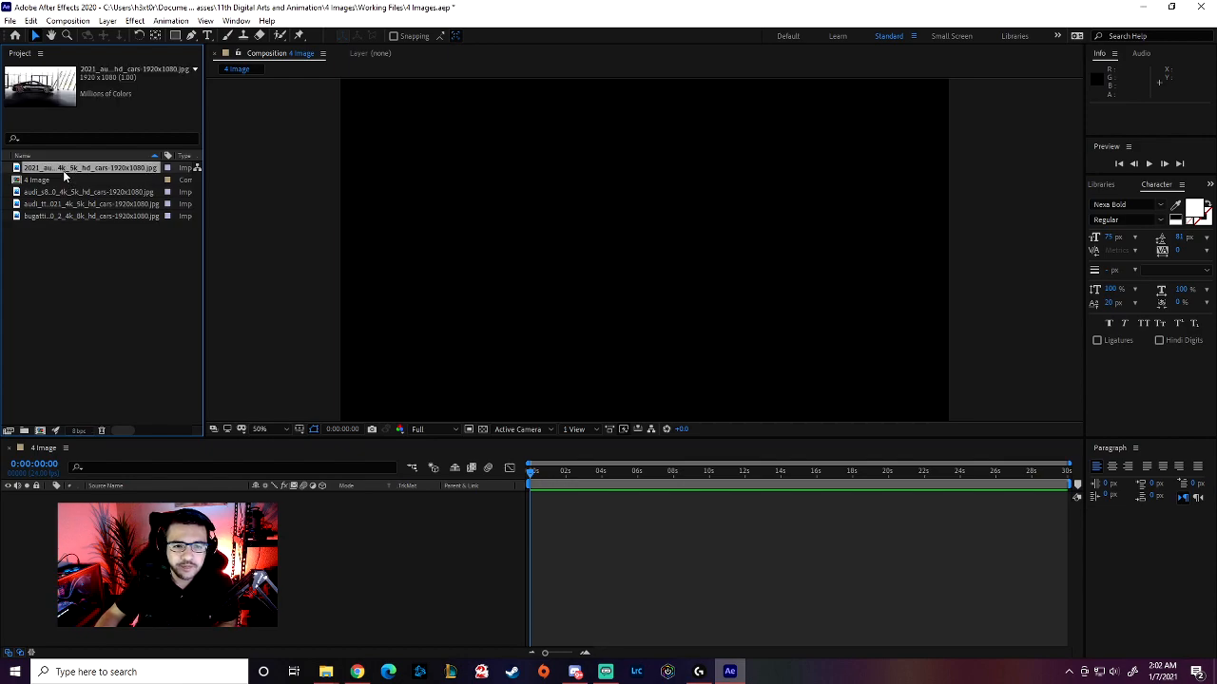
drag(46, 169, 516, 485)
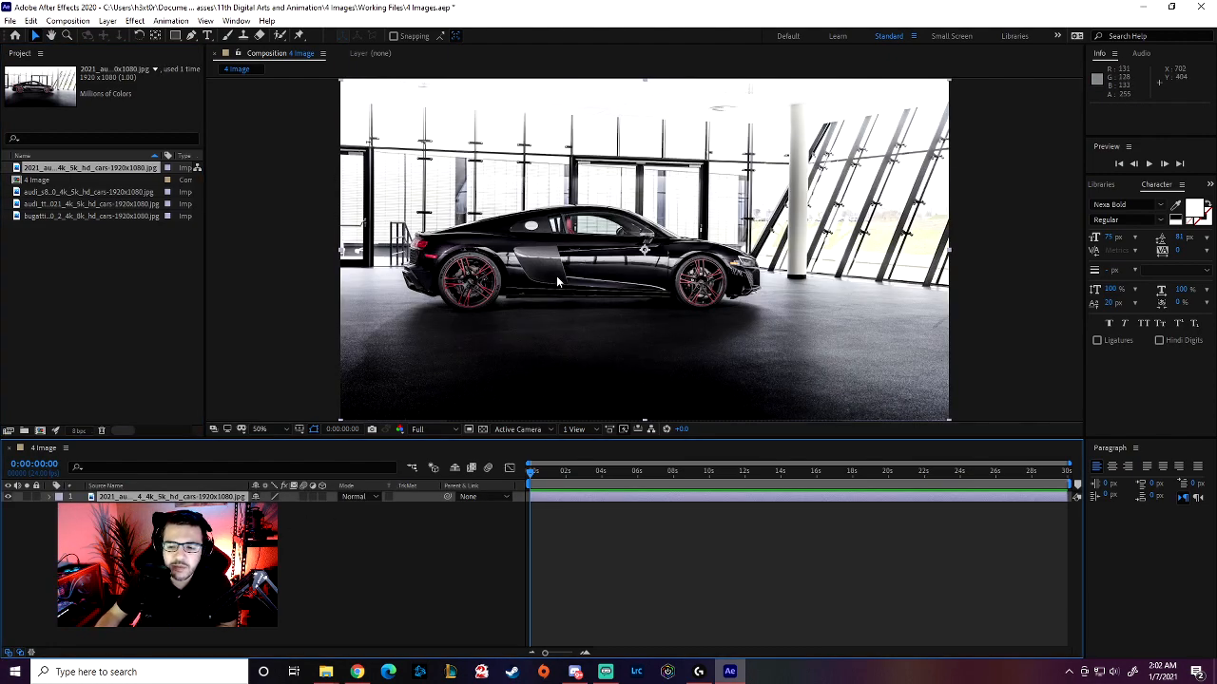
drag(35, 195, 108, 490)
drag(56, 204, 108, 489)
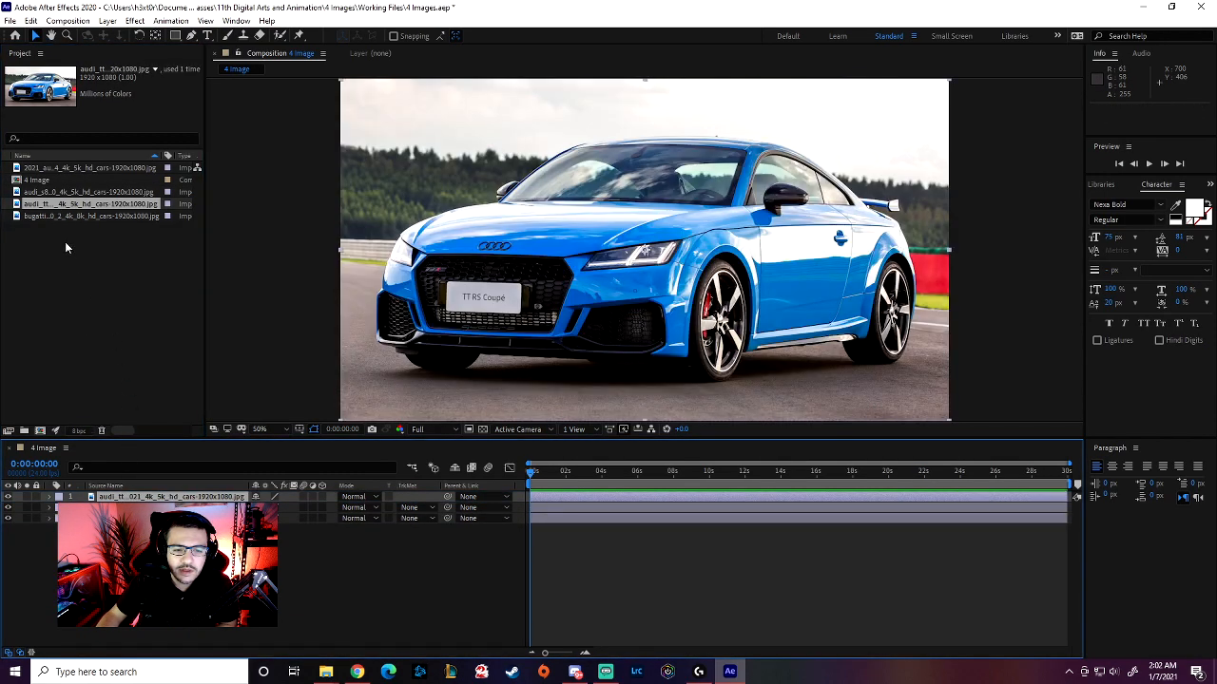
drag(55, 217, 109, 490)
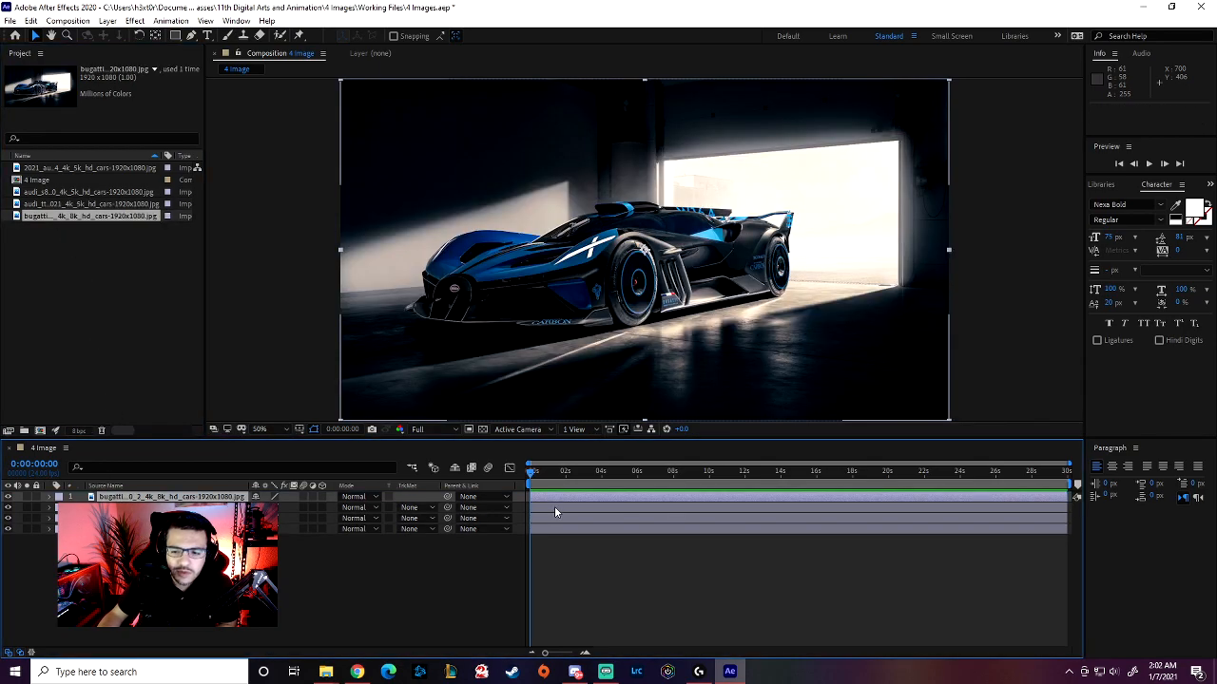
Step: Go through the four image layers in the timeline to check their stacking and length
click(544, 528)
click(546, 518)
click(548, 506)
click(552, 496)
click(549, 508)
click(549, 518)
click(548, 528)
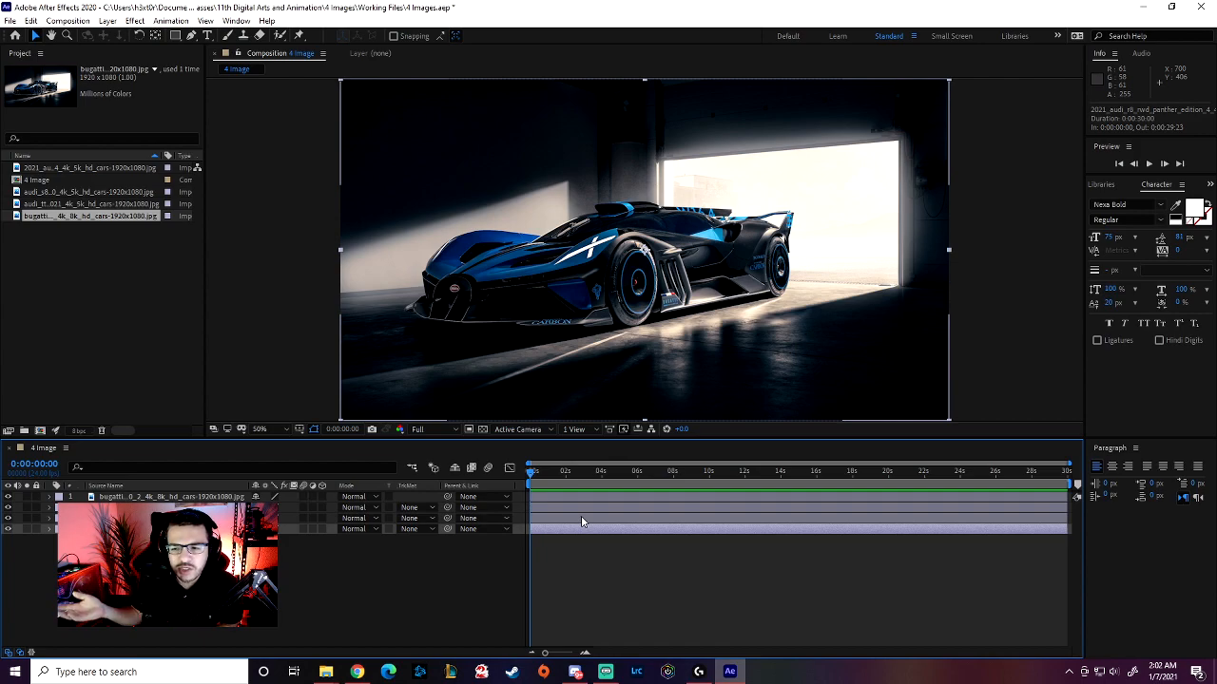
Step: Try trimming the start of the Bugatti layer to about 8 seconds and the Audi TT layer to about 4, and restore both to full length
drag(530, 496, 676, 497)
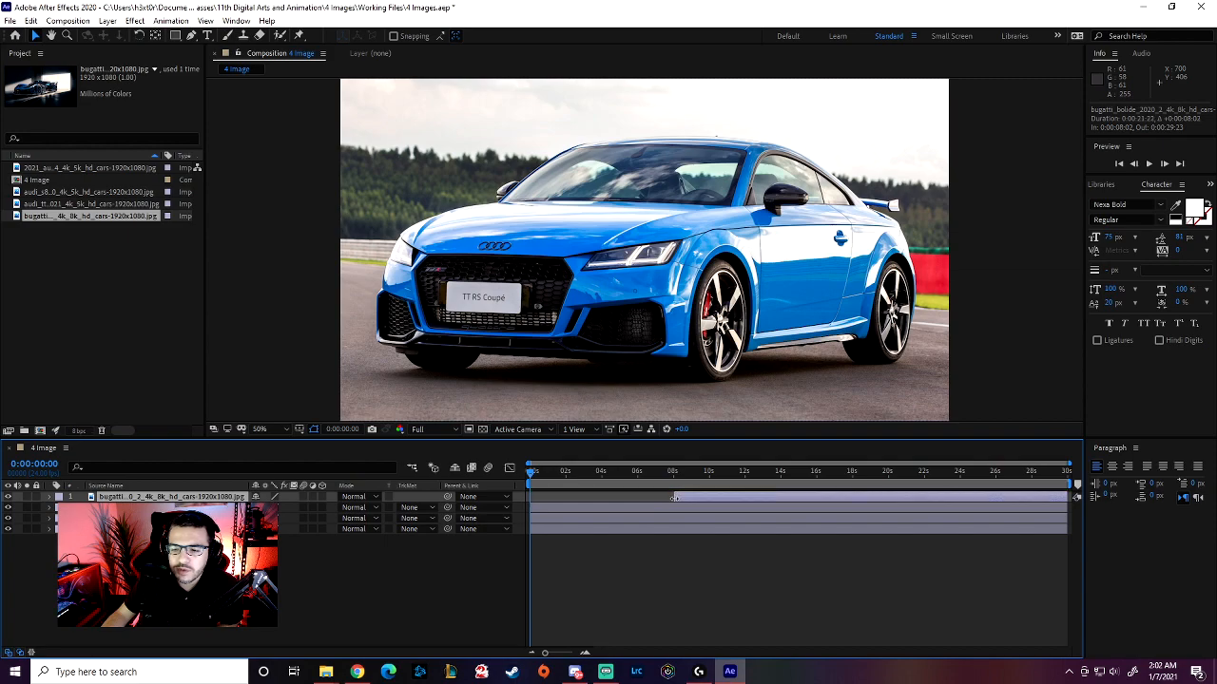
drag(532, 510, 604, 511)
drag(530, 472, 690, 487)
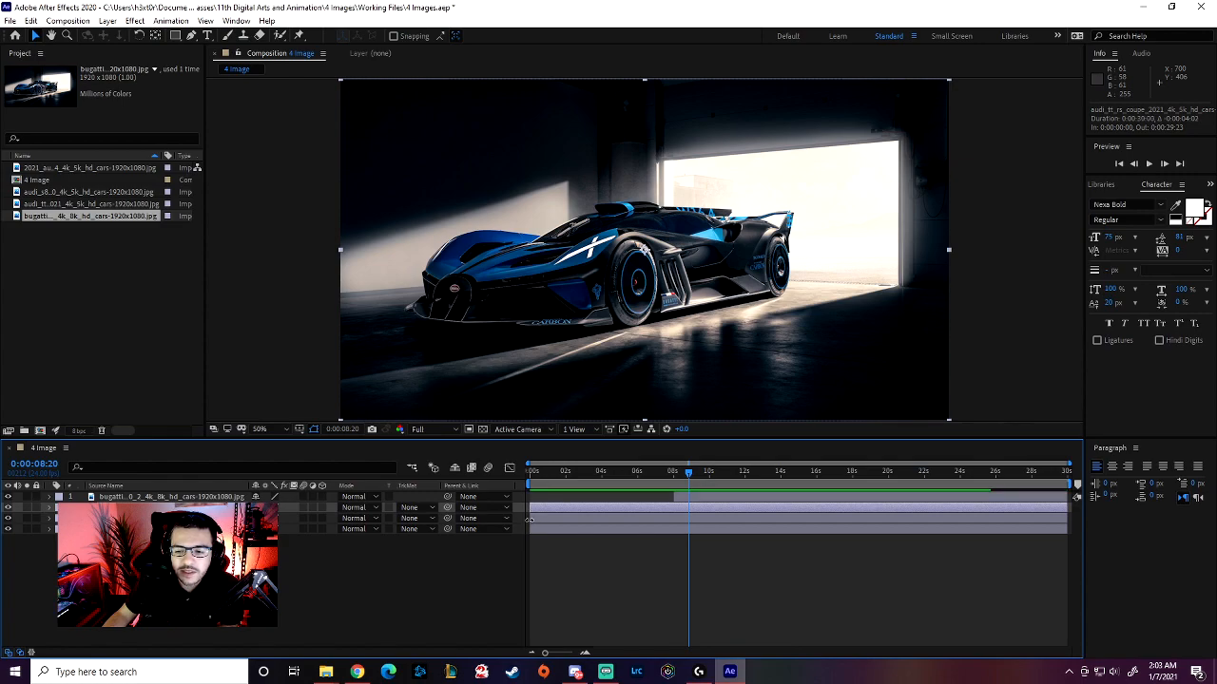
drag(676, 499, 529, 511)
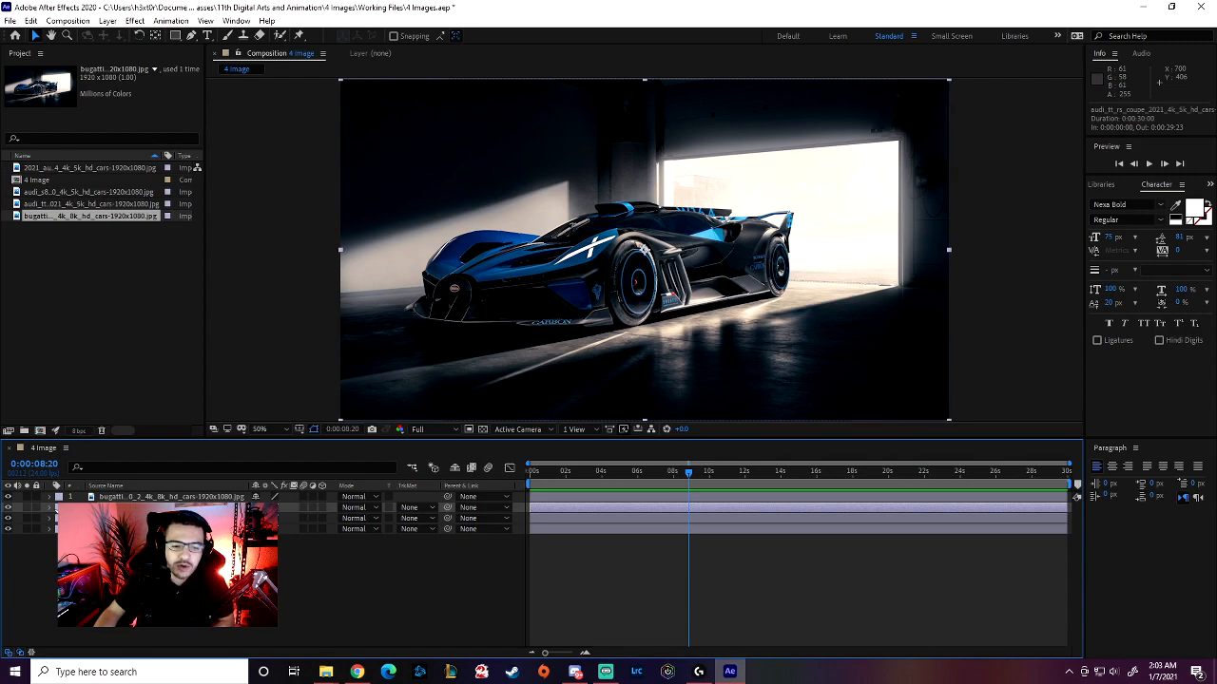
Step: Expand the Bugatti layer's Transform properties in the timeline
click(52, 499)
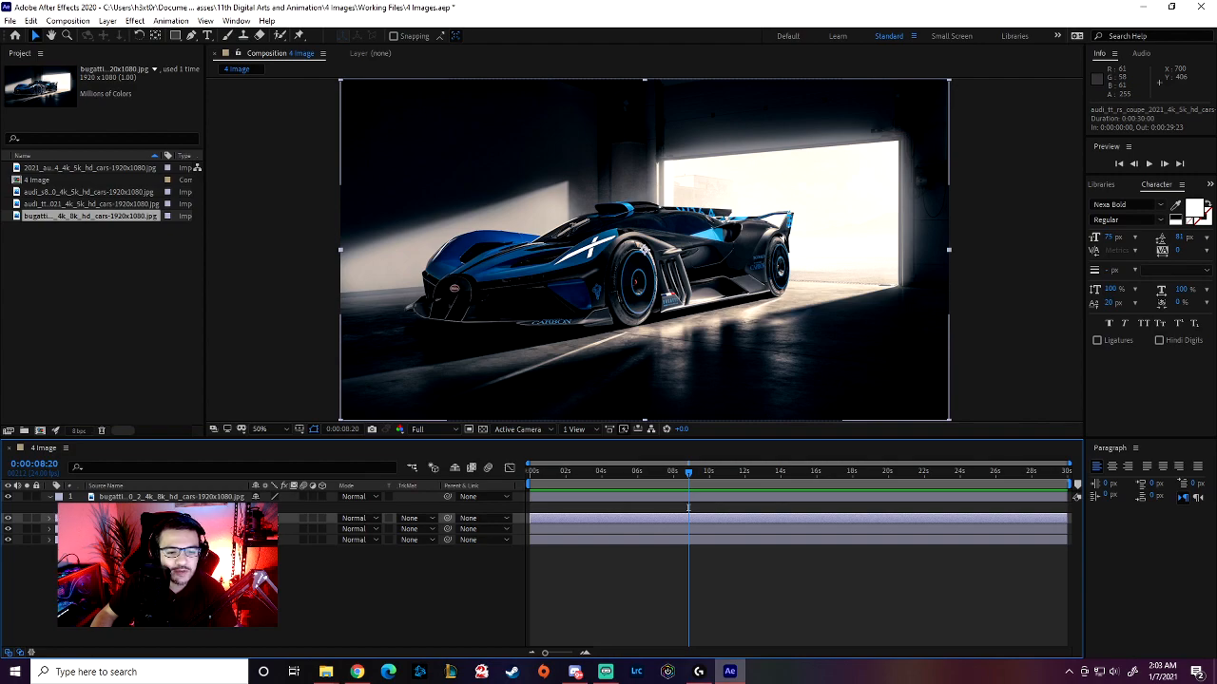
click(59, 507)
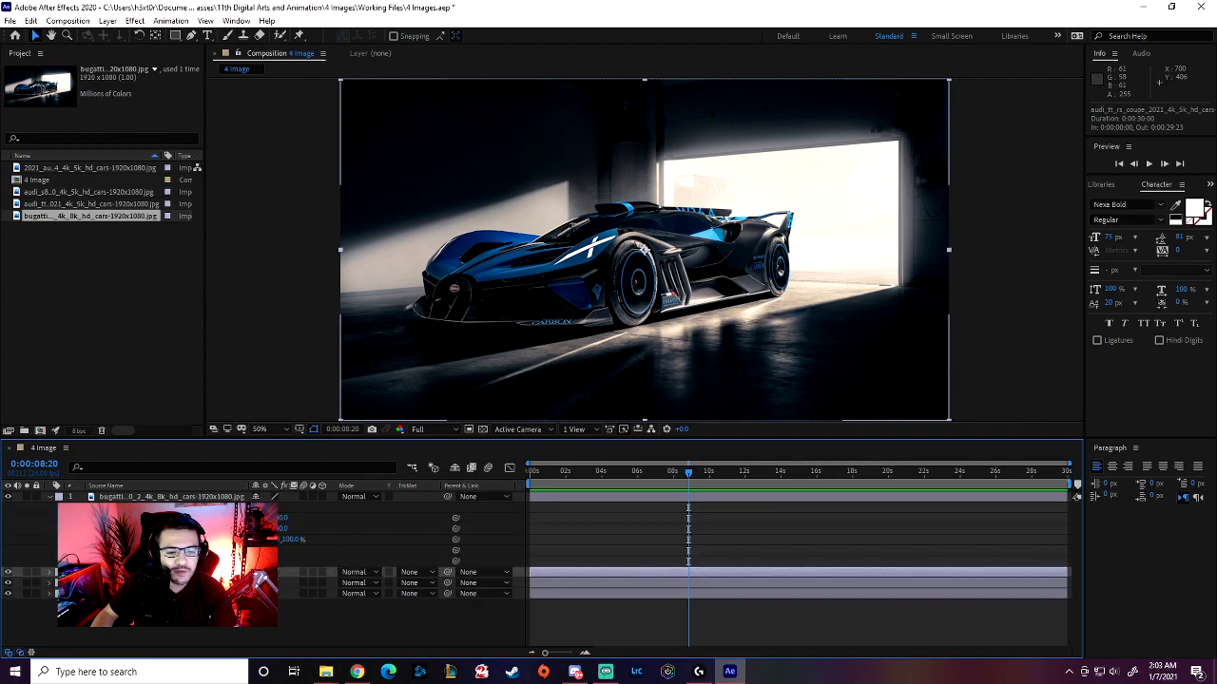
click(109, 518)
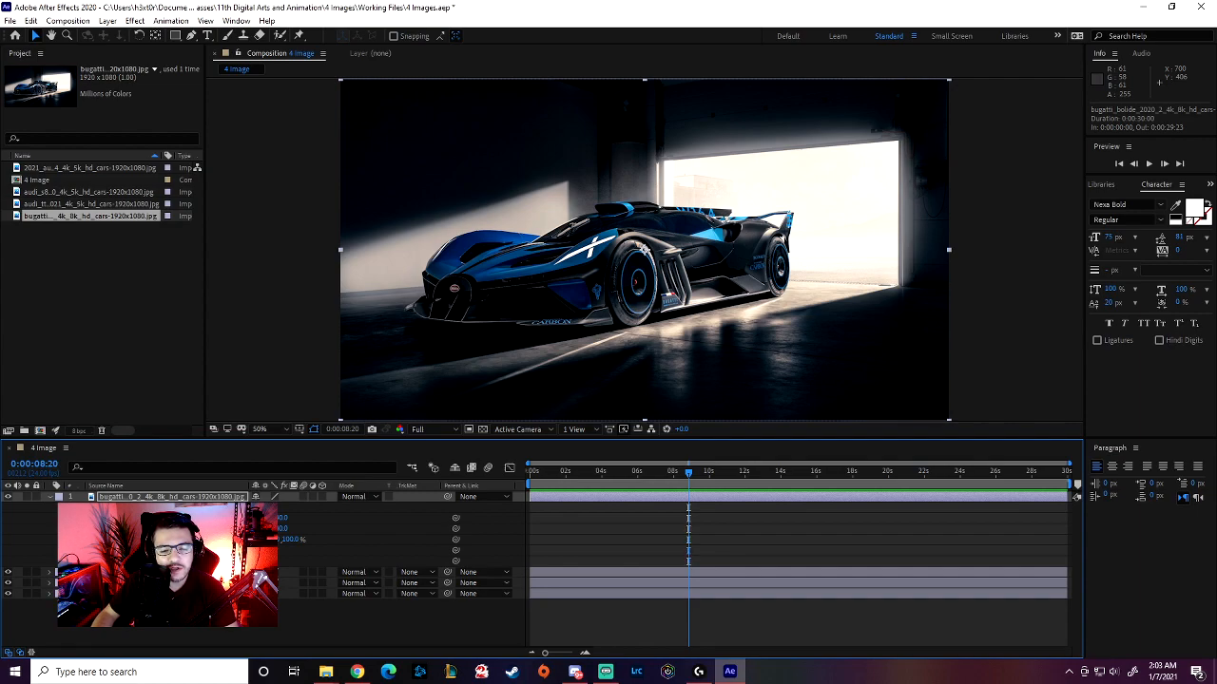
Step: Look through the three Audi layers beneath and return the selection to the Bugatti layer
click(172, 572)
click(171, 583)
click(171, 593)
click(171, 582)
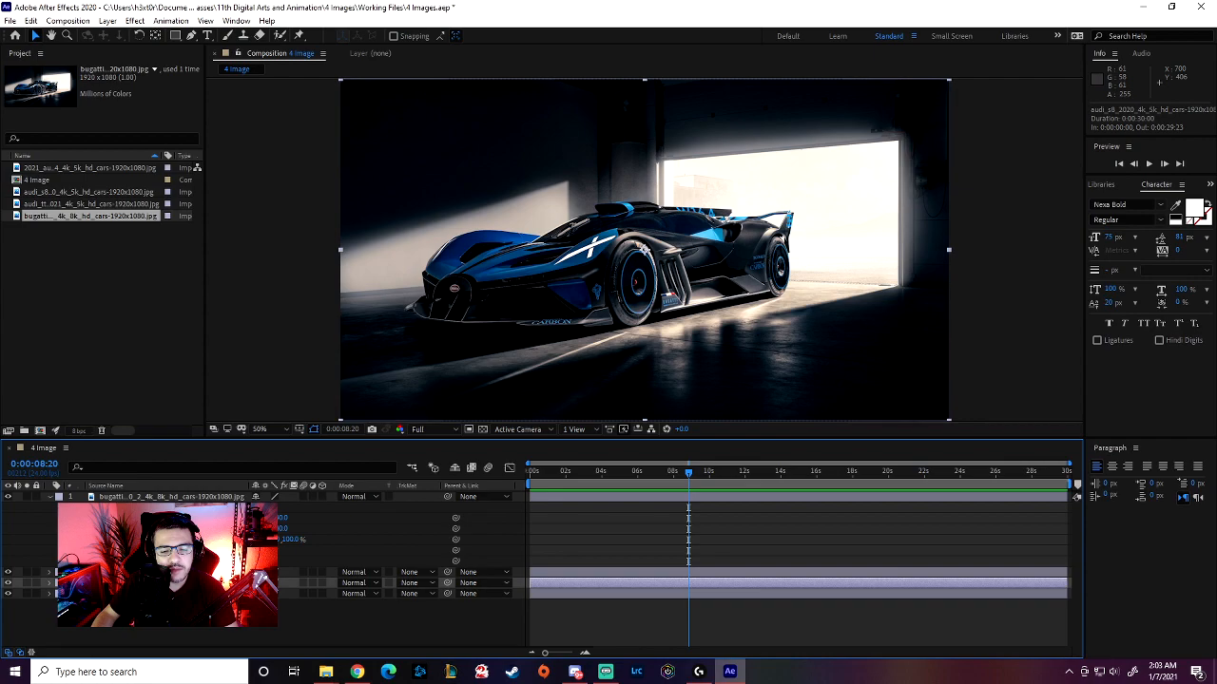
click(171, 573)
click(171, 497)
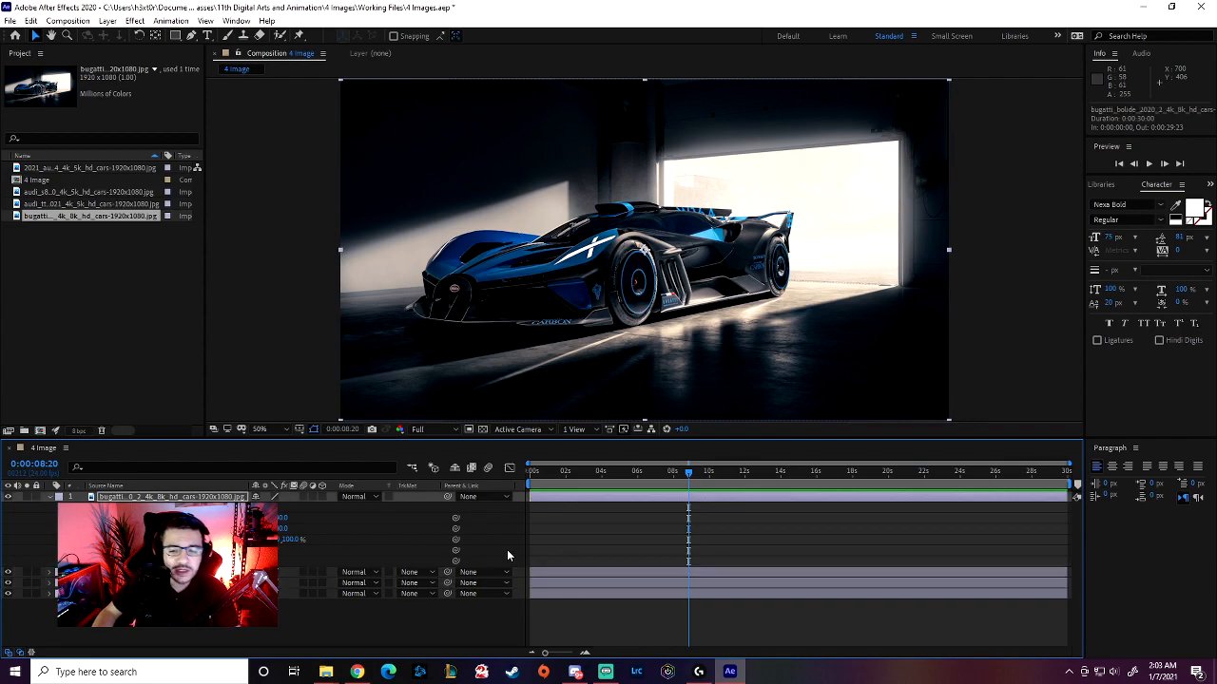
Step: Try animating the Bugatti image sliding out past the frame's right edge, with Position keyframes at 0:00:10:14 and about 16 seconds
drag(671, 476, 681, 513)
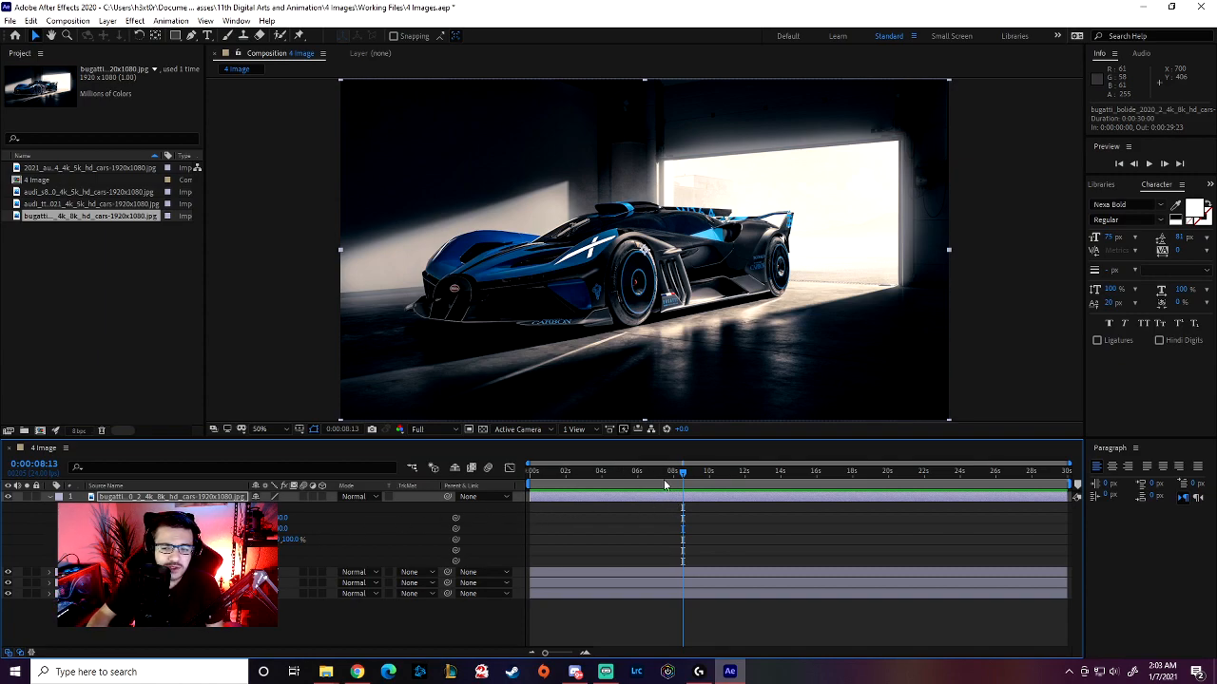
drag(690, 475, 719, 473)
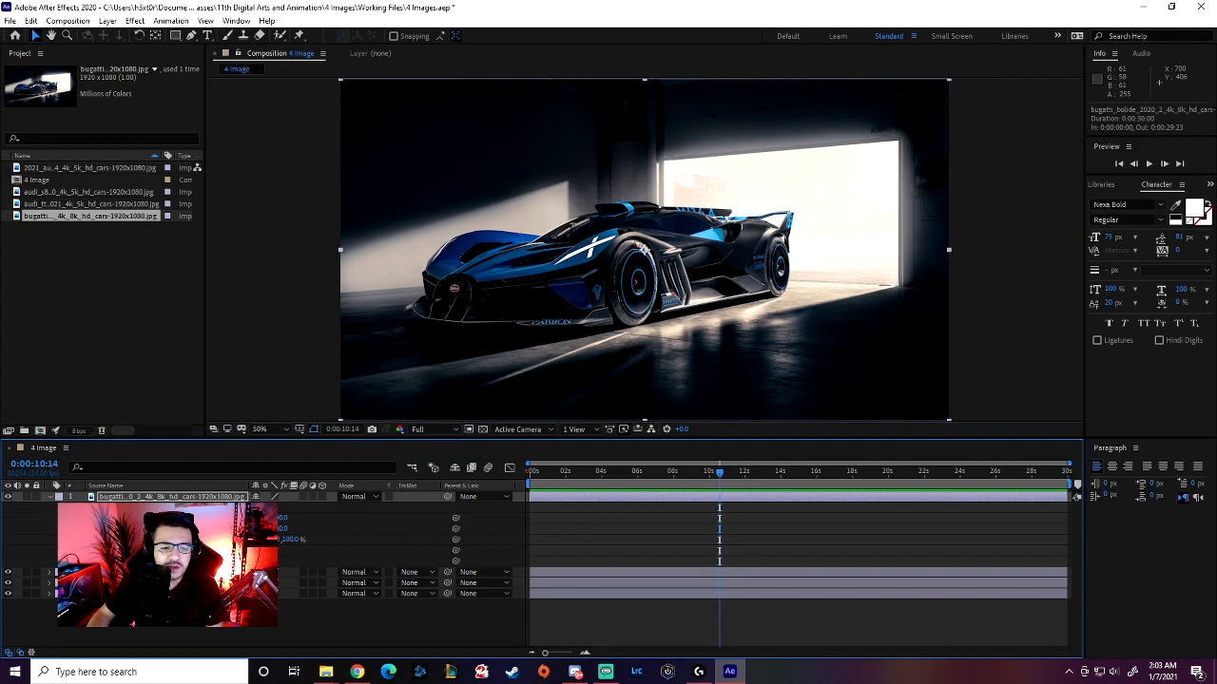
drag(718, 477, 819, 472)
drag(573, 320, 1144, 324)
drag(819, 472, 774, 499)
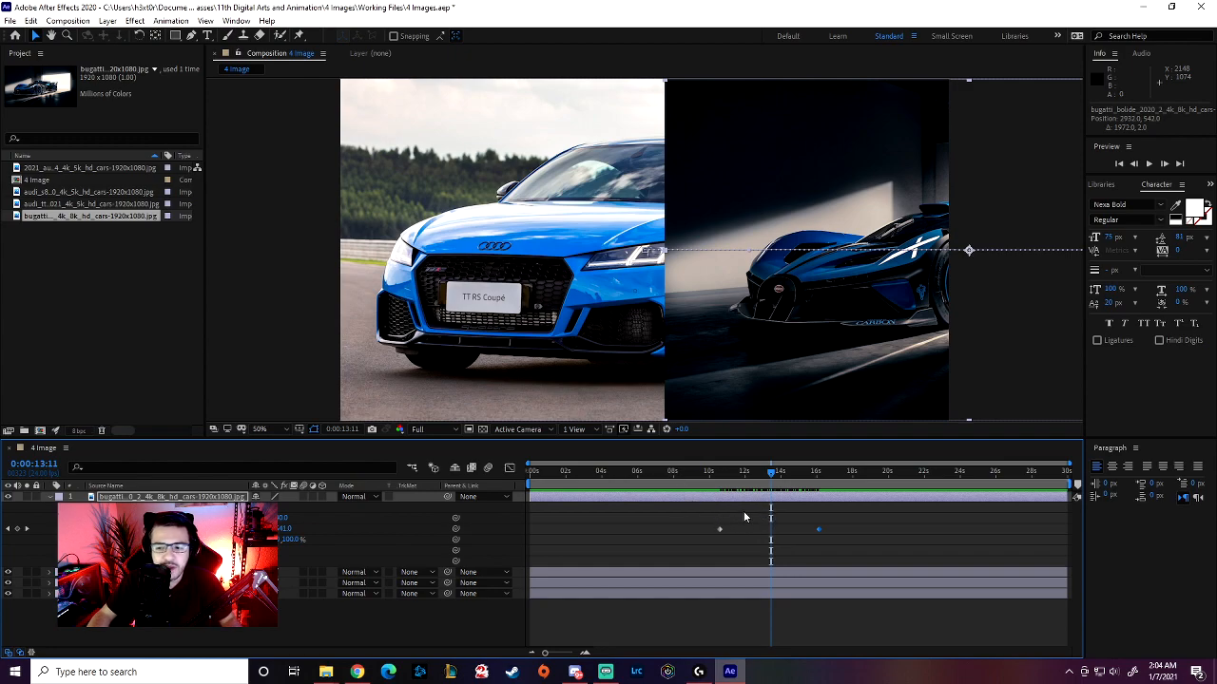
click(746, 517)
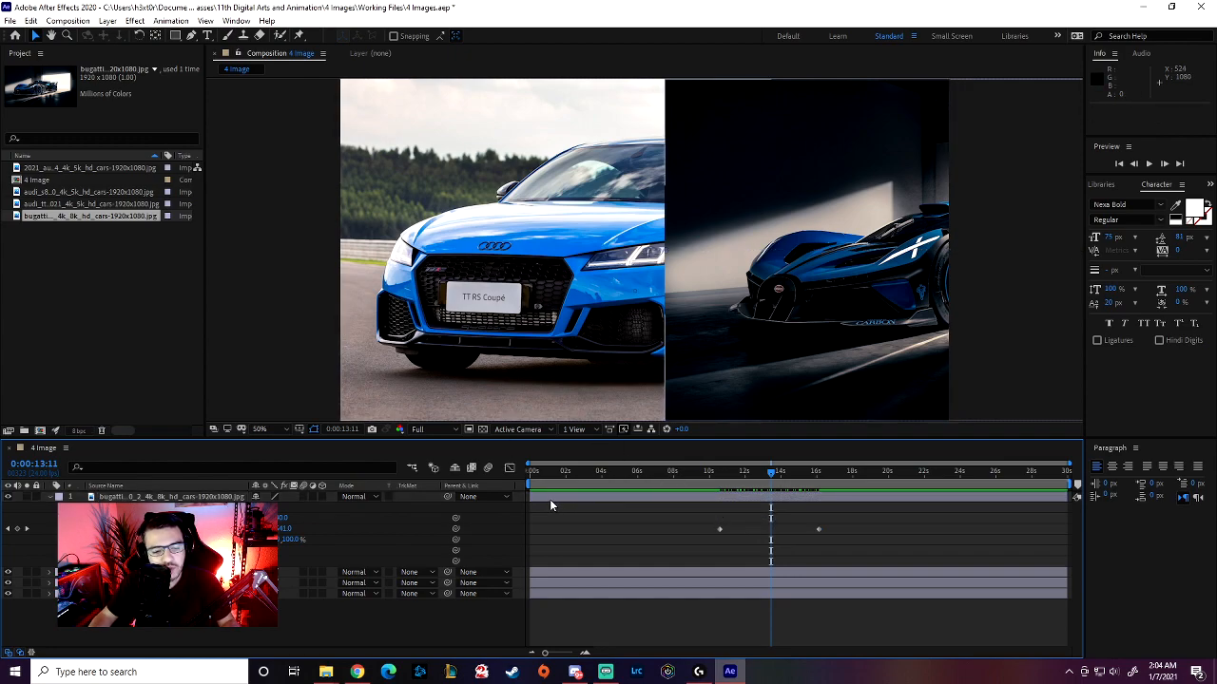
Step: Undo the Bugatti layer's slide-out movement and its Position keyframing
key(ctrl+z)
key(ctrl+z)
key(ctrl+z)
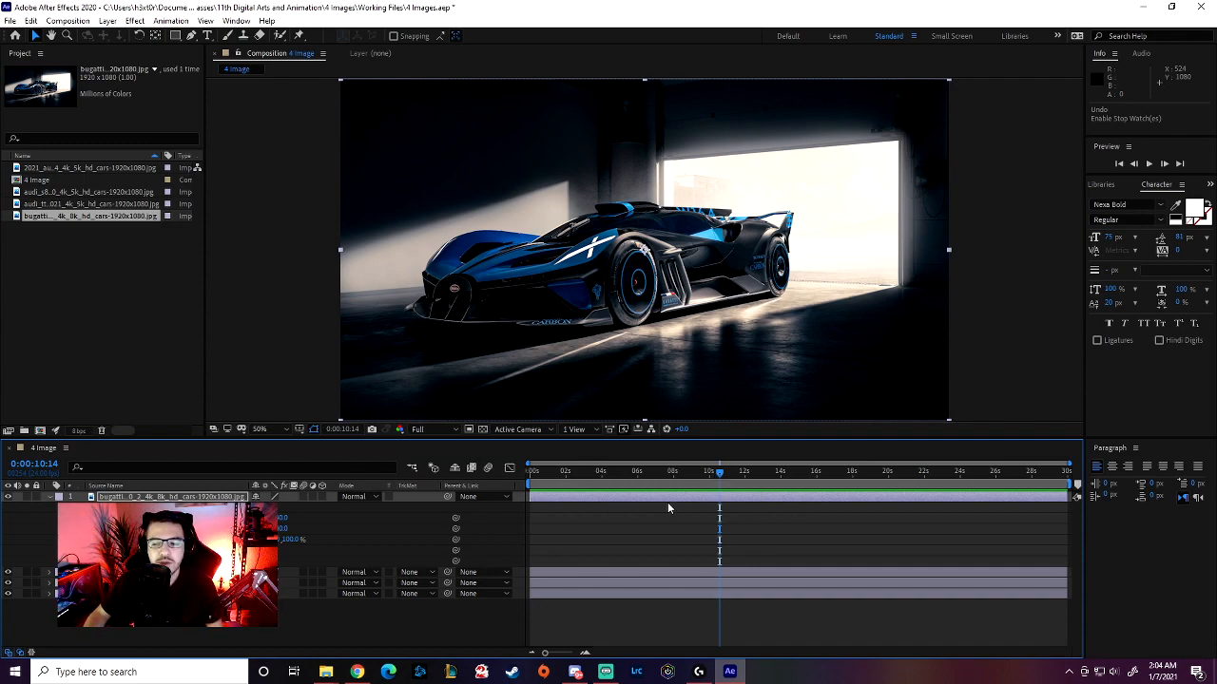
Step: Enable Position keyframing on the Bugatti layer at 0:00:00:00
drag(718, 475, 529, 478)
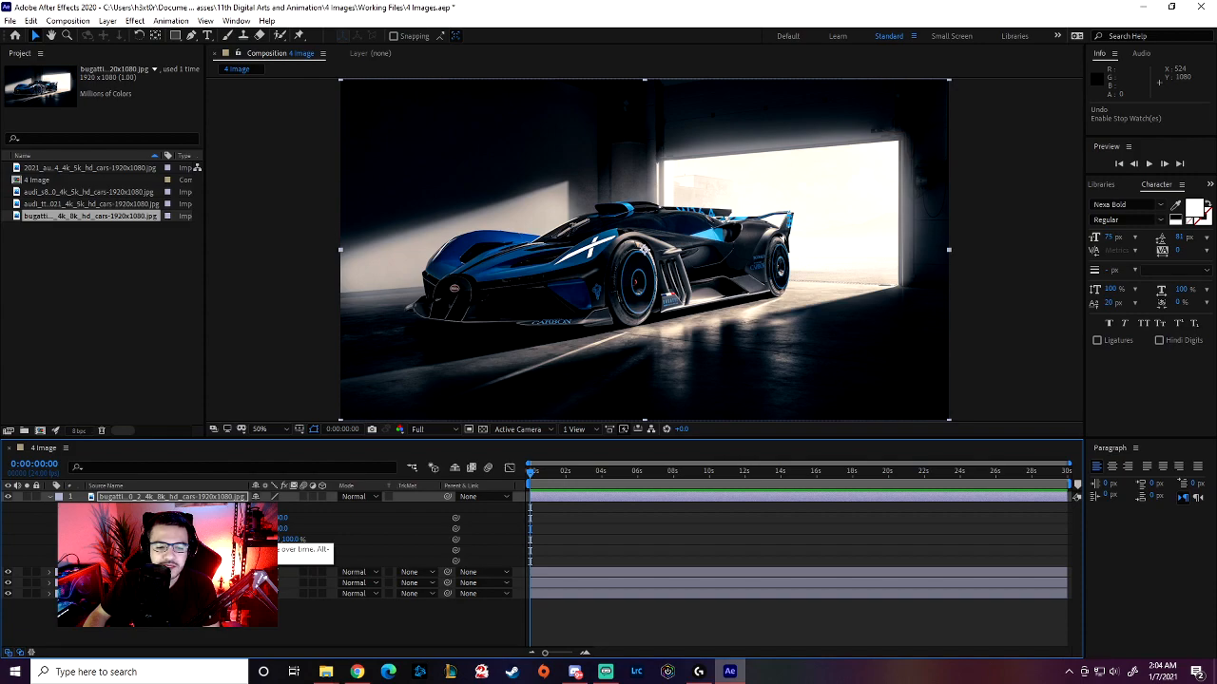
click(78, 529)
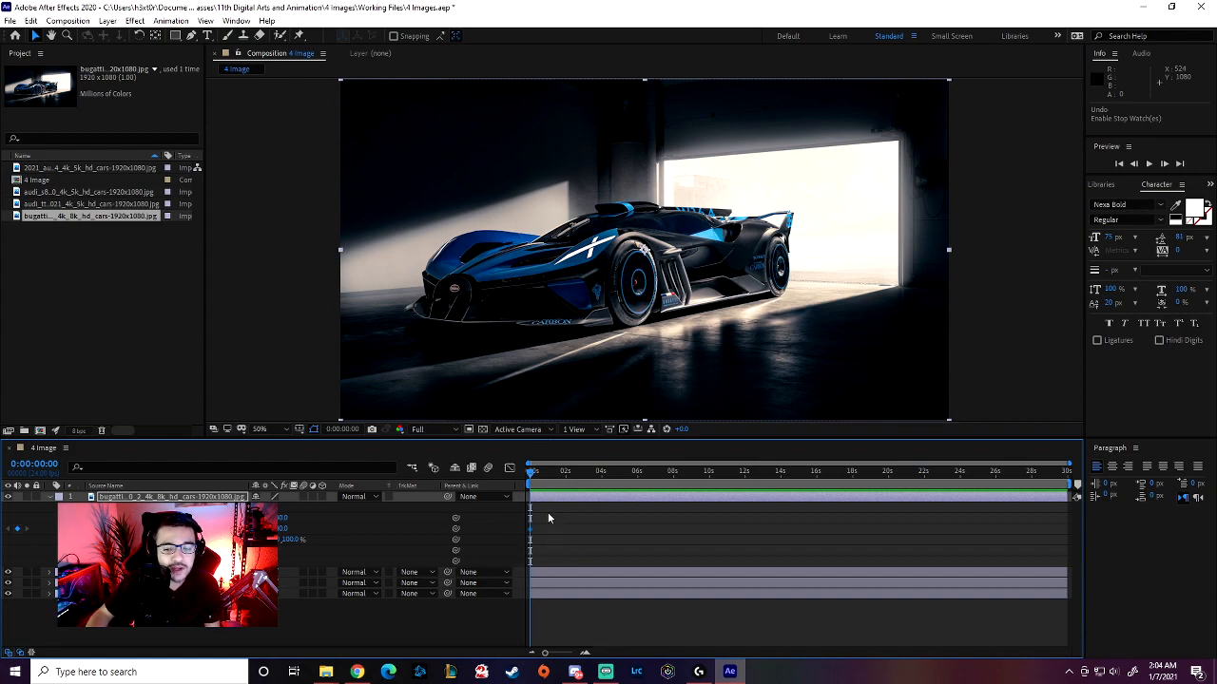
click(531, 535)
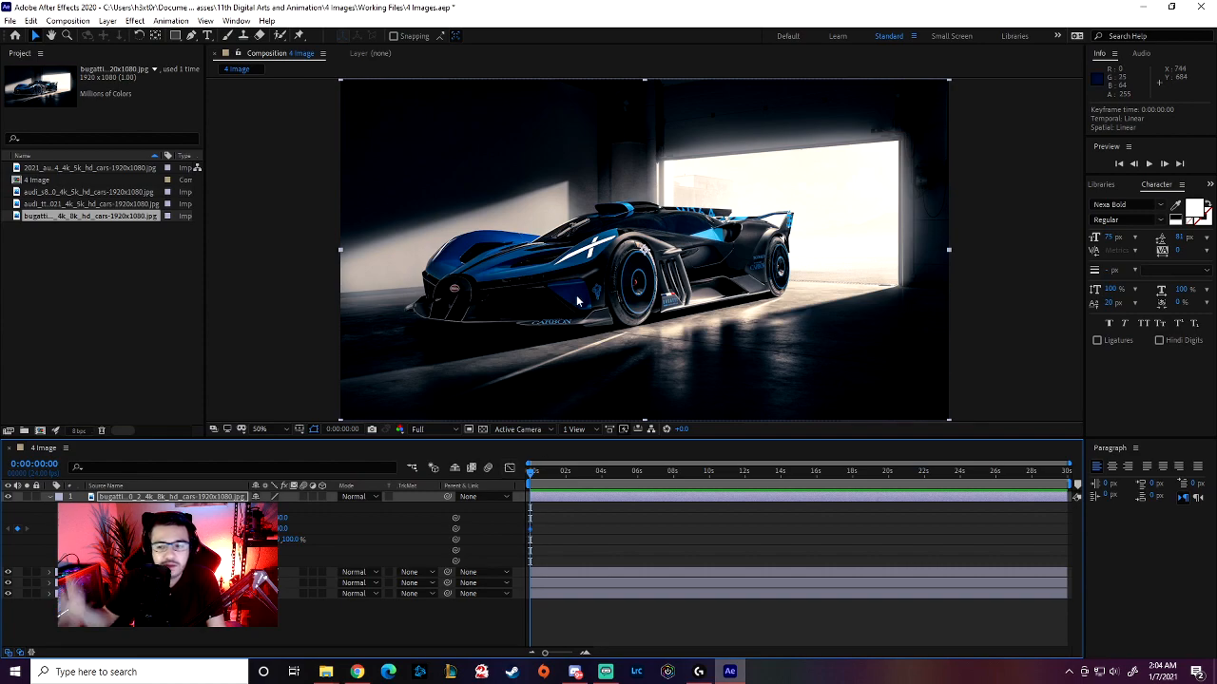
Step: Move the Bugatti image completely off the frame's left side at the first frame, to a Position of about -990, 512
right_click(561, 421)
click(531, 477)
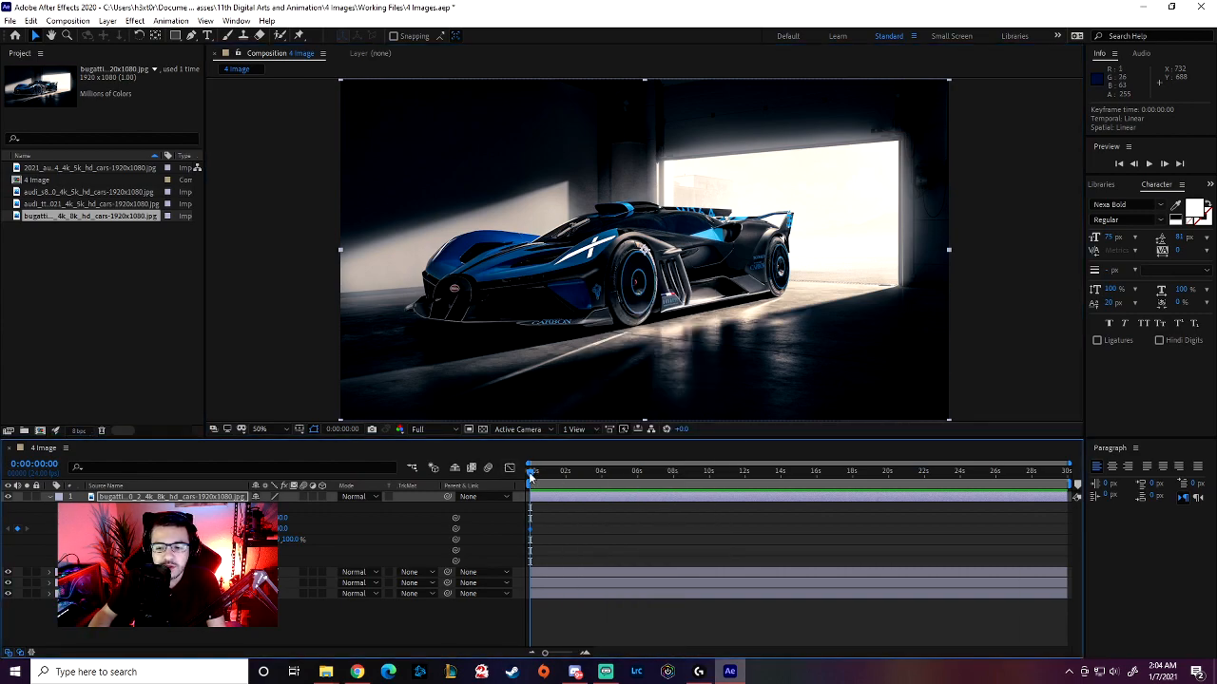
drag(531, 477, 497, 506)
drag(715, 251, 317, 249)
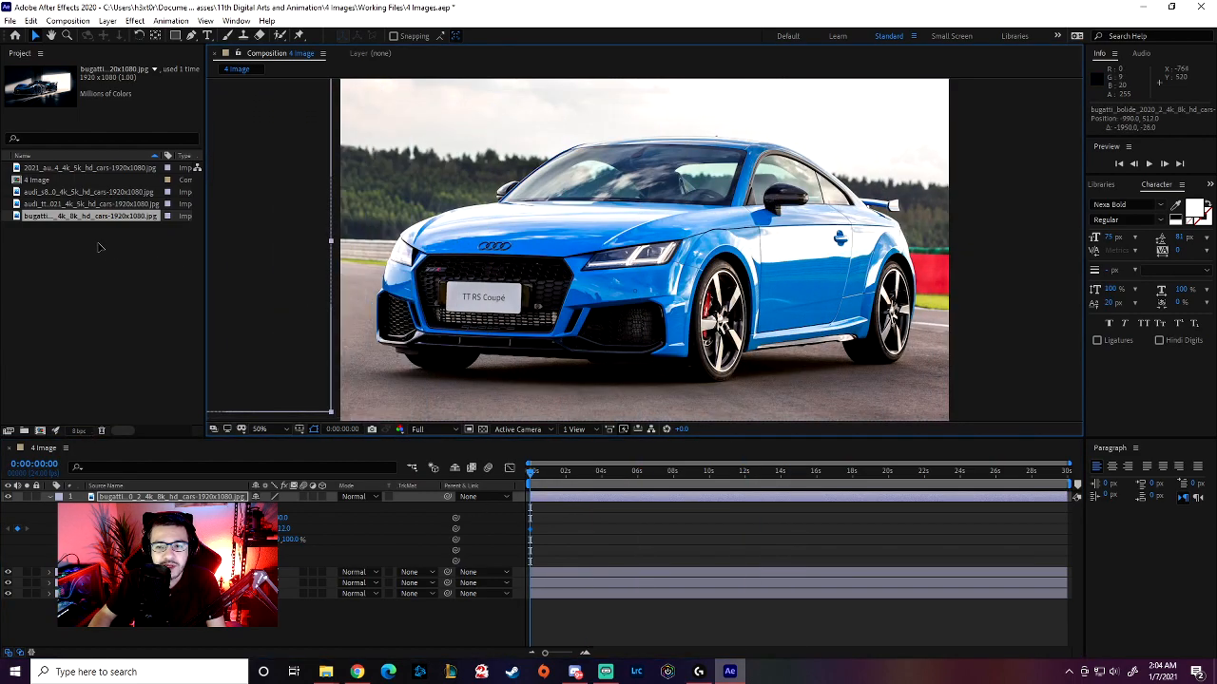
Step: Place the Bugatti image fully outside the frame's left edge at the first frame, at a Position of about -1008, 538
key(space)
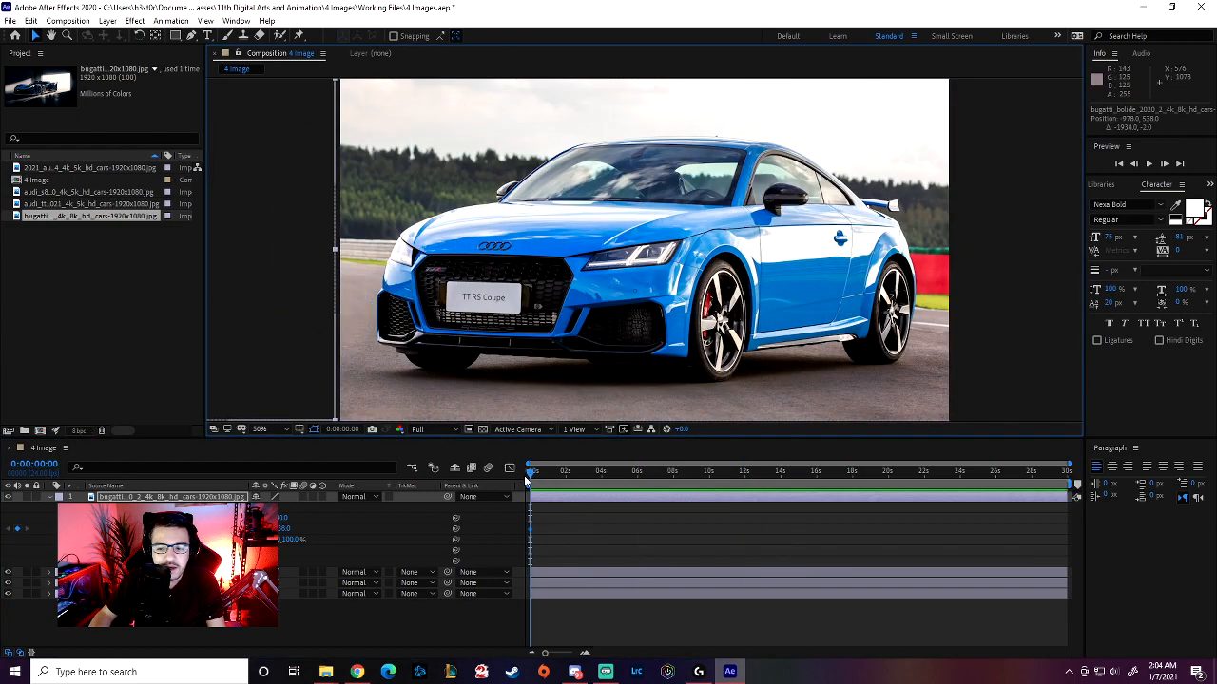
drag(603, 474, 572, 527)
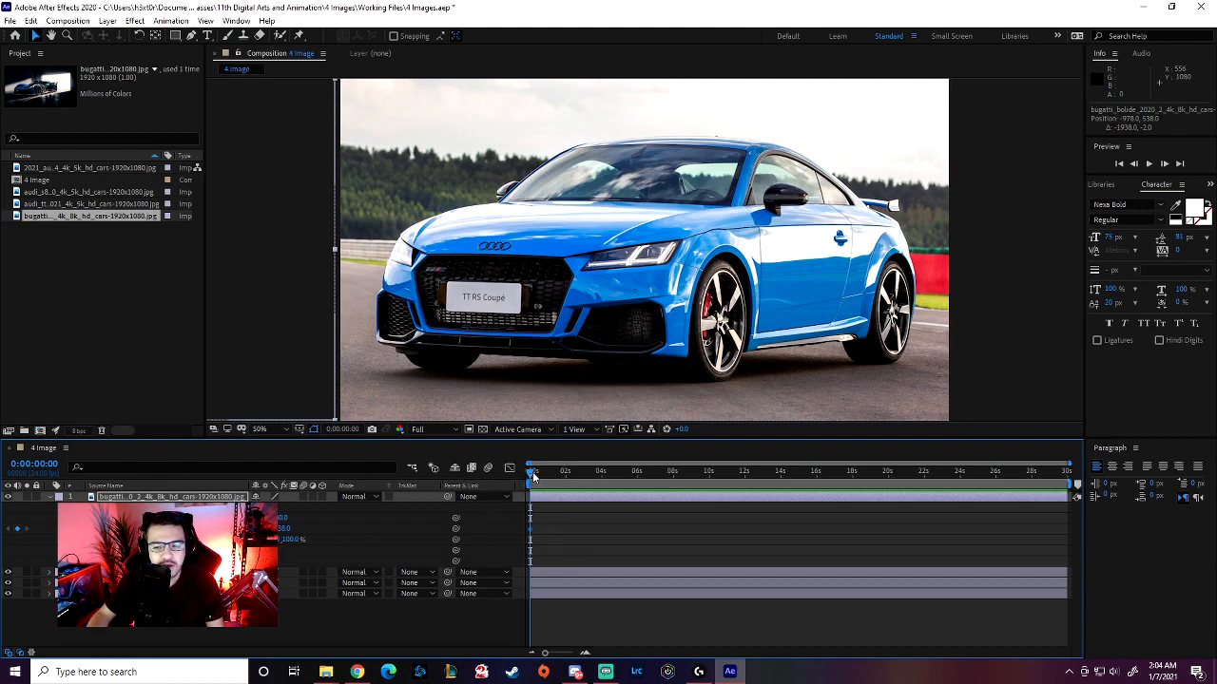
mouse_move(273, 328)
mouse_down()
mouse_move(709, 316)
mouse_move(911, 348)
mouse_move(885, 329)
mouse_move(285, 337)
mouse_up()
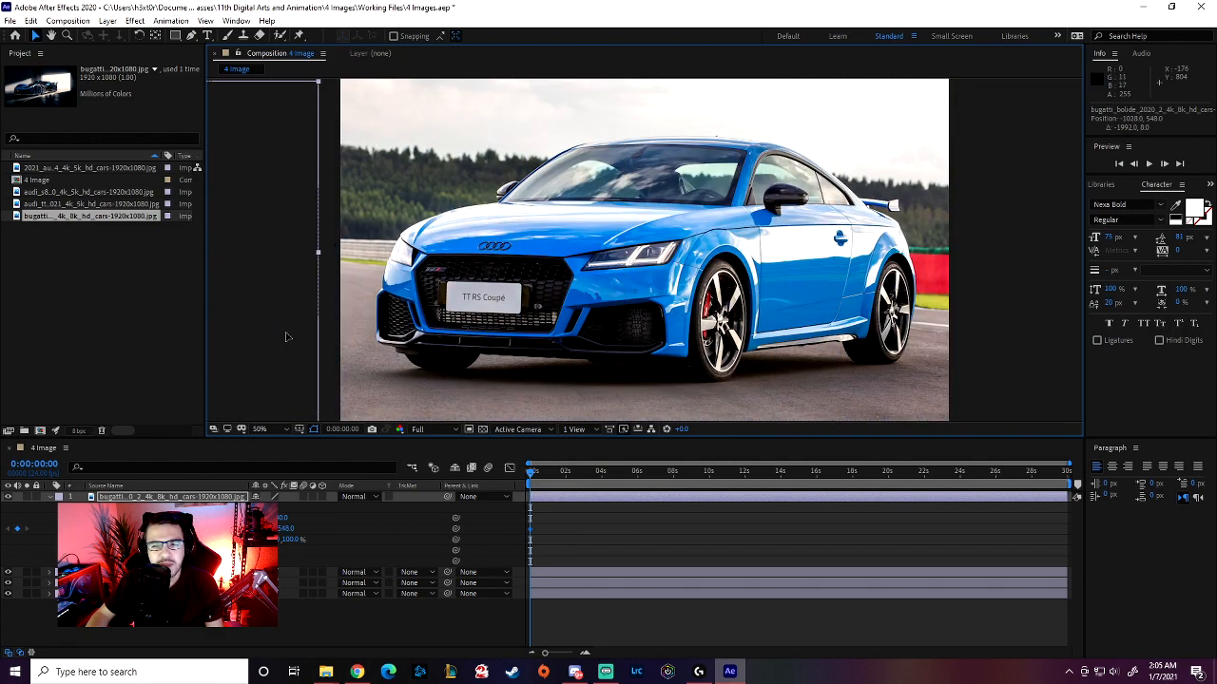
click(260, 429)
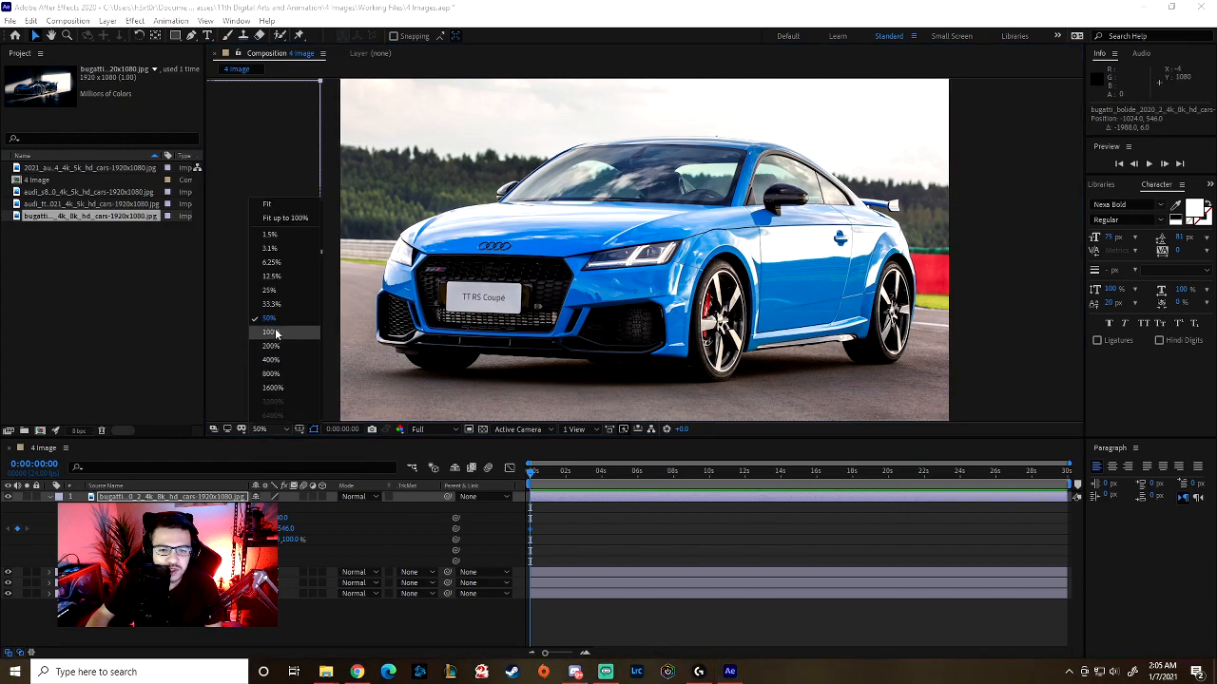
click(276, 291)
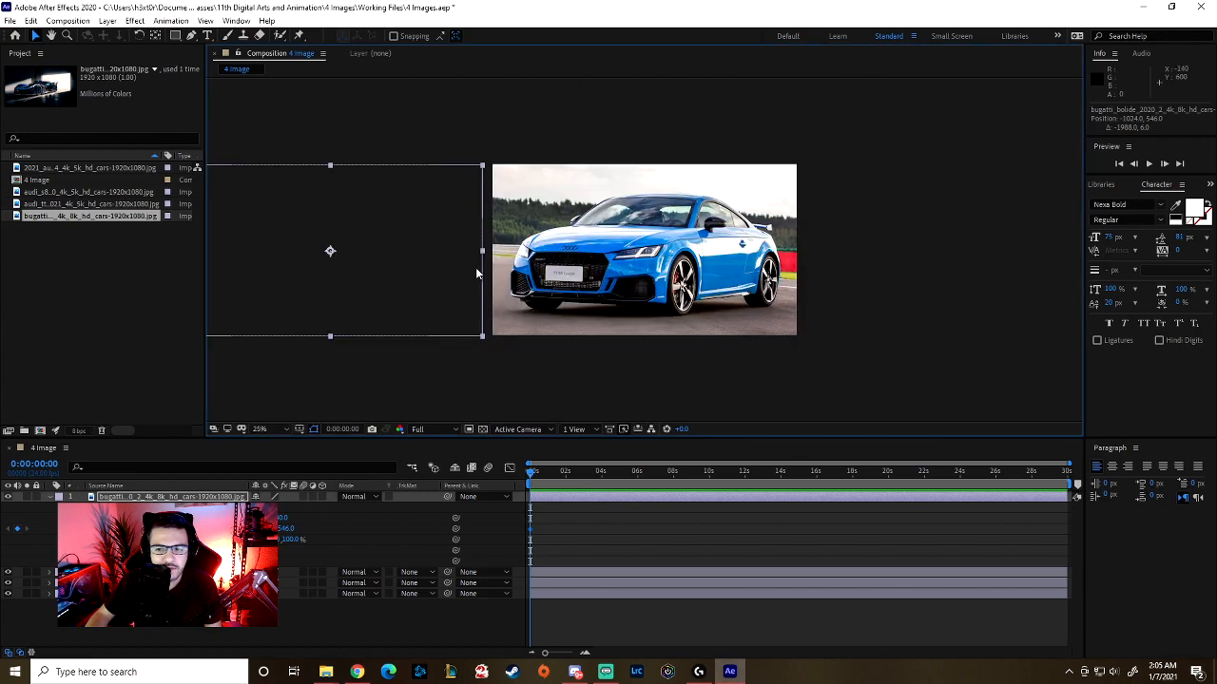
drag(409, 247, 411, 242)
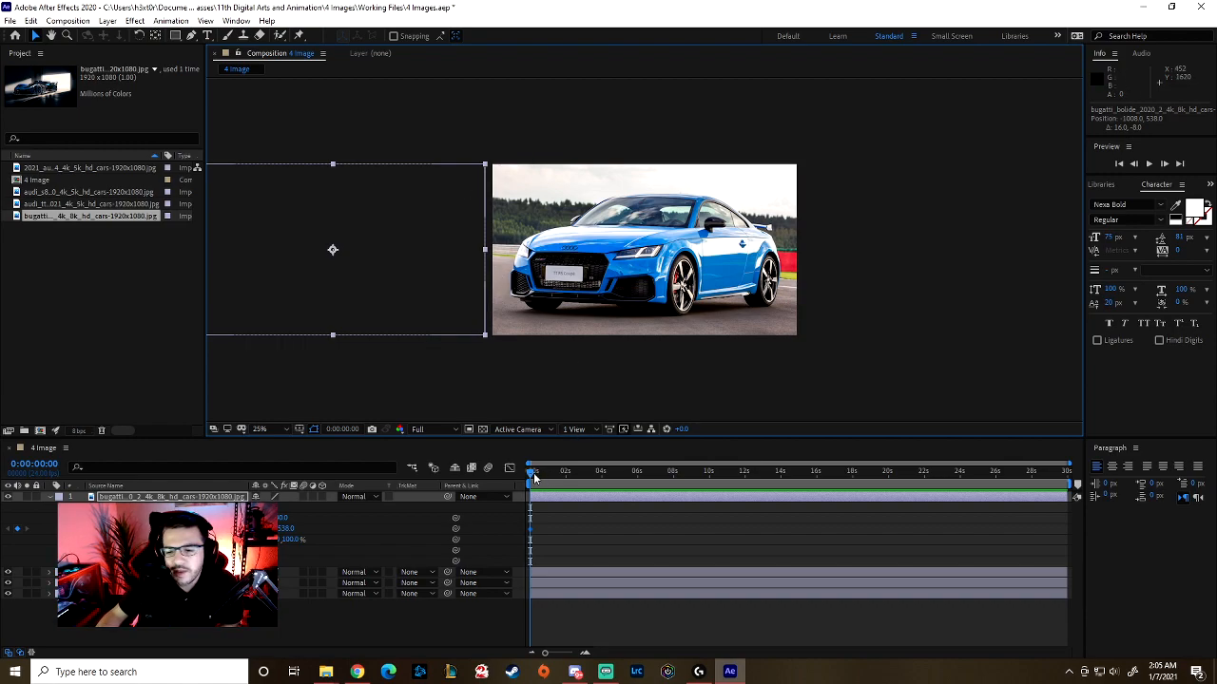
drag(532, 475, 601, 484)
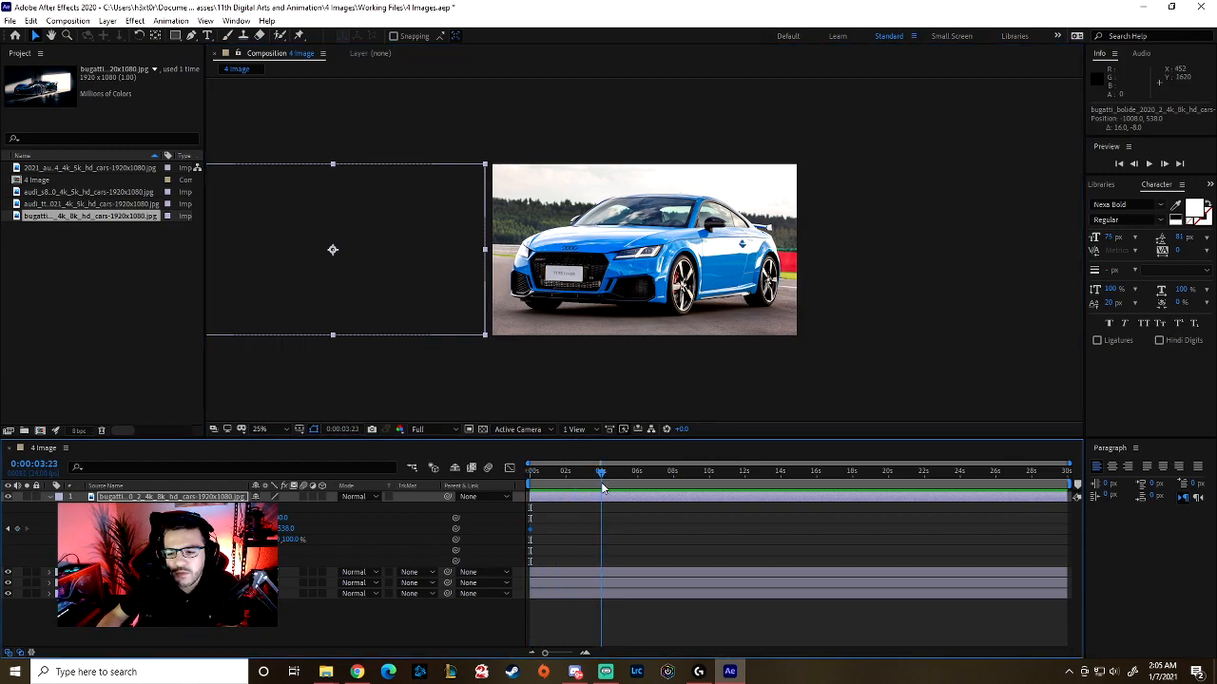
click(34, 463)
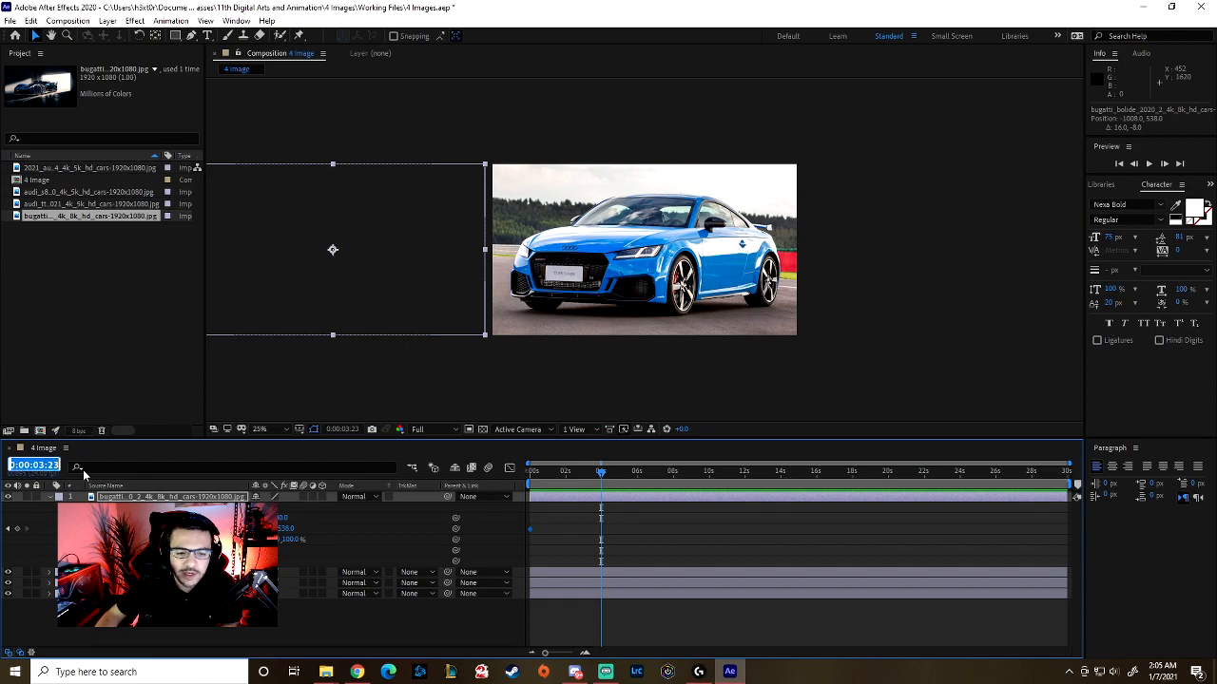
text(400)
key(Return)
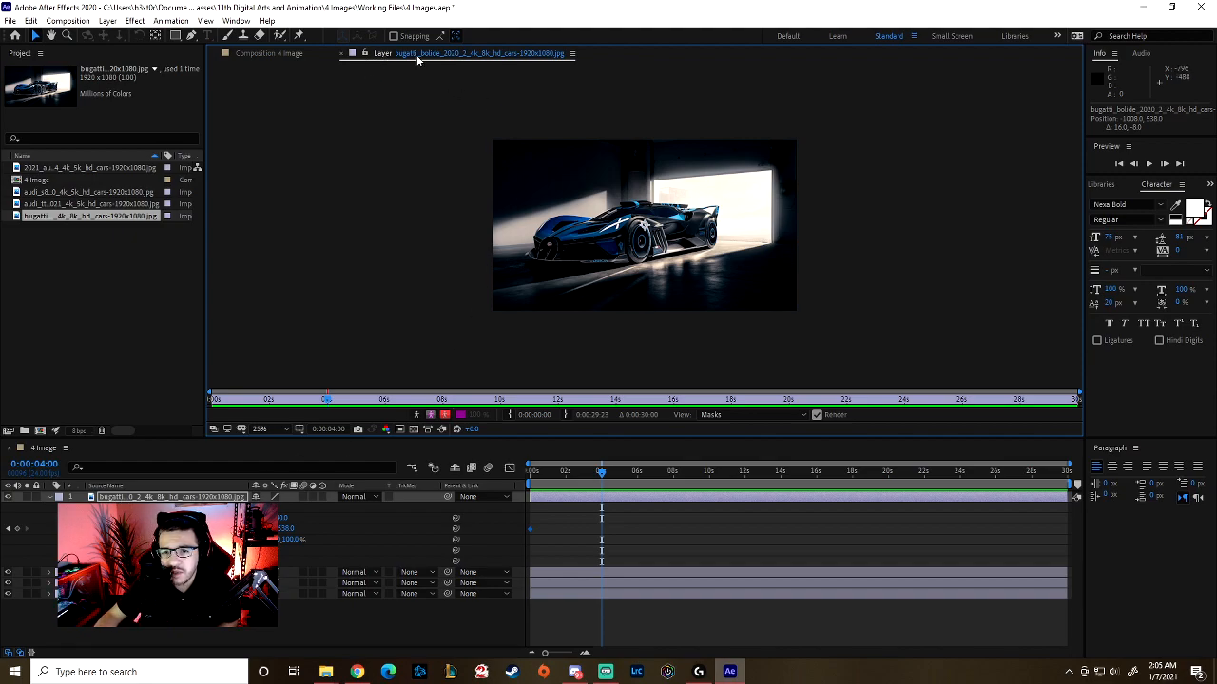
drag(601, 473, 787, 476)
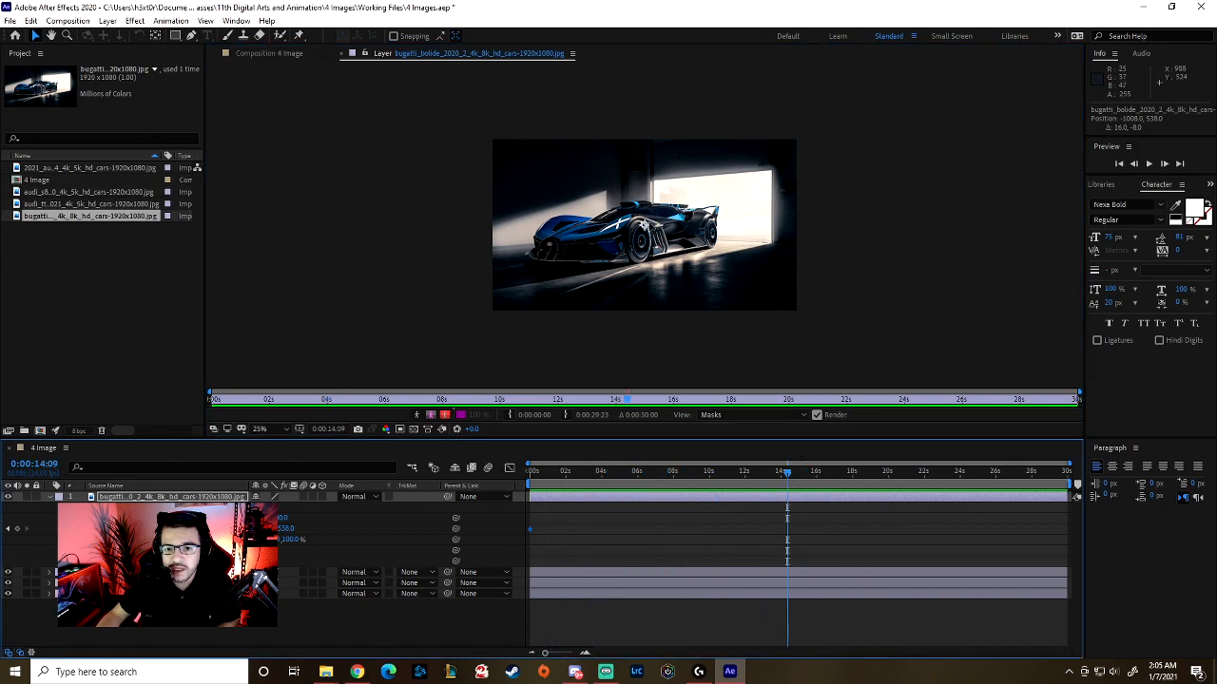
click(382, 56)
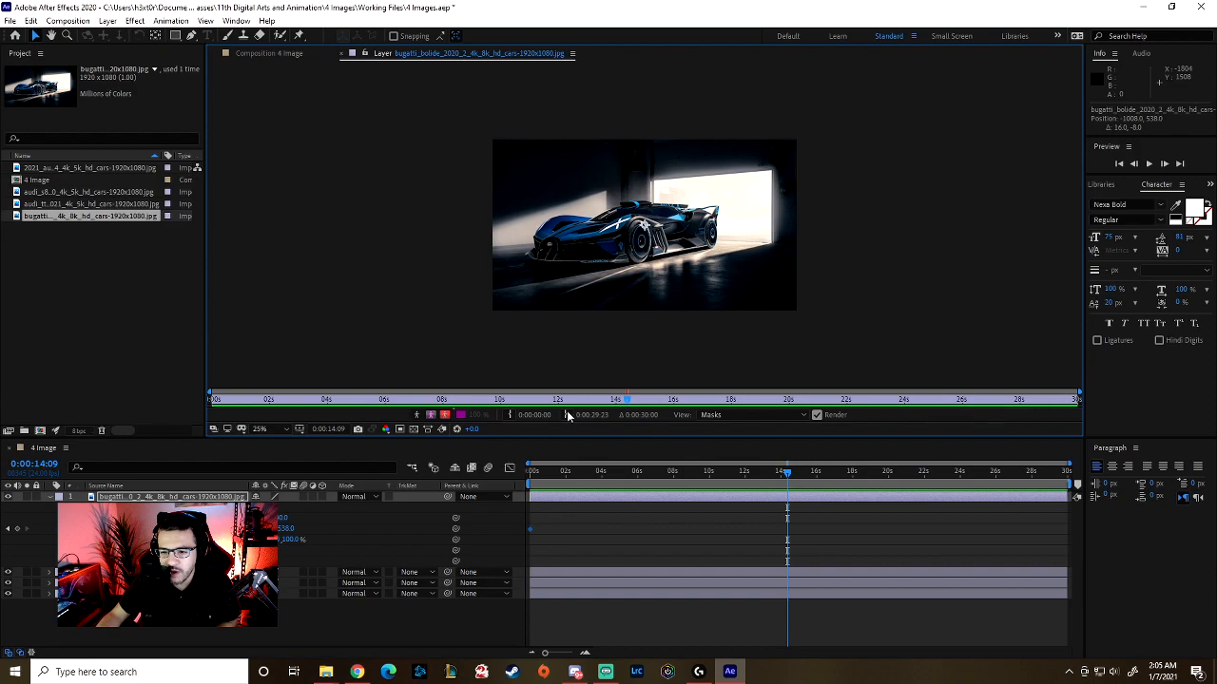
click(344, 55)
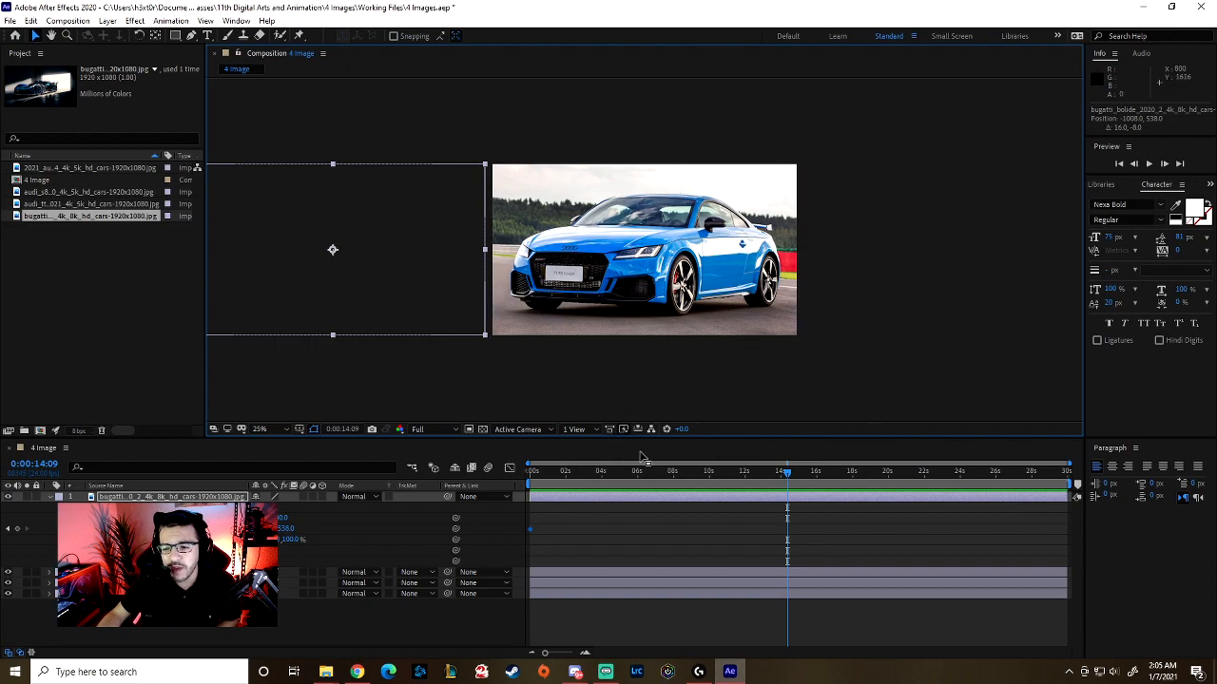
Step: Add a Position keyframe at 0:00:04:00 with the Bugatti image moved into the composition frame, to about 960, 538
click(45, 465)
text(4:)
text(00)
key(Return)
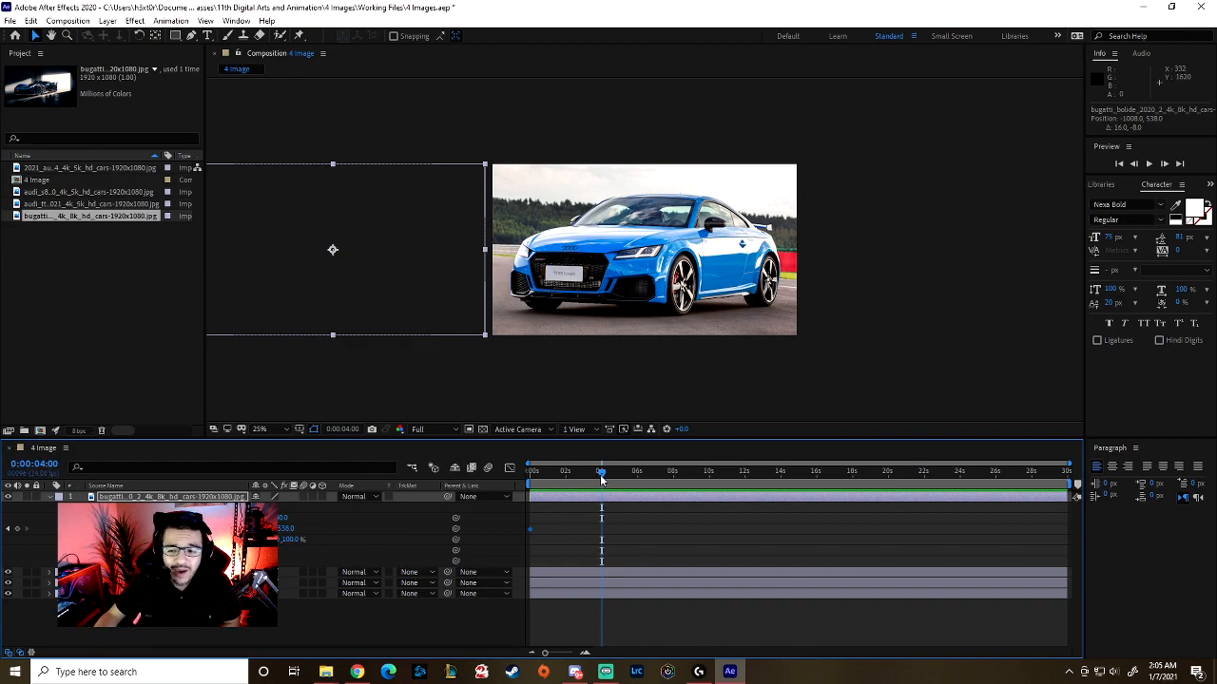
drag(298, 294, 577, 294)
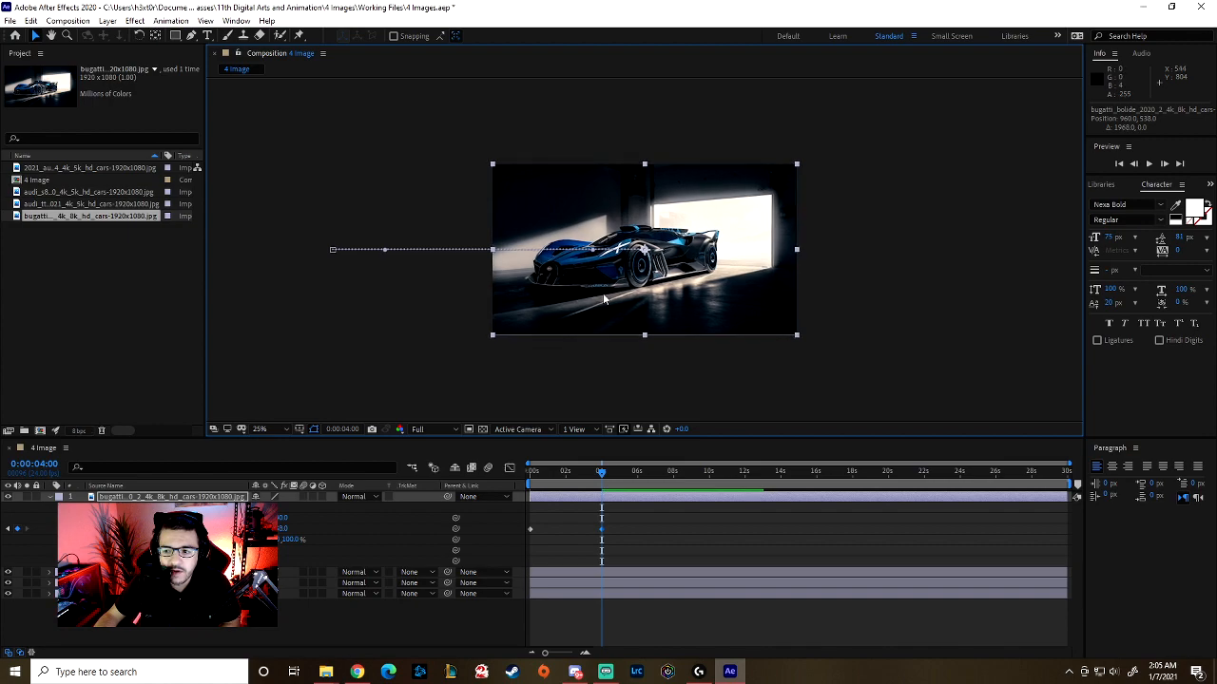
click(838, 290)
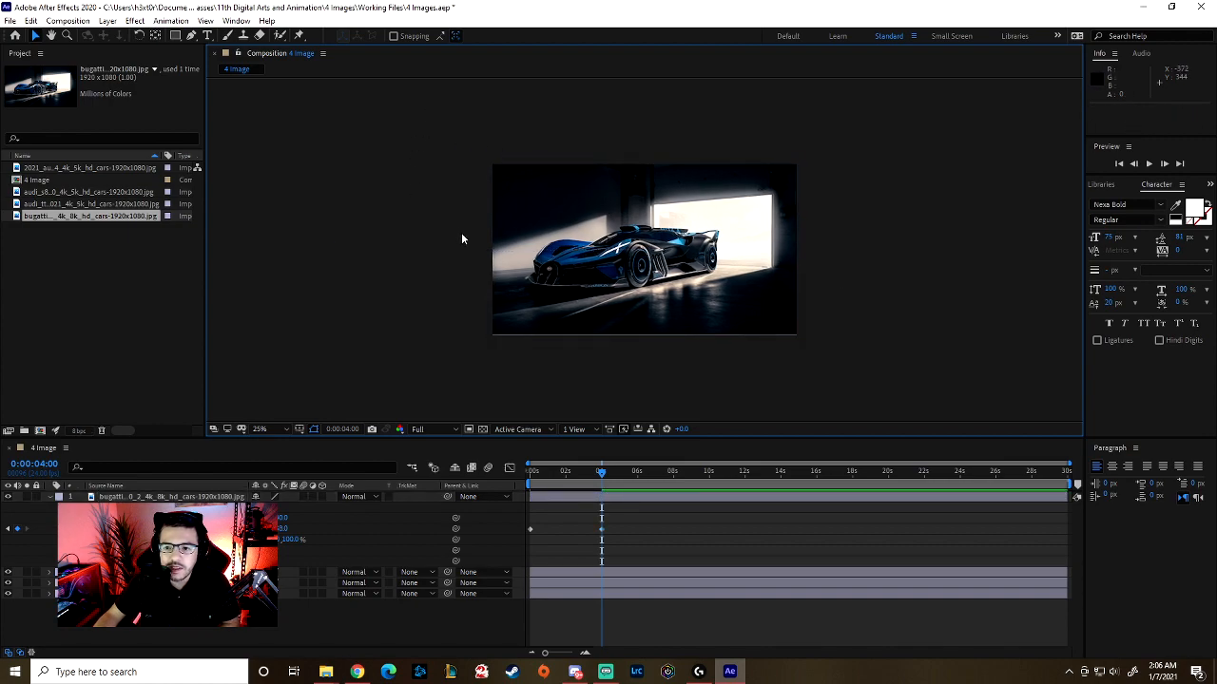
Step: Fit the Bugatti layer exactly to the composition at 0:00:04:00 with the Fit to Comp transform
click(271, 430)
click(281, 302)
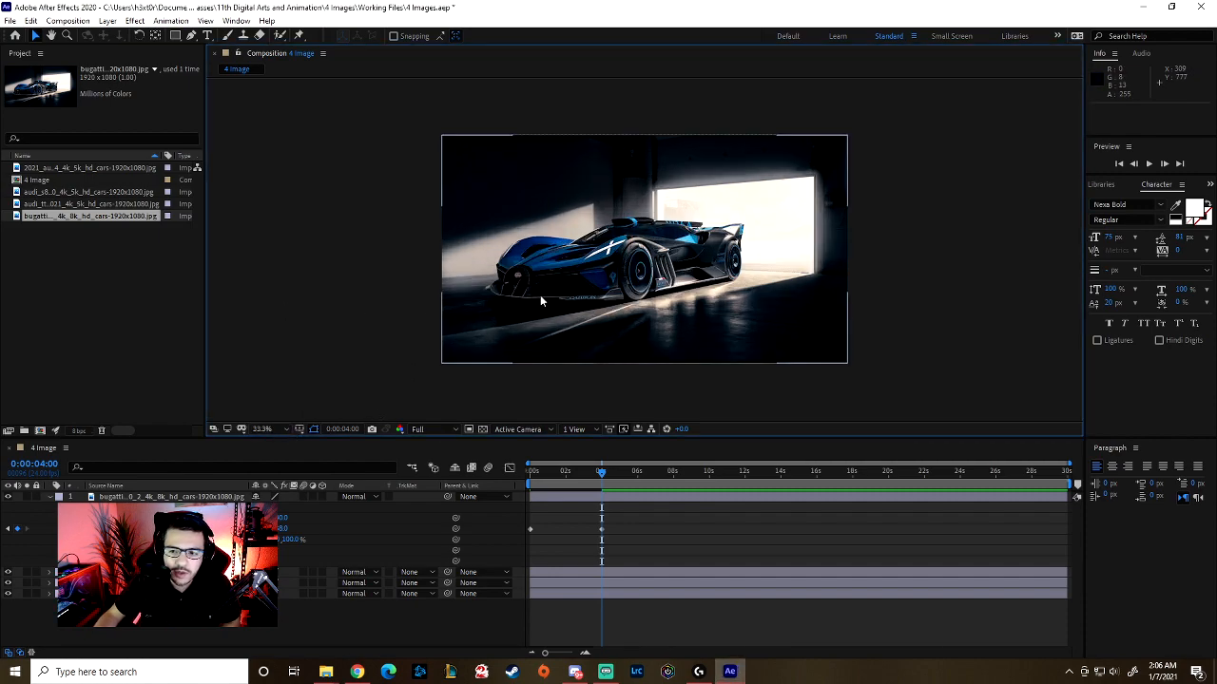
click(668, 259)
key(Right)
click(383, 313)
click(532, 257)
right_click(532, 256)
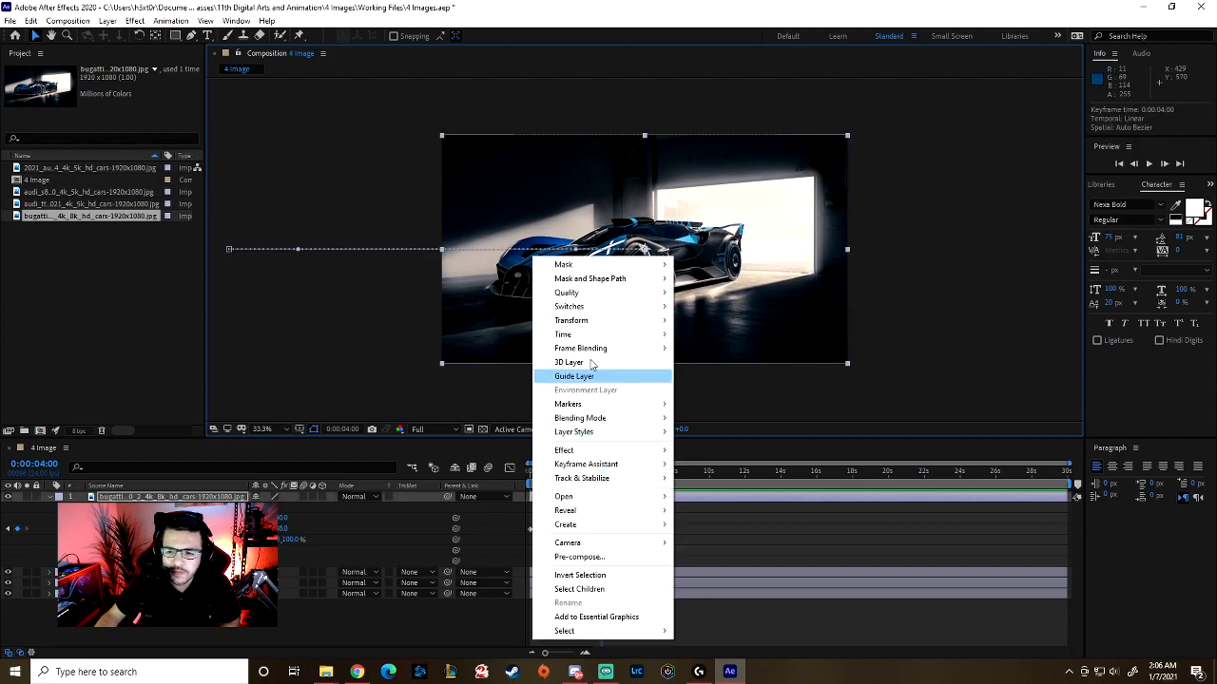
mouse_move(609, 323)
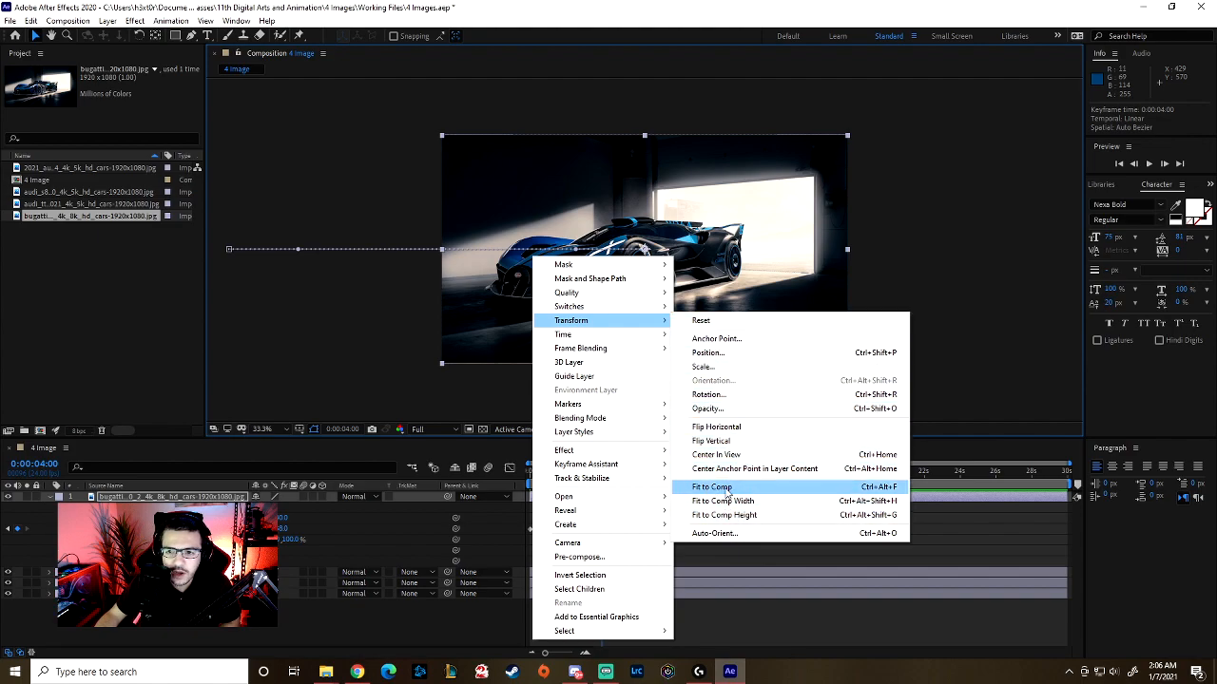
click(727, 492)
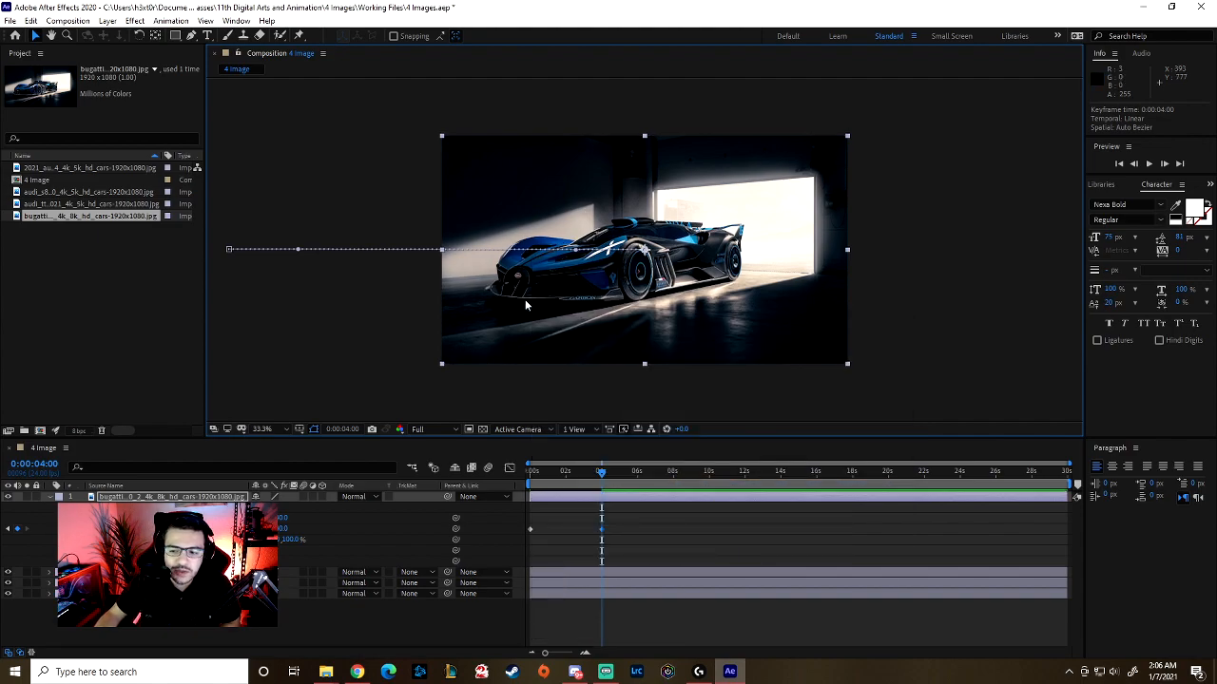
Step: Preview the Bugatti image's slide-in from the first frame and check the frames around 0:00:04:00
drag(602, 470, 504, 479)
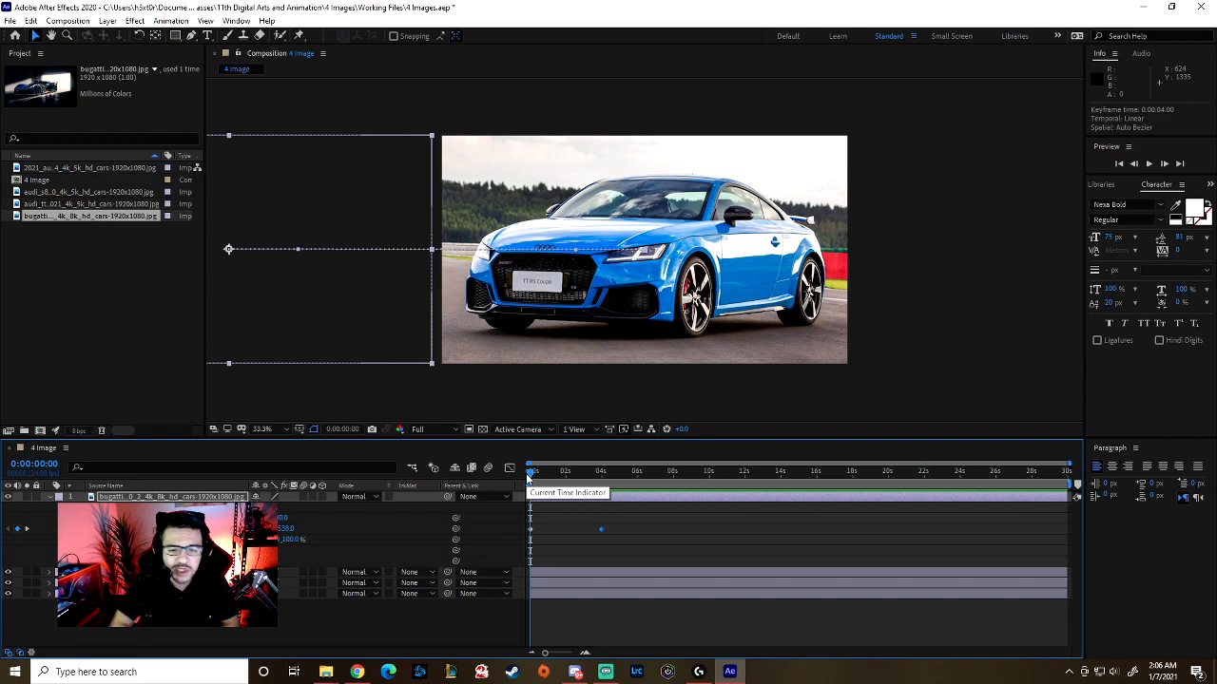
key(space)
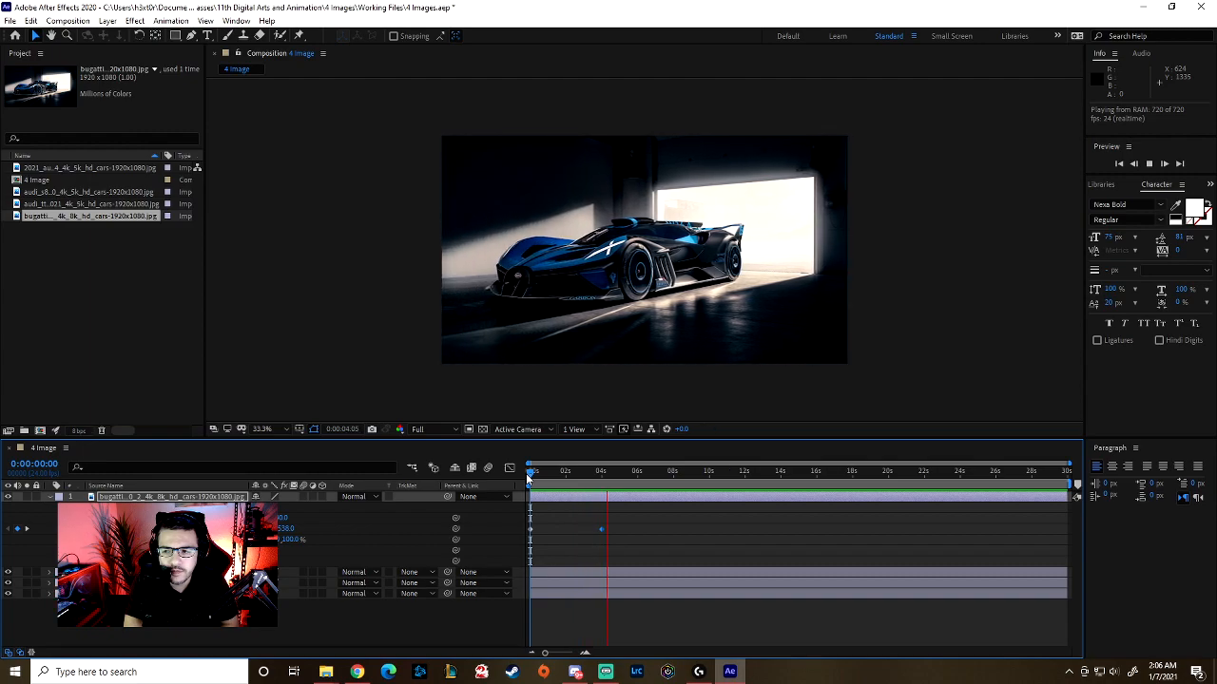
key(space)
mouse_move(615, 472)
mouse_down()
mouse_move(556, 473)
mouse_move(601, 487)
mouse_up()
drag(602, 487, 600, 488)
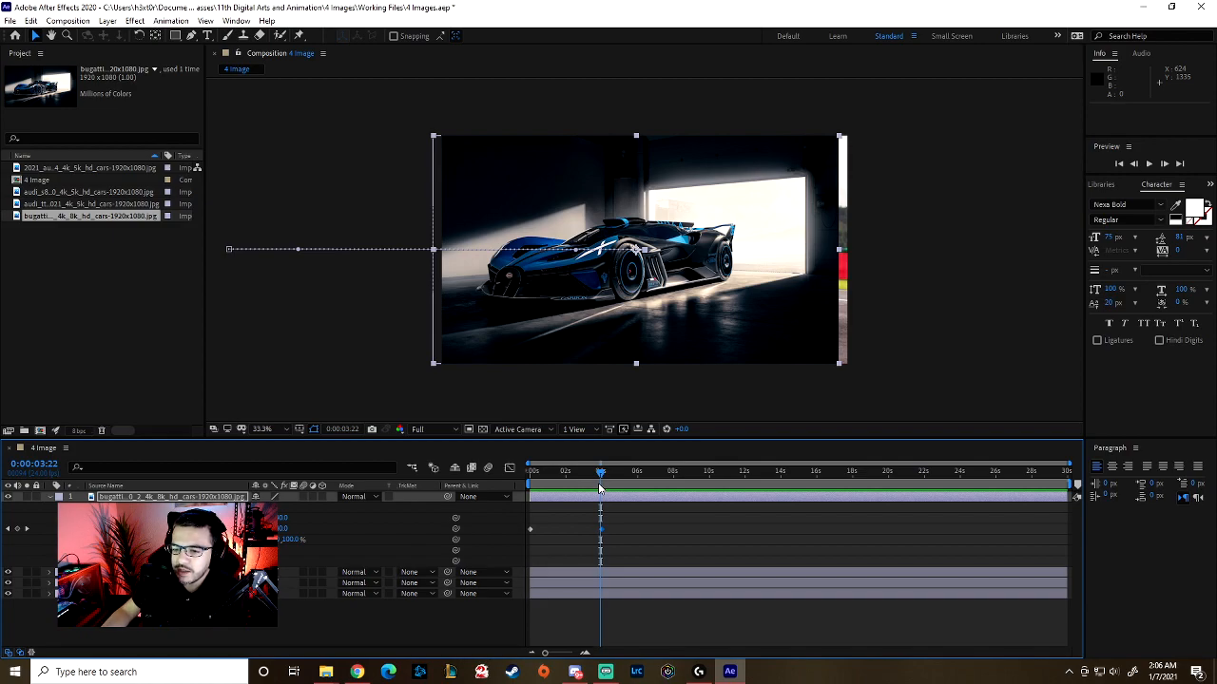
mouse_move(605, 470)
mouse_down()
mouse_move(568, 471)
mouse_move(596, 470)
mouse_up()
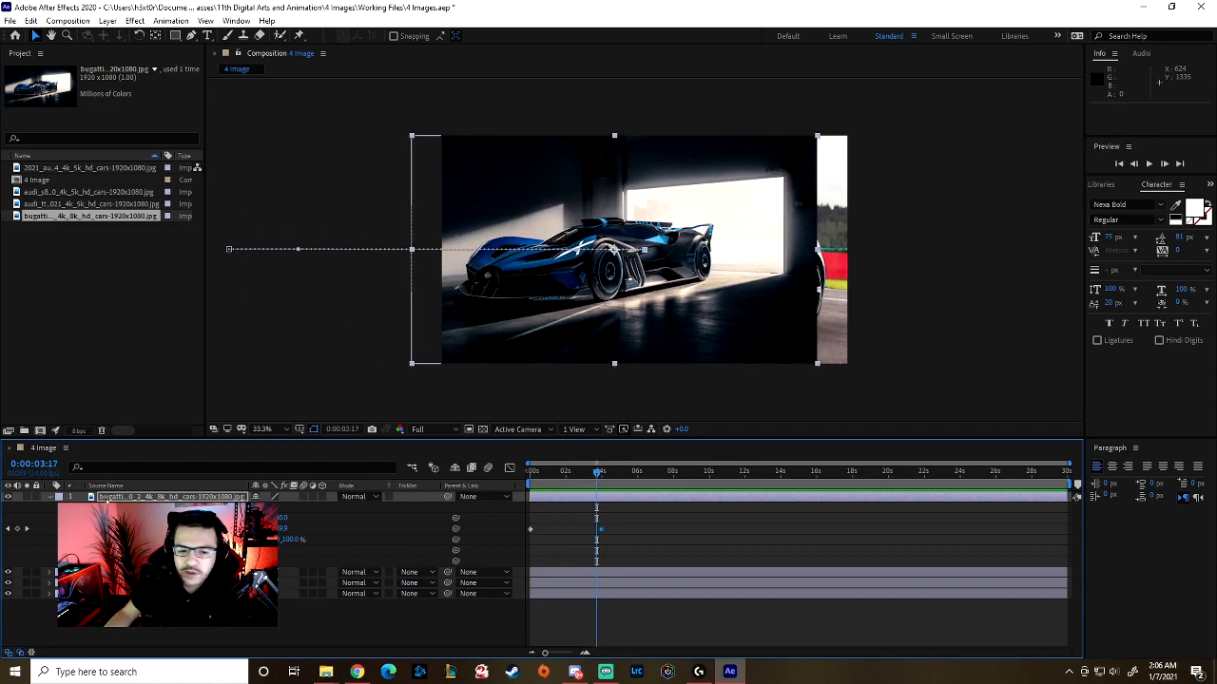
Step: Add a holding Position keyframe to the Bugatti layer at 0:00:06:00
click(37, 464)
text(6:0)
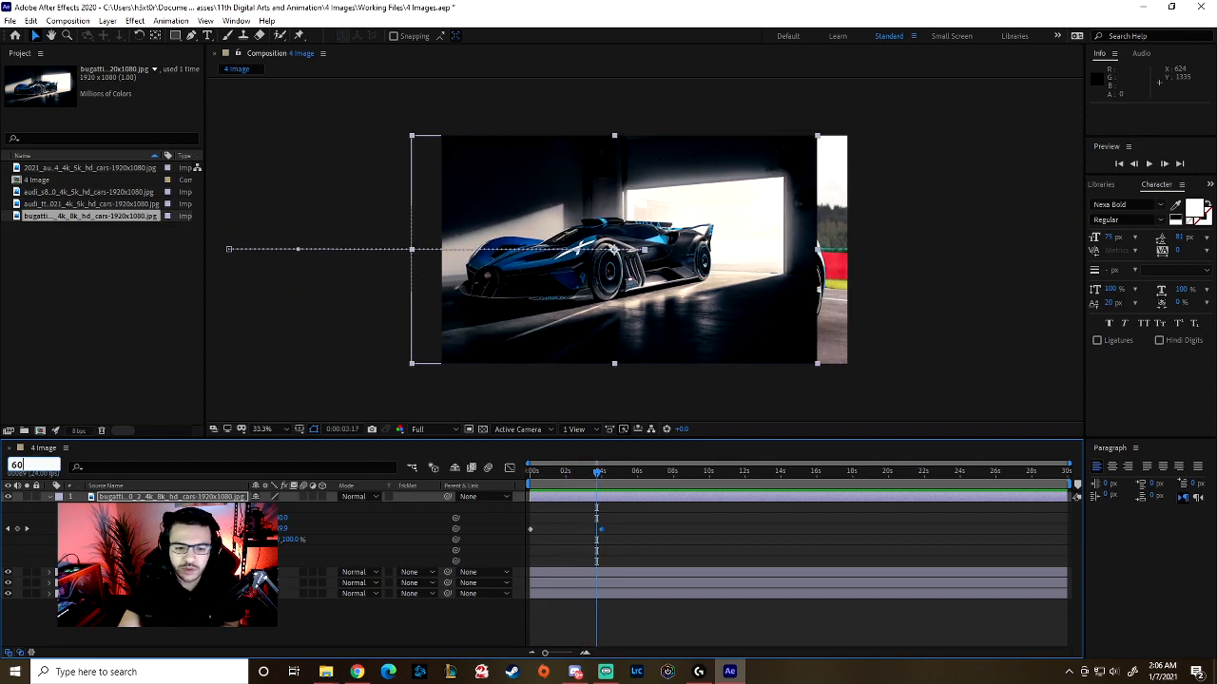
text(0)
key(Return)
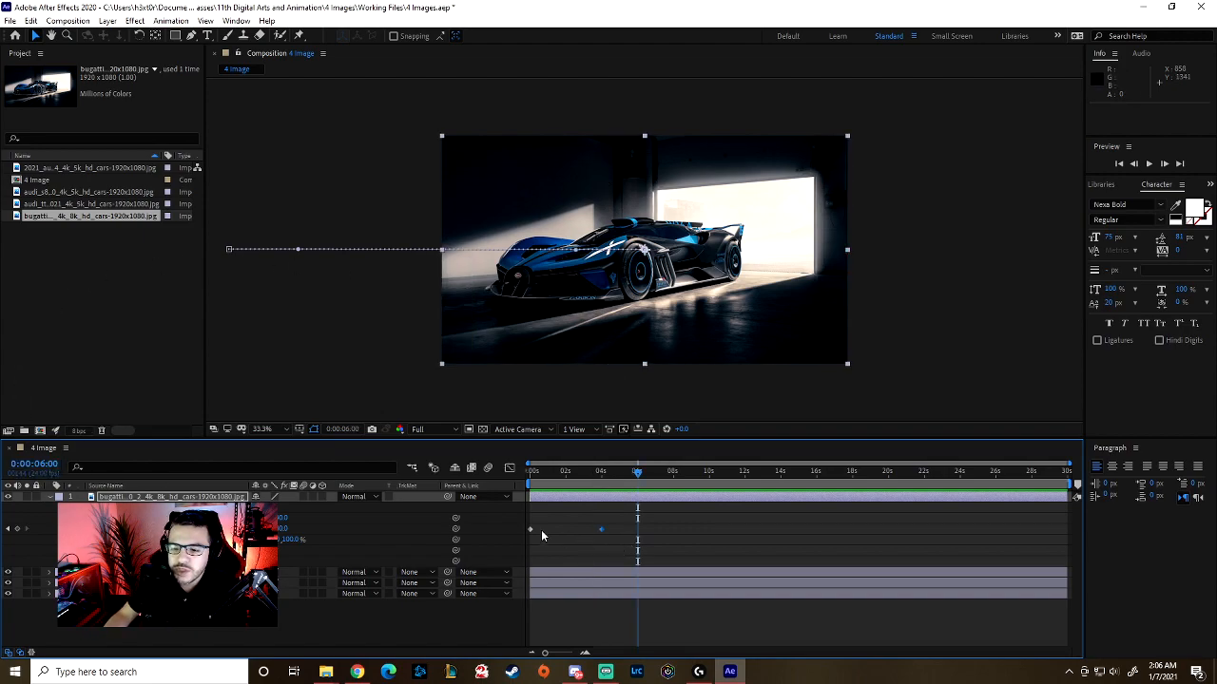
click(17, 529)
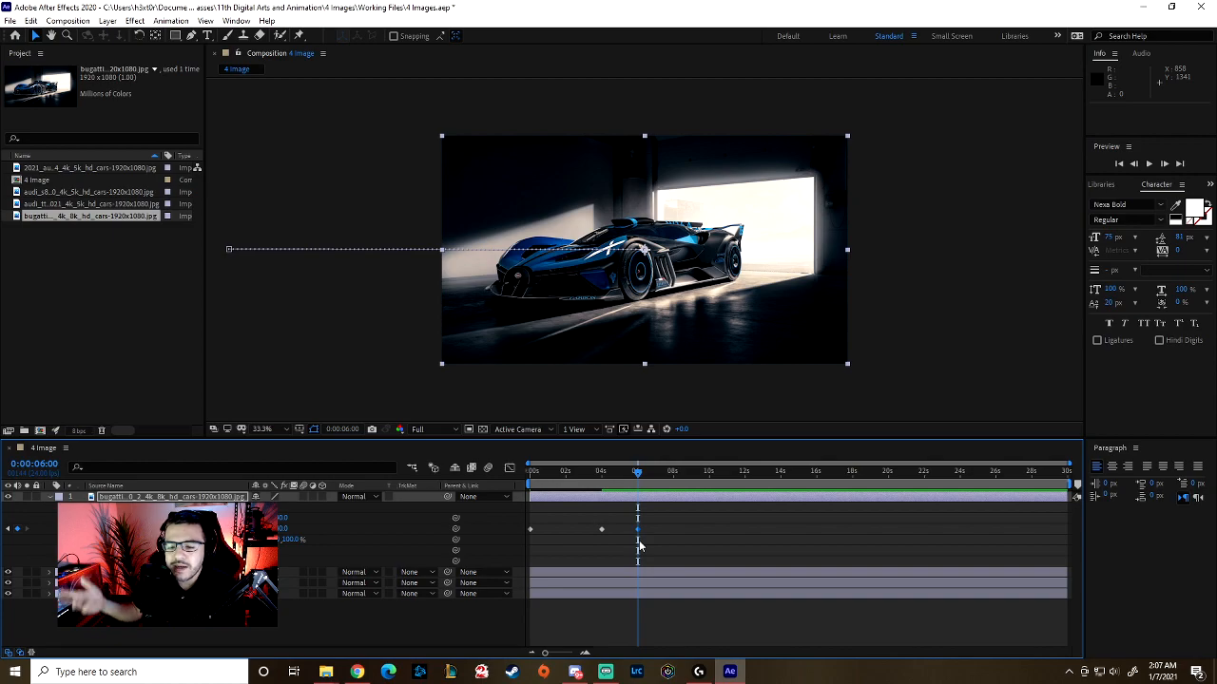
Step: At 0:00:08:00, move the Bugatti image out past the frame's lower-right corner, to a Position of about 2910, 1344
drag(634, 471, 673, 473)
click(35, 464)
text(800)
key(Return)
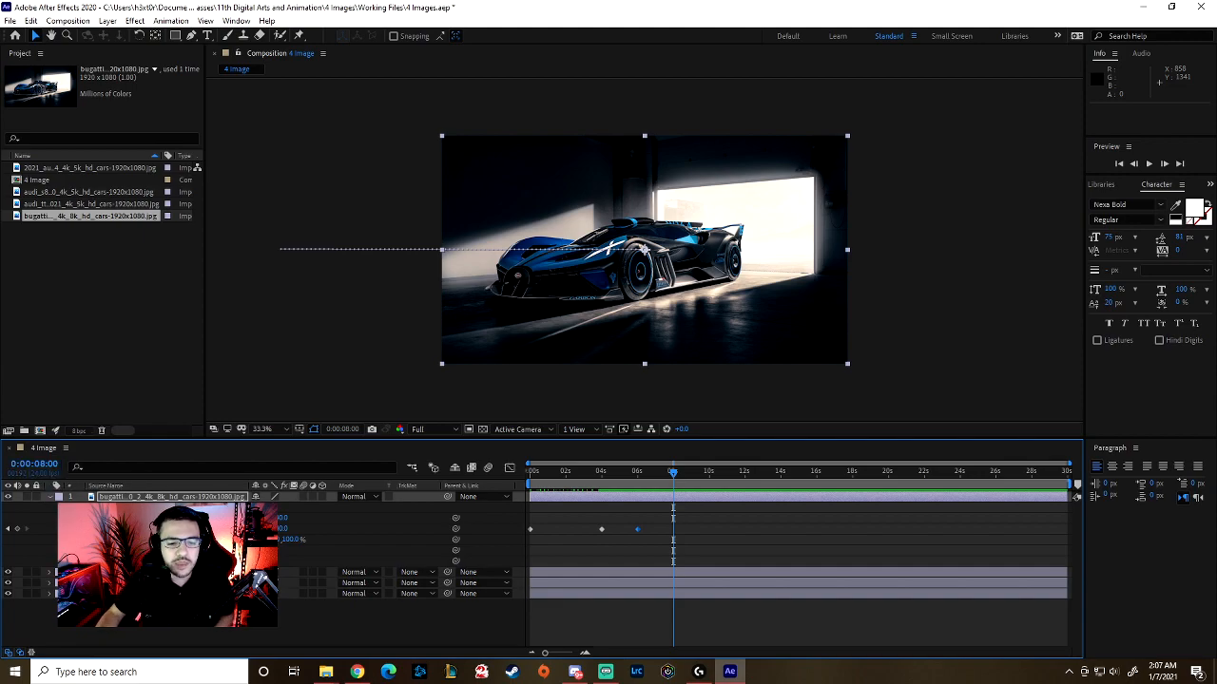
drag(635, 285, 1071, 431)
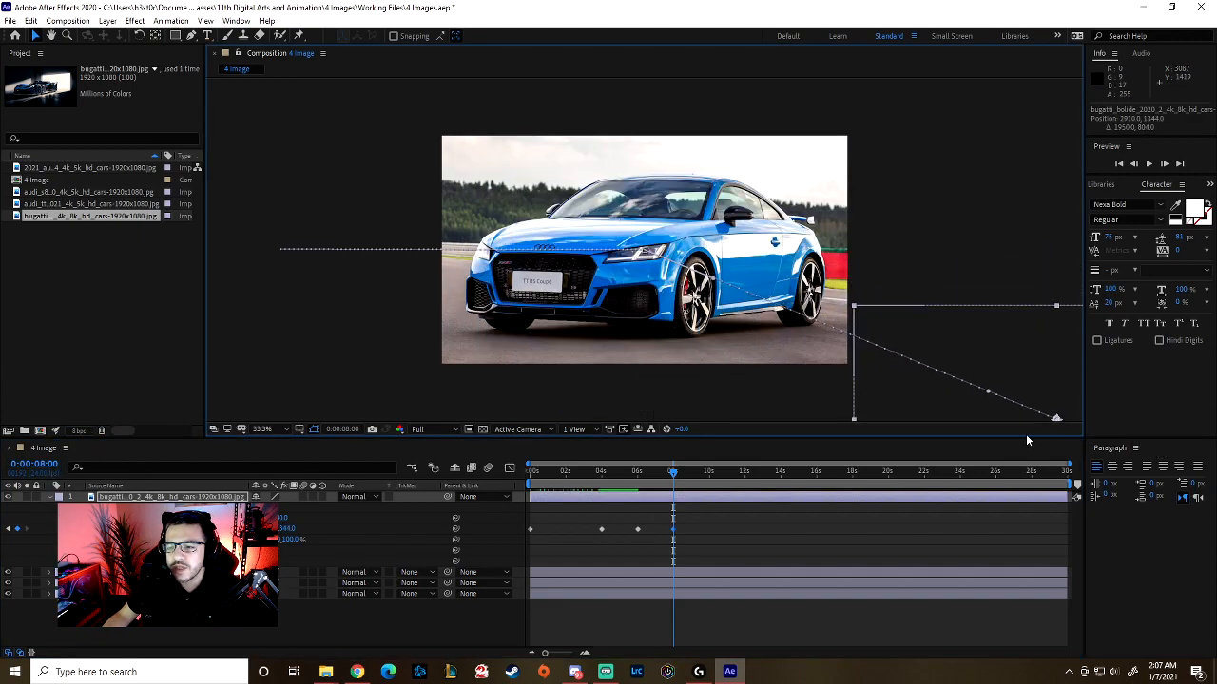
Step: Play back the Bugatti image's entrance and exit from the first frame, and check the frames around 0:00:08:00
drag(671, 474, 508, 477)
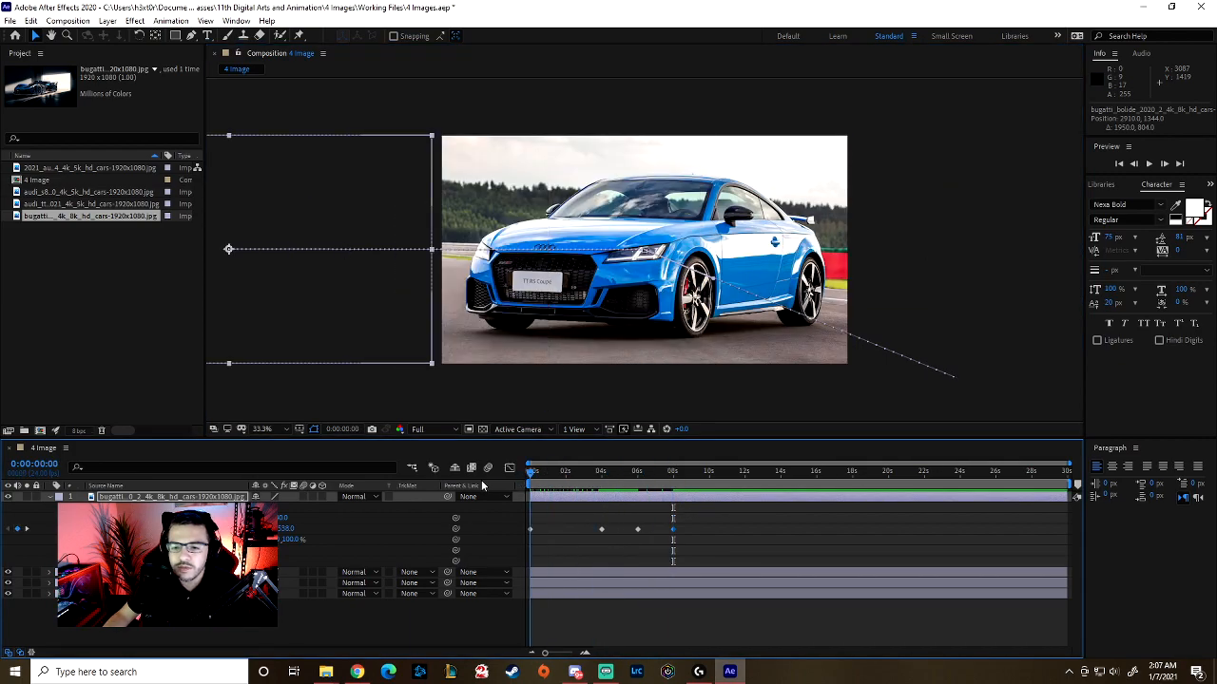
key(space)
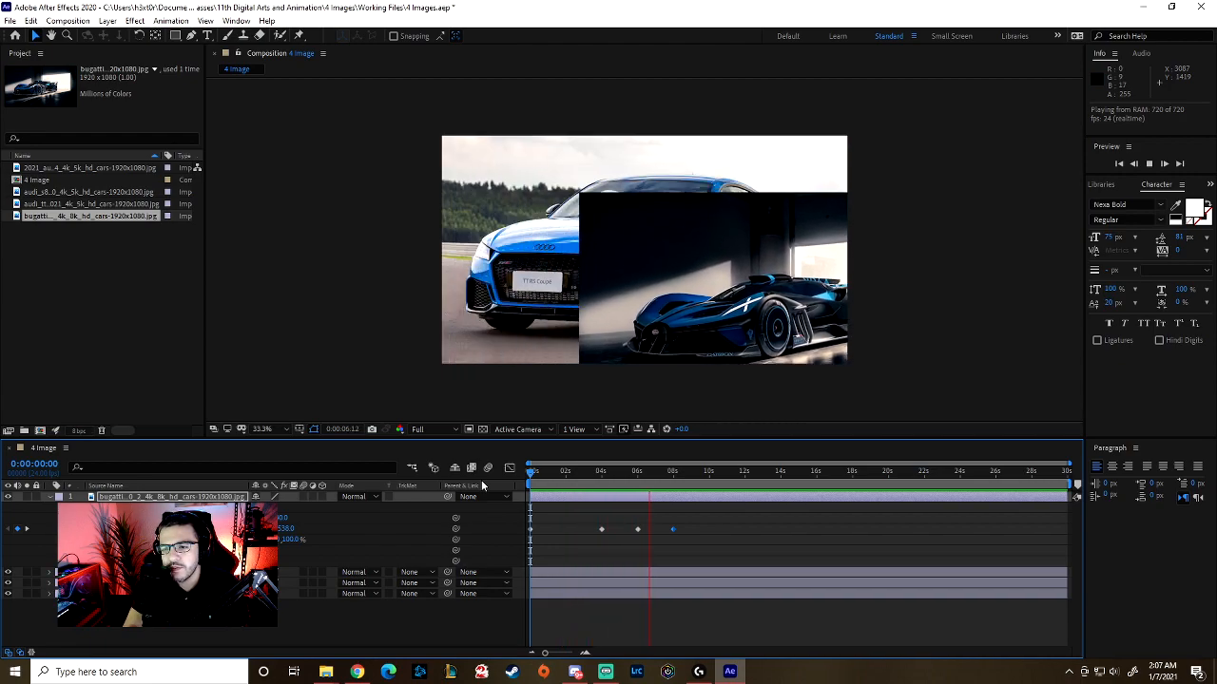
key(space)
key(space)
click(715, 474)
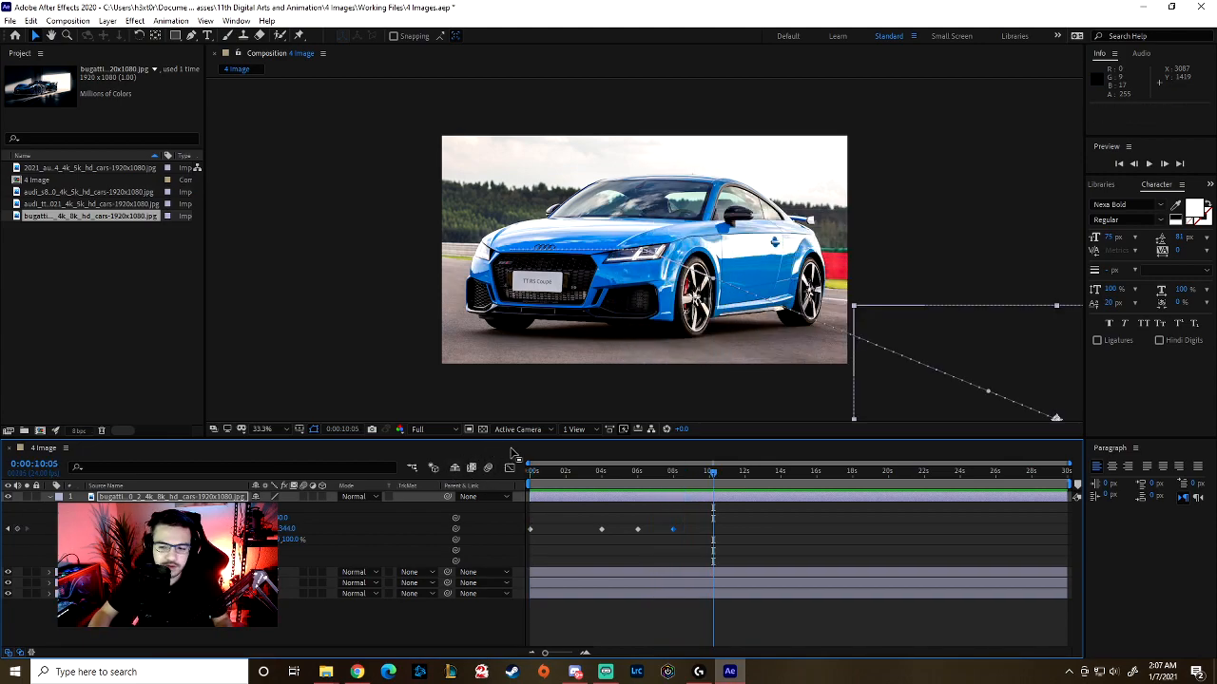
click(703, 480)
drag(703, 480, 673, 475)
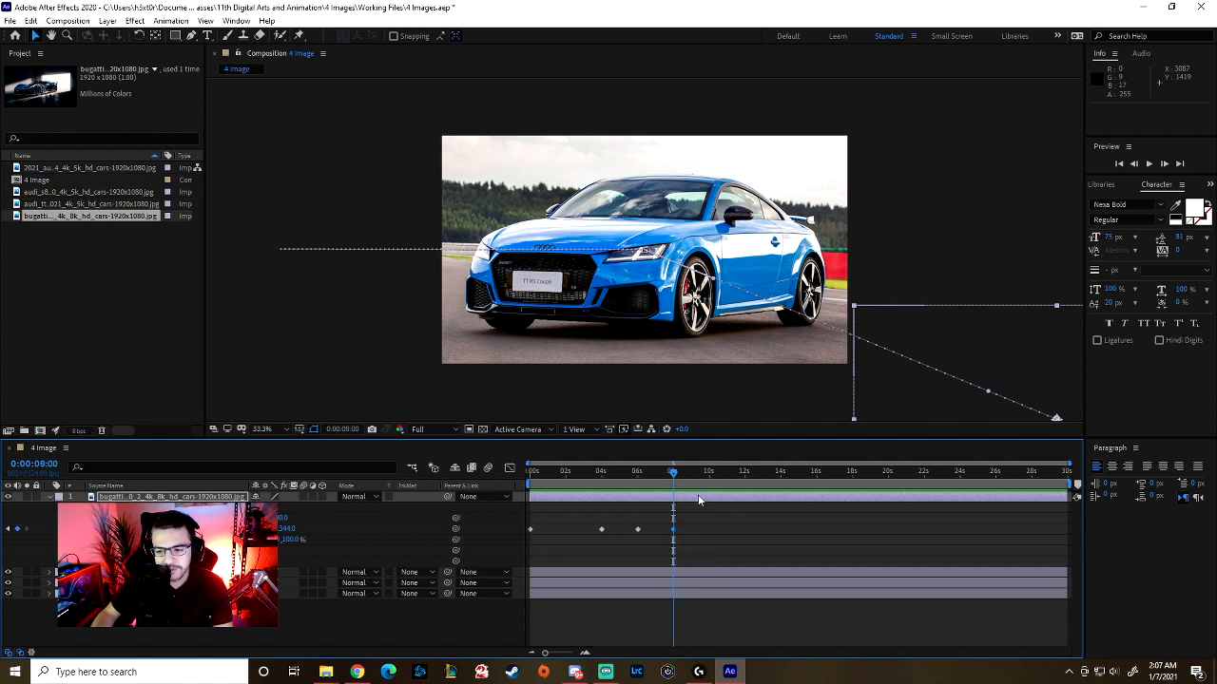
mouse_move(674, 474)
mouse_down()
mouse_move(530, 492)
mouse_move(673, 494)
mouse_up()
key(ctrl+Left)
key(ctrl+Left)
key(ctrl+Down)
key(ctrl+Up)
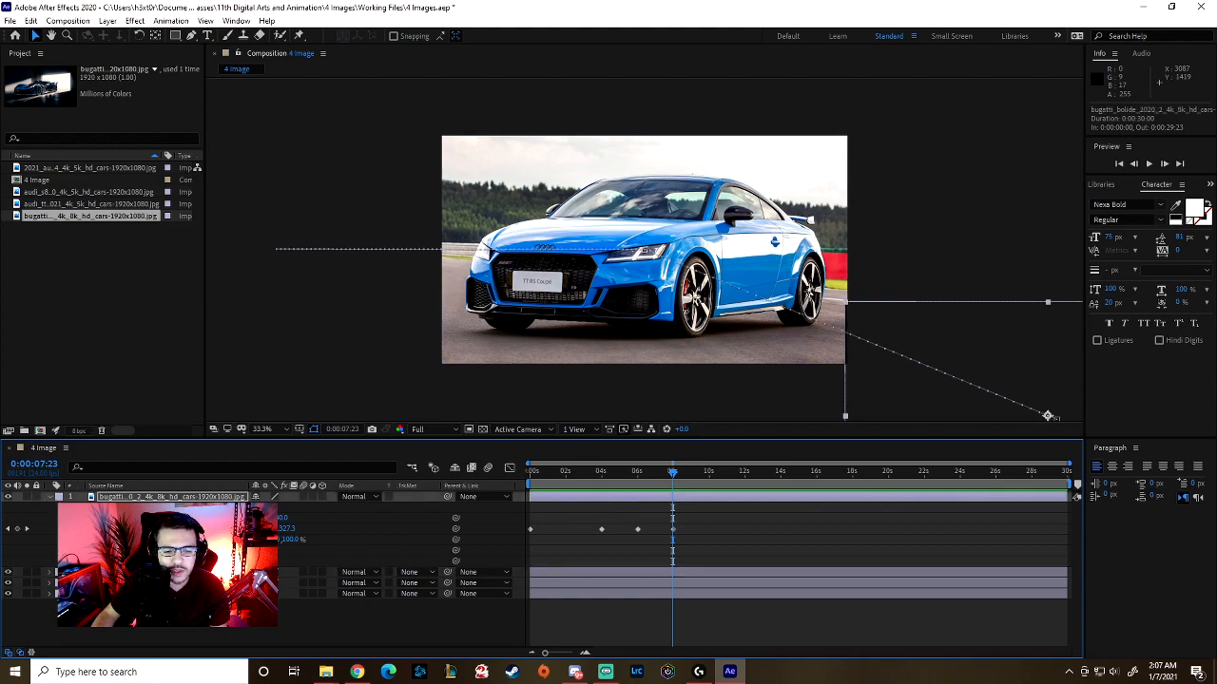
Step: Collapse the Bugatti layer's properties and set its label colour to Green
click(50, 497)
click(50, 501)
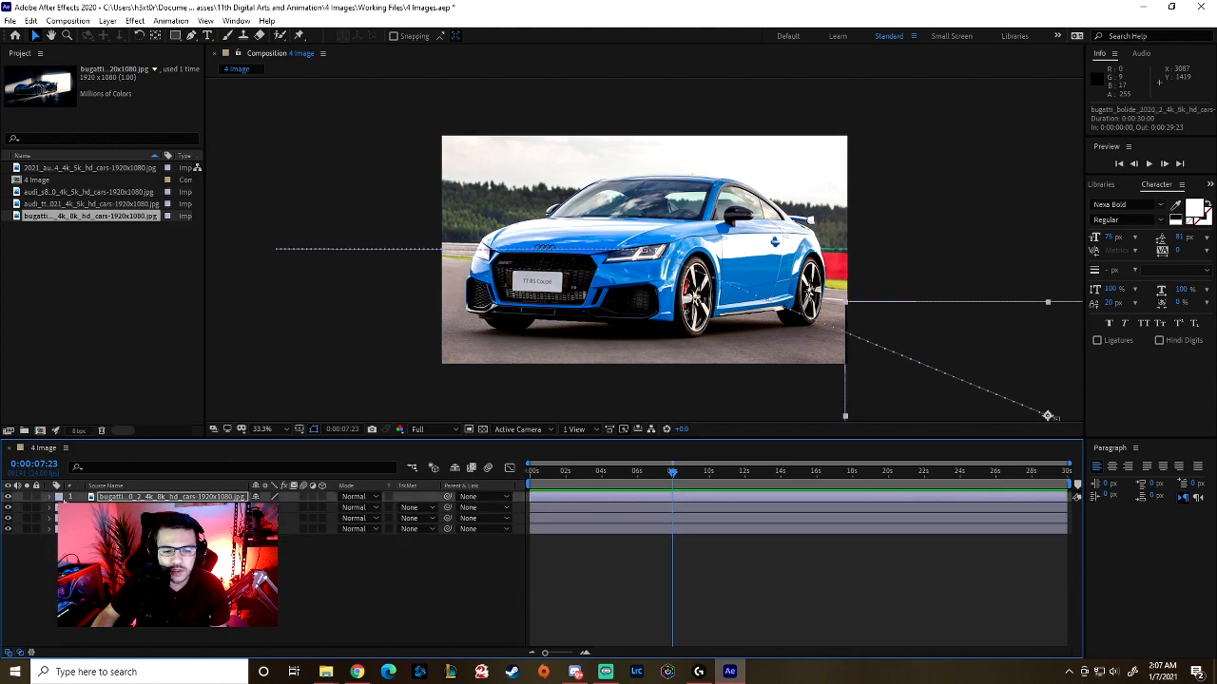
click(57, 498)
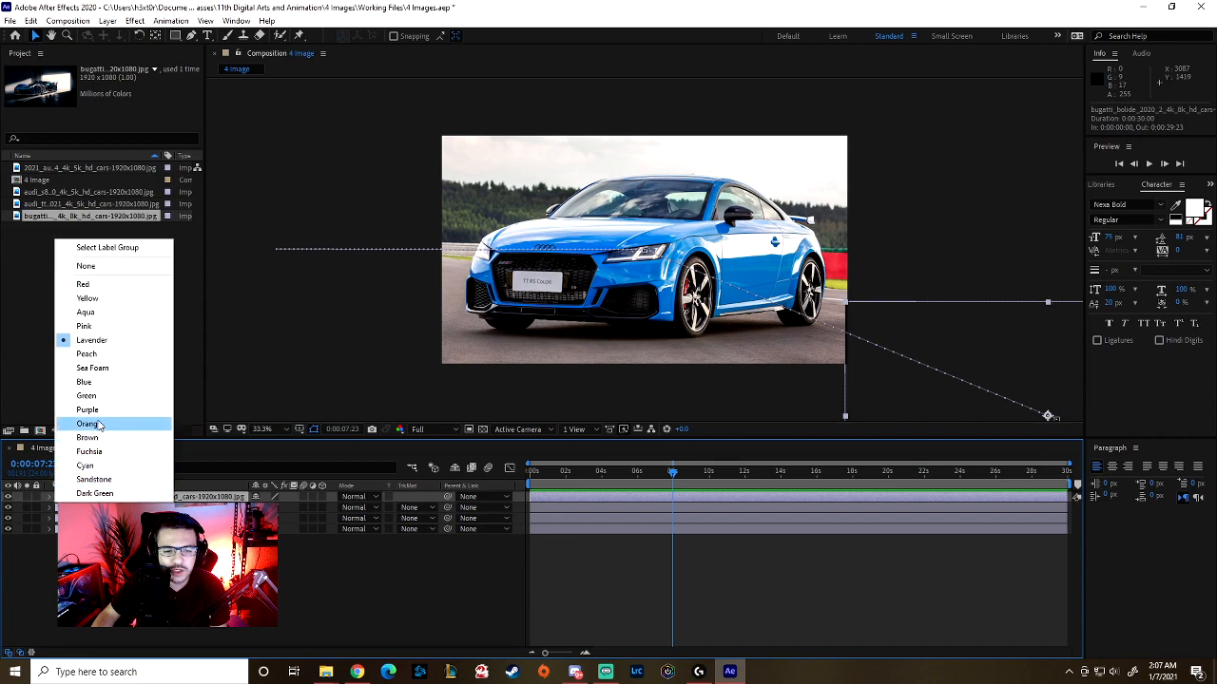
click(86, 395)
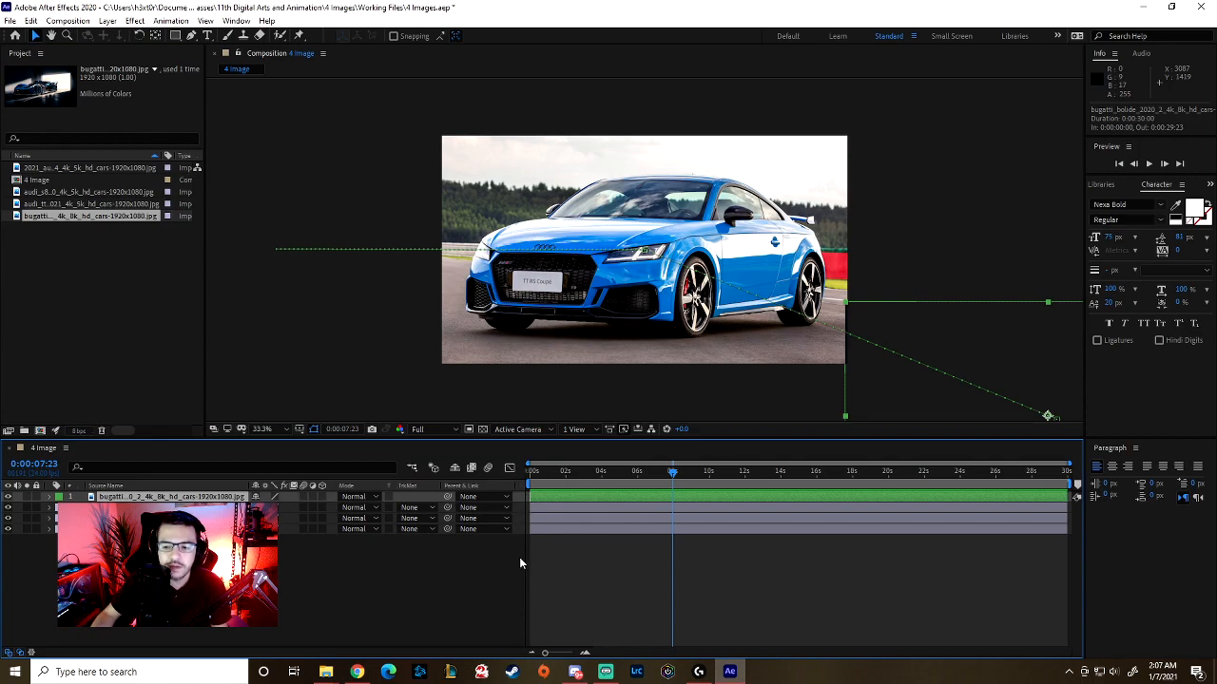
Step: Reveal the Audi TT RS layer's transform properties and start keyframing its Scale at 0:00:06:00
click(564, 508)
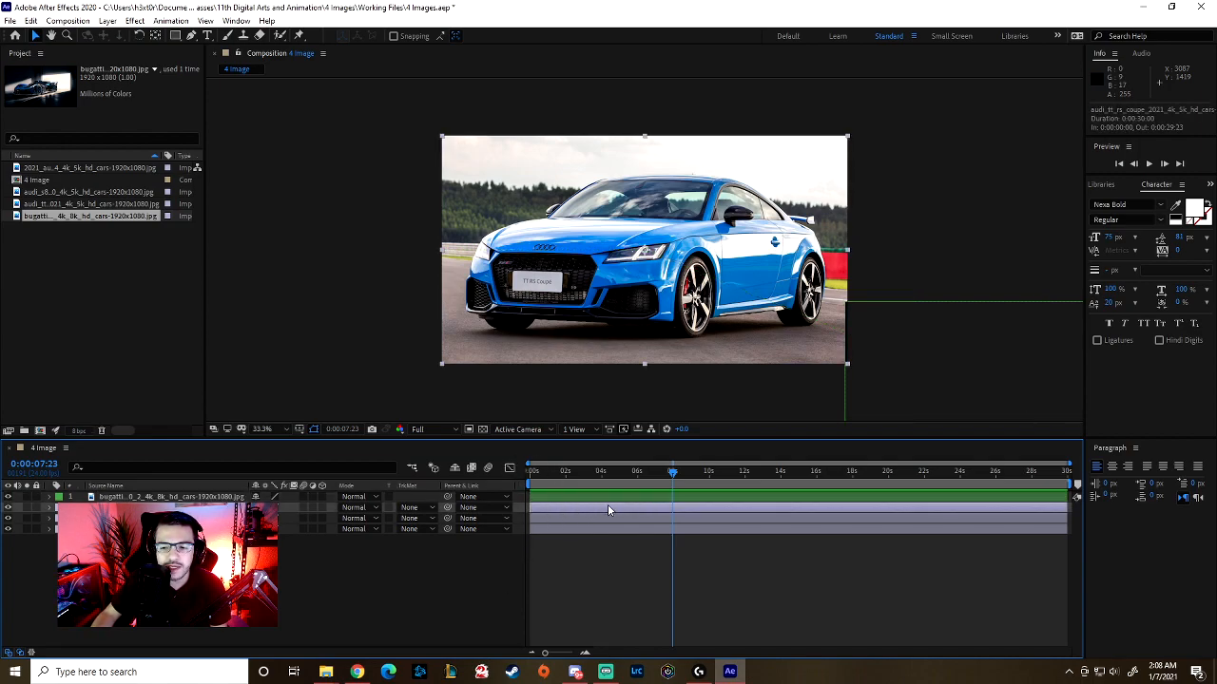
mouse_move(672, 473)
mouse_down()
mouse_move(579, 472)
mouse_move(672, 472)
mouse_up()
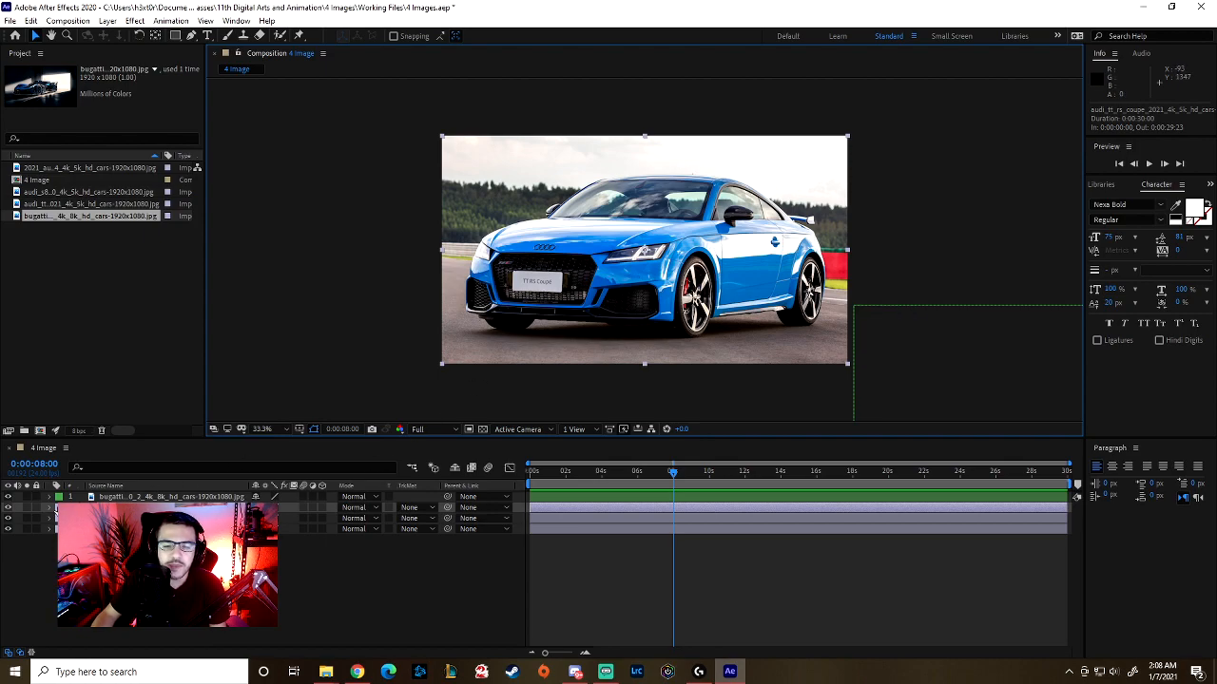
click(52, 508)
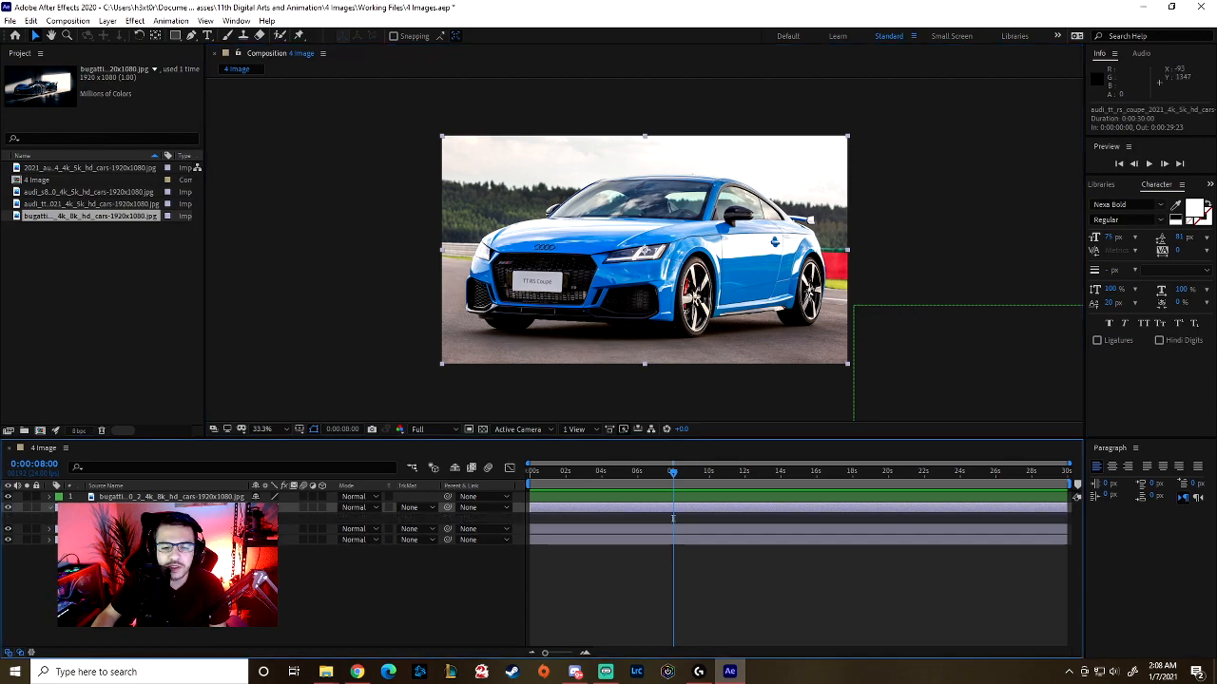
click(60, 519)
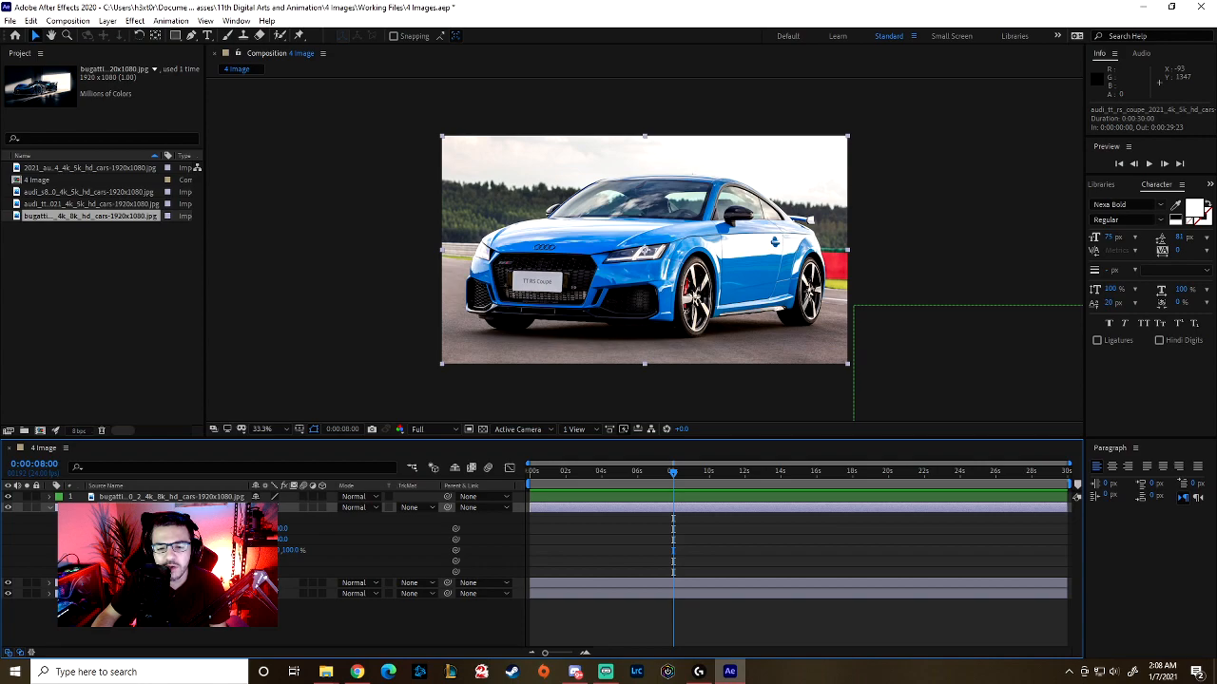
drag(673, 472, 637, 480)
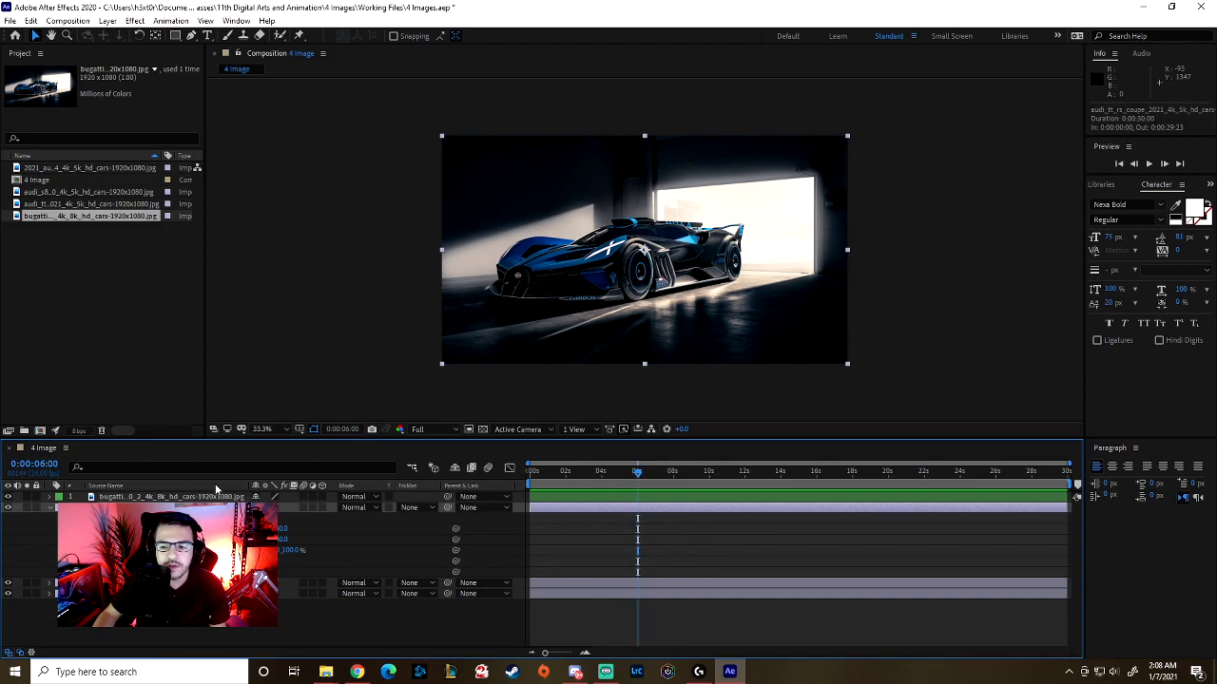
click(37, 465)
text(500)
key(Return)
click(66, 550)
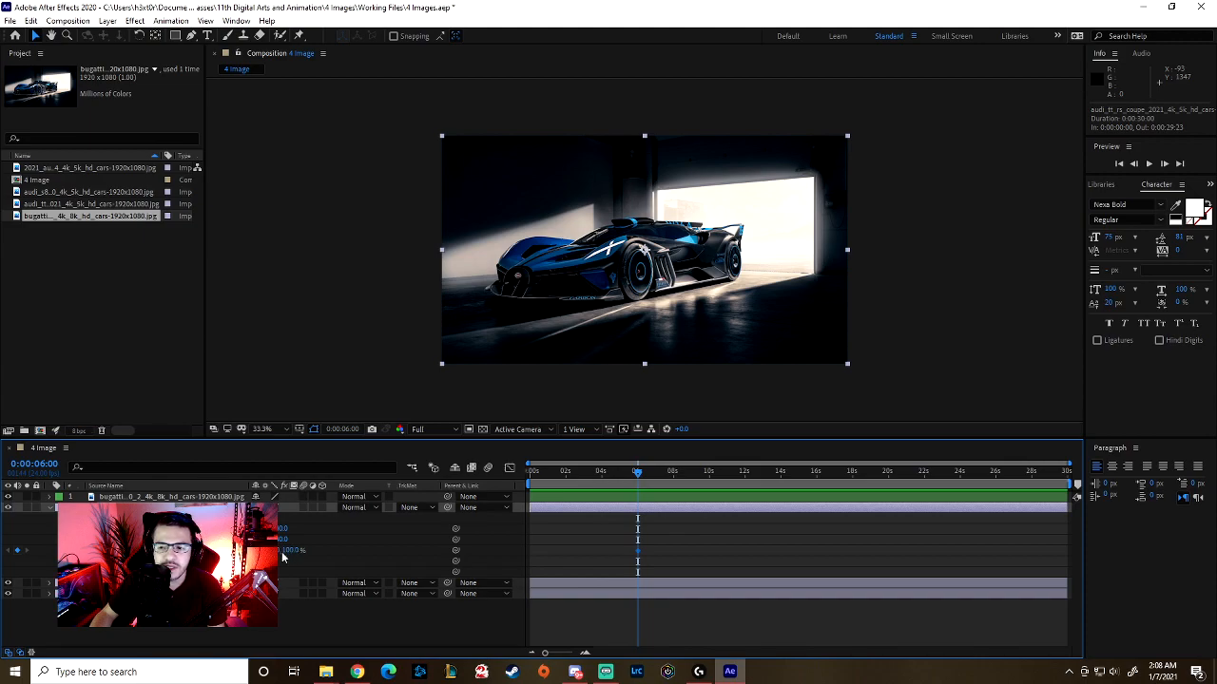
Step: Hide the Bugatti layer and the two lowest layers so that only the Audi TT RS image is shown
click(7, 497)
click(8, 497)
click(8, 498)
click(8, 497)
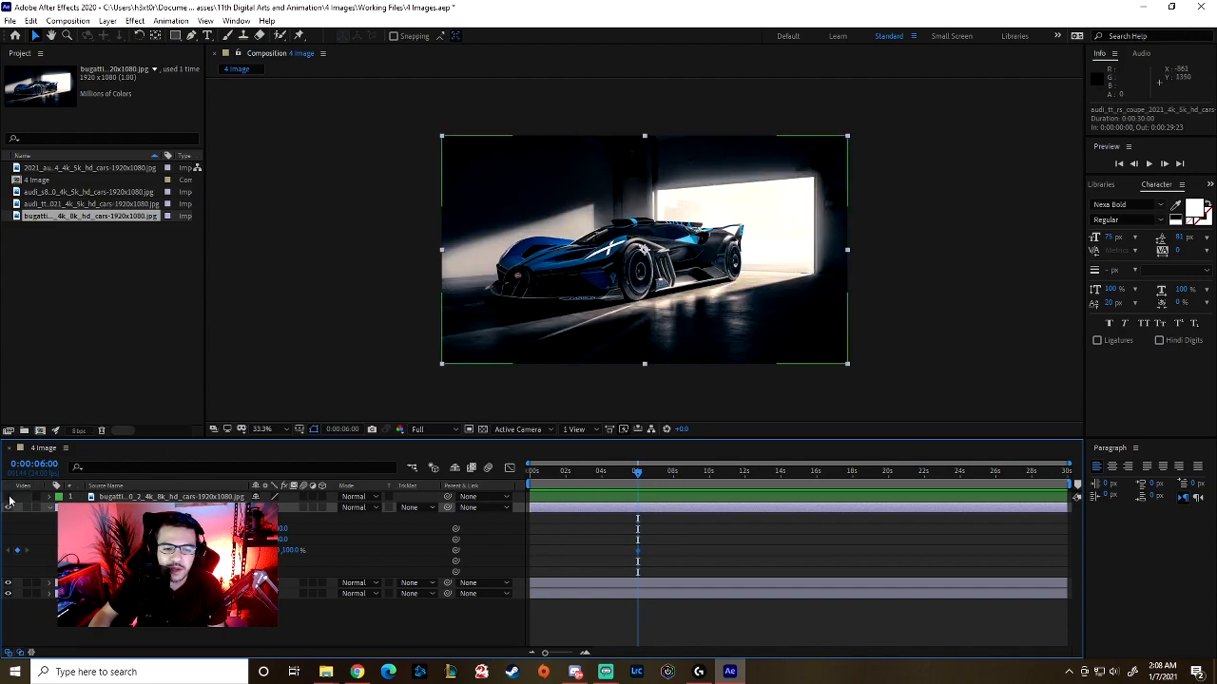
click(8, 497)
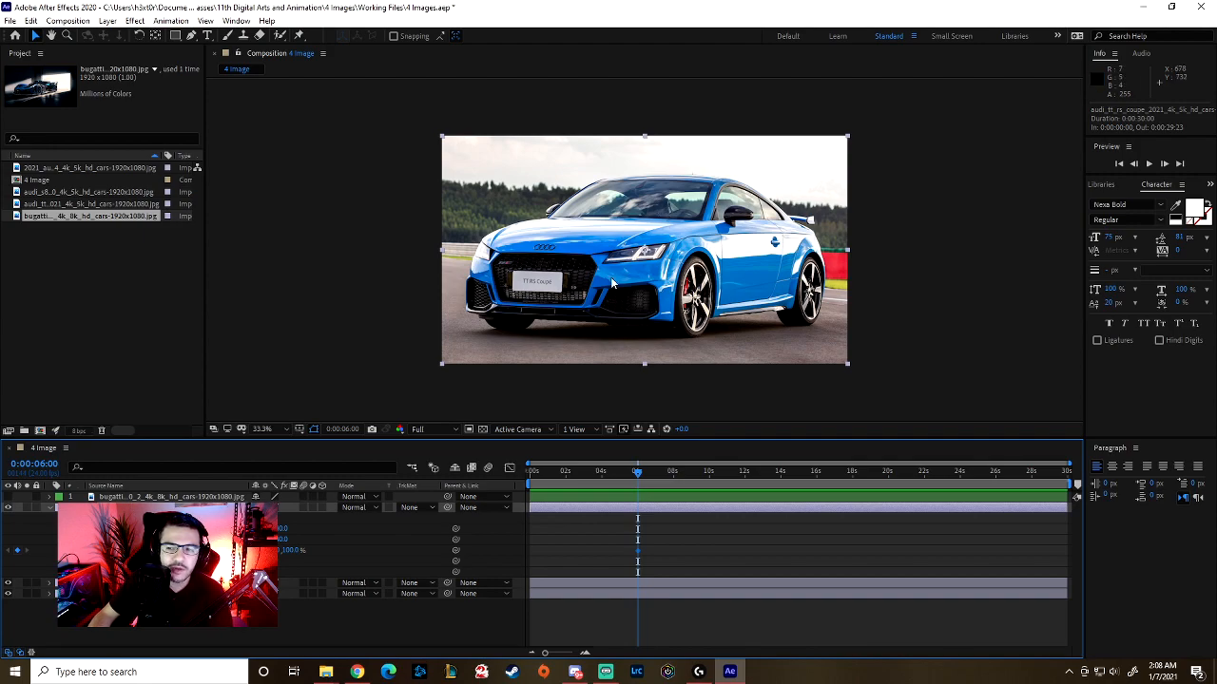
click(7, 584)
click(8, 594)
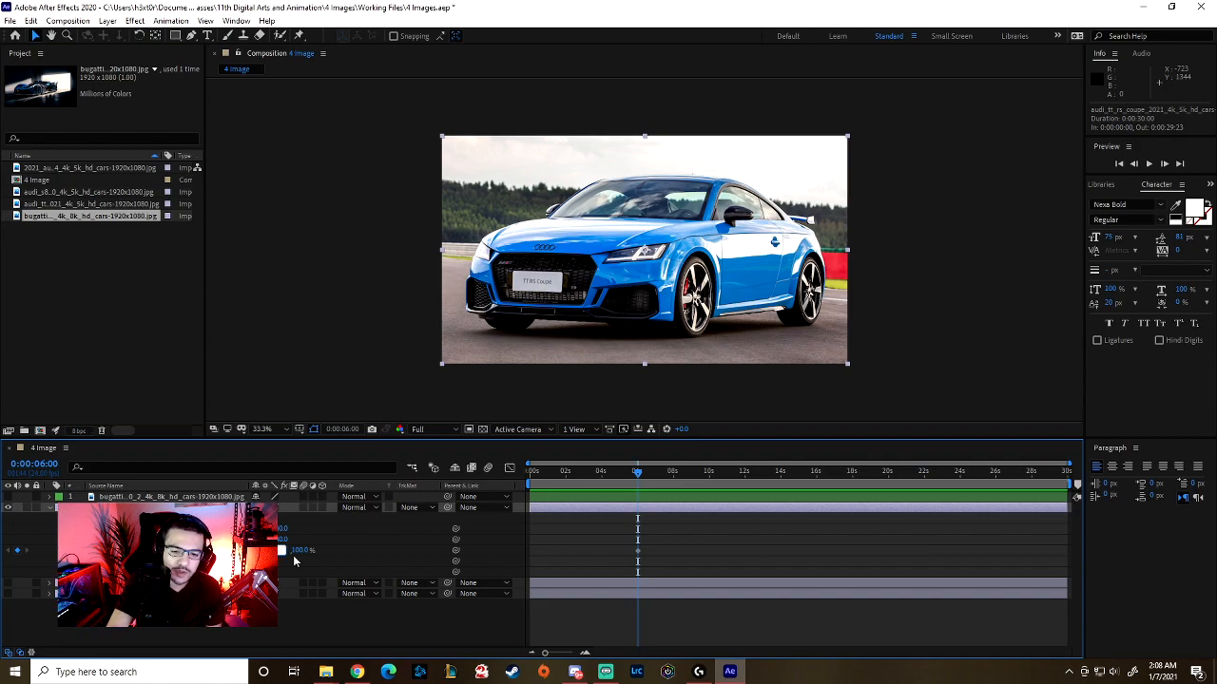
Step: Set the Audi TT RS layer's Scale to 0% at 0:00:06:00 and to 100% at 0:00:08:00
text(0)
key(Return)
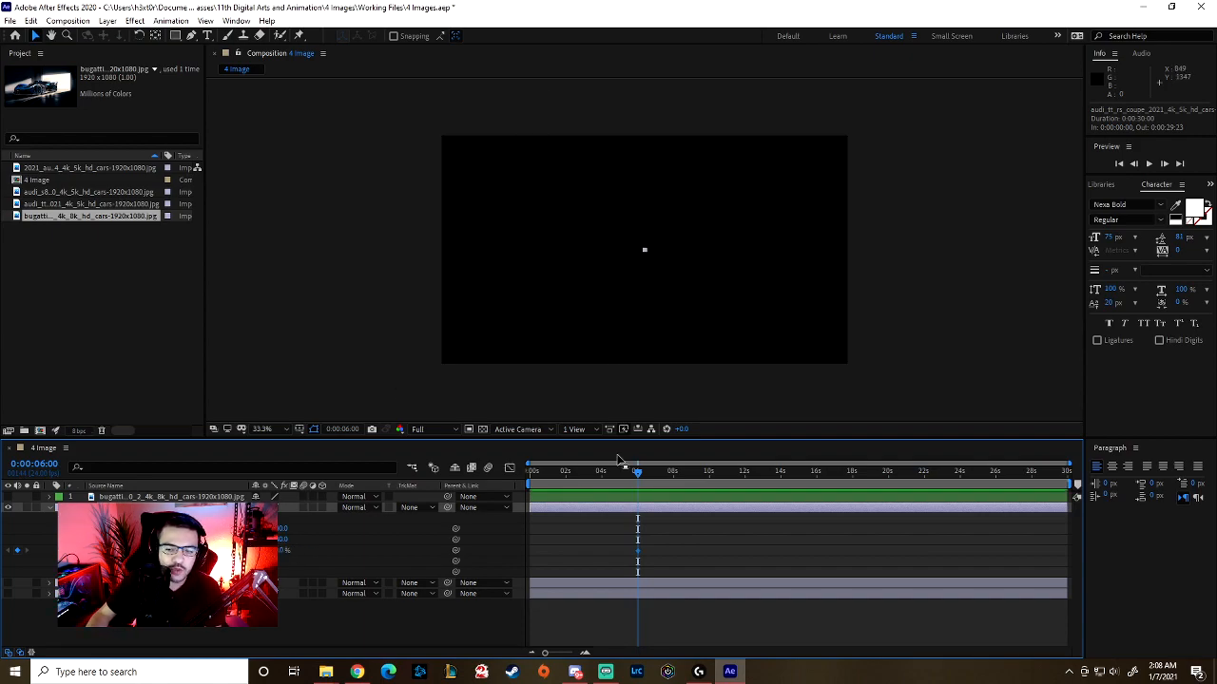
drag(638, 472, 675, 482)
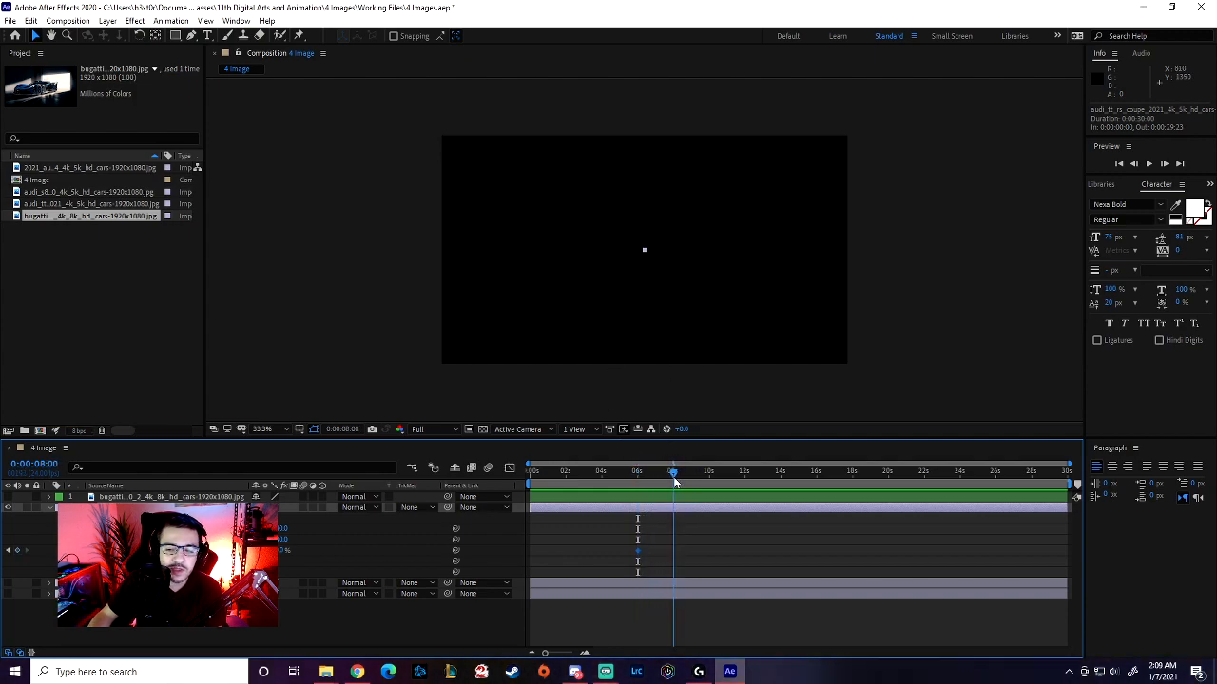
click(36, 464)
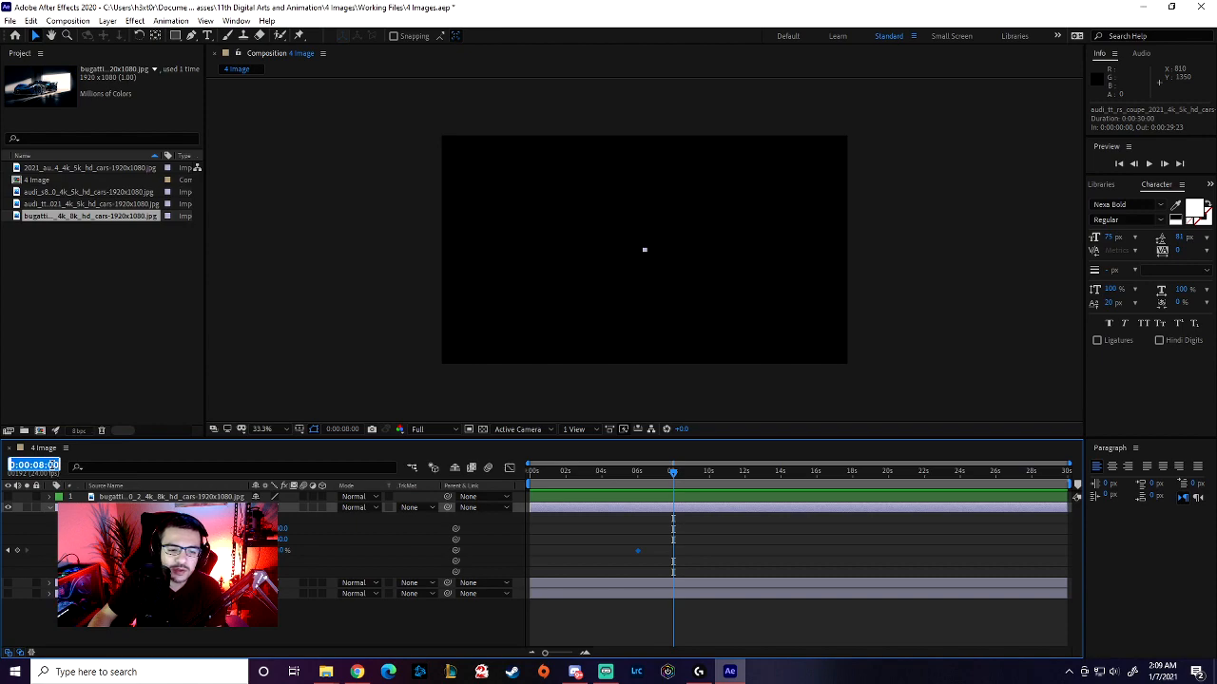
text(80)
key(Return)
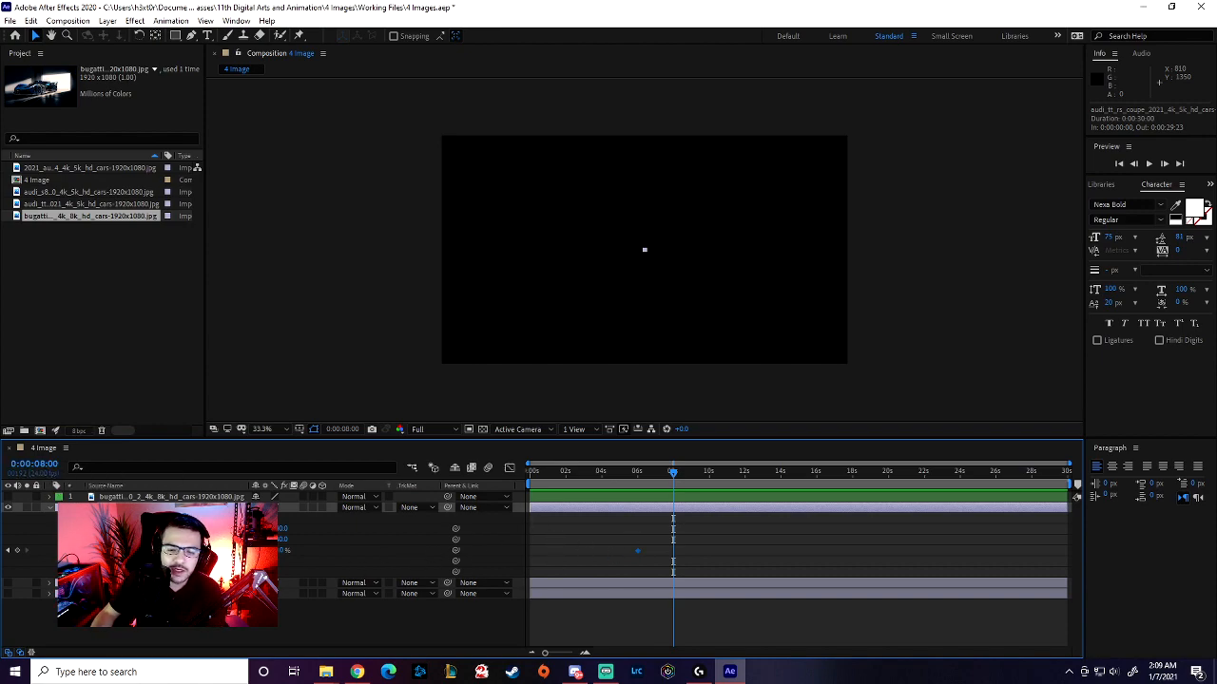
click(267, 550)
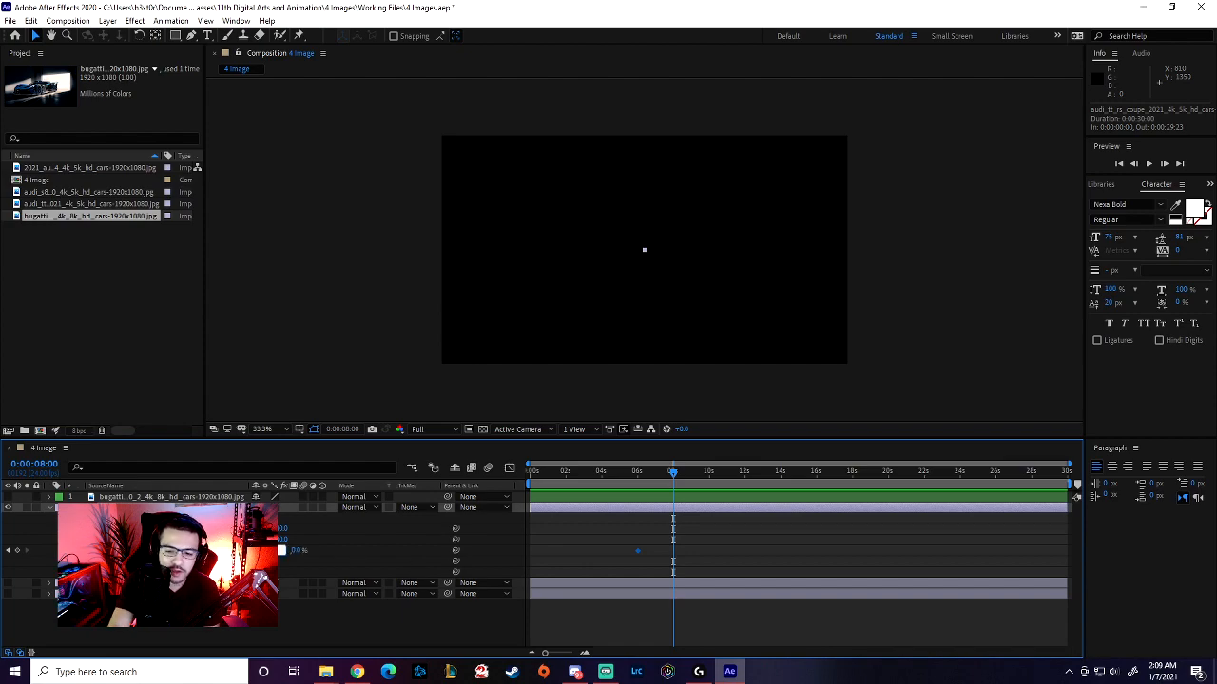
text(100)
key(Return)
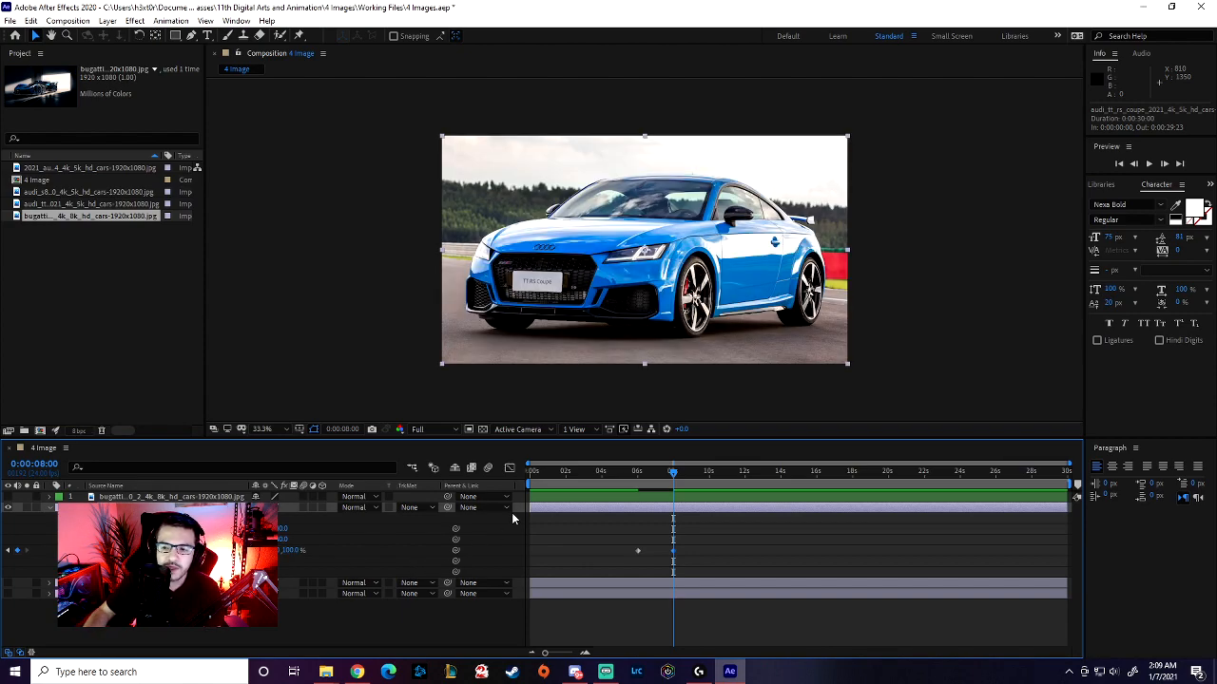
Step: Preview the Audi TT RS image scaling up, starting shortly before 0:00:06:00
drag(675, 485, 618, 485)
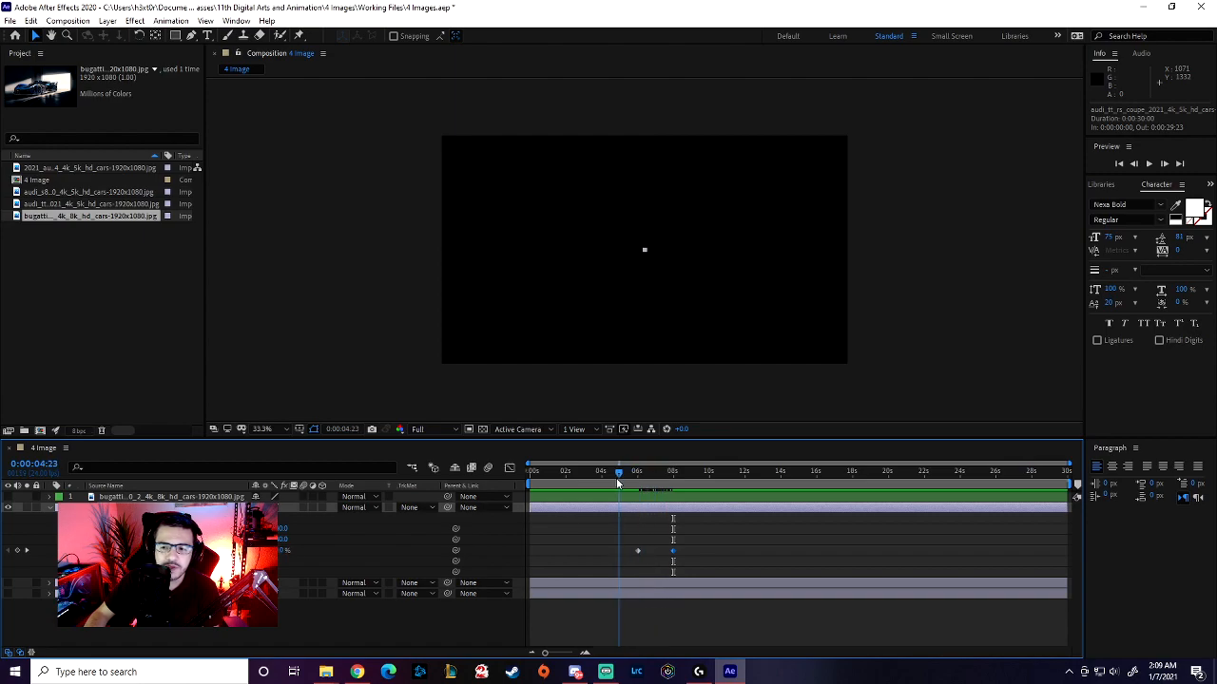
key(space)
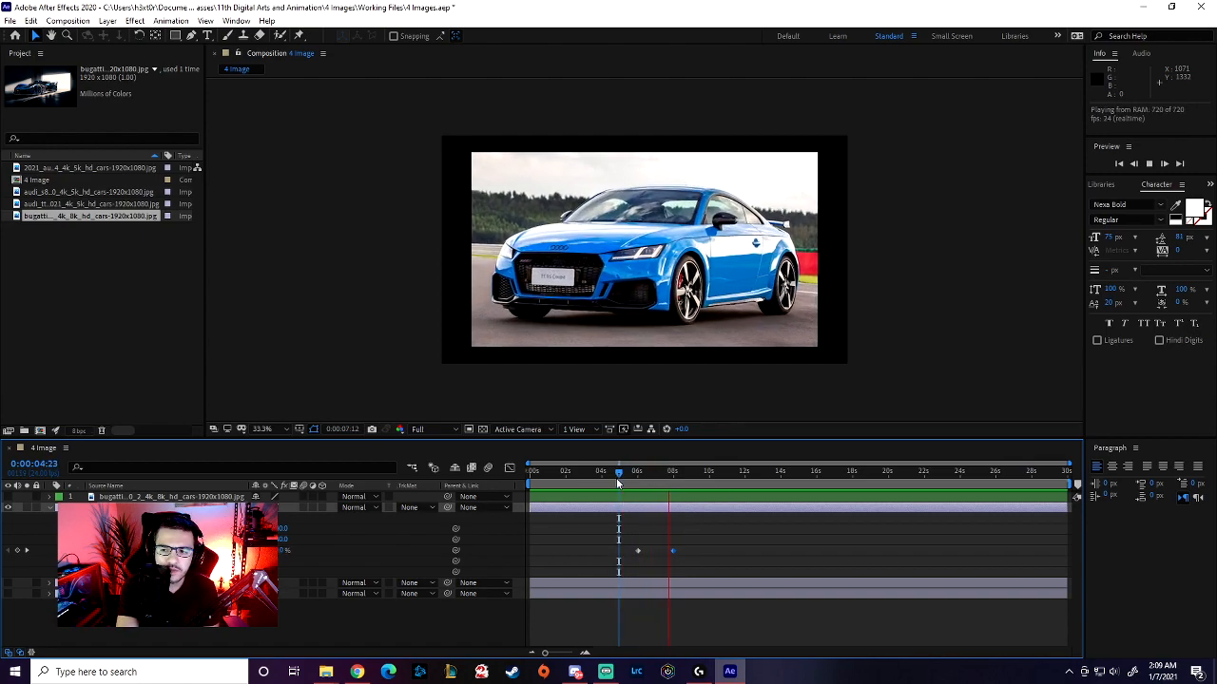
key(space)
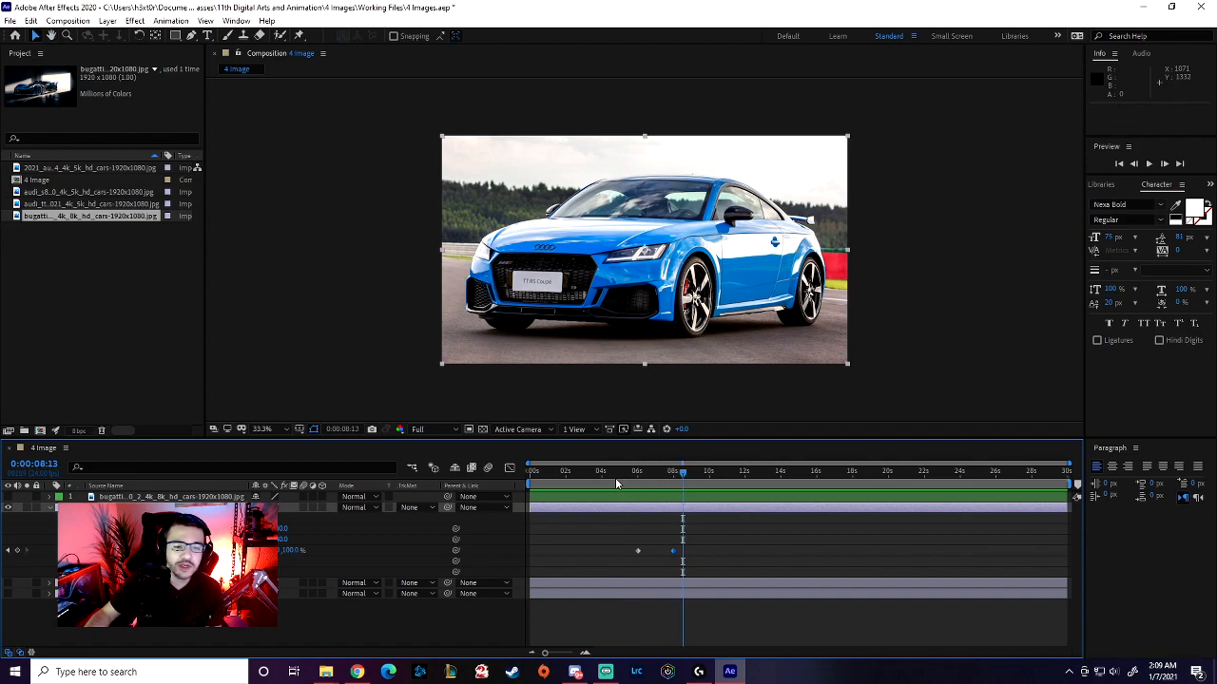
Step: Add a holding Scale keyframe to the Audi TT RS layer at 0:00:10:00
mouse_move(685, 472)
mouse_down()
mouse_move(674, 472)
mouse_move(709, 475)
mouse_up()
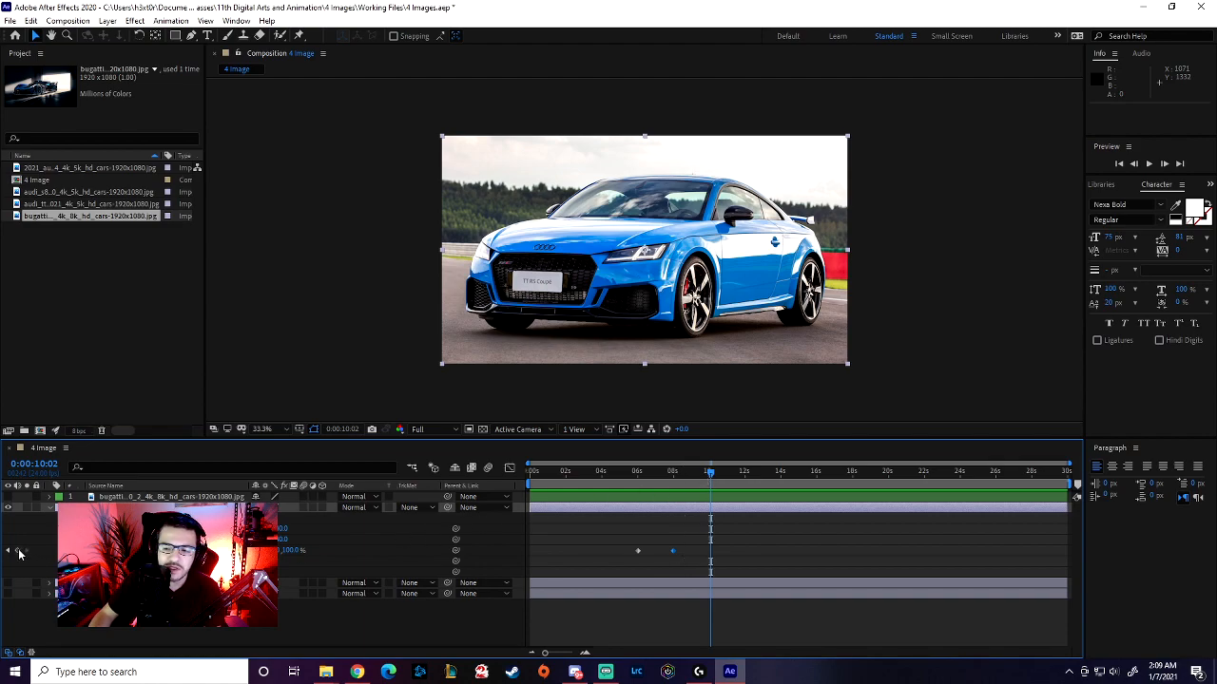
click(34, 464)
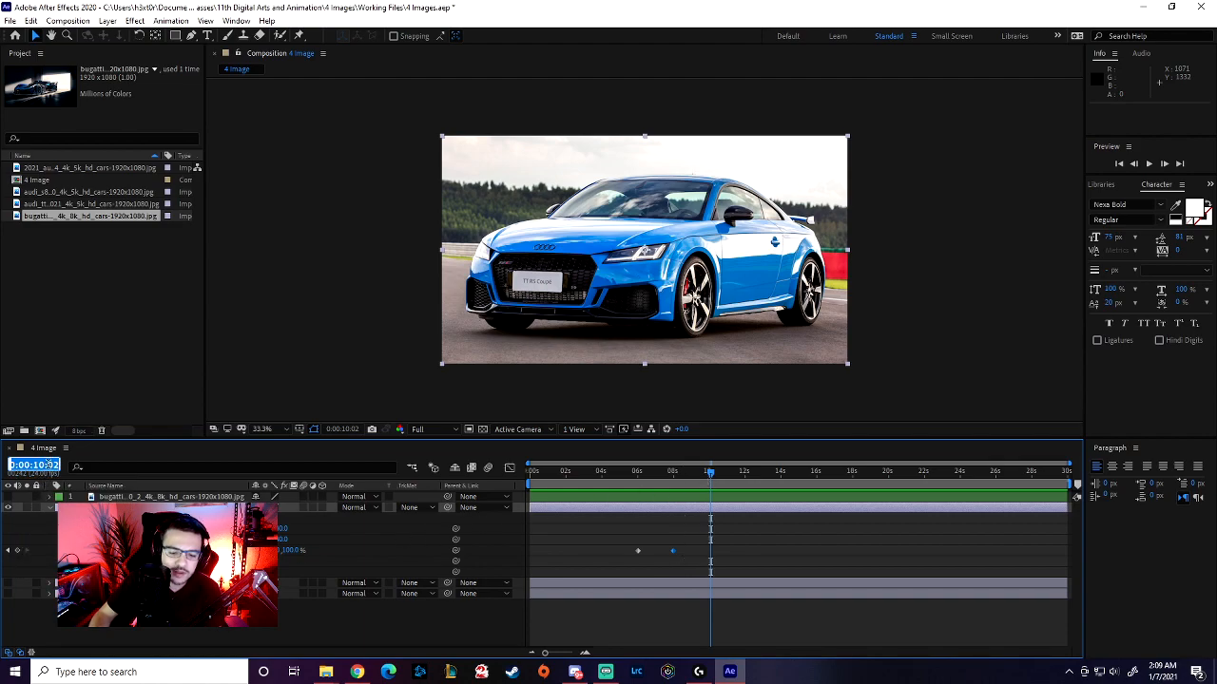
text(1000)
key(Return)
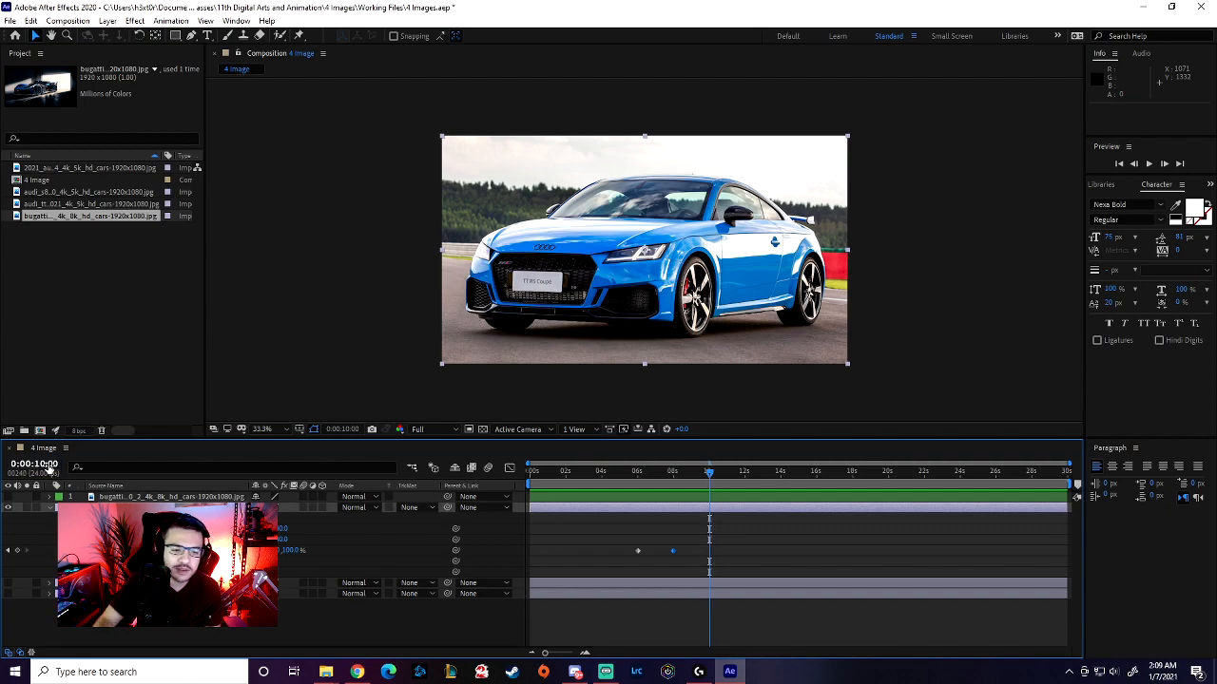
Step: Preview the Audi TT RS image's hold at full size between 0:00:08:00 and 0:00:10:00
drag(711, 521, 667, 485)
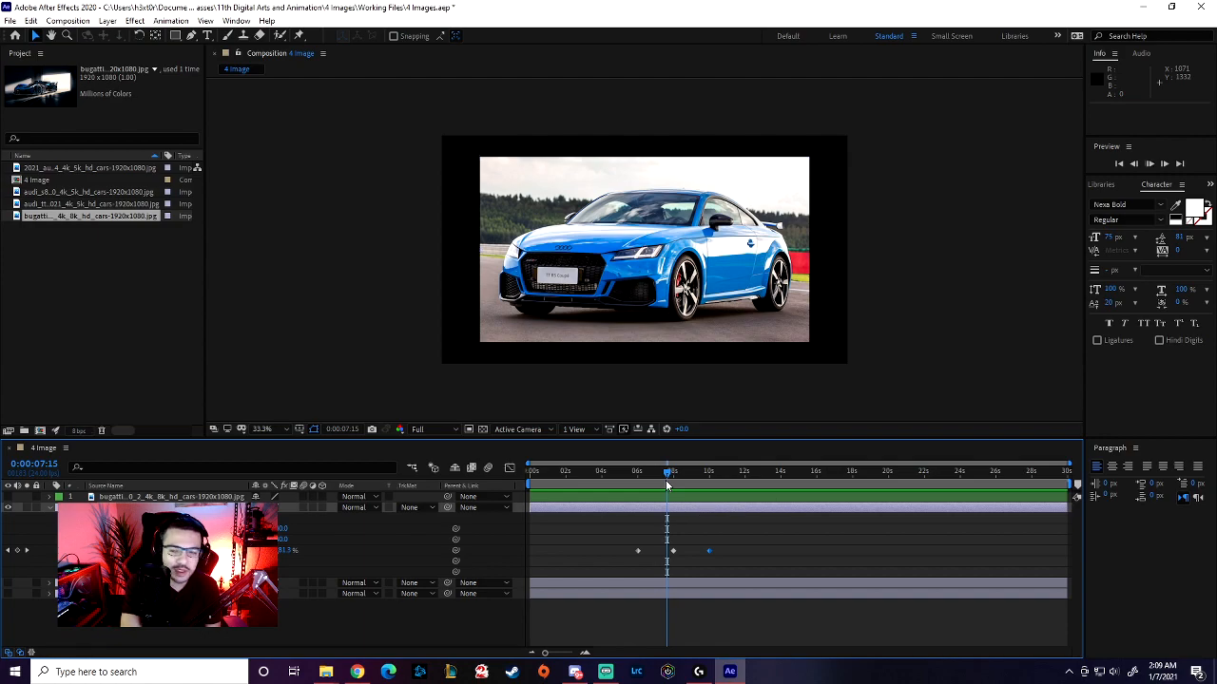
key(space)
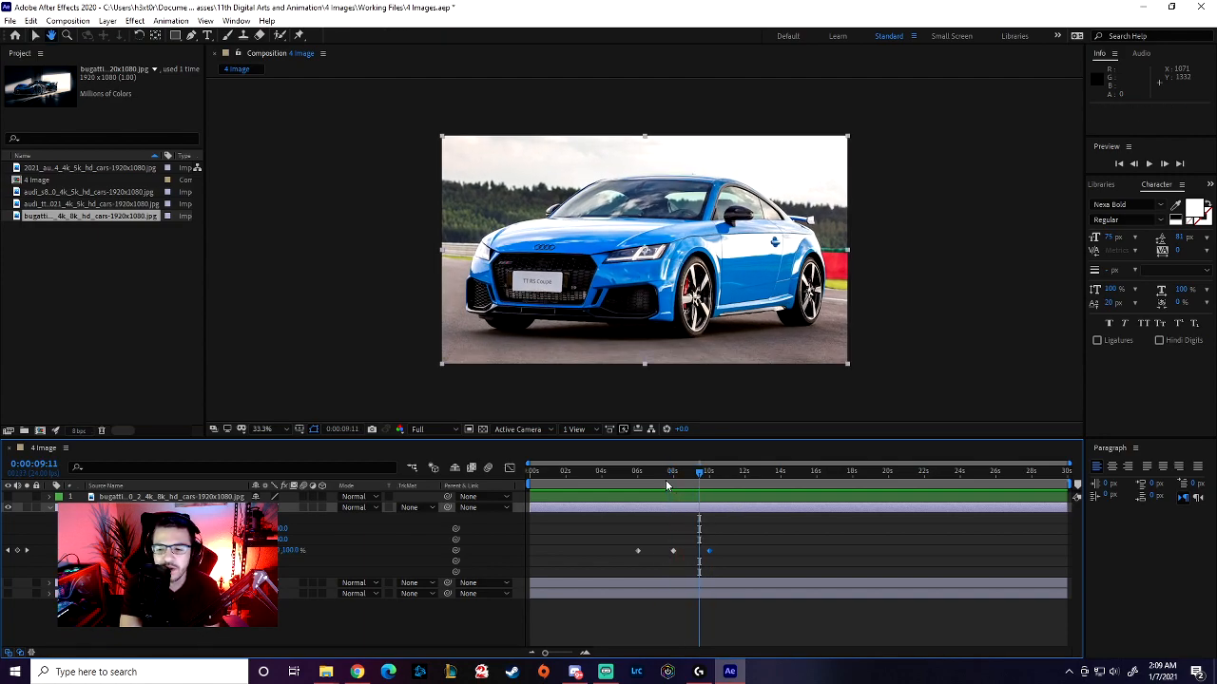
key(space)
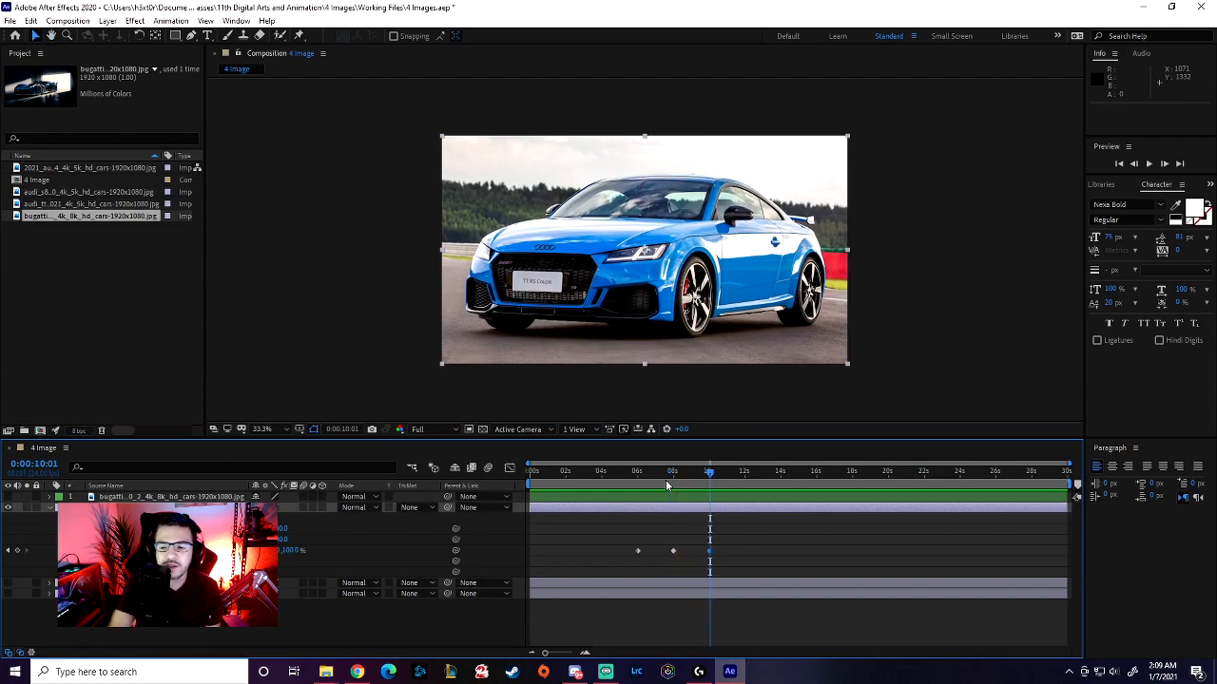
Step: At 0:00:12:00, set the Audi TT RS layer's Scale to 0%
click(34, 464)
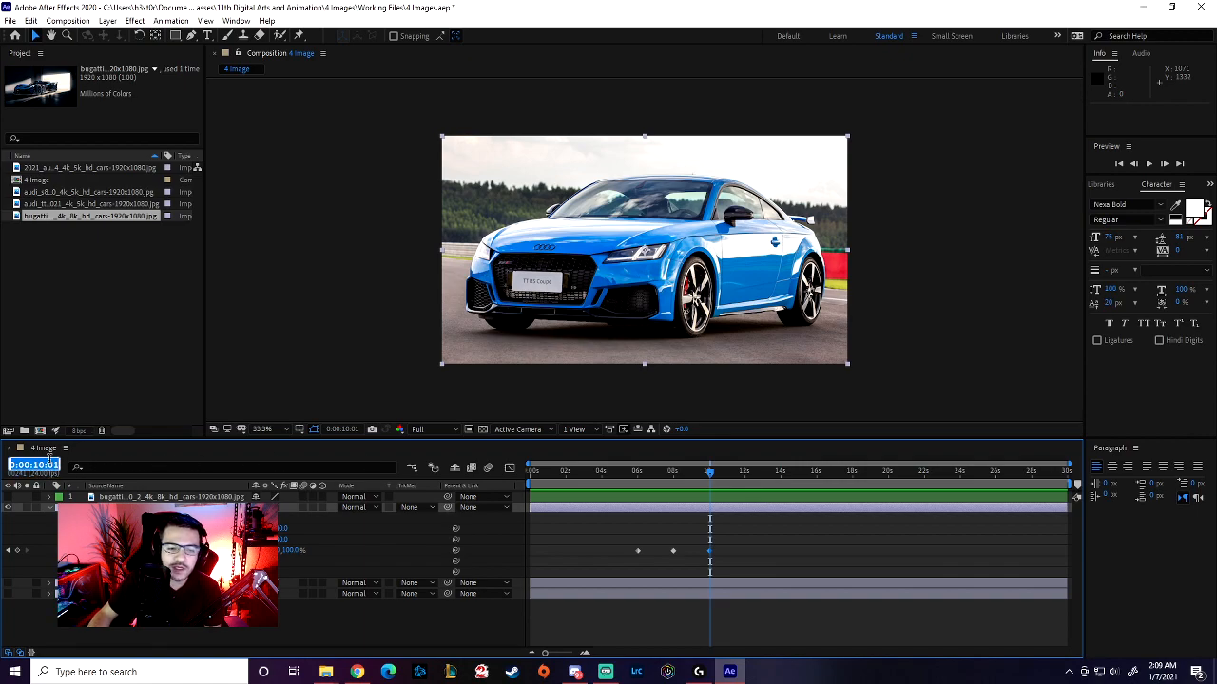
text(1200)
key(Return)
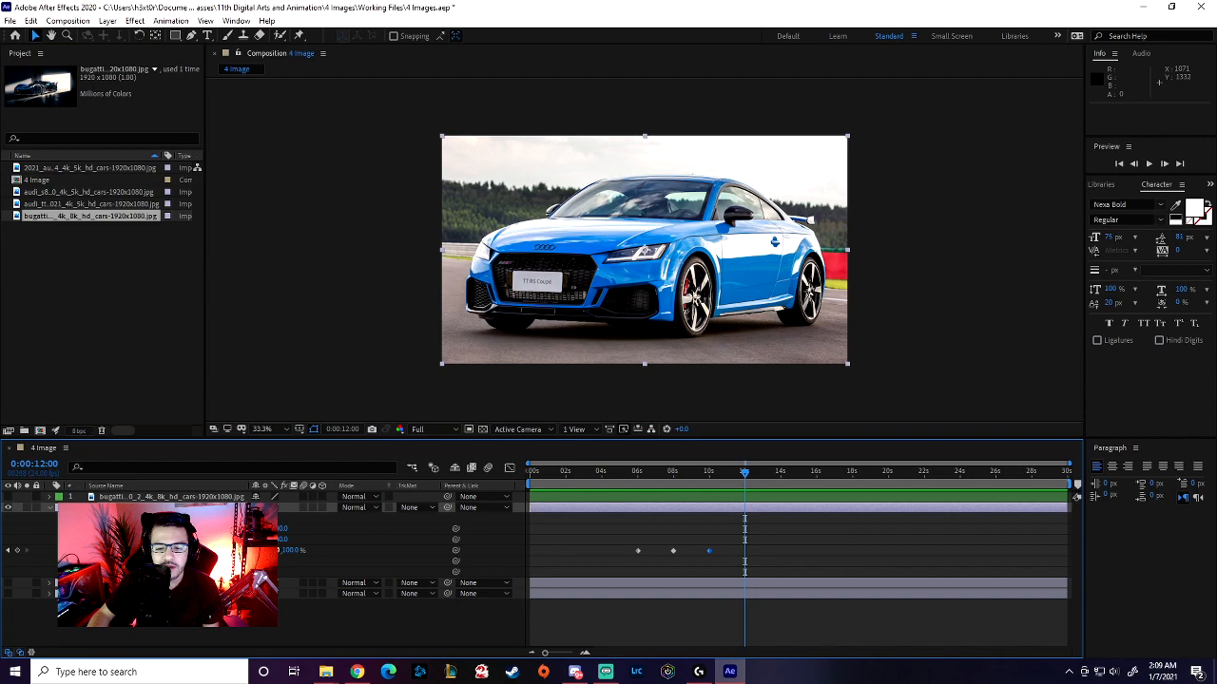
text(0)
key(Return)
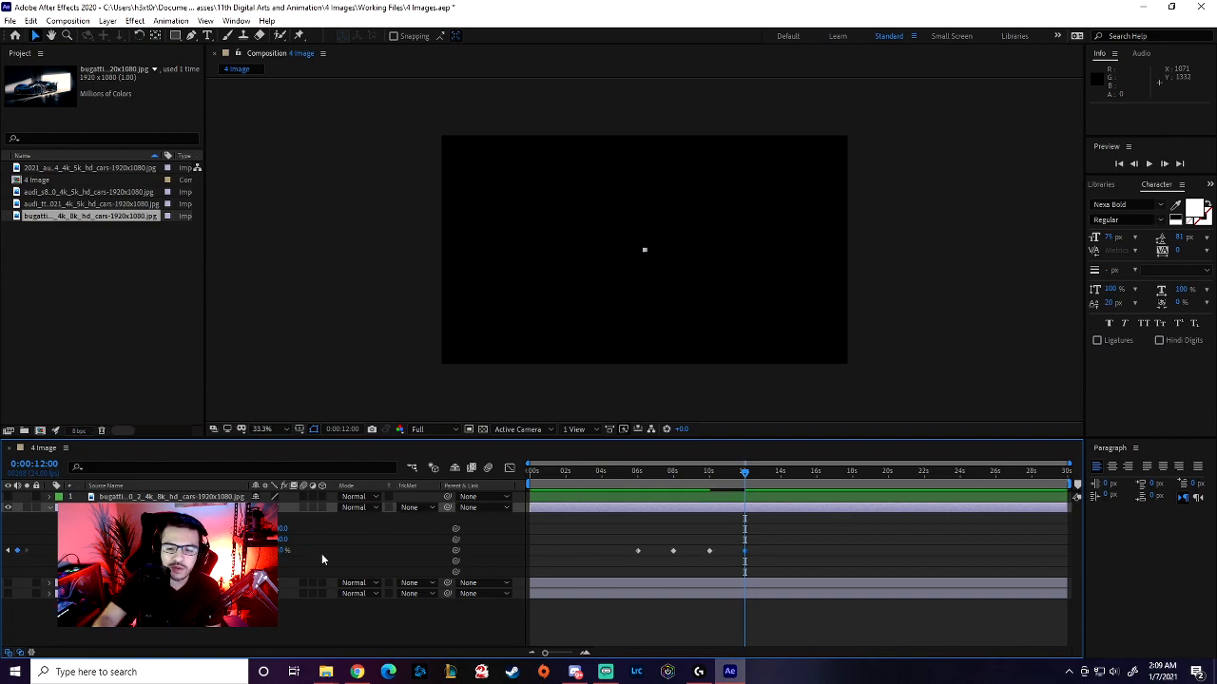
Step: Play back the Audi TT RS image's full scale-up and scale-down from about 0:00:04:00
drag(739, 478, 603, 483)
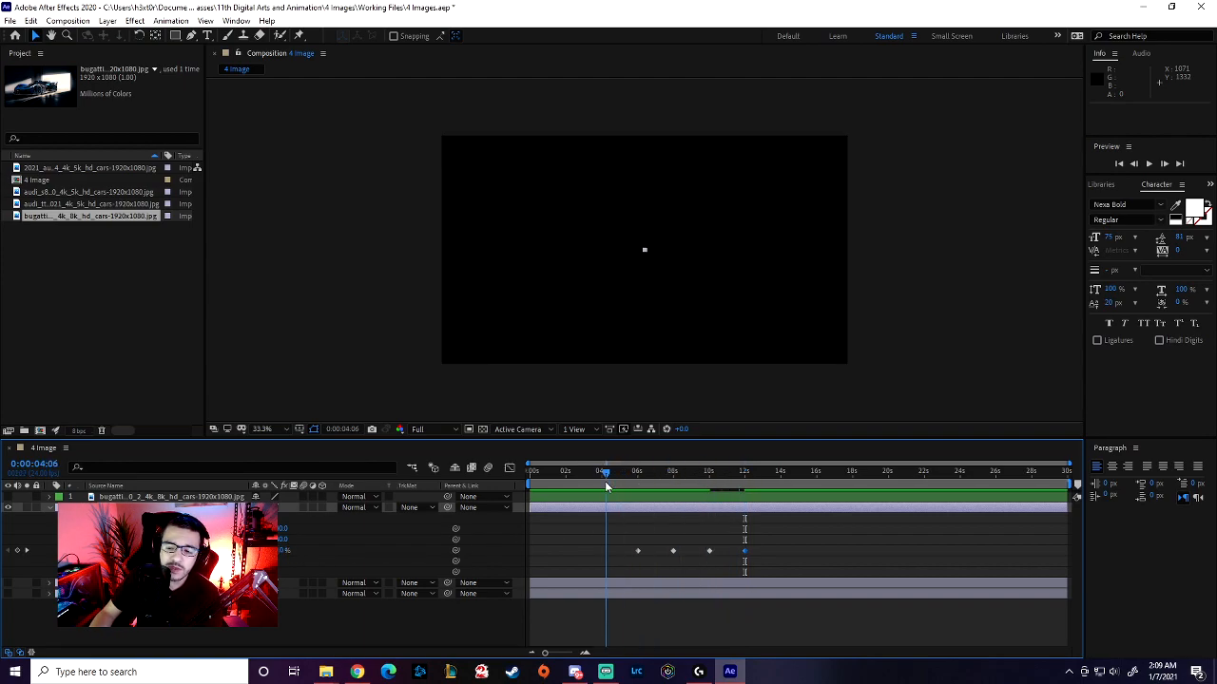
key(space)
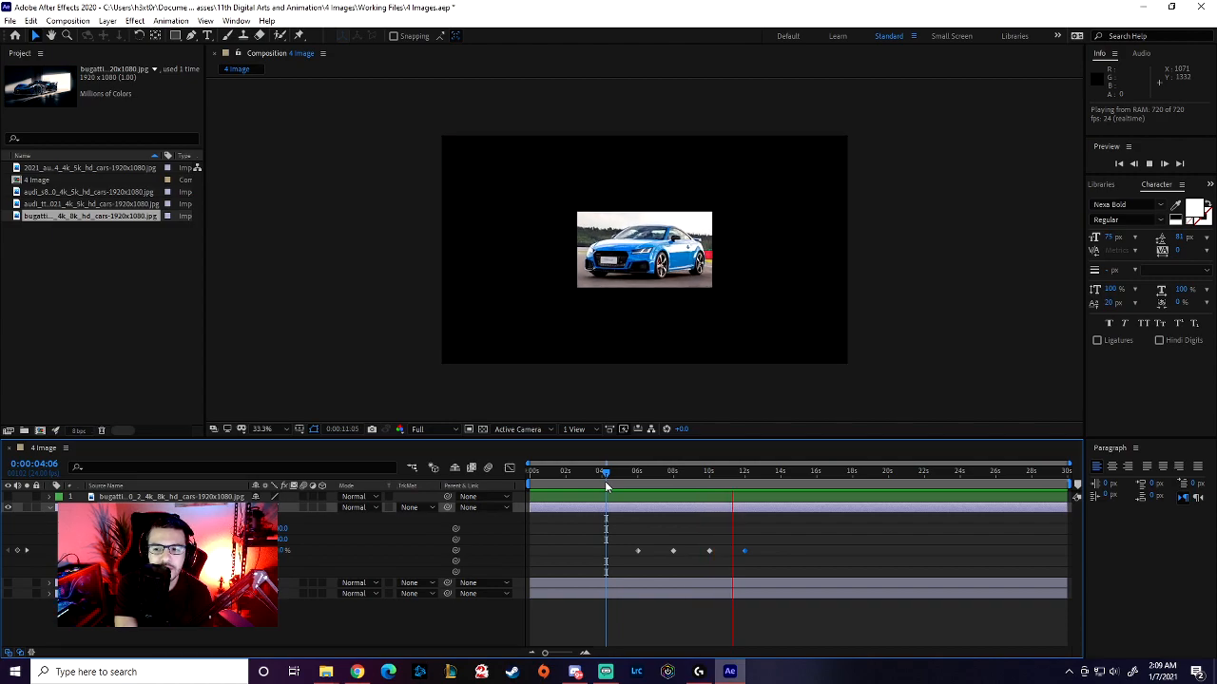
key(space)
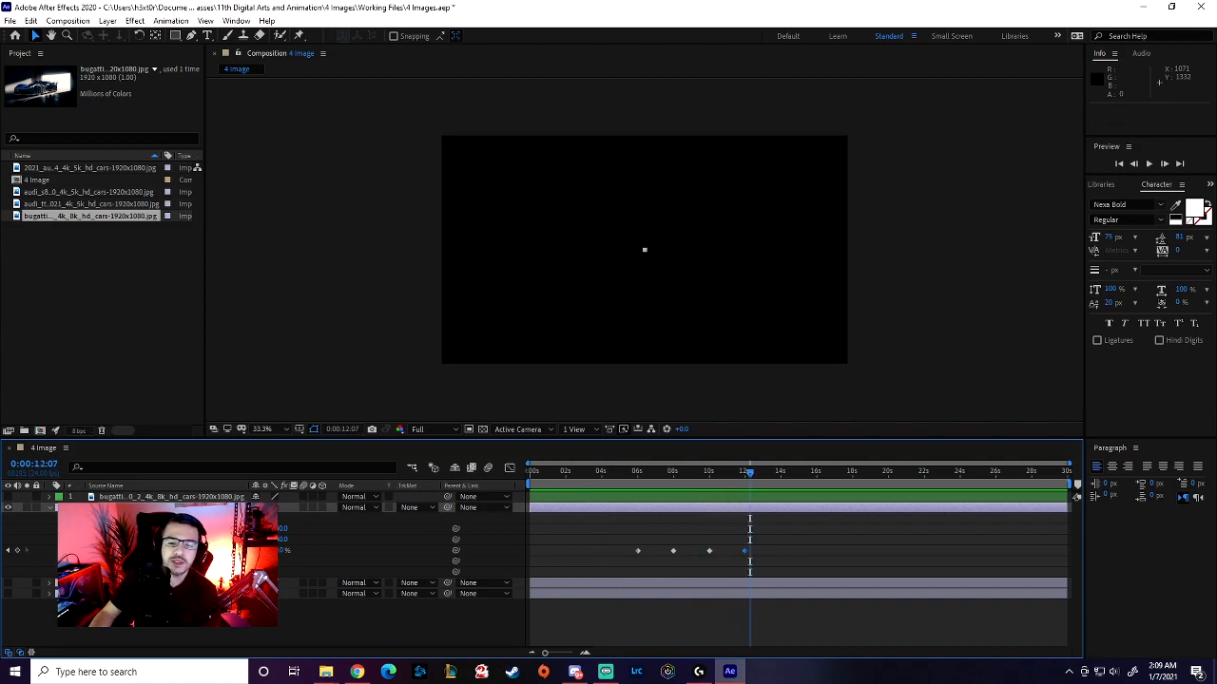
Step: Show the Bugatti layer again and play both image animations together from the first frame
key(Home)
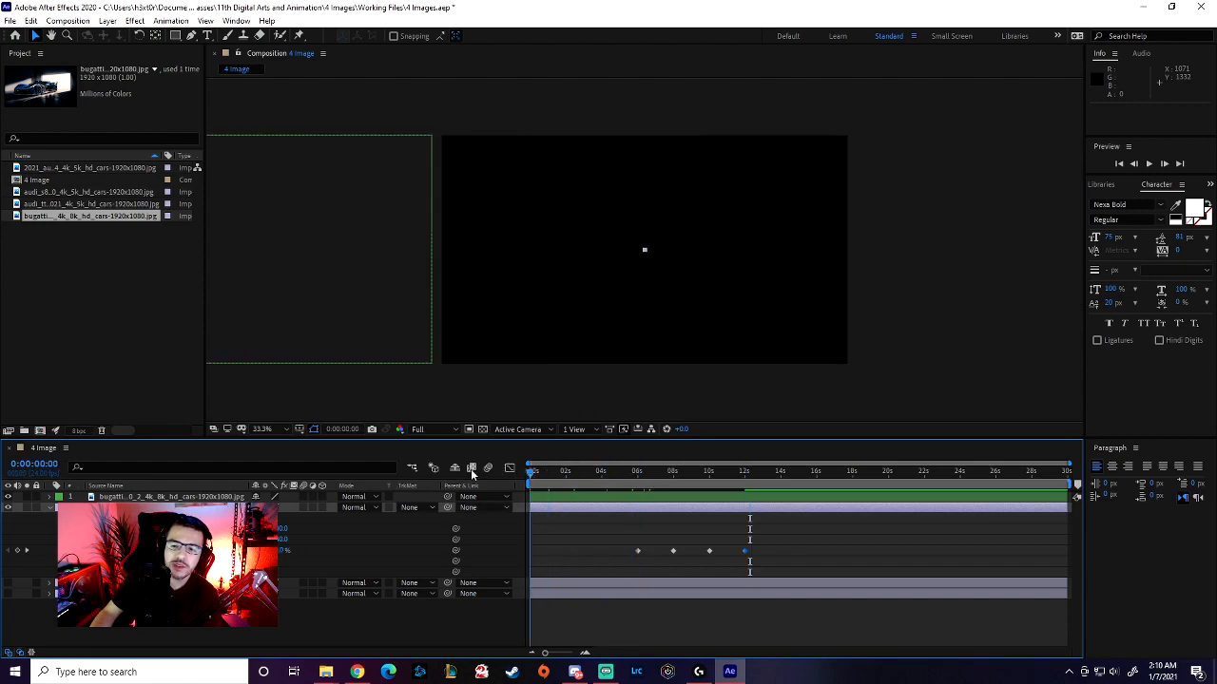
key(space)
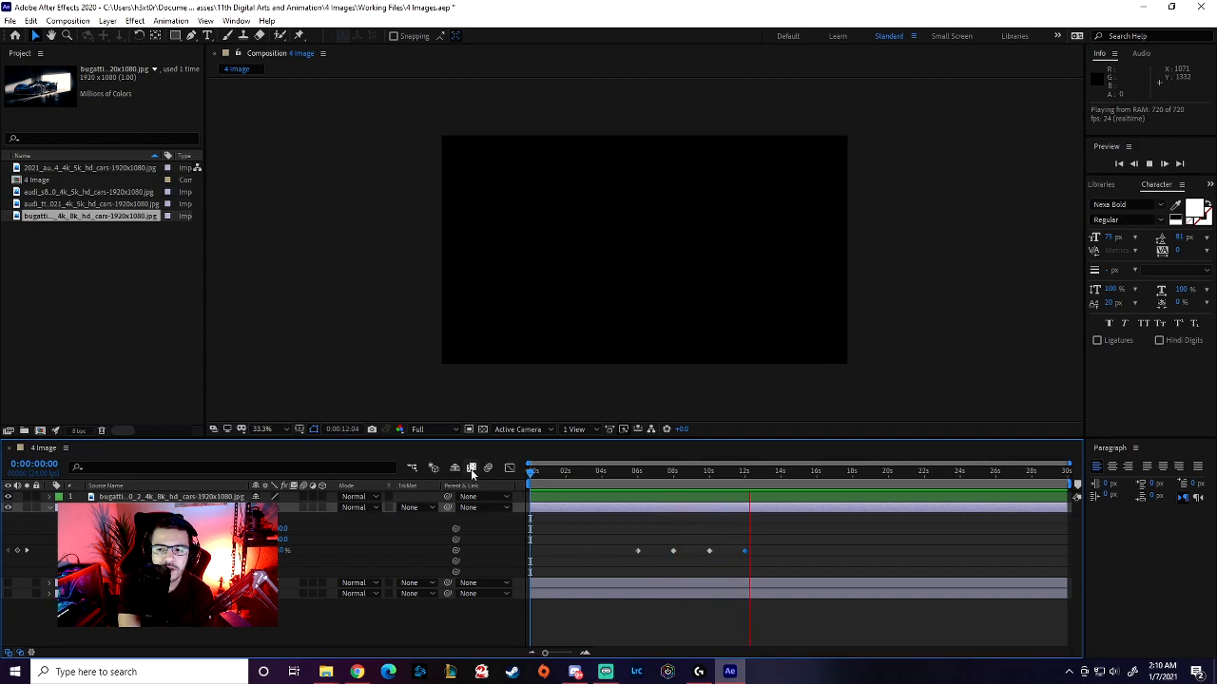
Step: At 0:00:10:00, expand the Audi S8 layer's Transform properties and start keyframing its Rotation
key(space)
drag(694, 473, 708, 473)
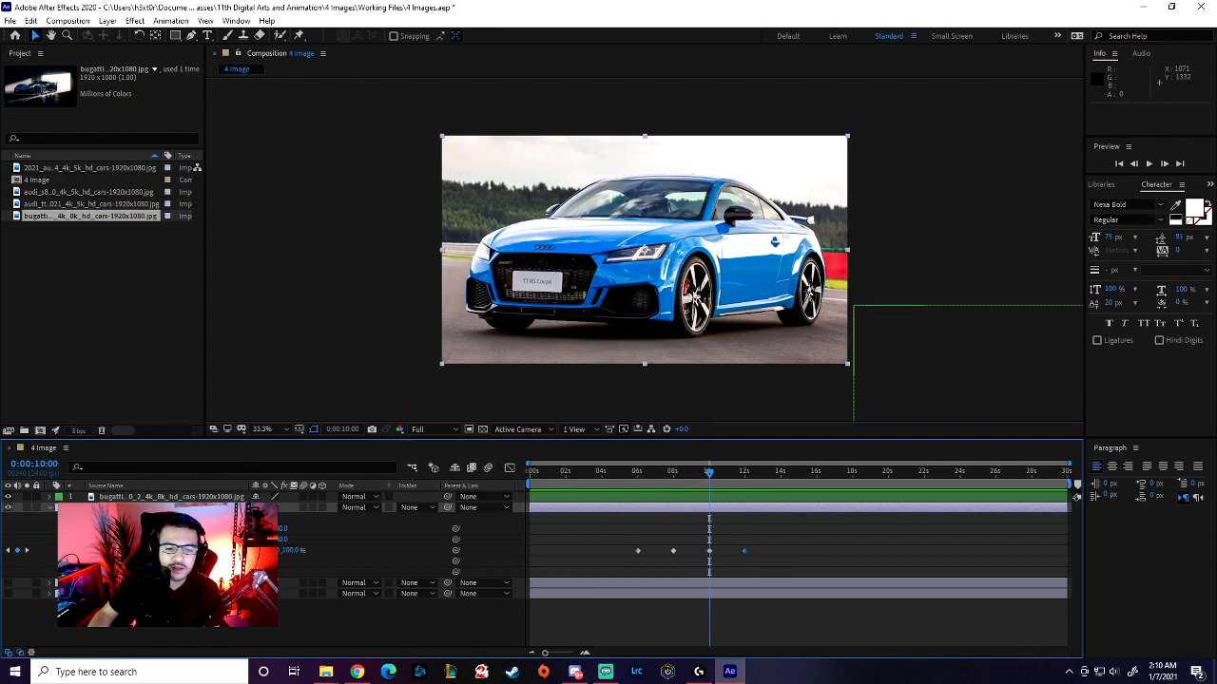
click(49, 507)
click(49, 509)
click(50, 519)
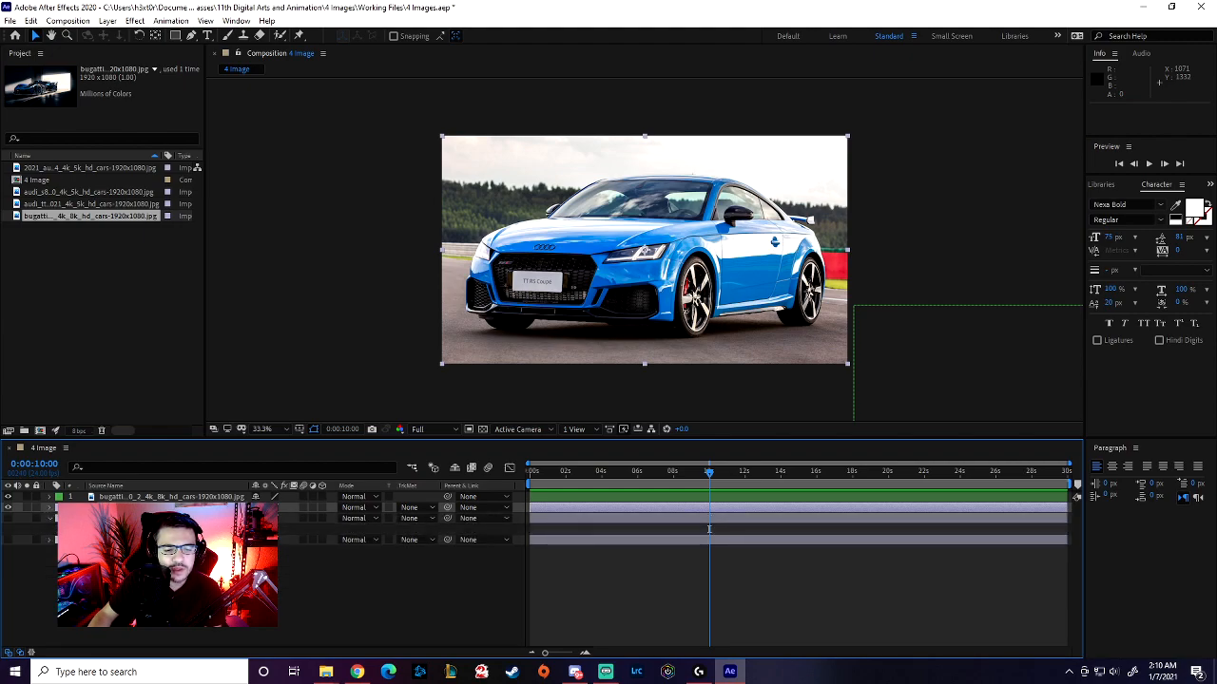
click(61, 529)
click(143, 519)
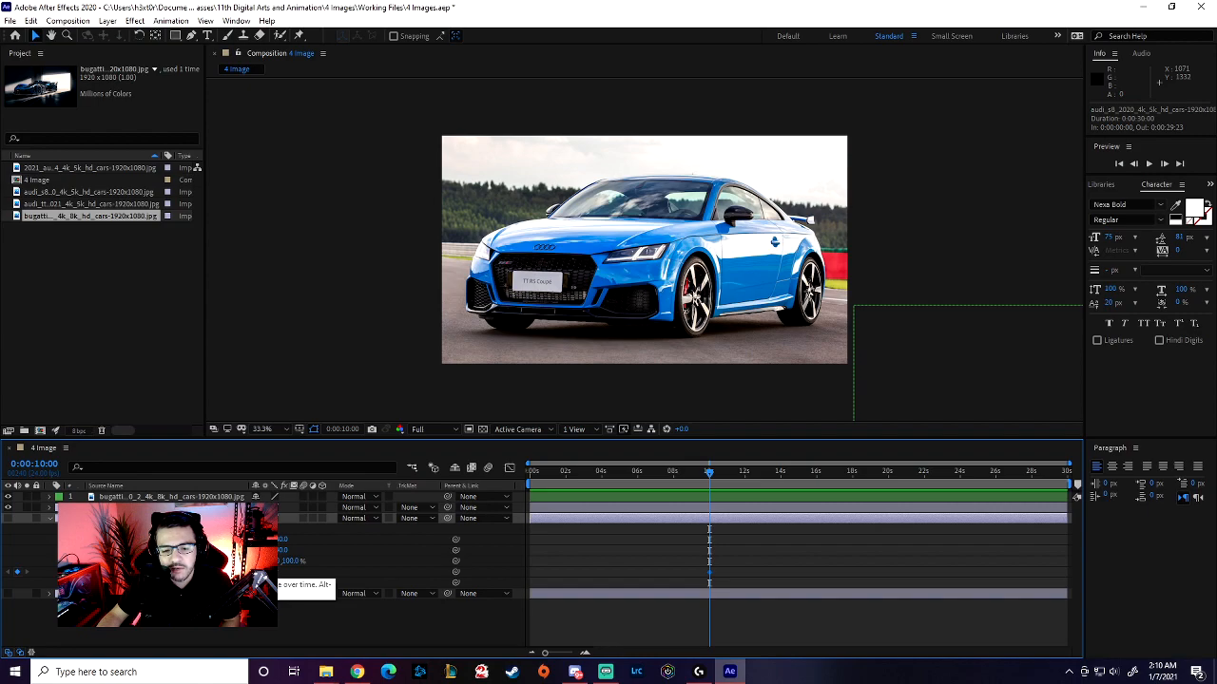
Step: Start keyframing the Audi S8 layer's Scale at 0:00:10:00 with a value of 0%
click(83, 562)
click(268, 562)
text(0)
key(Return)
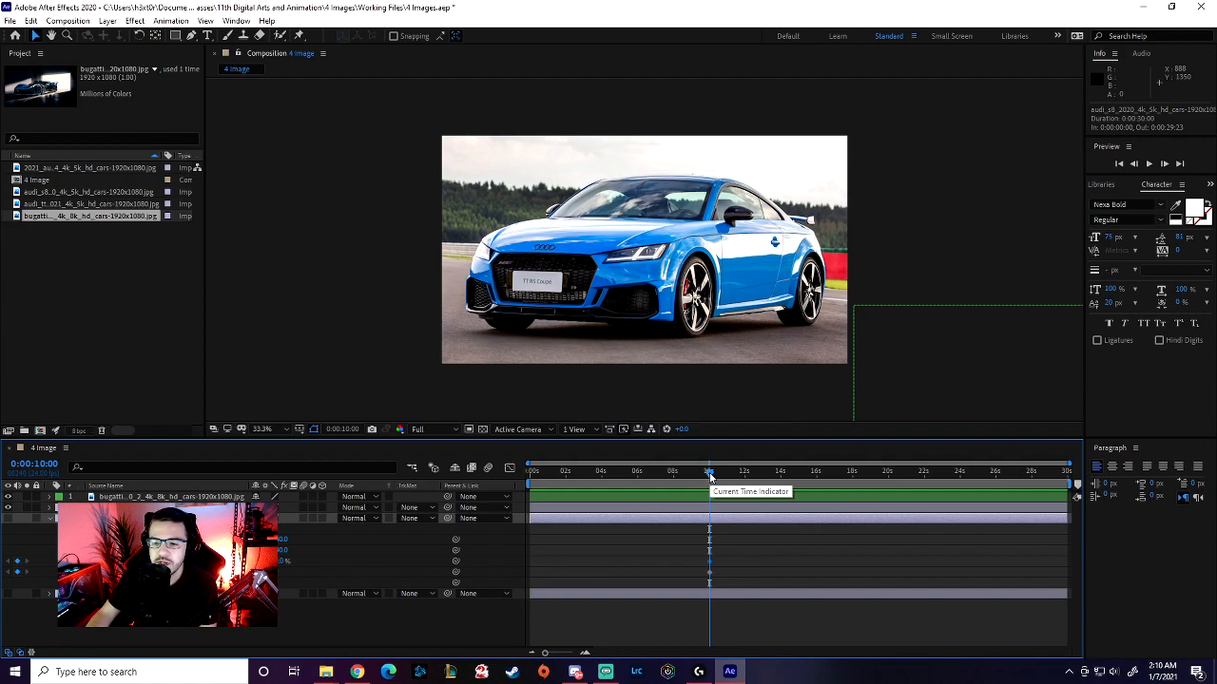
Step: At 0:00:12:00, set the Audi S8 layer's Scale to 100%
click(46, 463)
text(1200)
key(Return)
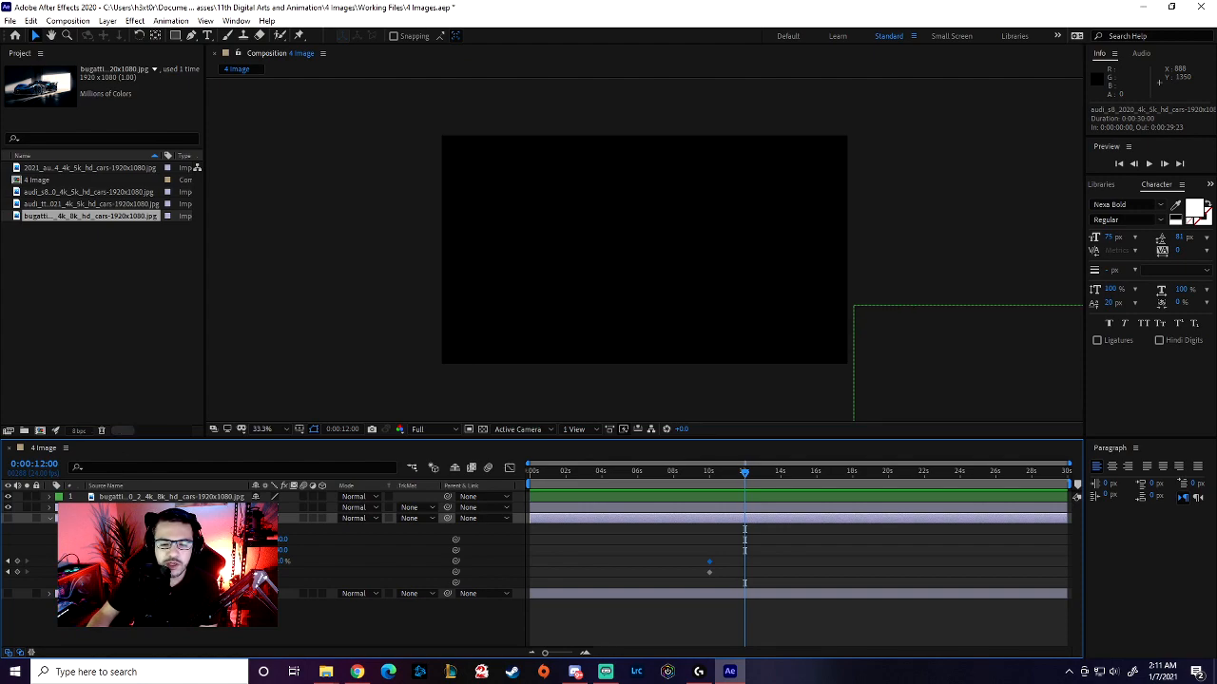
click(263, 561)
text(100)
key(Return)
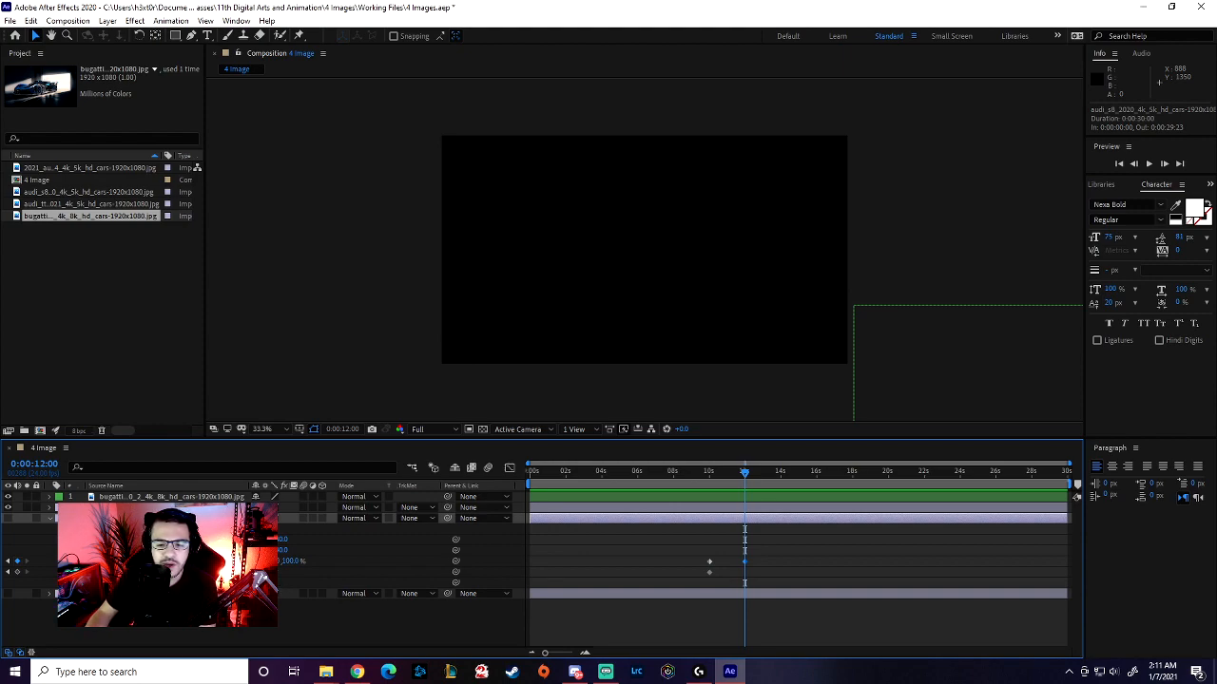
Step: Show only the Audi S8 layer and keyframe its Rotation at 0:00:12:00 to whole turns so the image ends upright
drag(258, 572, 283, 572)
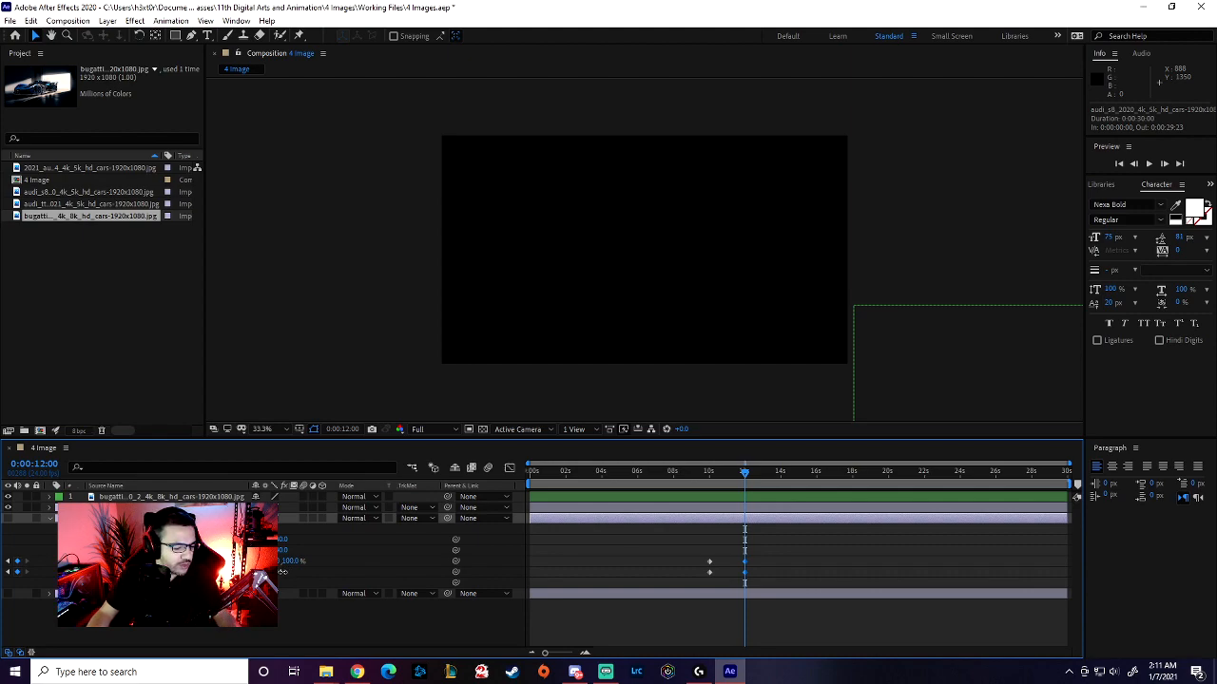
key(ctrl+z)
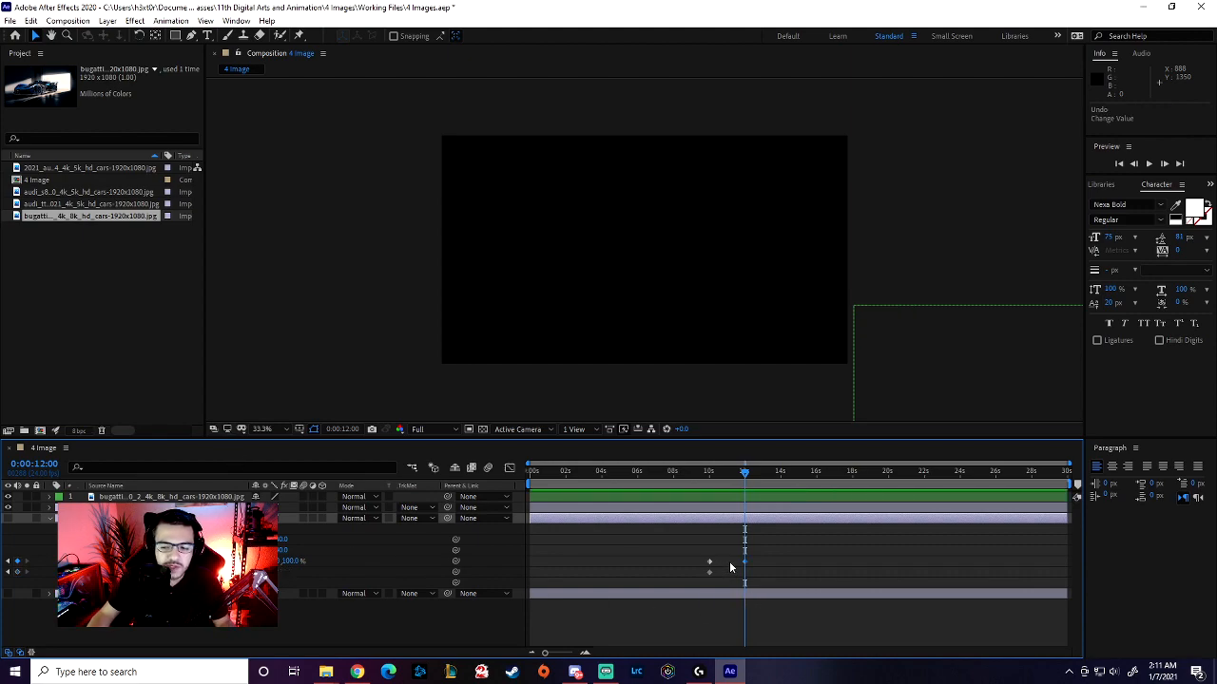
click(9, 519)
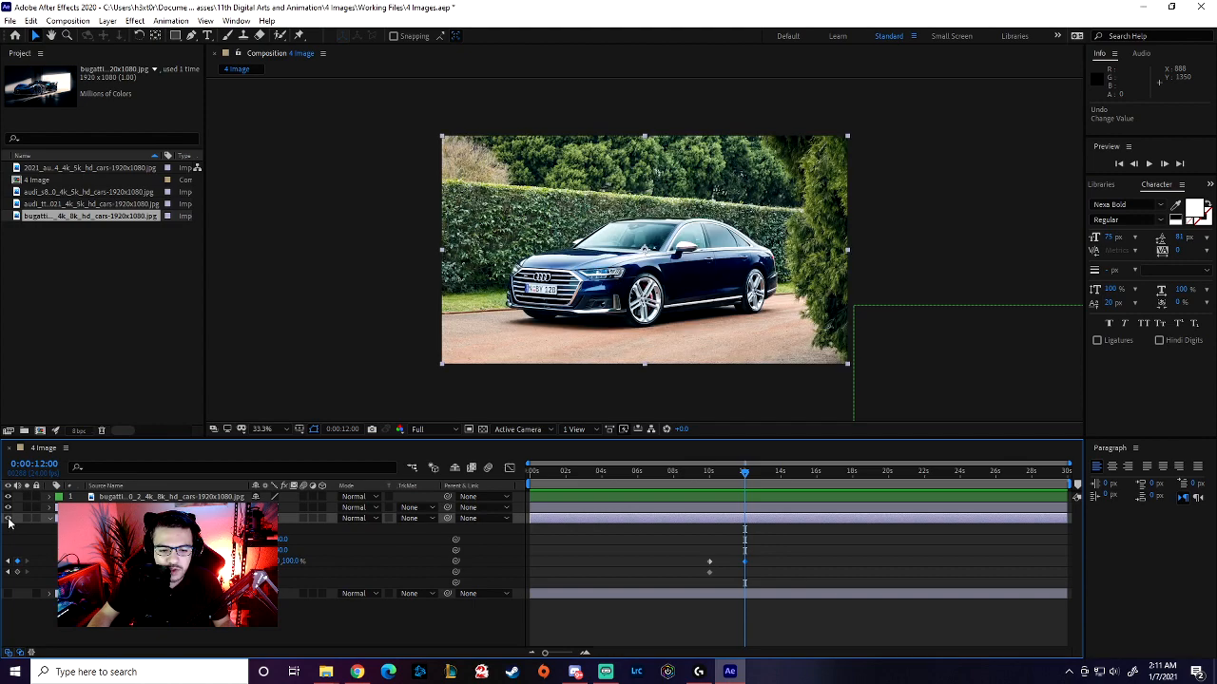
click(9, 496)
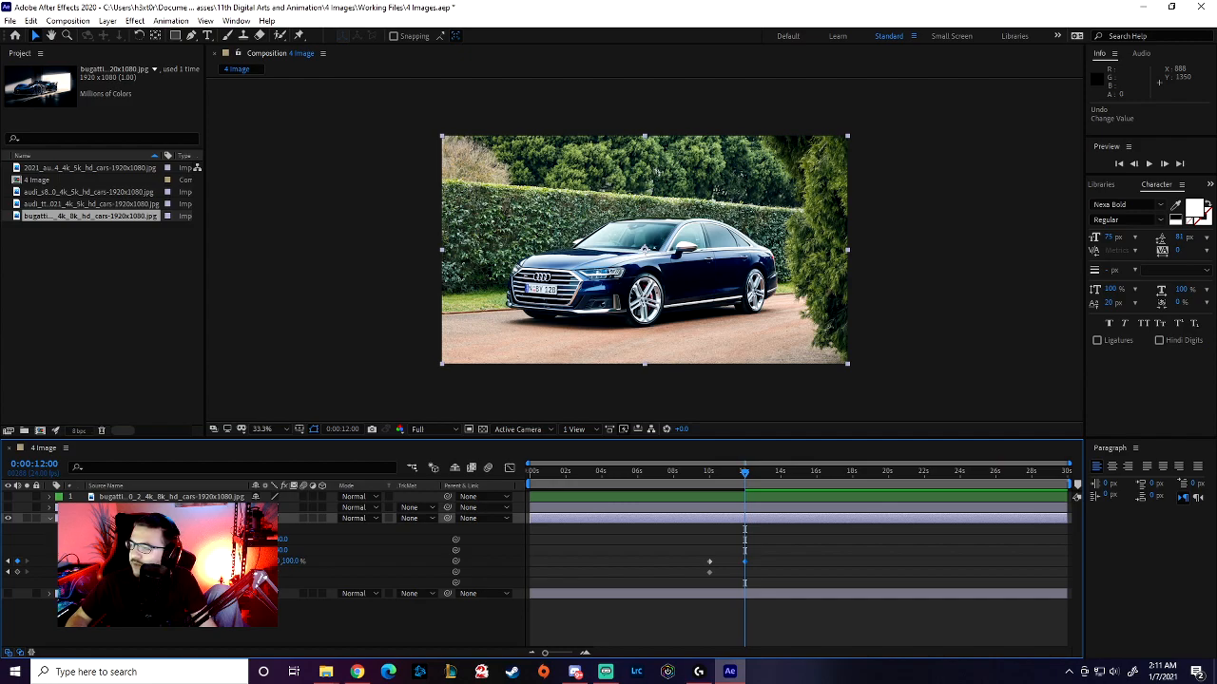
drag(268, 573, 492, 569)
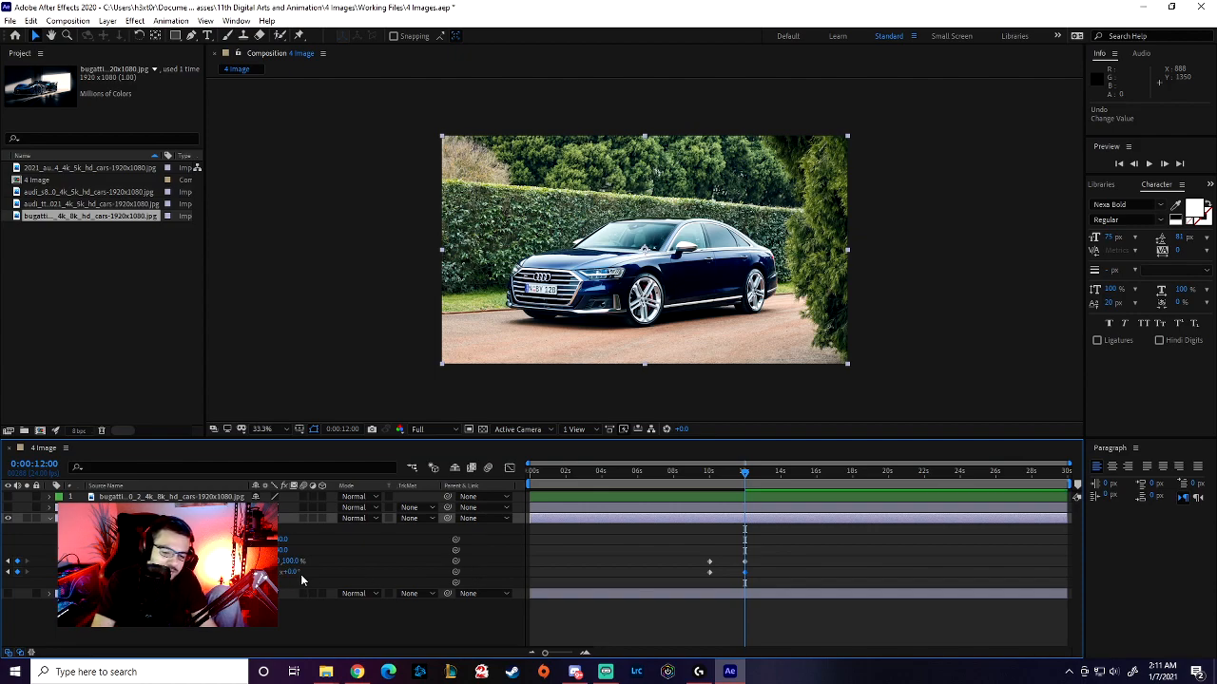
Step: Delete the Audi S8 layer's stray Rotation keyframe at 0:00:12:01, keeping the one at 0:00:12:00
drag(712, 473, 745, 472)
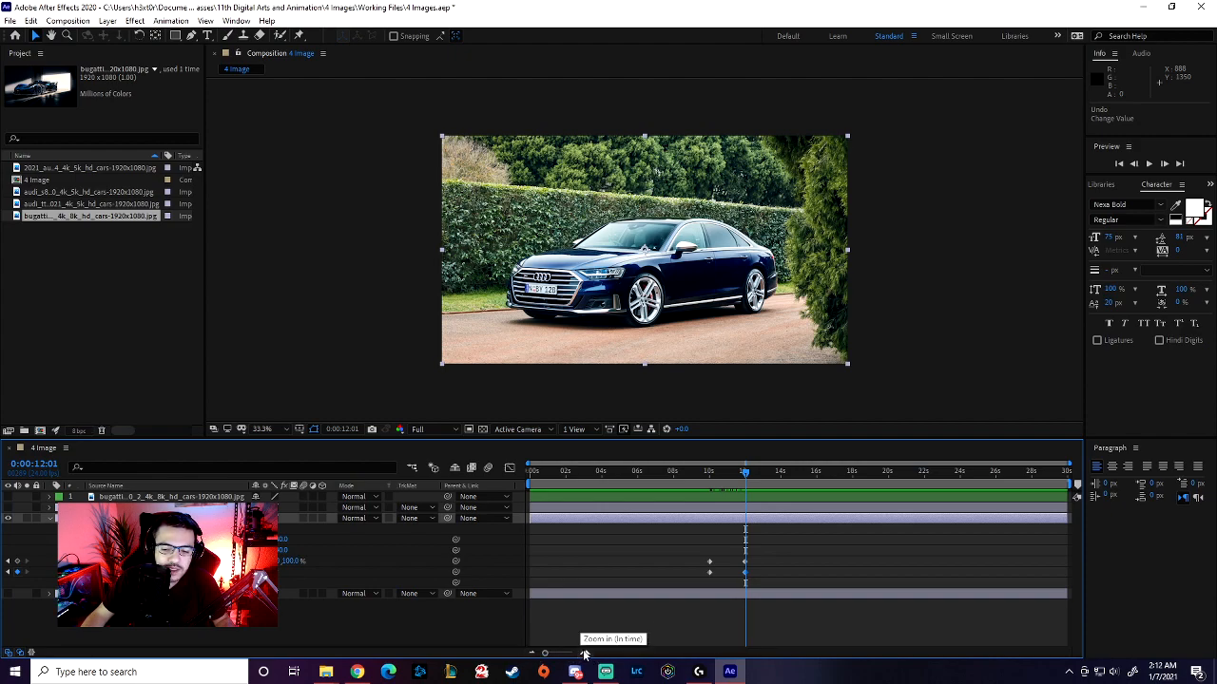
drag(544, 656, 571, 655)
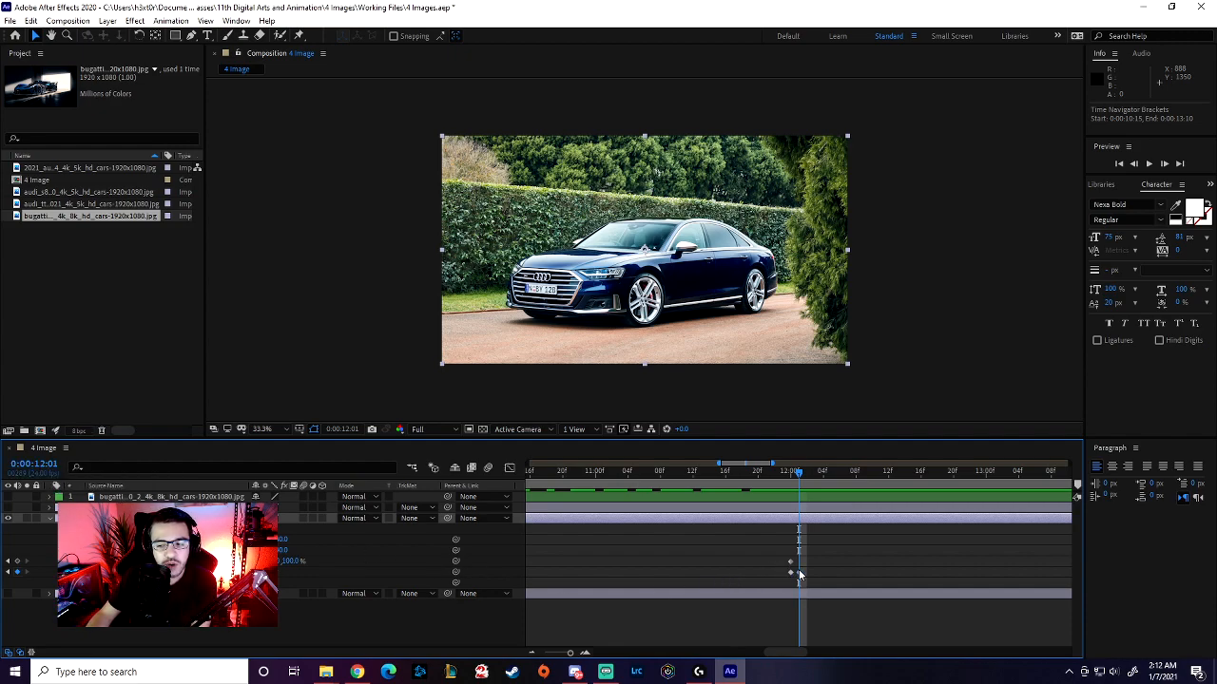
drag(822, 563, 797, 577)
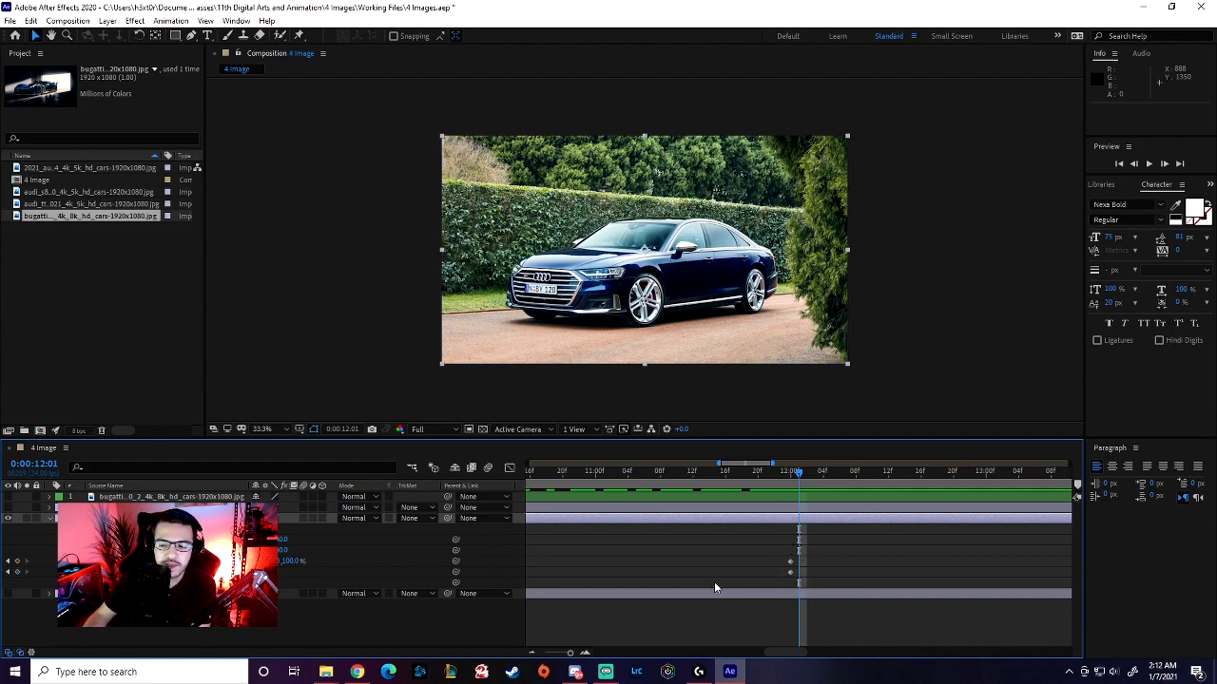
click(12, 573)
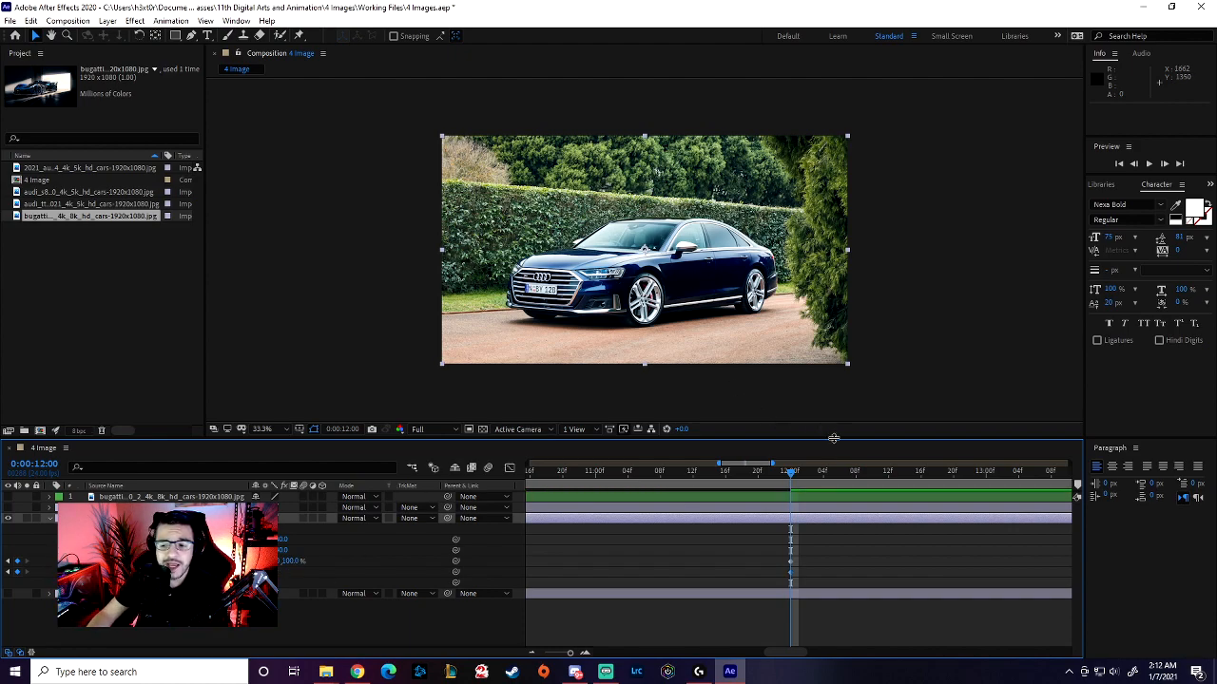
drag(570, 653, 550, 653)
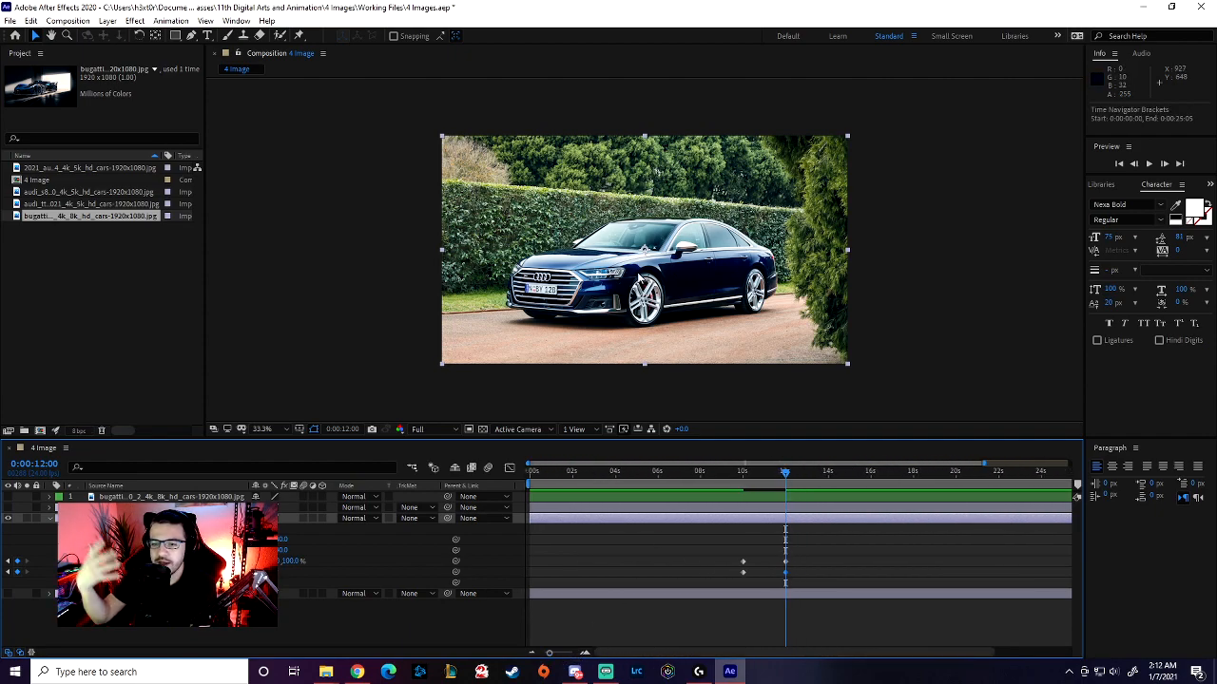
Step: Play back the Audi S8 image's spinning scale-up from about 0:00:09:15
drag(785, 475, 733, 485)
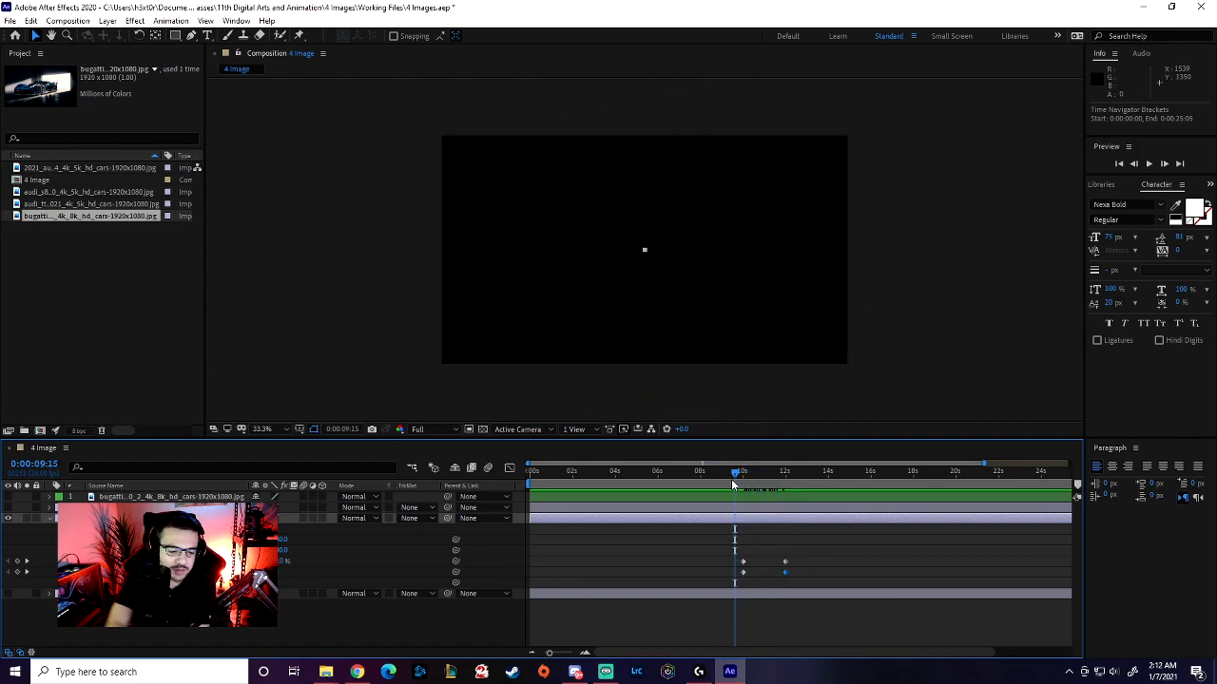
key(space)
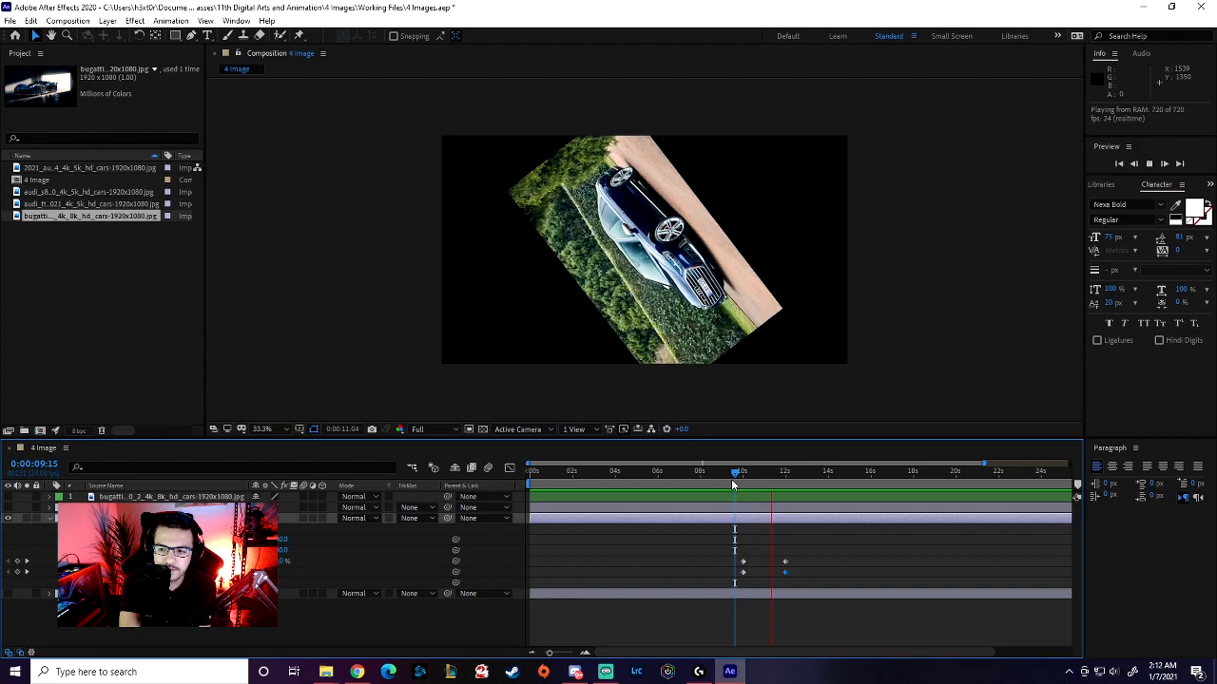
key(space)
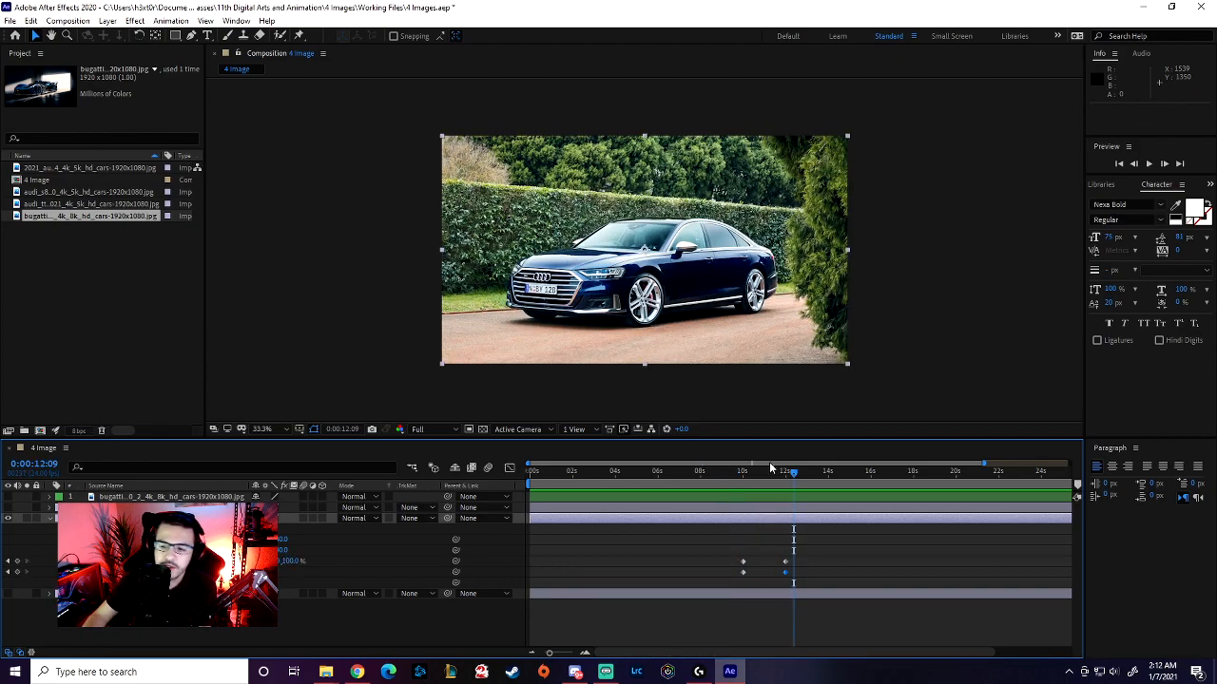
Step: At 0:00:14:00, add hold keyframes for the Audi S8 layer's Scale and Rotation
click(58, 466)
text(1)
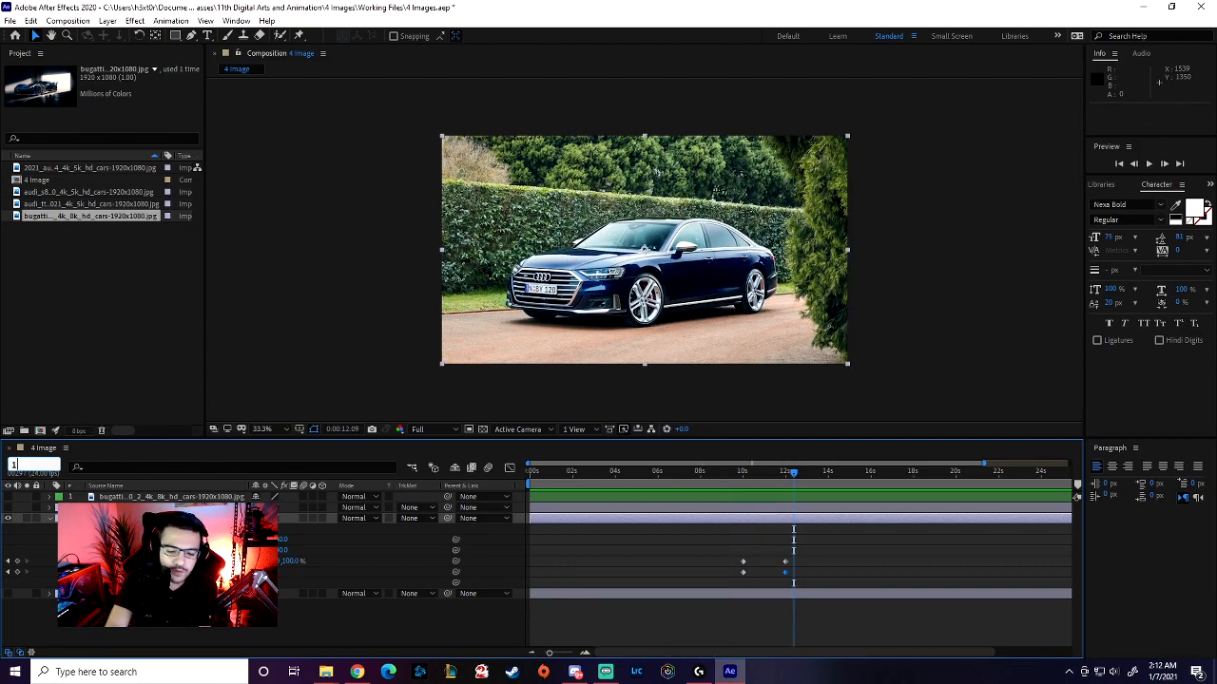
text(4:0)
key(Return)
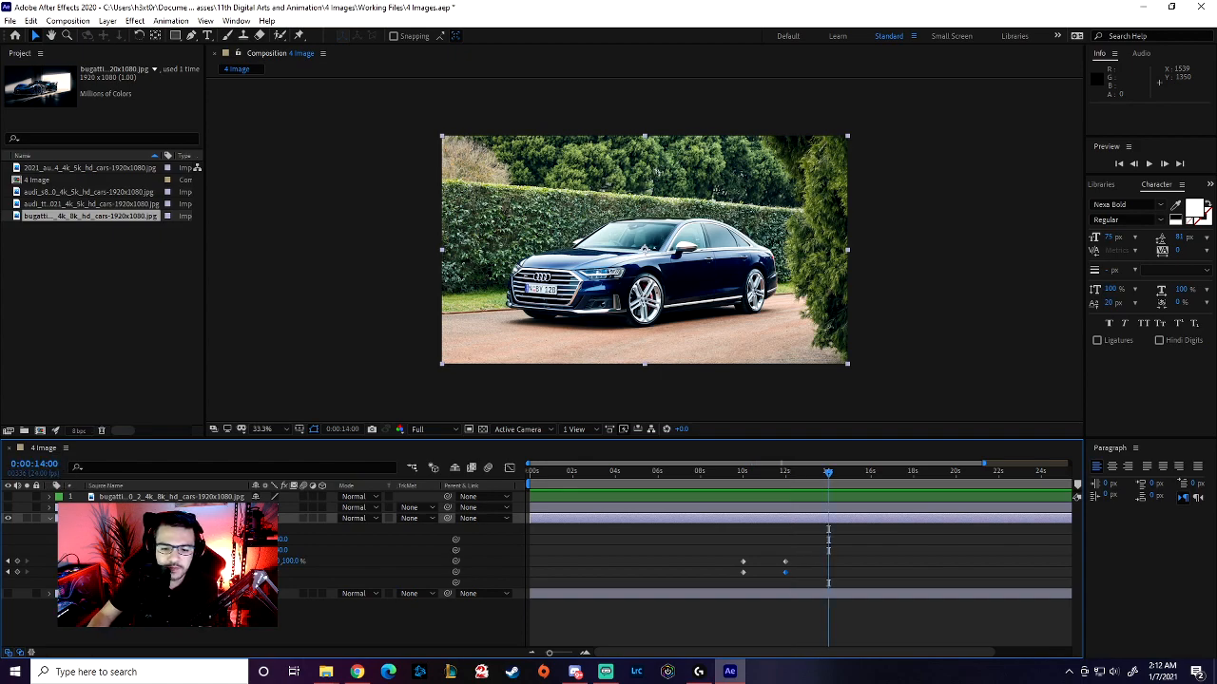
click(15, 560)
click(15, 571)
mouse_move(828, 475)
mouse_down()
mouse_move(788, 475)
mouse_move(827, 485)
mouse_up()
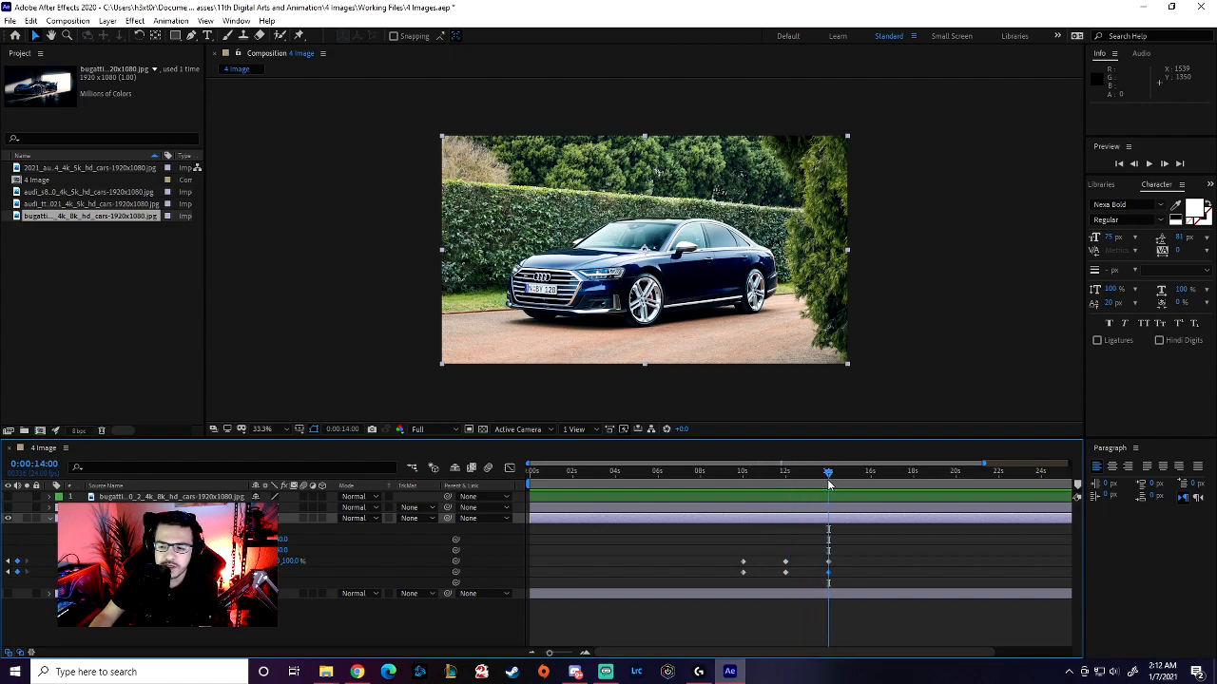
Step: Move the current time to 0:00:16:00
click(34, 464)
text(16)
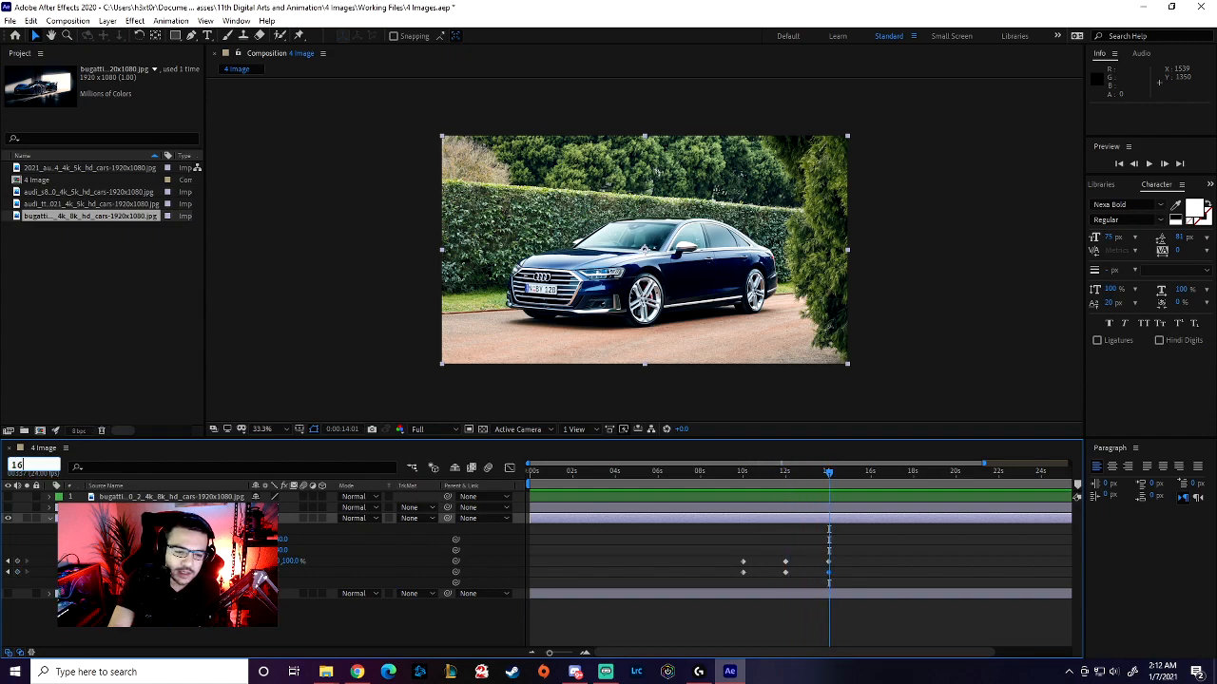
key(Return)
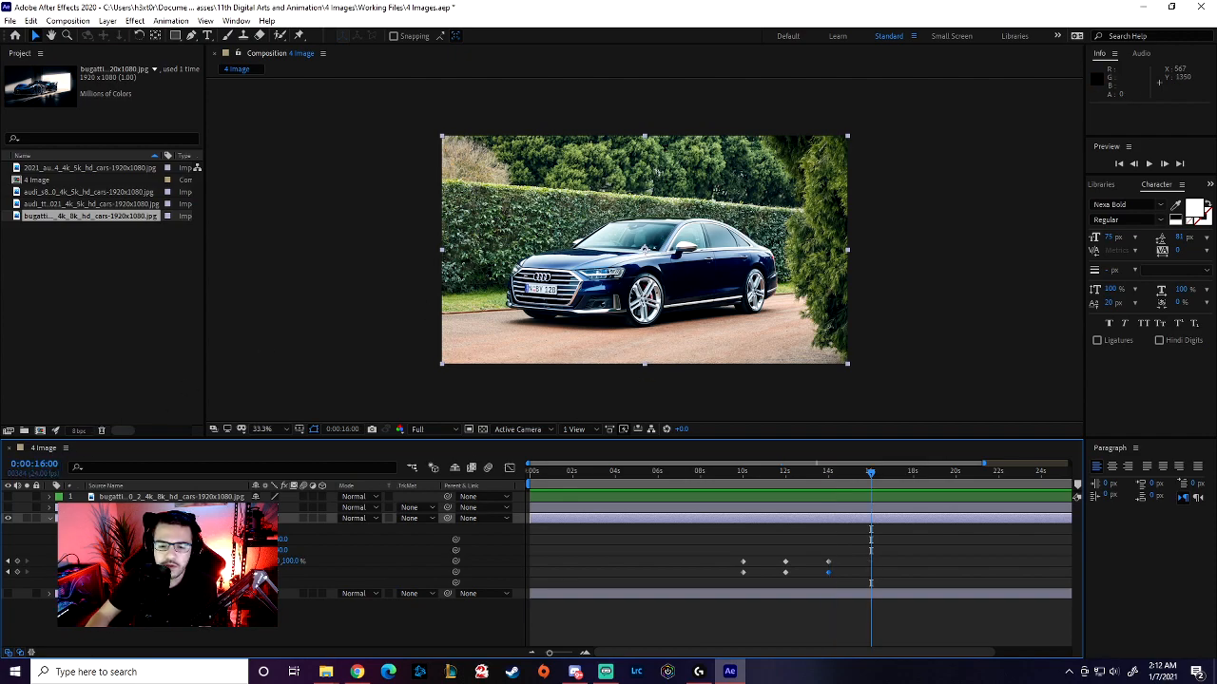
click(270, 561)
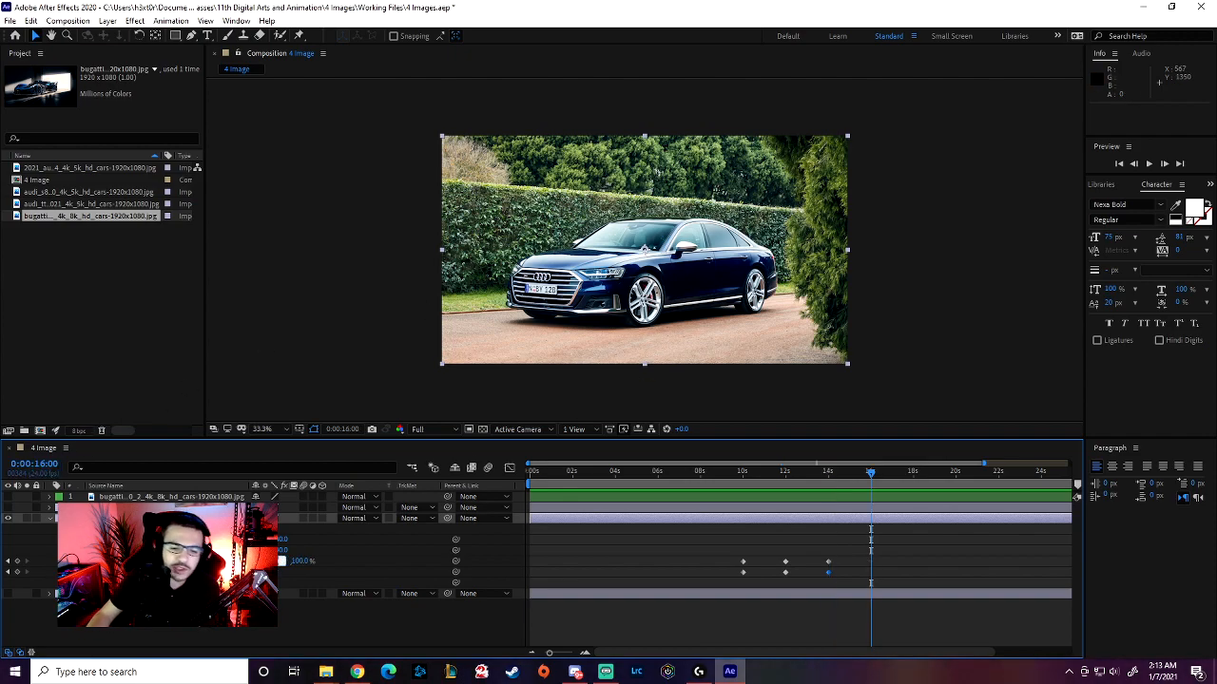
text(0)
key(Return)
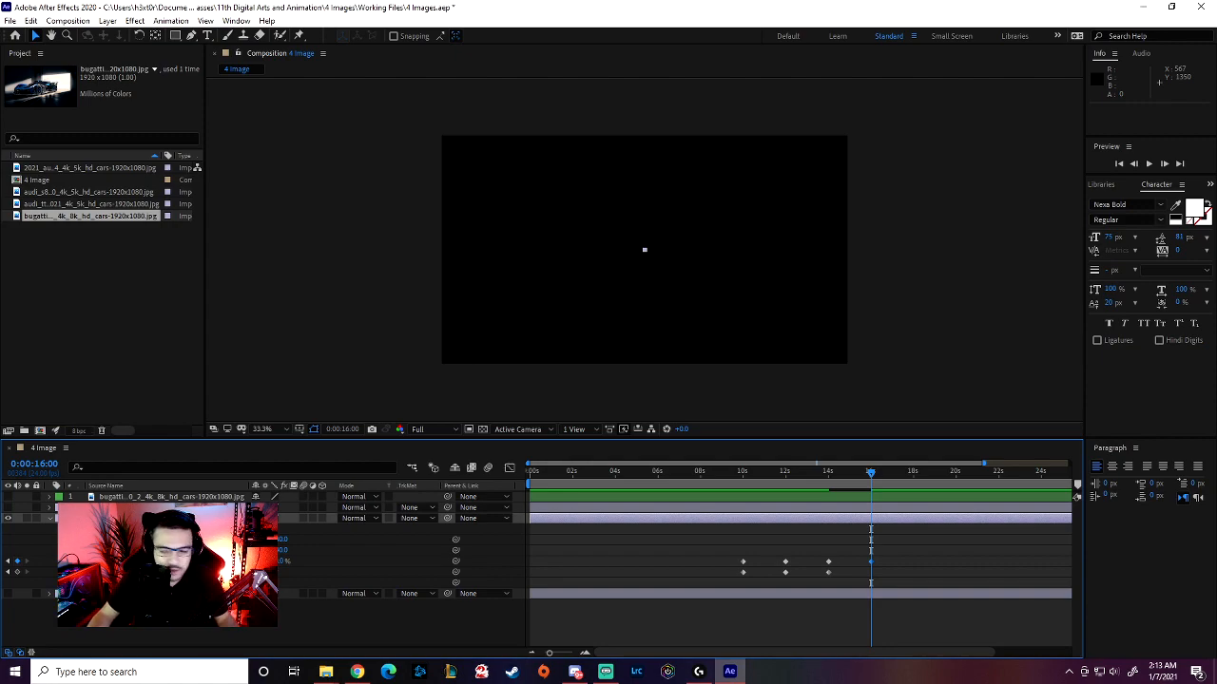
key(ctrl+z)
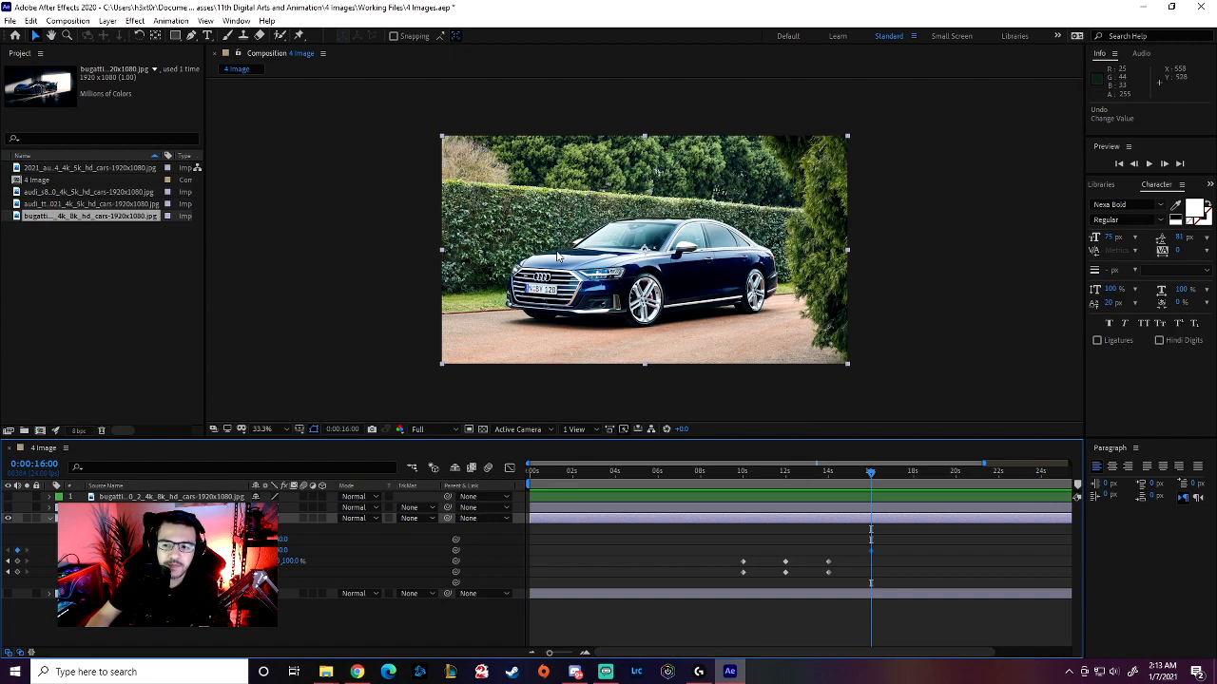
drag(594, 259, 819, 257)
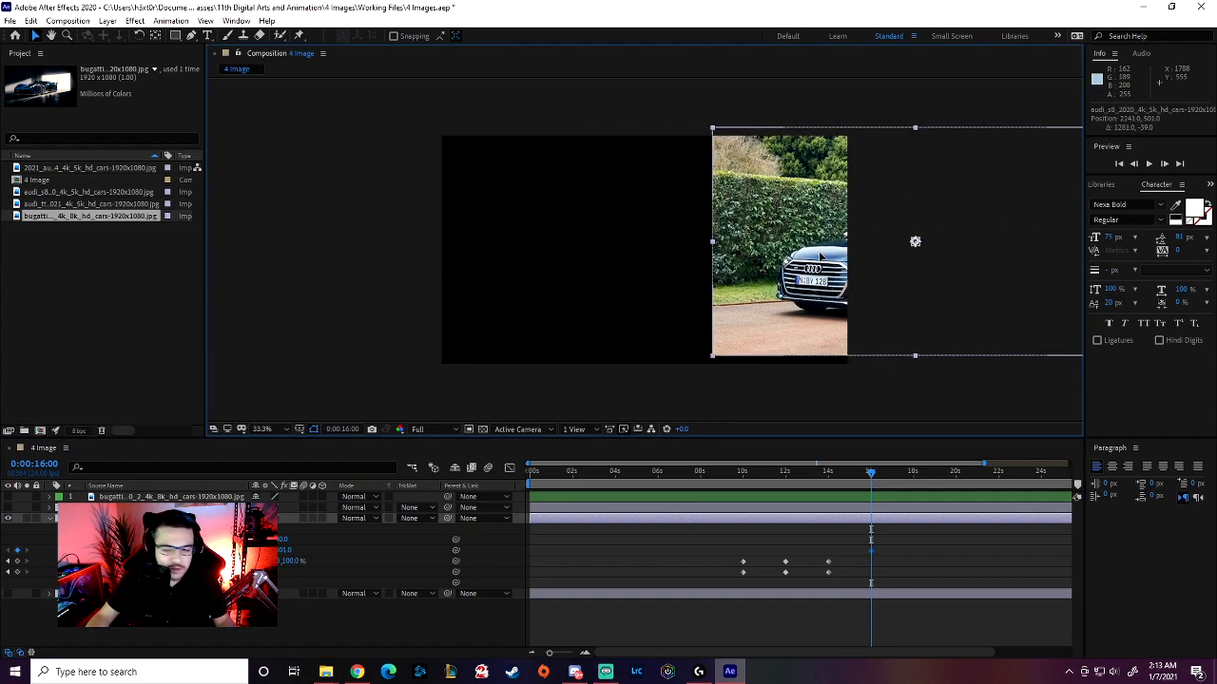
key(ctrl+z)
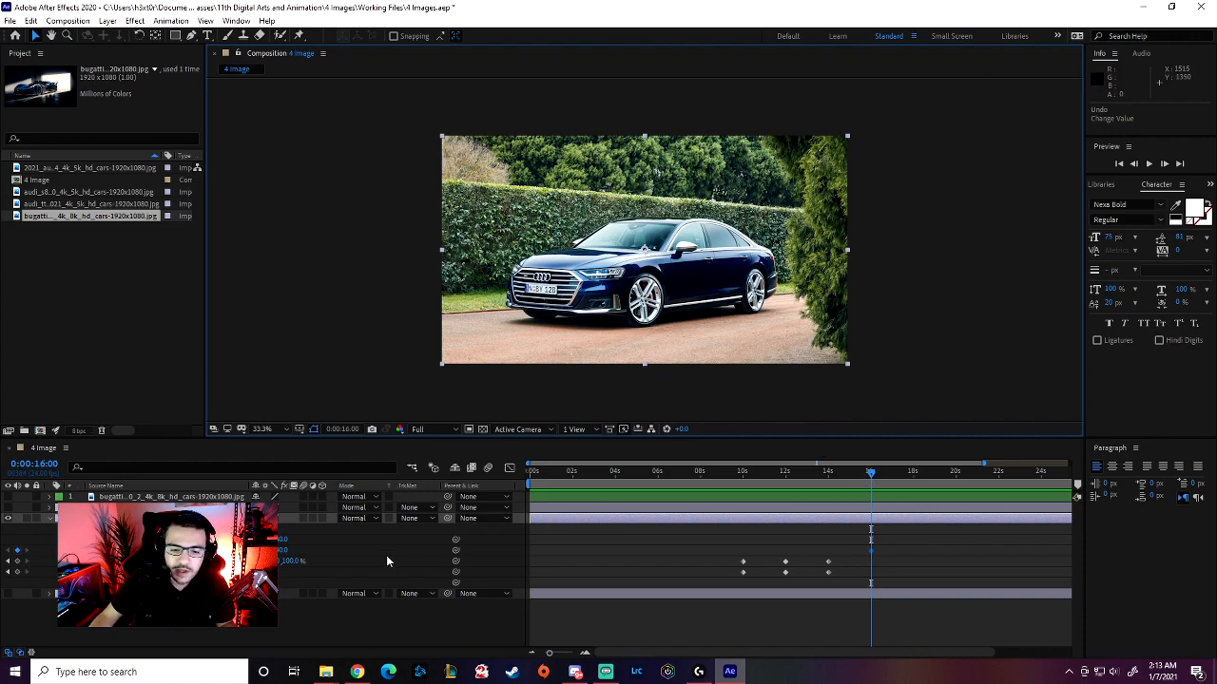
Step: At 0:00:14:00, add a Position keyframe holding the Audi S8 image at the centre of the frame
click(9, 563)
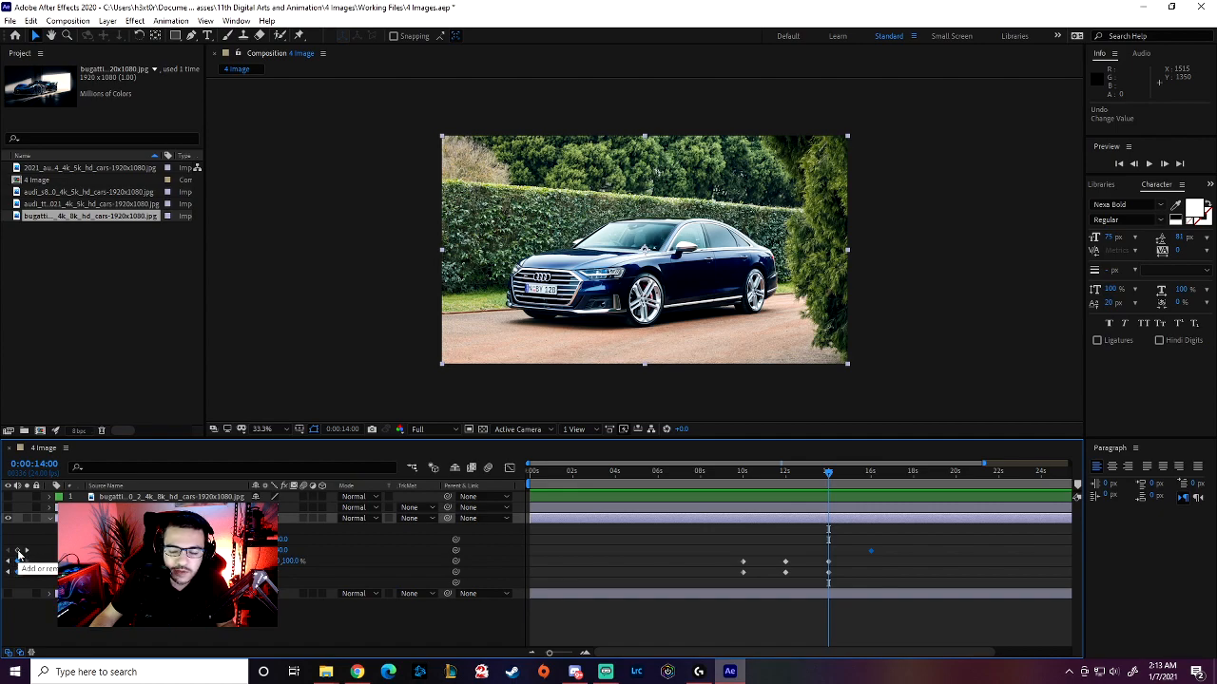
click(19, 552)
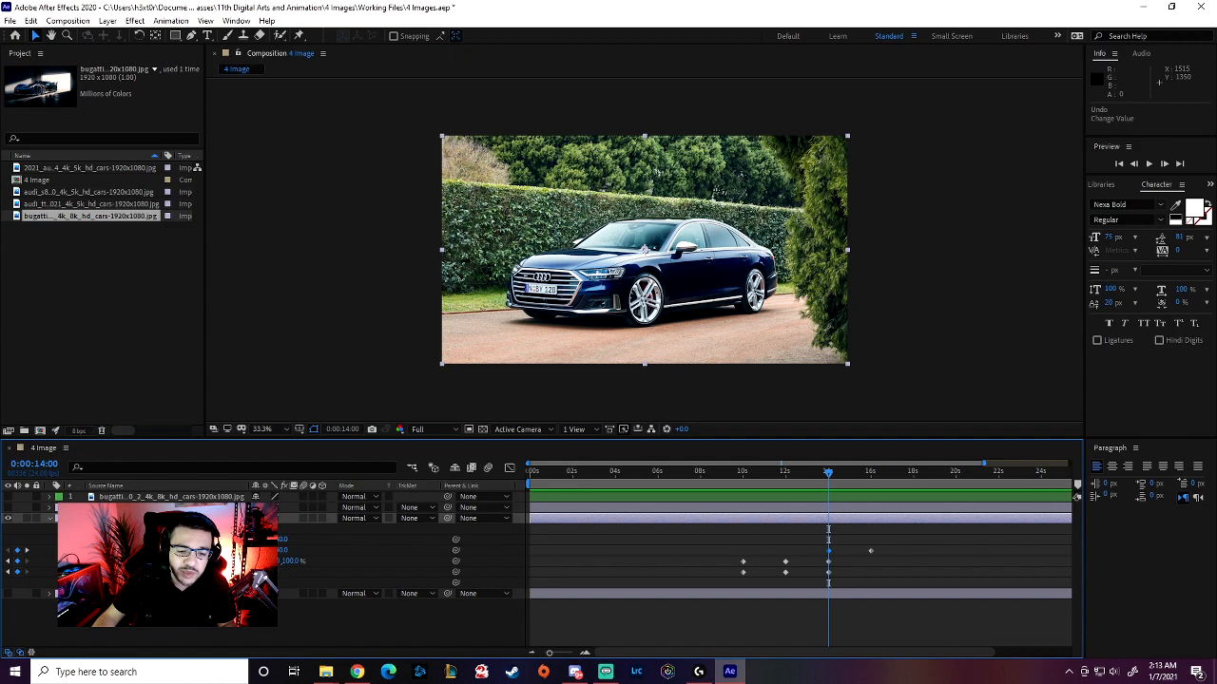
drag(841, 538, 822, 555)
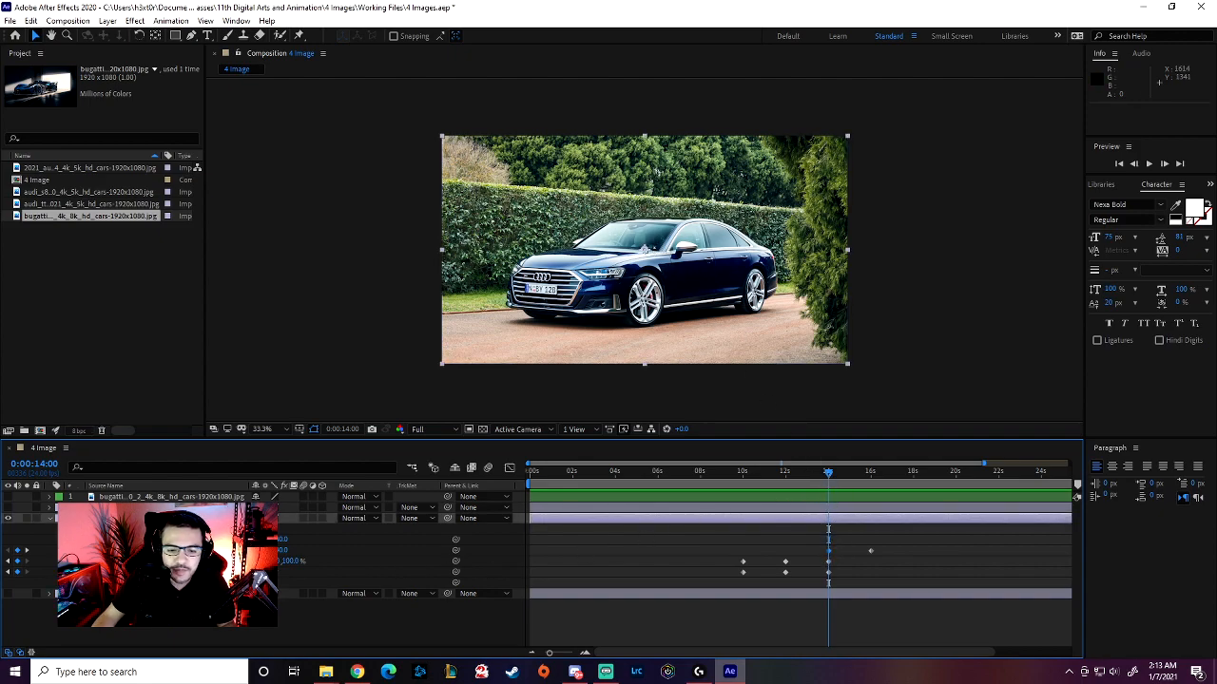
Step: At 0:00:16:00, move the Audi S8 image past the frame's right edge, to a Position of about 2919, 537
click(26, 551)
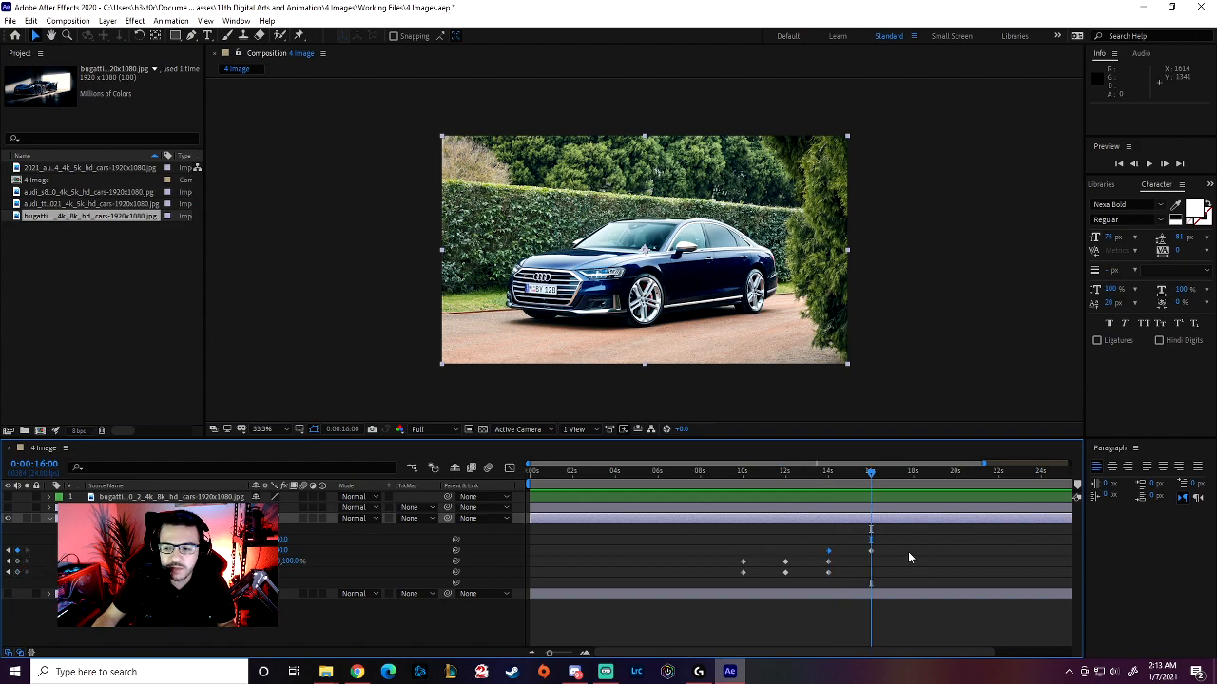
click(871, 552)
drag(556, 323, 954, 332)
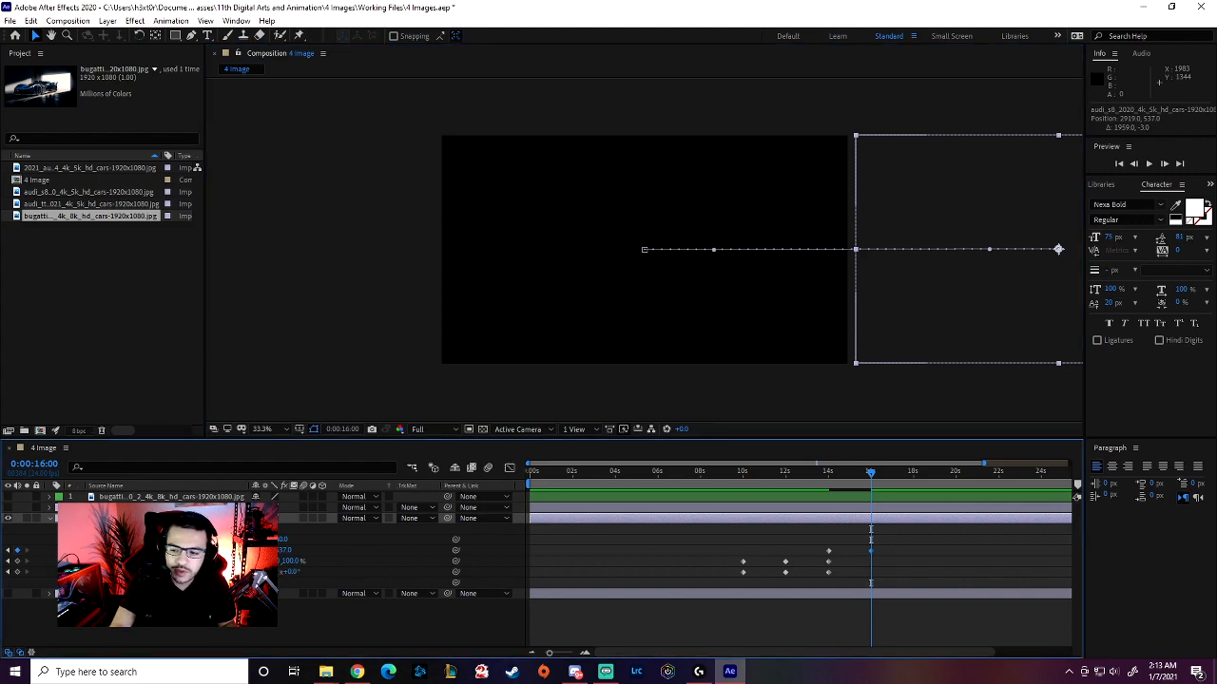
Step: Play back the Audi S8 image's exit from about 0:00:13:04
click(810, 467)
key(space)
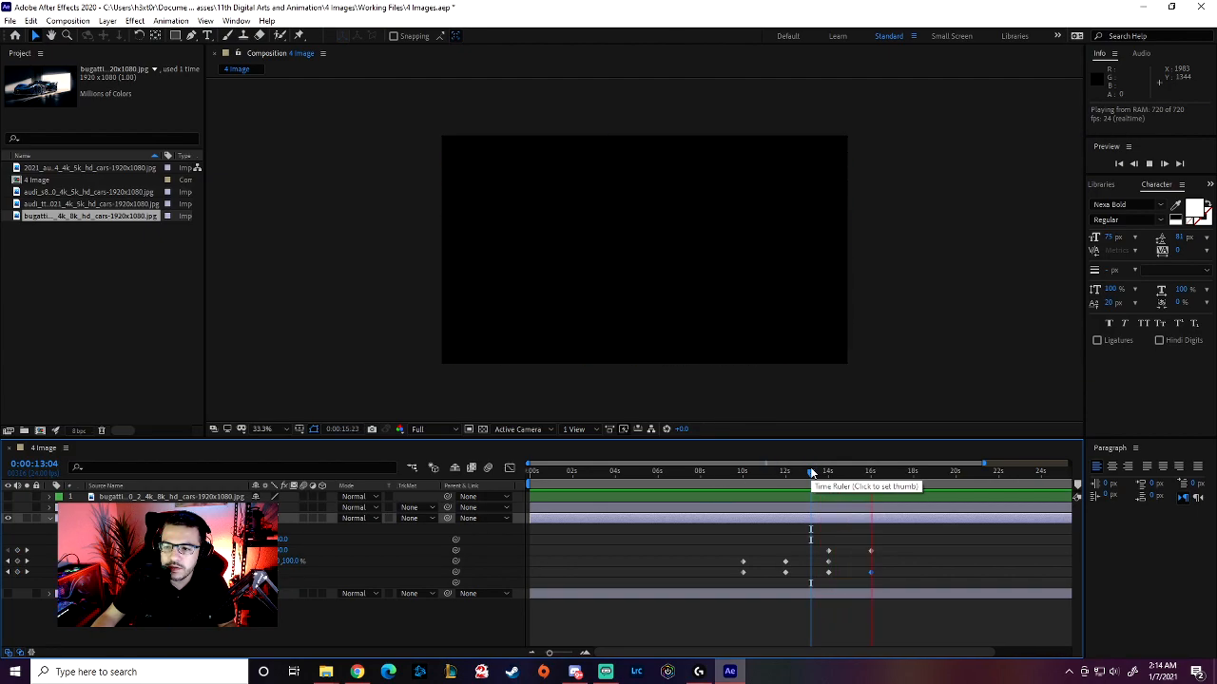
Step: Collapse the Audi S8 layer, expand the Audi R8 layer's transform properties and start Opacity keyframing for it at 0:00:15:00
drag(811, 472, 870, 474)
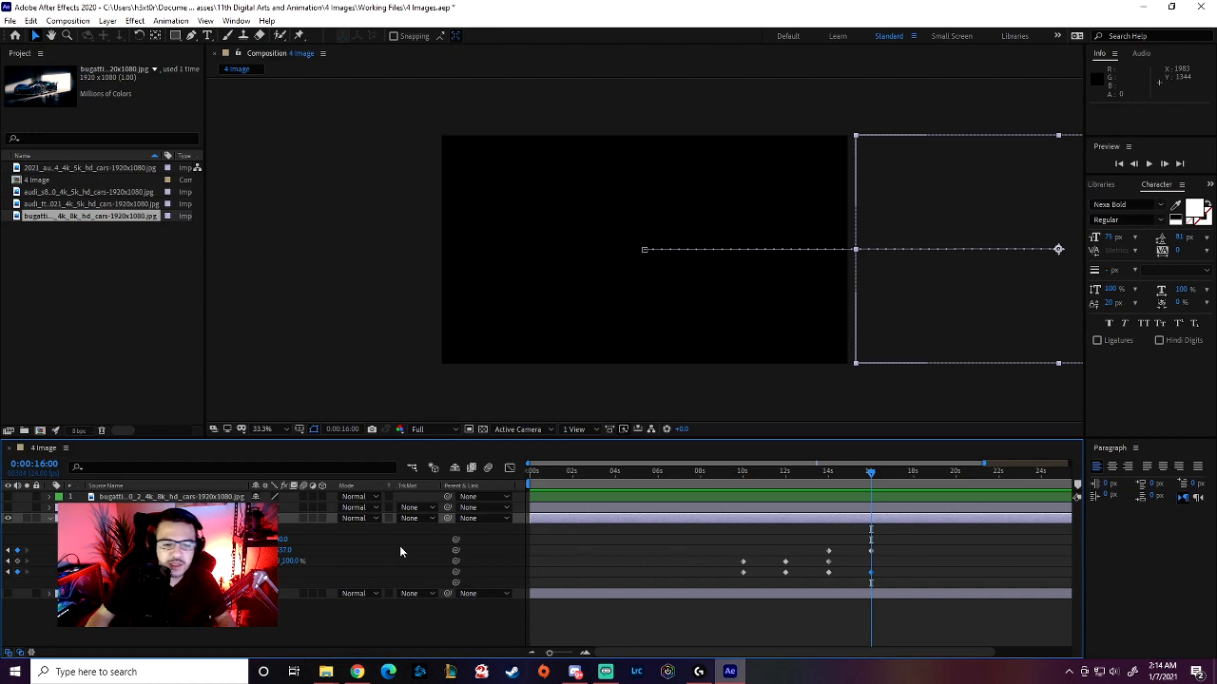
click(50, 519)
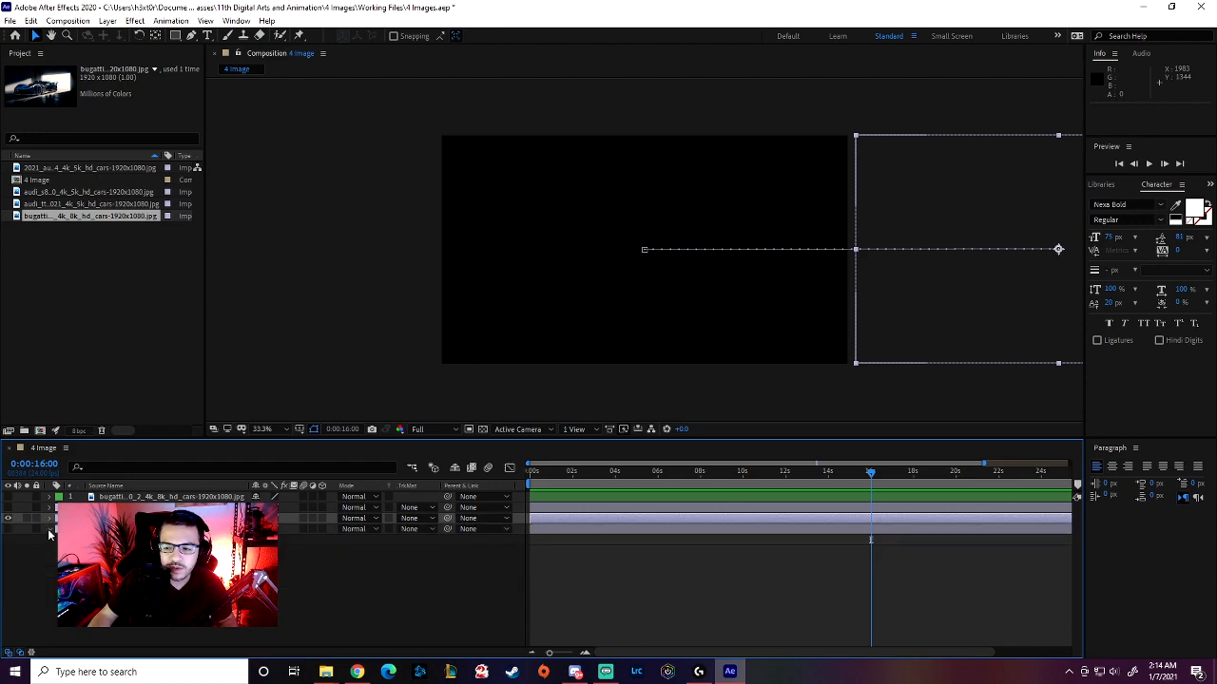
click(60, 540)
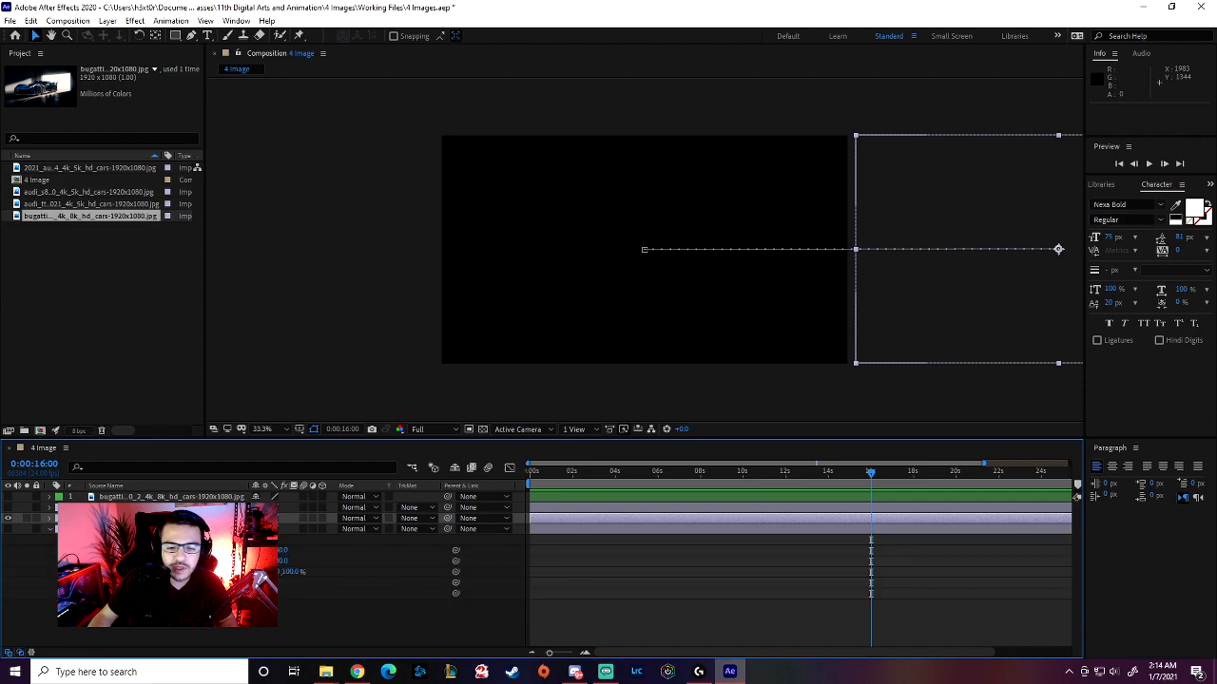
click(86, 594)
mouse_move(870, 473)
mouse_down()
mouse_move(835, 485)
mouse_move(869, 475)
mouse_up()
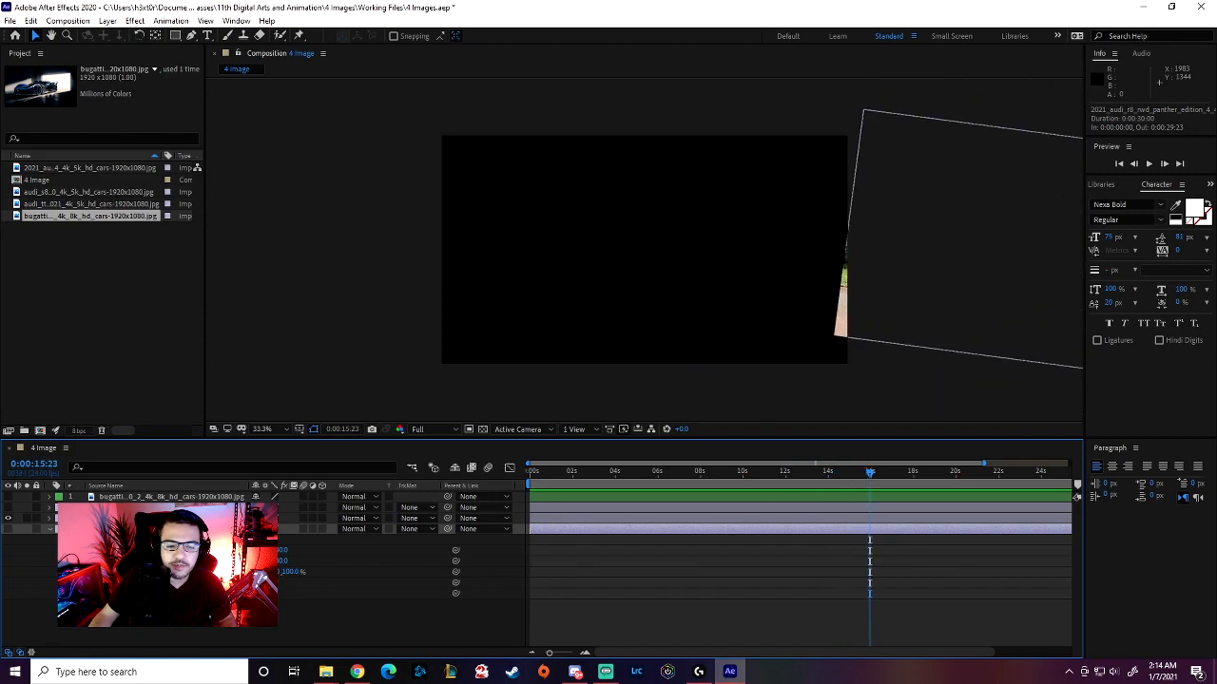
click(42, 463)
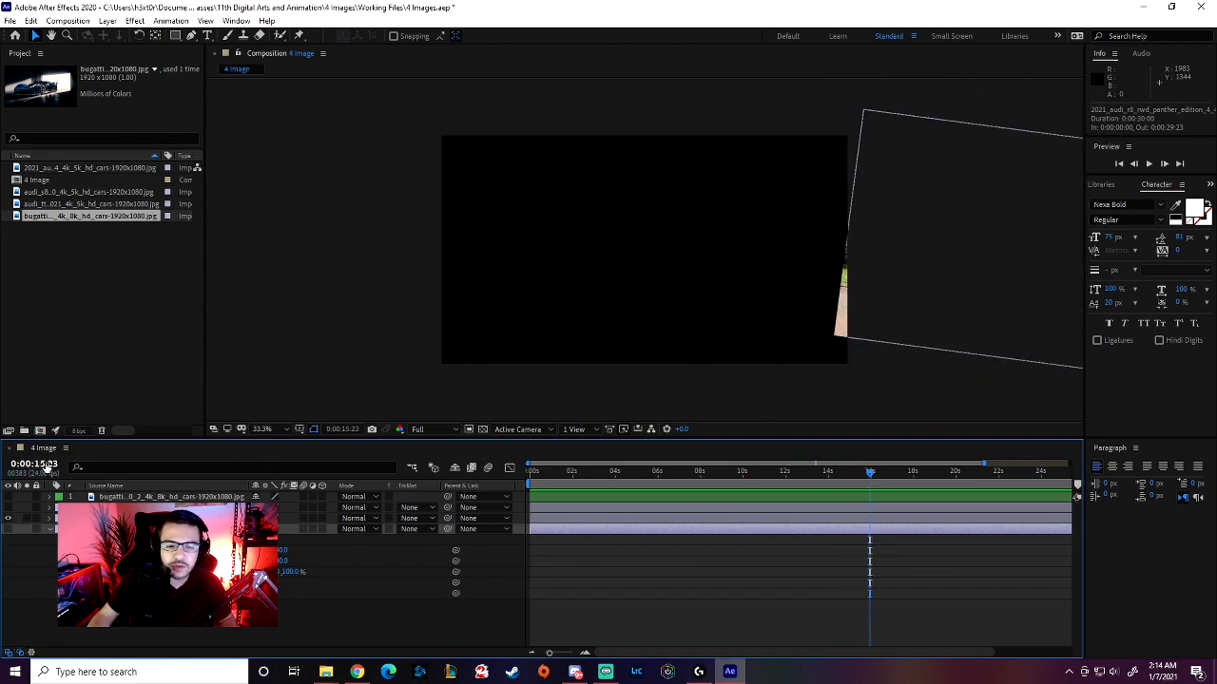
text(1500)
key(Return)
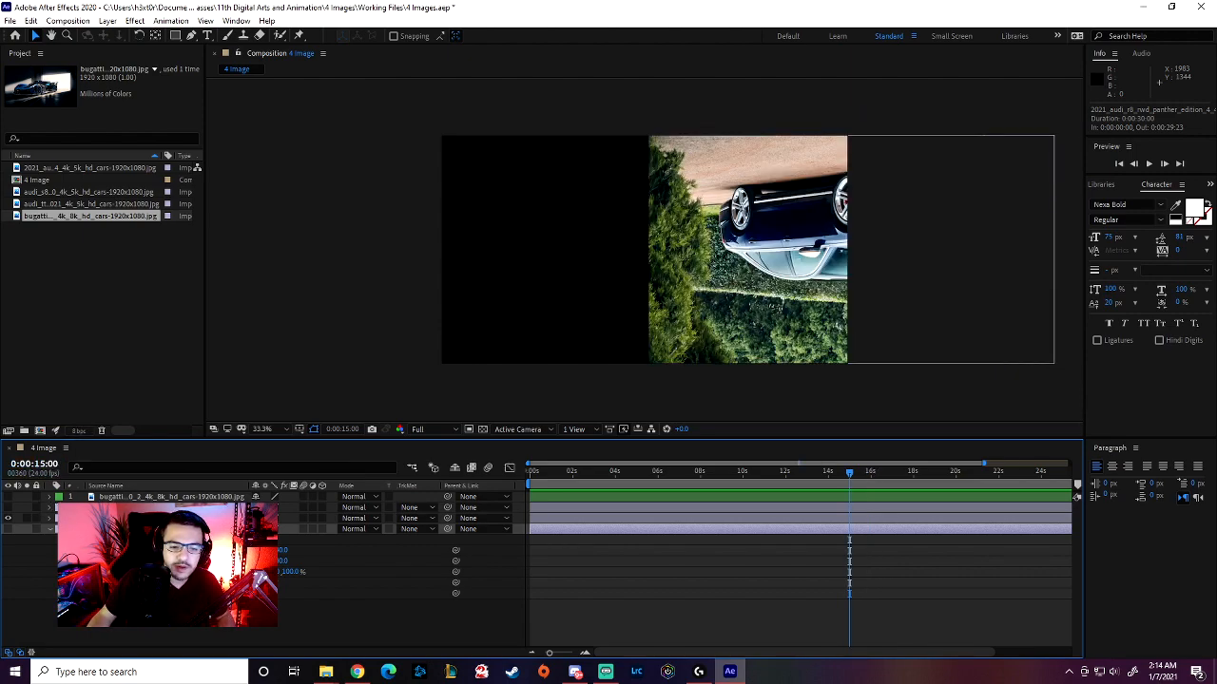
click(82, 593)
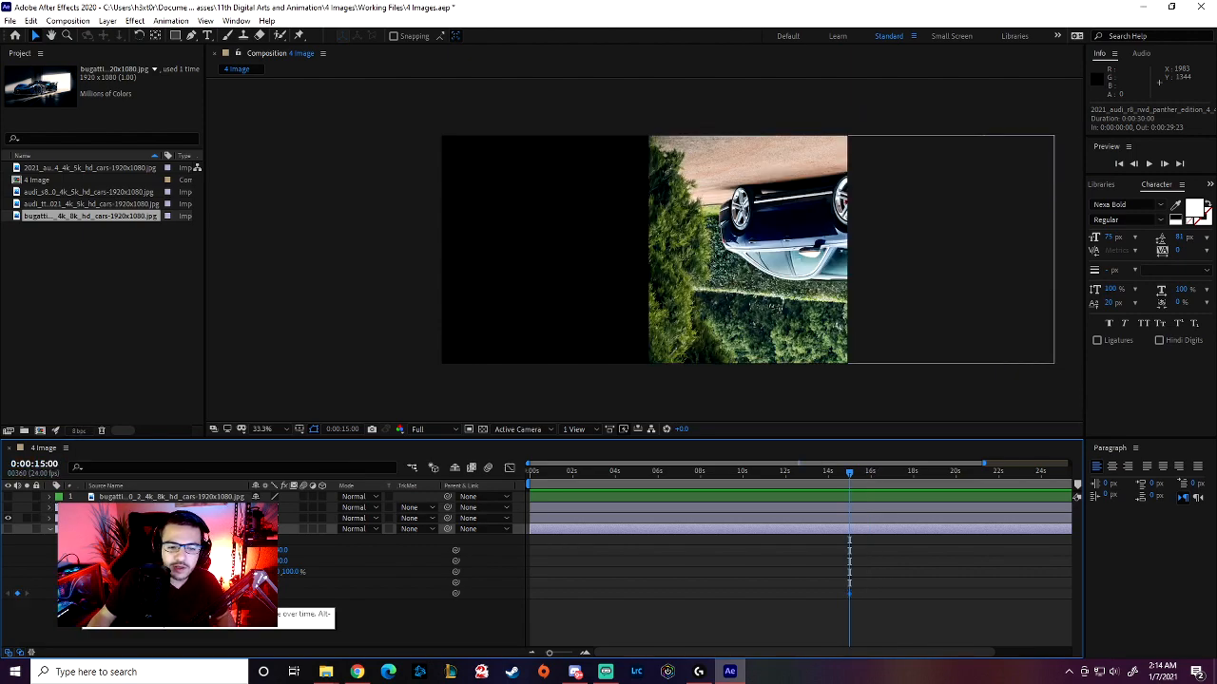
Step: Make the Audi R8 layer visible and set its Opacity to 0% at 0:00:15:00
click(7, 529)
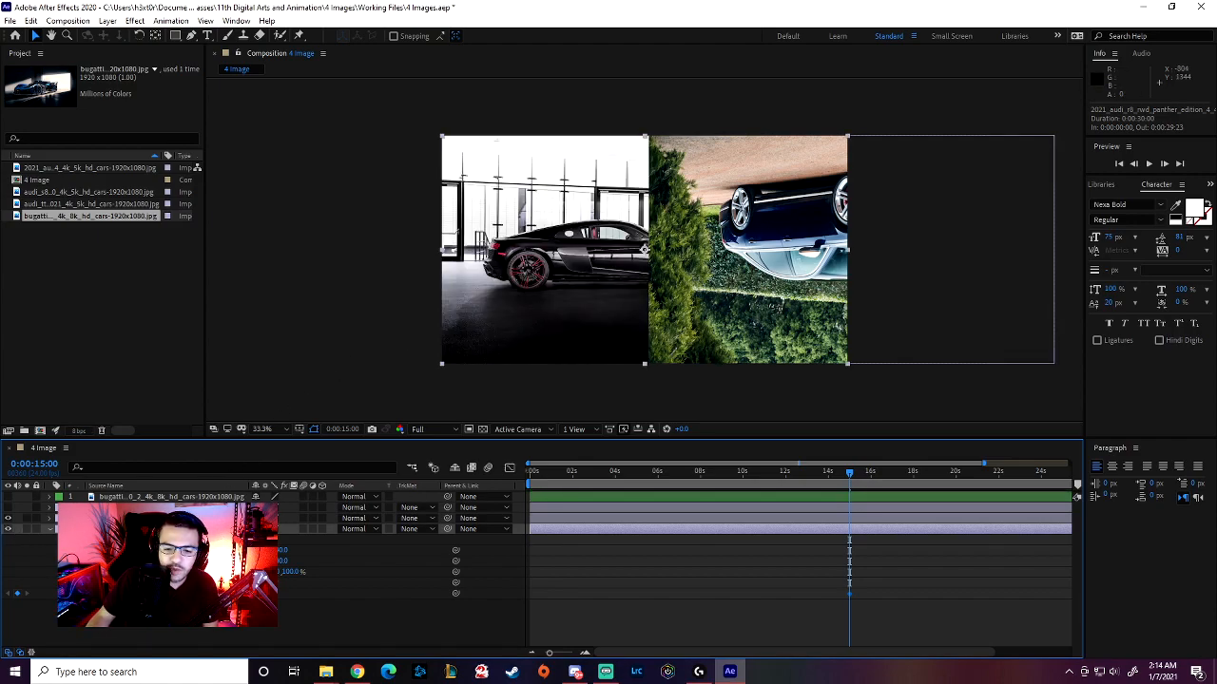
text(0)
key(Return)
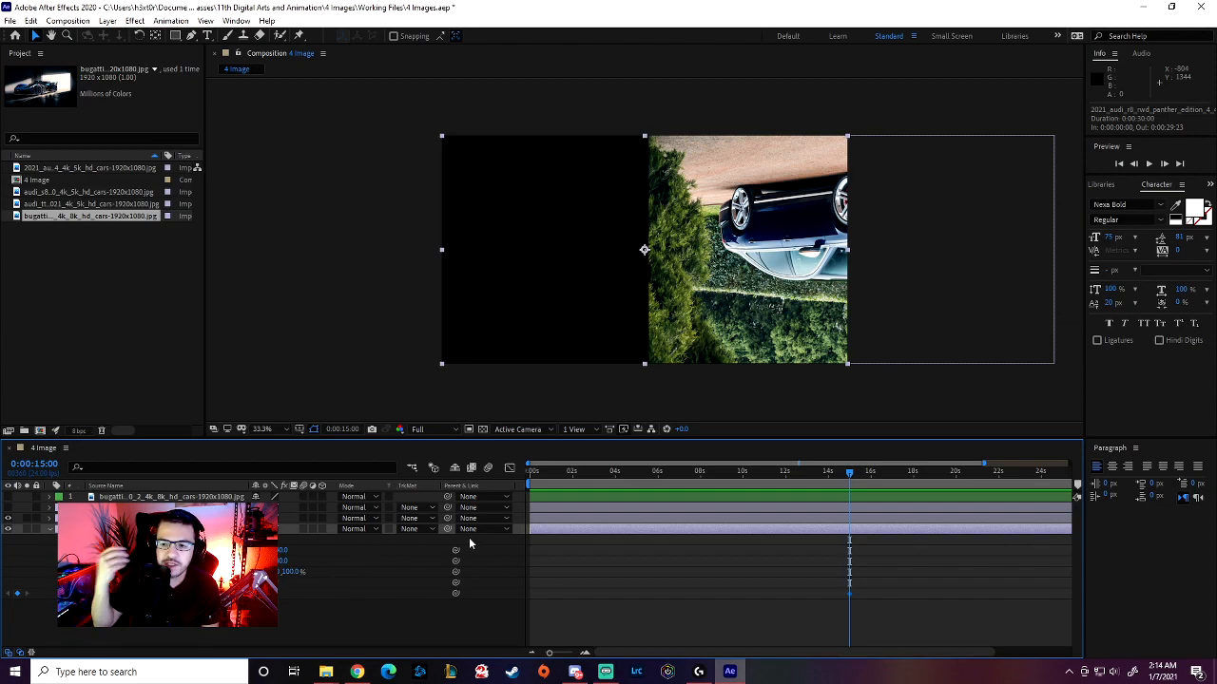
click(33, 464)
text(1650)
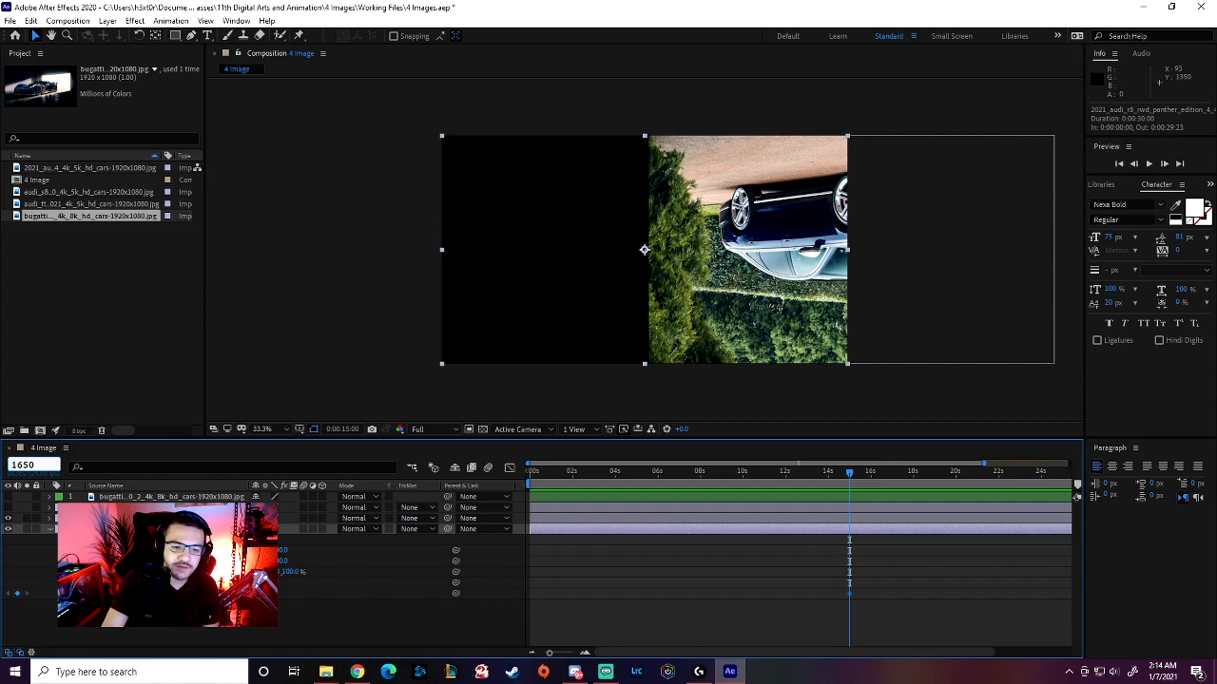
key(Return)
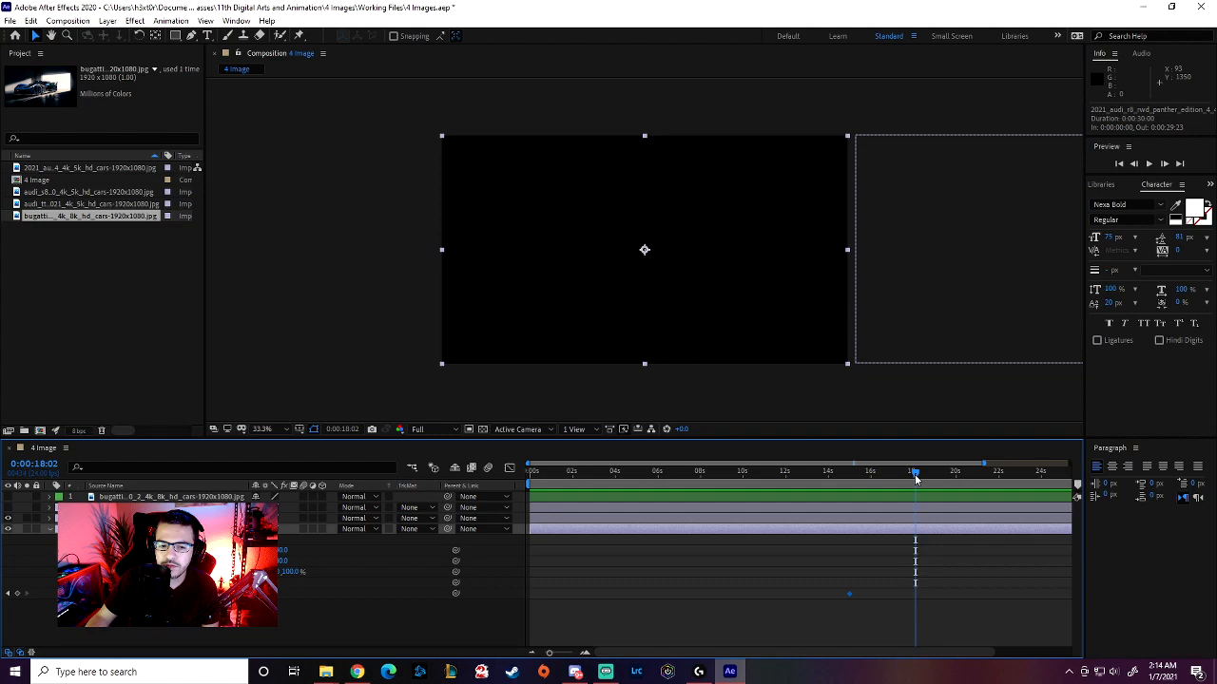
click(38, 464)
text(1650)
key(Return)
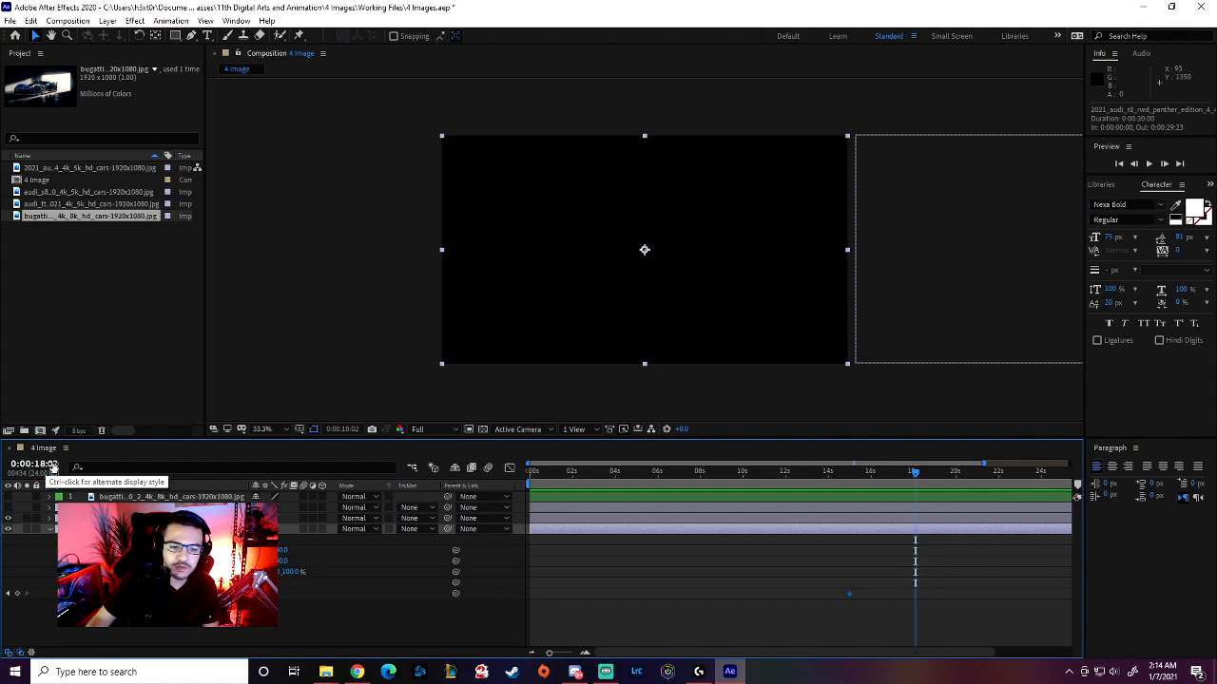
Step: At 0:00:17:00, raise the Audi R8 image's Opacity to full so that it fades in
drag(918, 475, 890, 480)
click(47, 463)
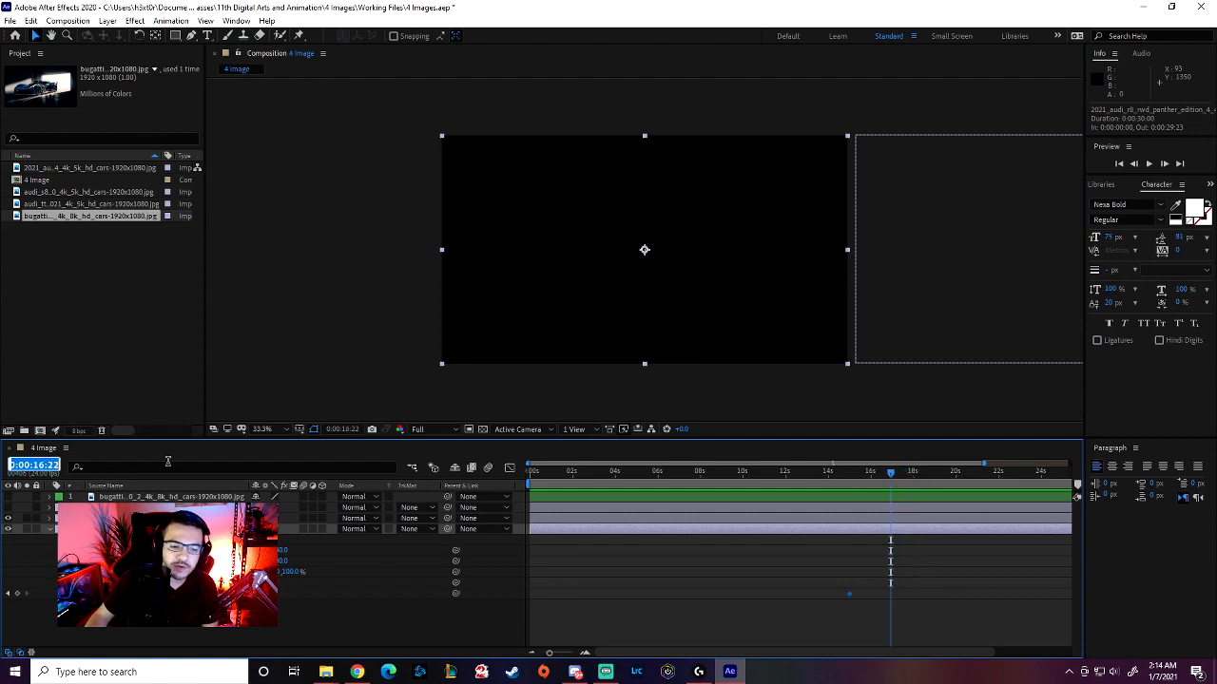
text(1624)
key(Return)
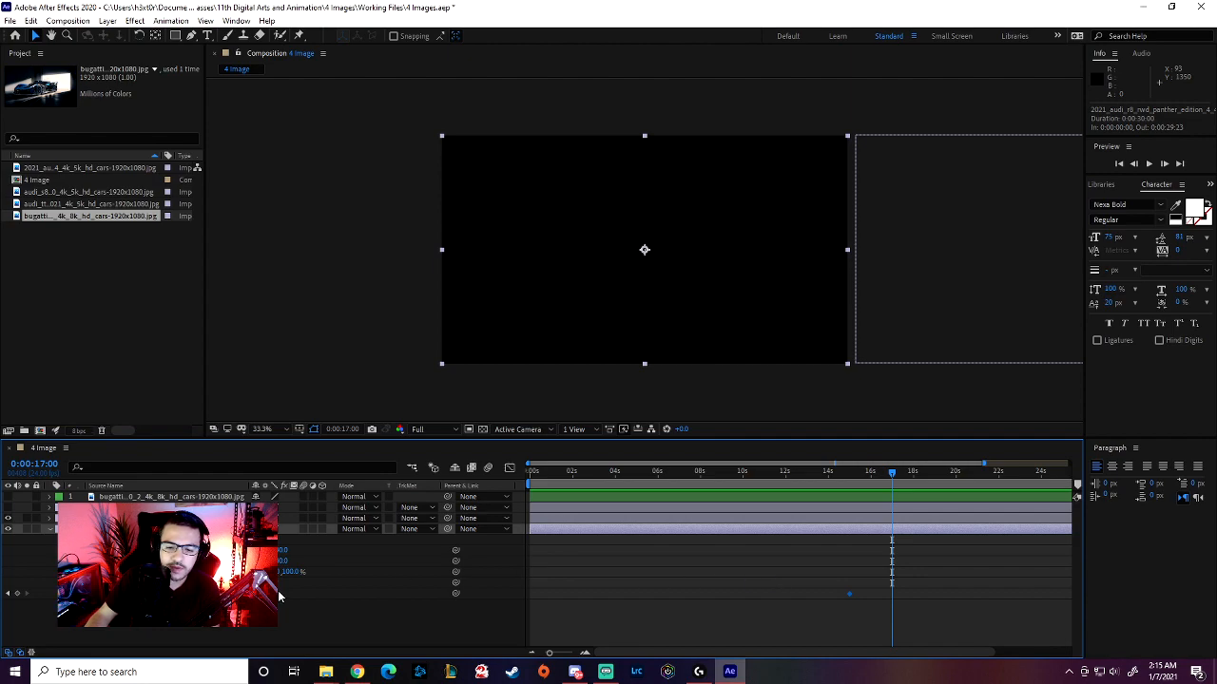
drag(285, 594, 360, 606)
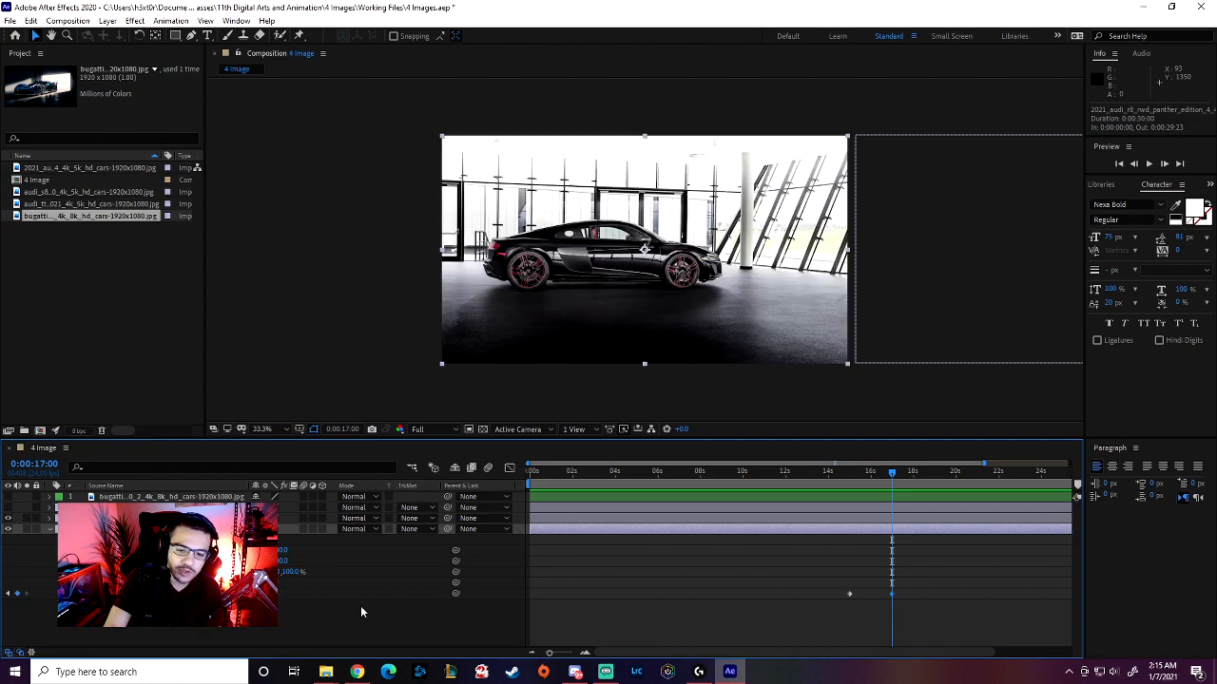
Step: Preview the Audi R8 image's fade-in and add an Opacity keyframe at 0:00:19:00 holding it fully opaque
drag(894, 480, 863, 484)
key(space)
click(34, 464)
text(19)
key(Return)
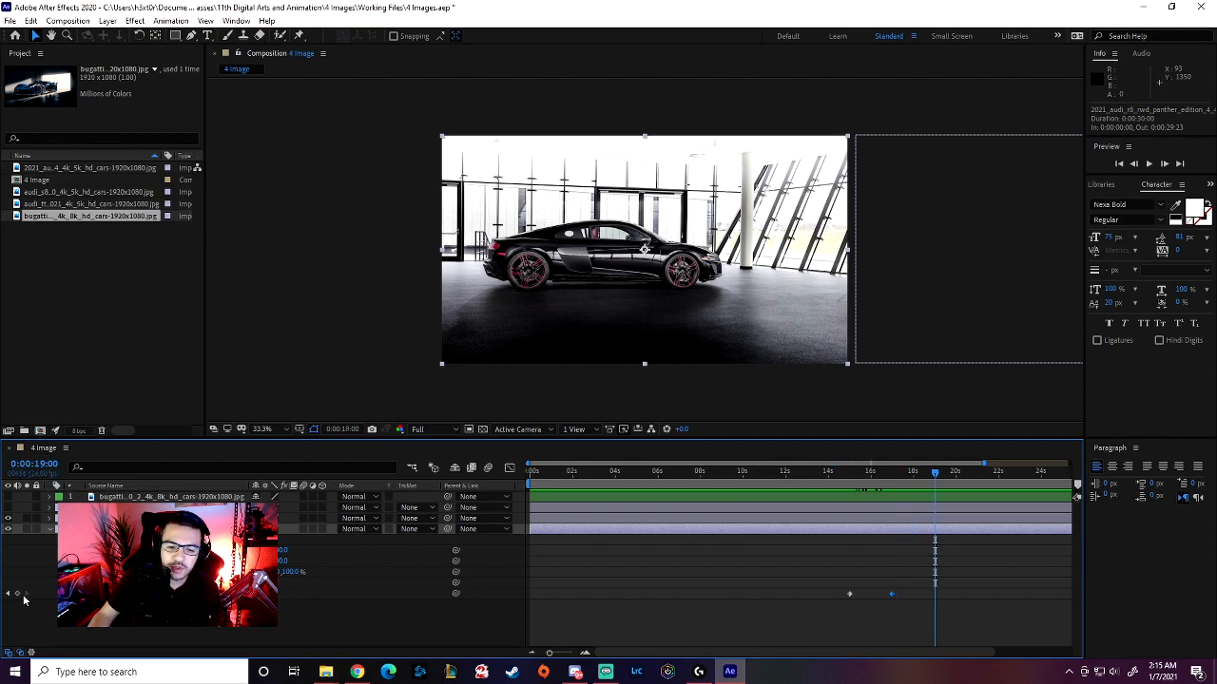
Step: At 0:00:22:00, add an Opacity keyframe that fades the Audi R8 image out completely
click(38, 463)
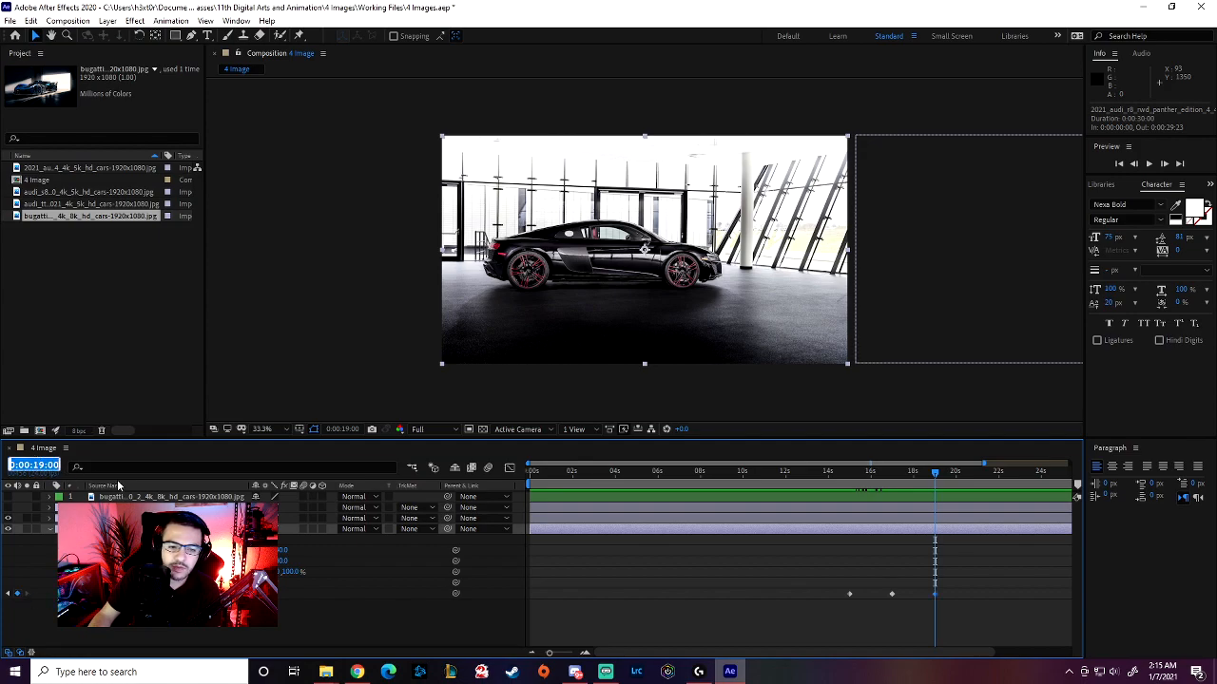
text(2500)
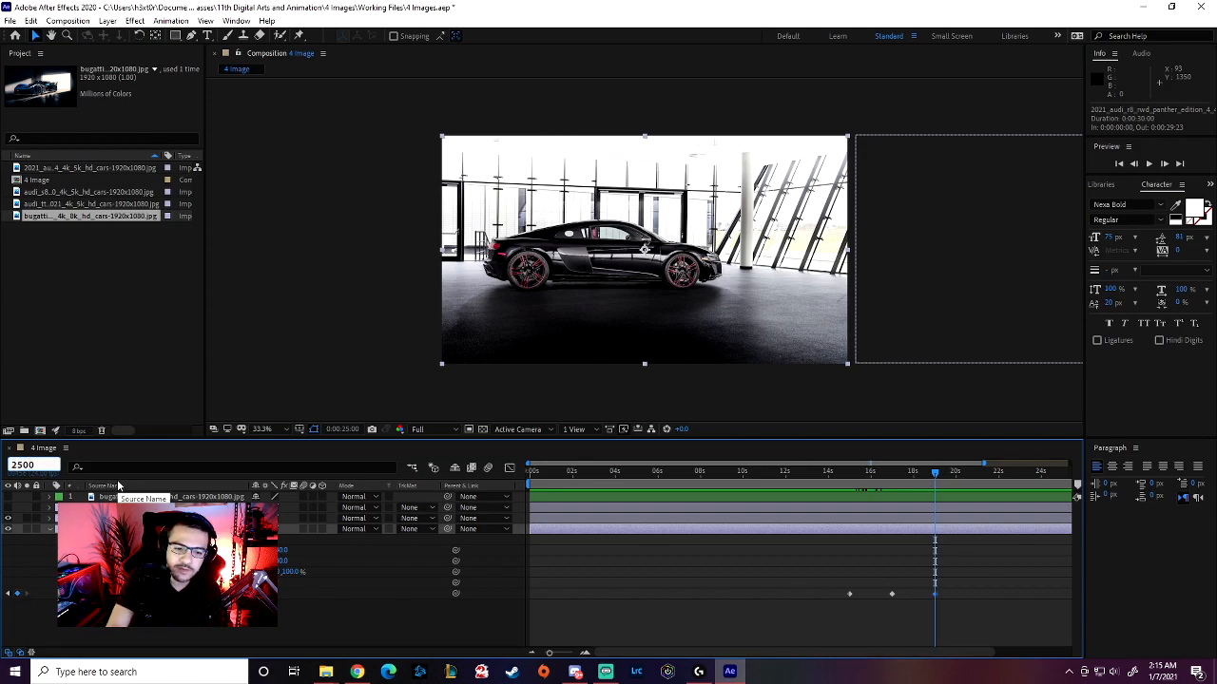
key(Return)
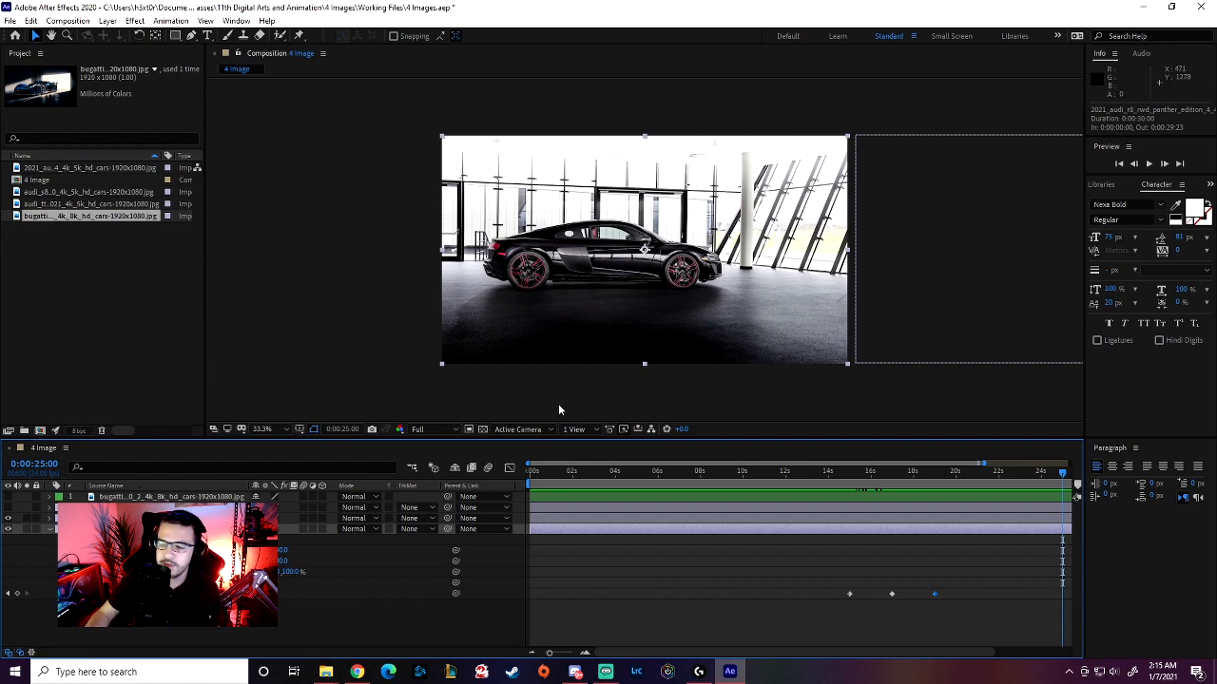
drag(1061, 478, 997, 483)
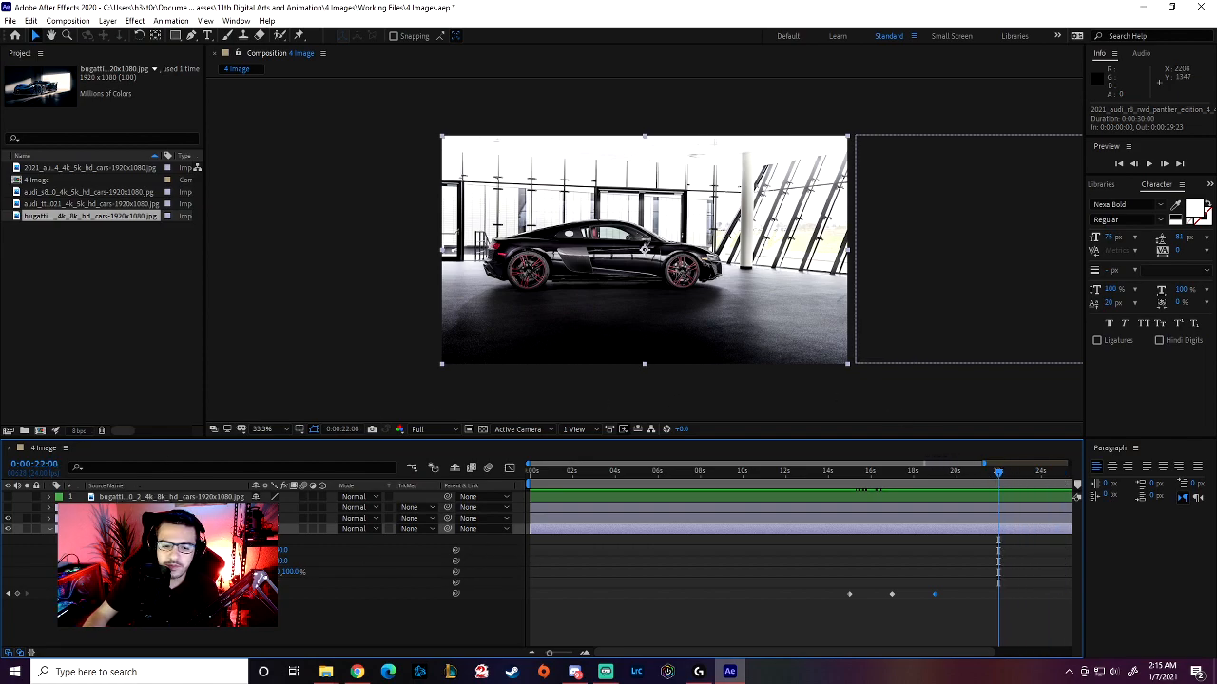
key(Return)
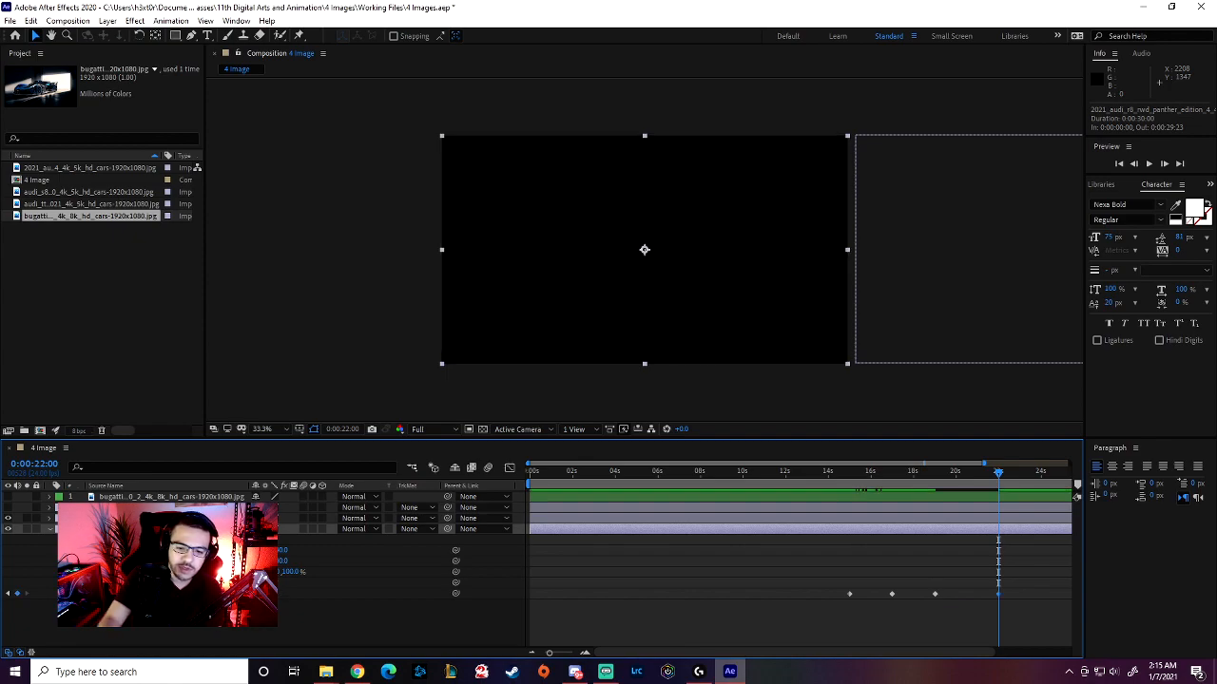
Step: Turn on the visibility of all four image layers and play the whole composition from 0:00:00:00
click(9, 498)
drag(617, 476, 465, 484)
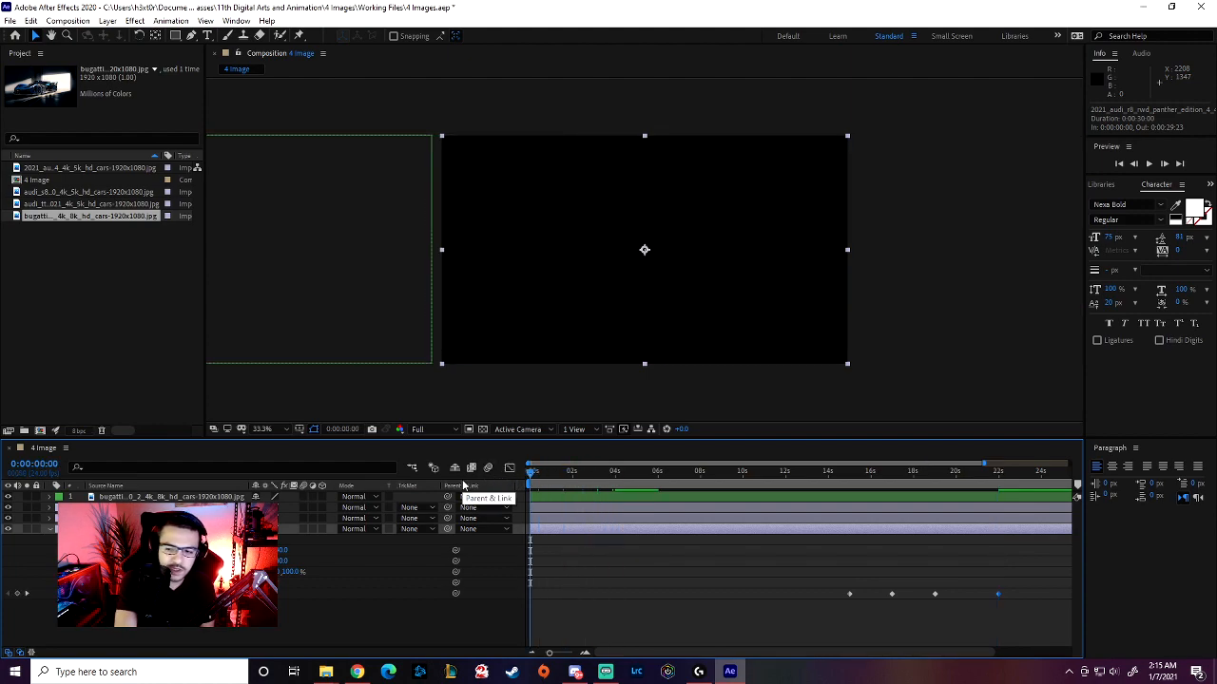
key(space)
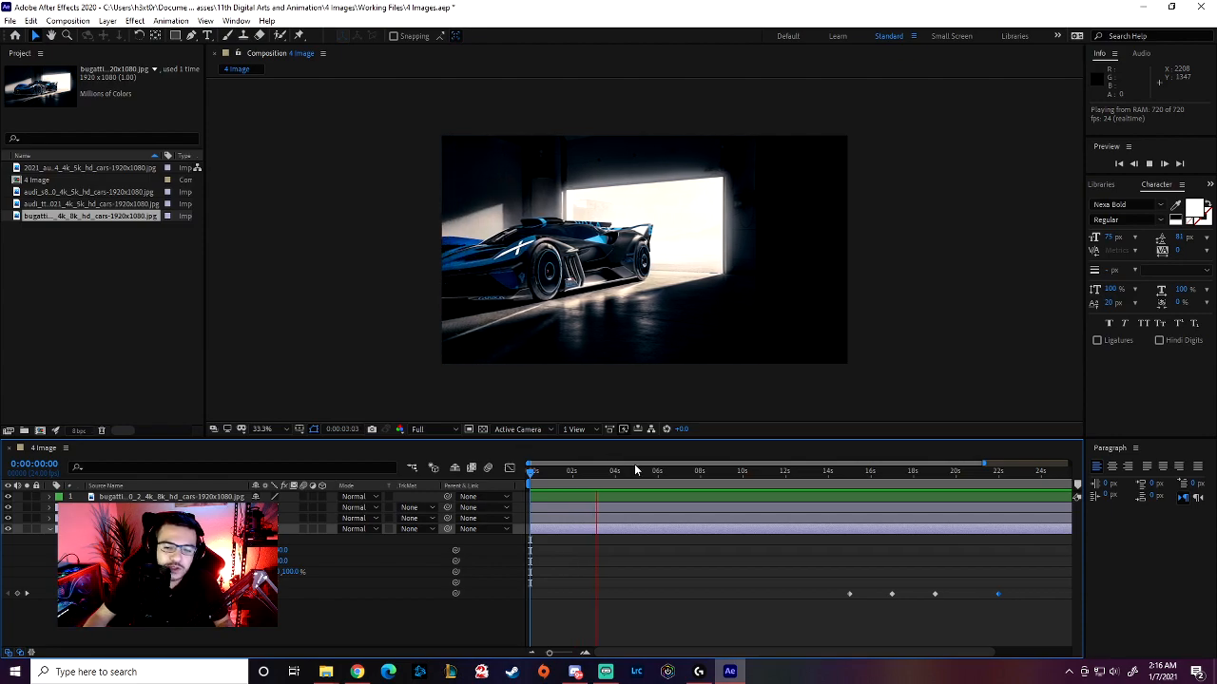
key(space)
Step: Save the project and send the 4 Image composition to the Adobe Media Encoder queue
click(8, 20)
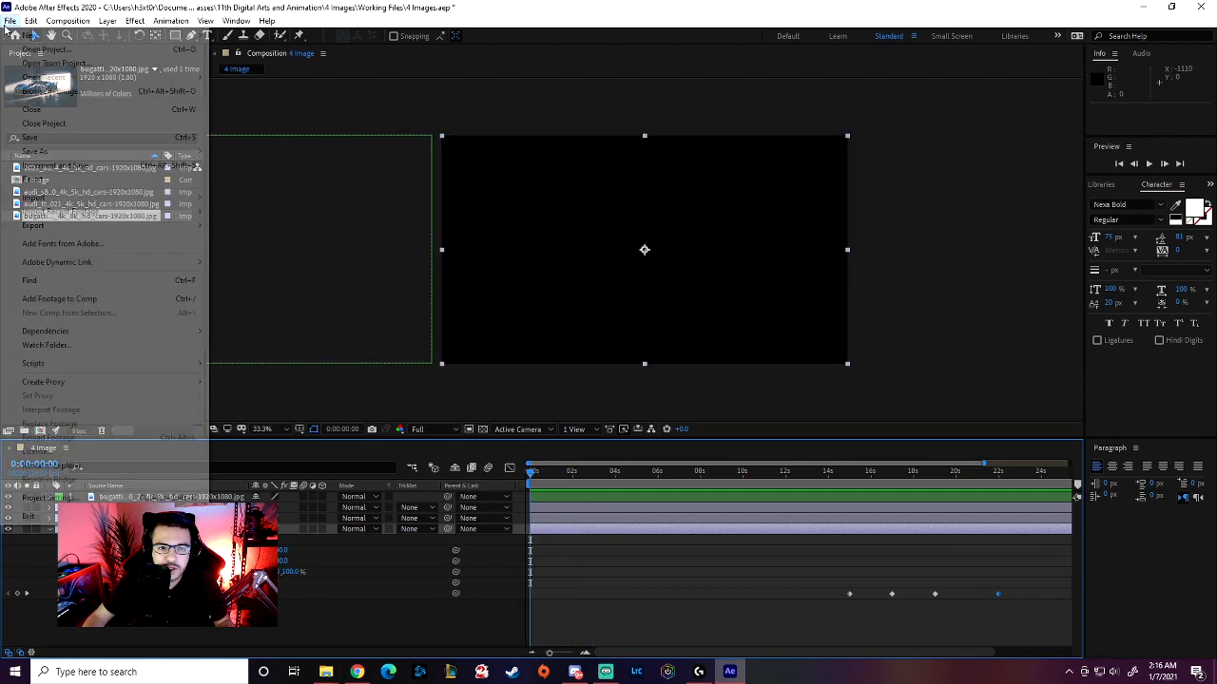
click(40, 142)
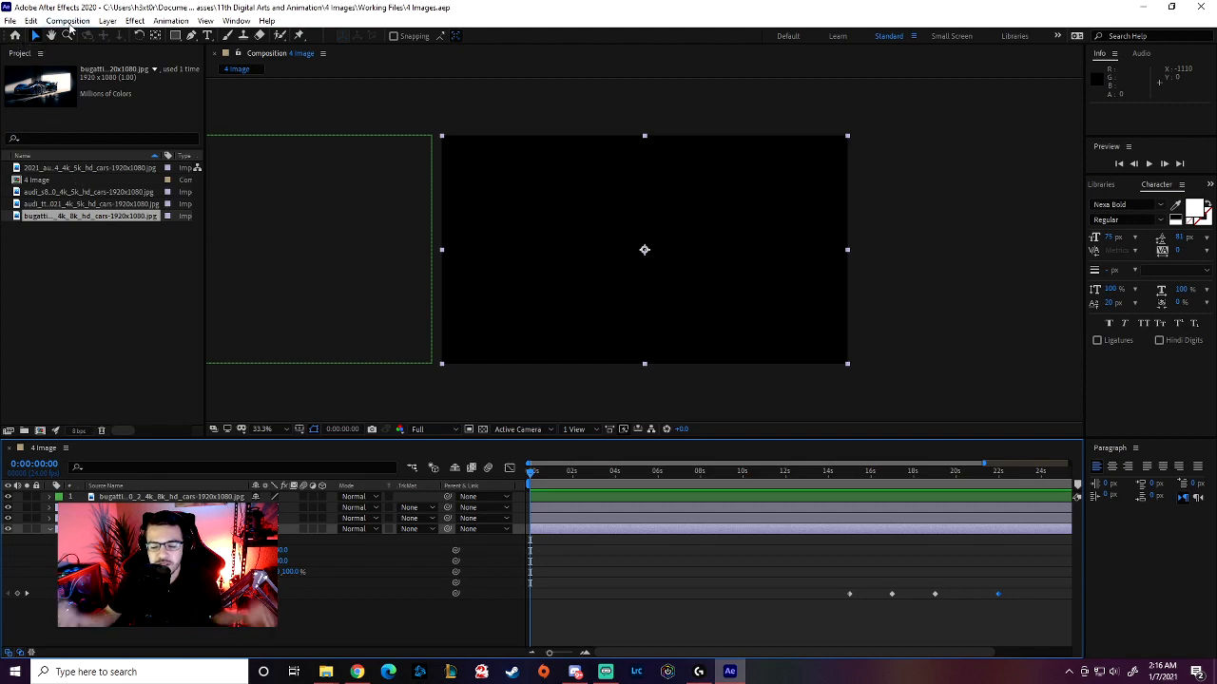
click(69, 21)
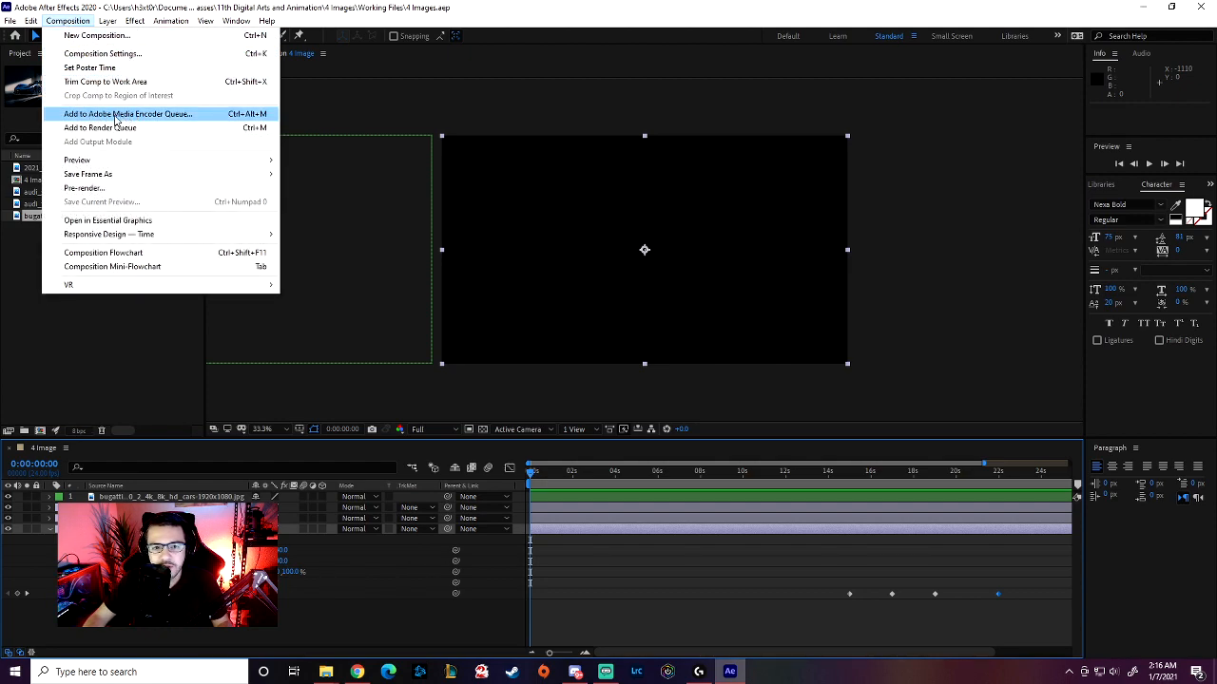
click(81, 114)
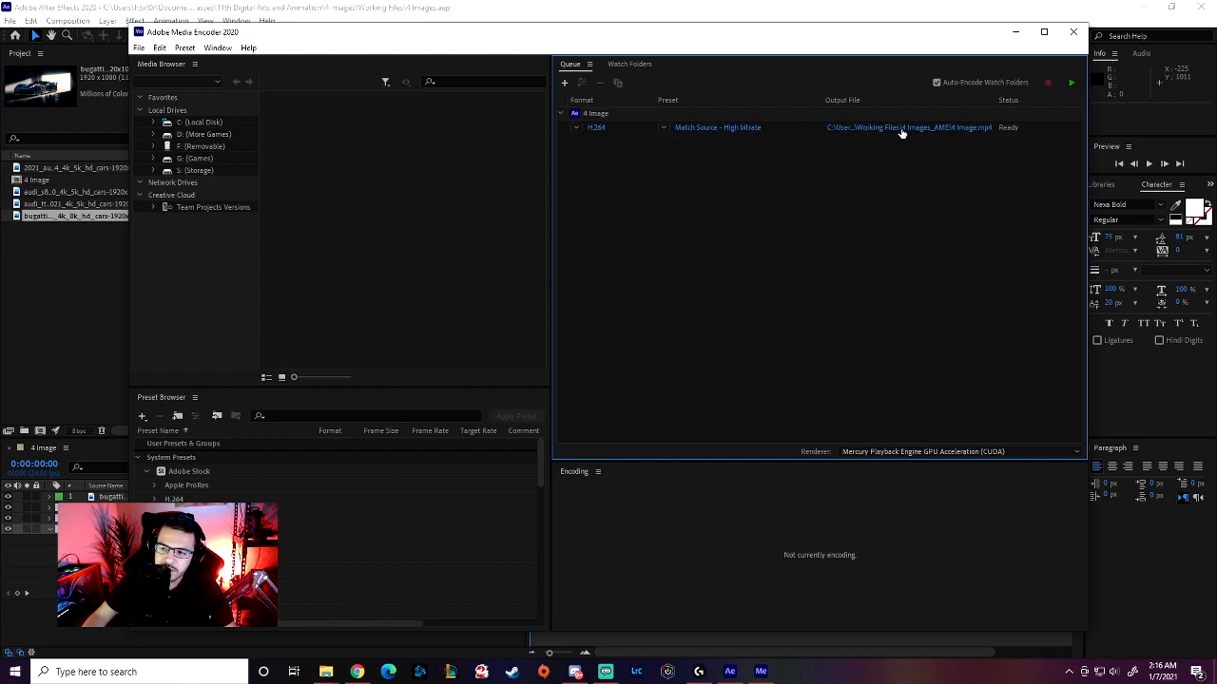
Step: Examine the available formats in the queued H.264 output's export settings and close them without changes
click(596, 129)
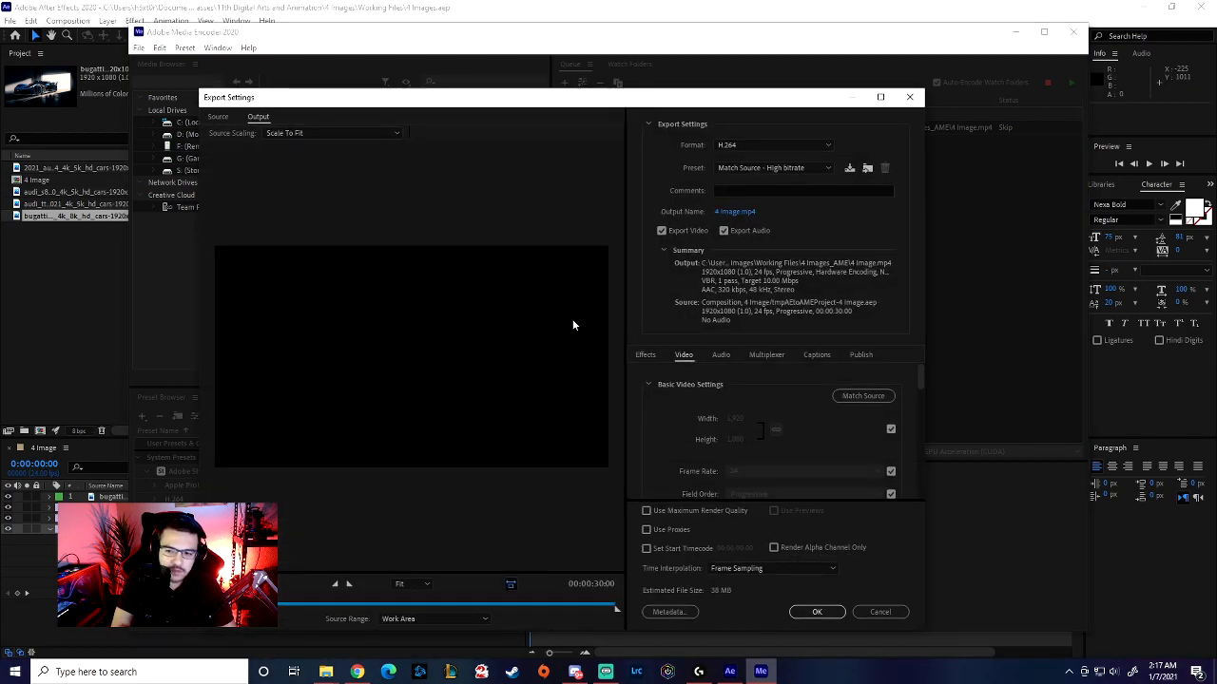
click(760, 145)
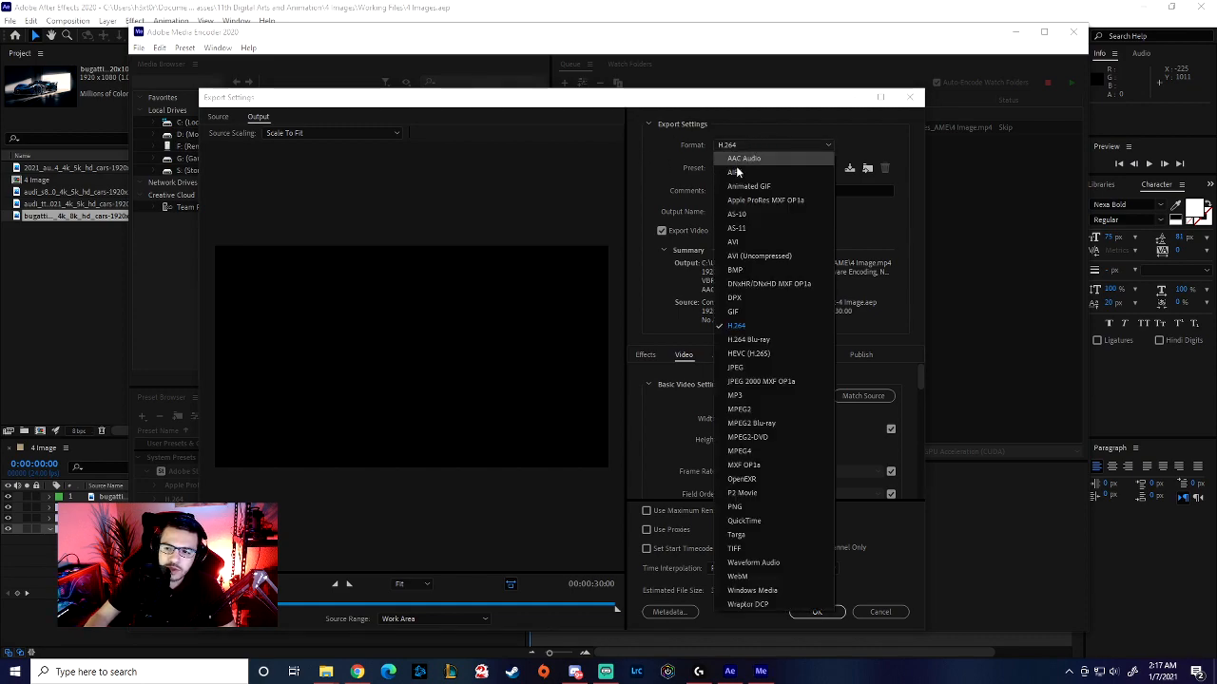
click(867, 357)
click(874, 613)
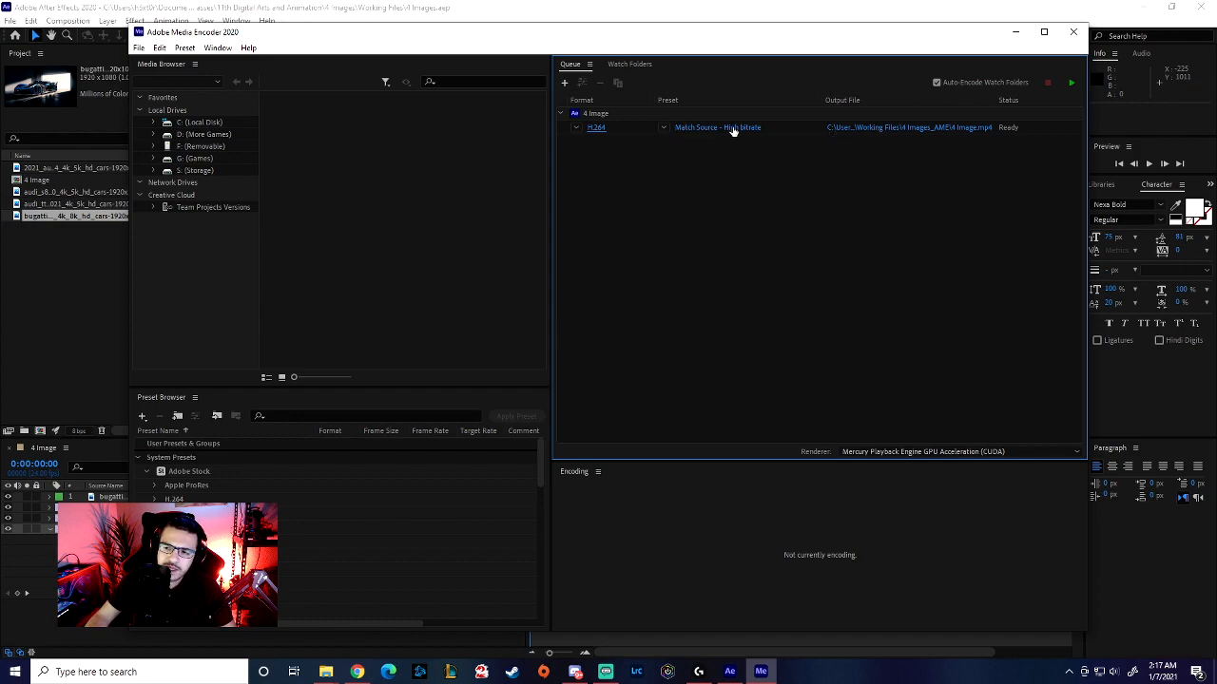
Step: Set the output file to 4 Image.mp4 in the 4 Images project's Finished Files folder and start encoding the queue
click(889, 130)
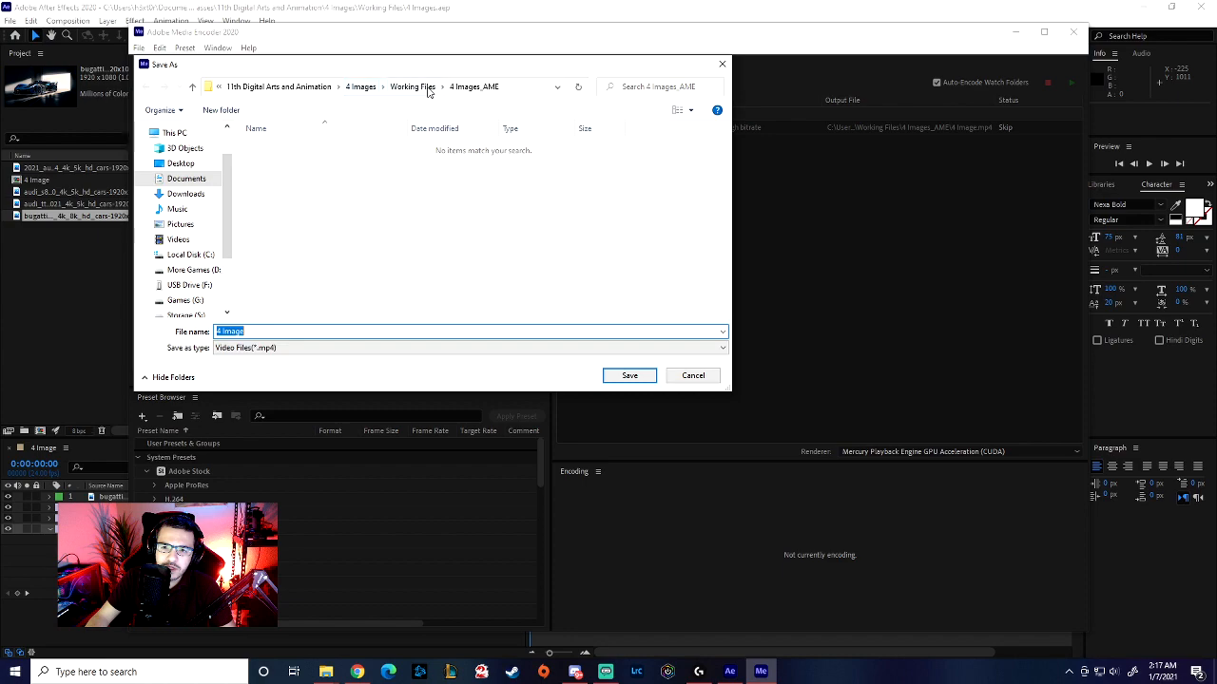
click(361, 87)
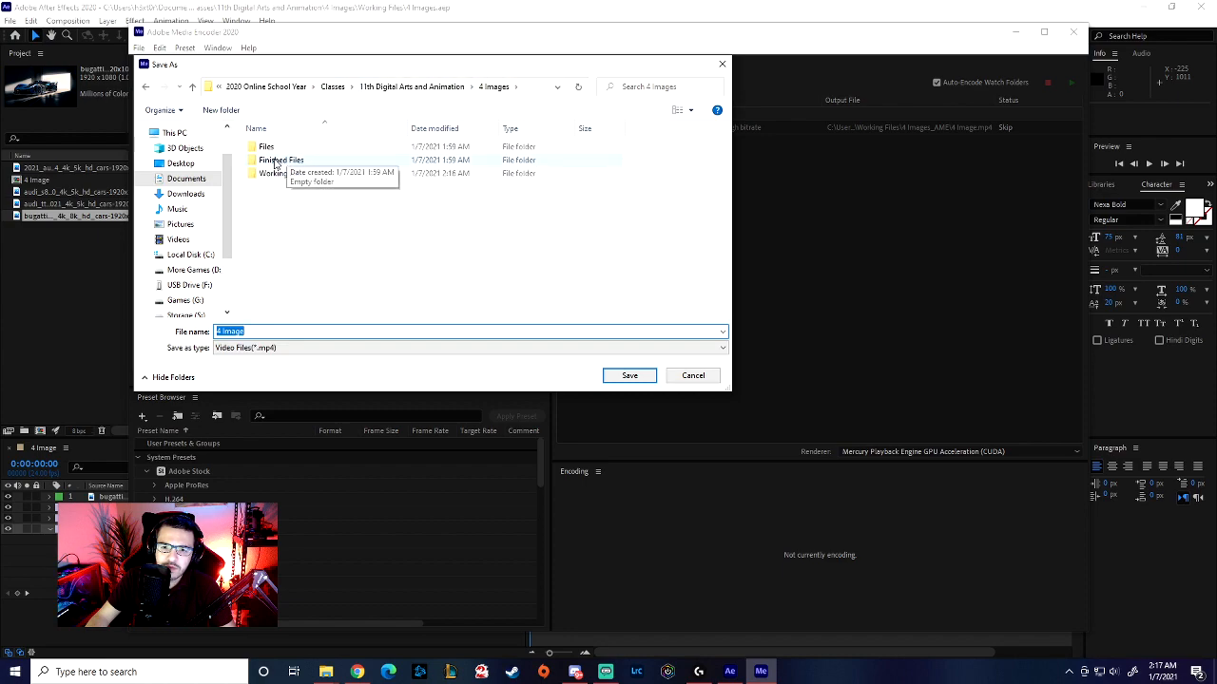
double_click(297, 162)
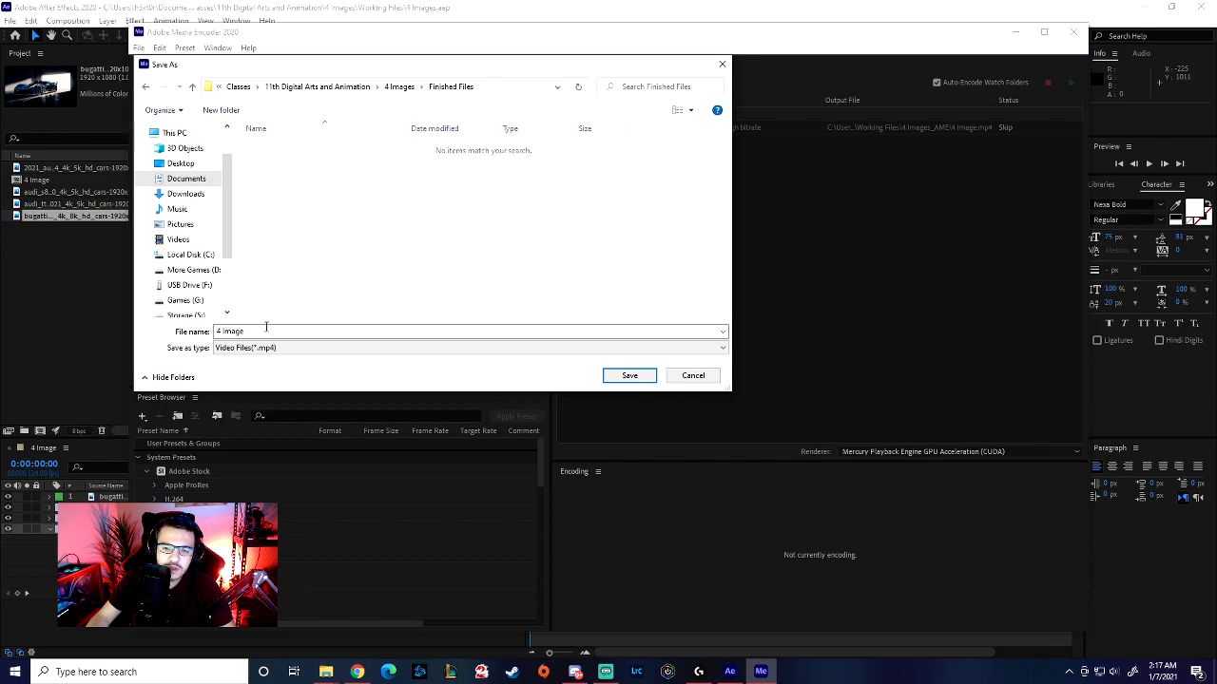
click(630, 376)
click(1071, 83)
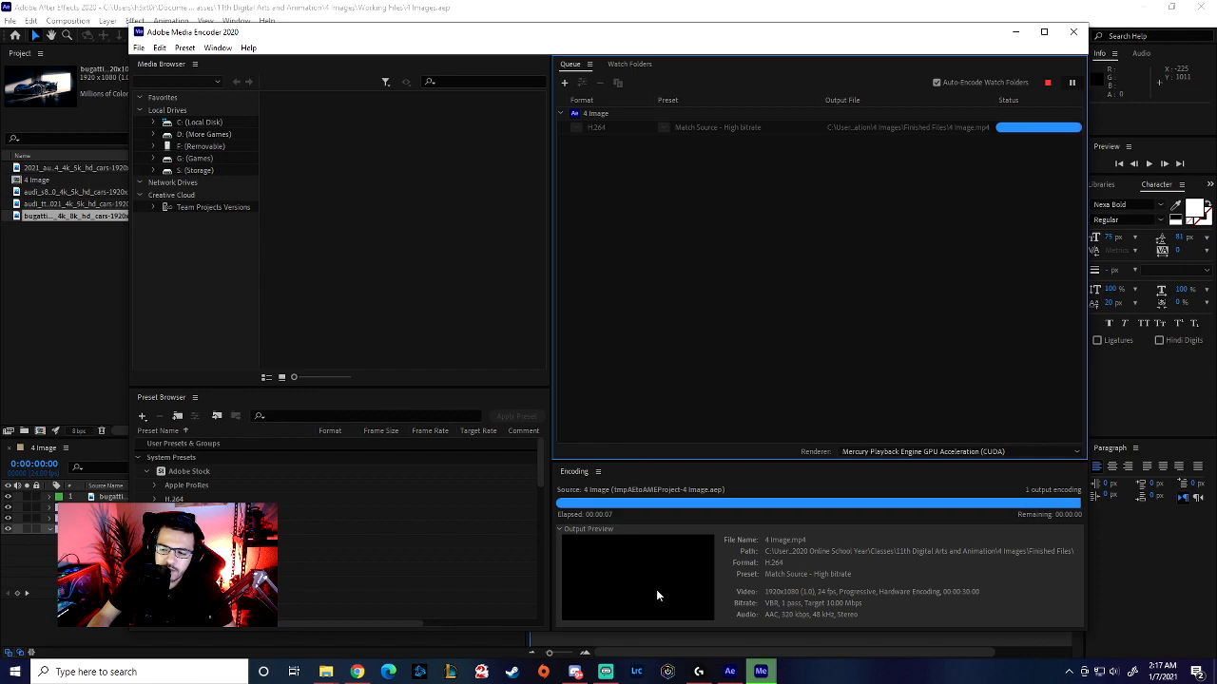
Step: Close Media Encoder, switch to File Explorer and select the exported 4 Image video in the Finished Files folder
click(1075, 32)
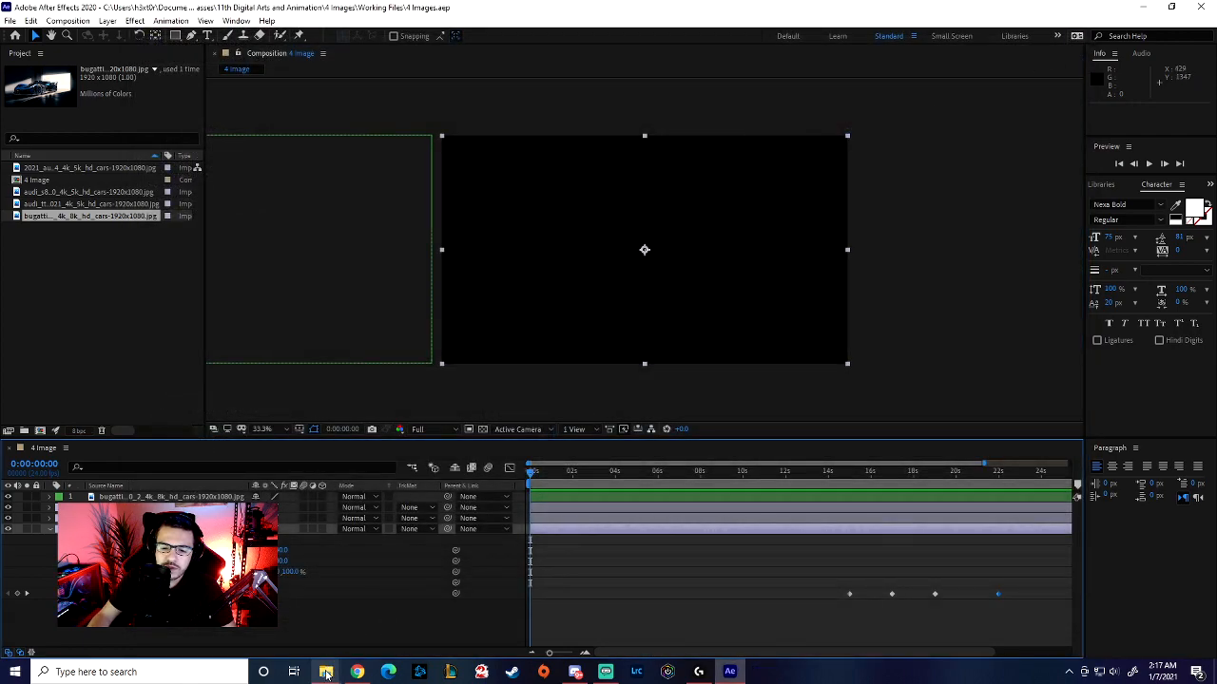
mouse_move(326, 673)
click(398, 639)
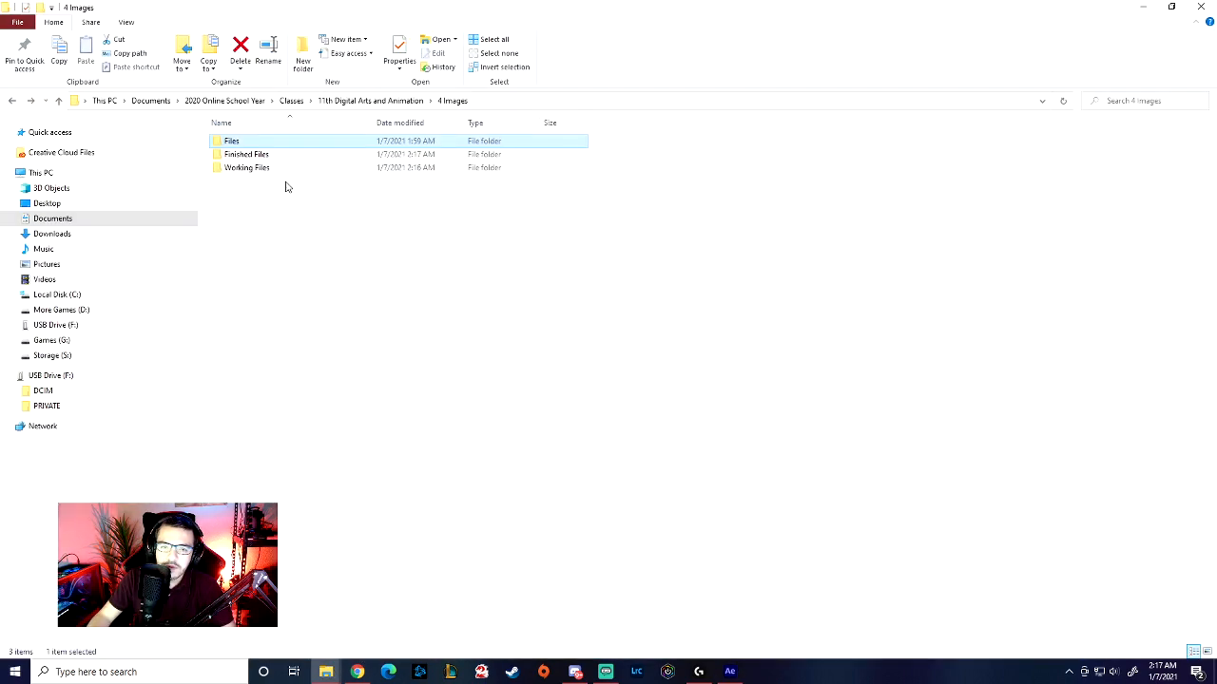
double_click(258, 154)
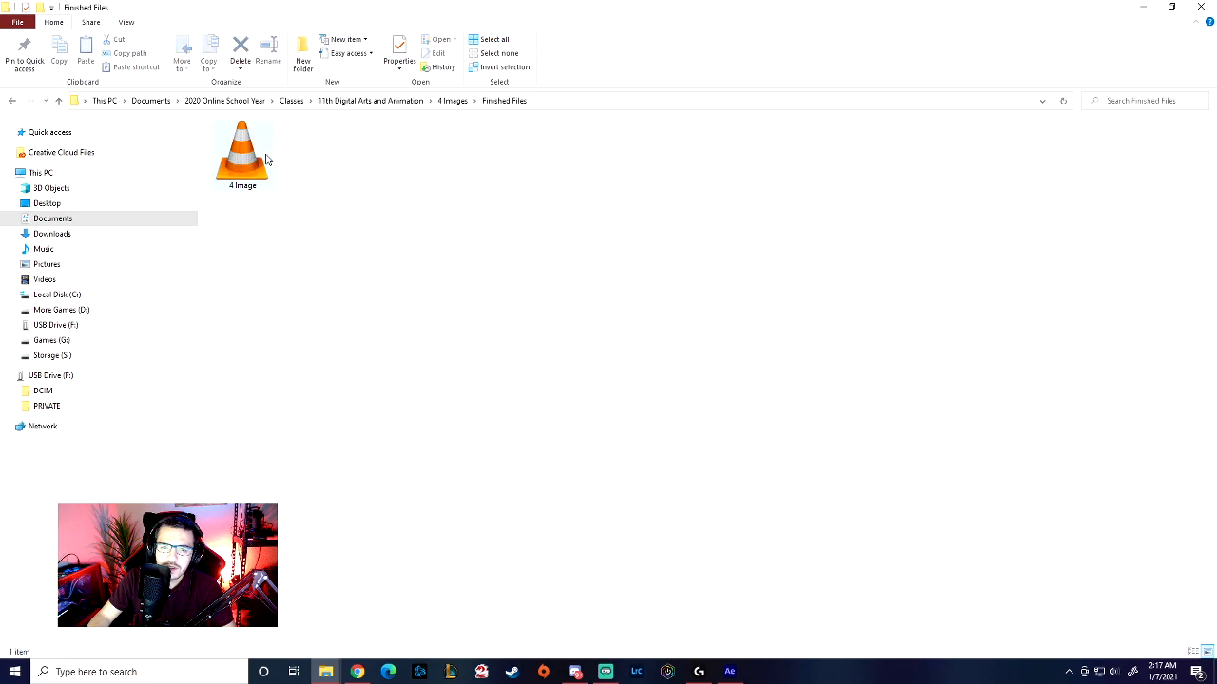
click(255, 163)
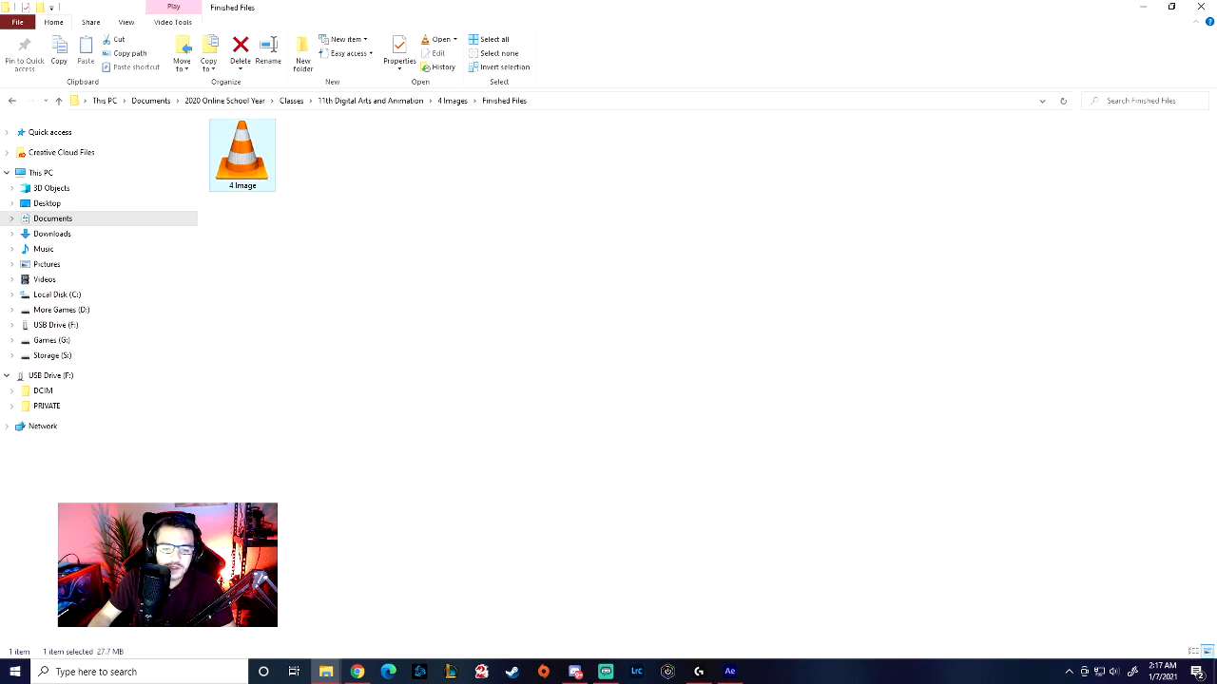